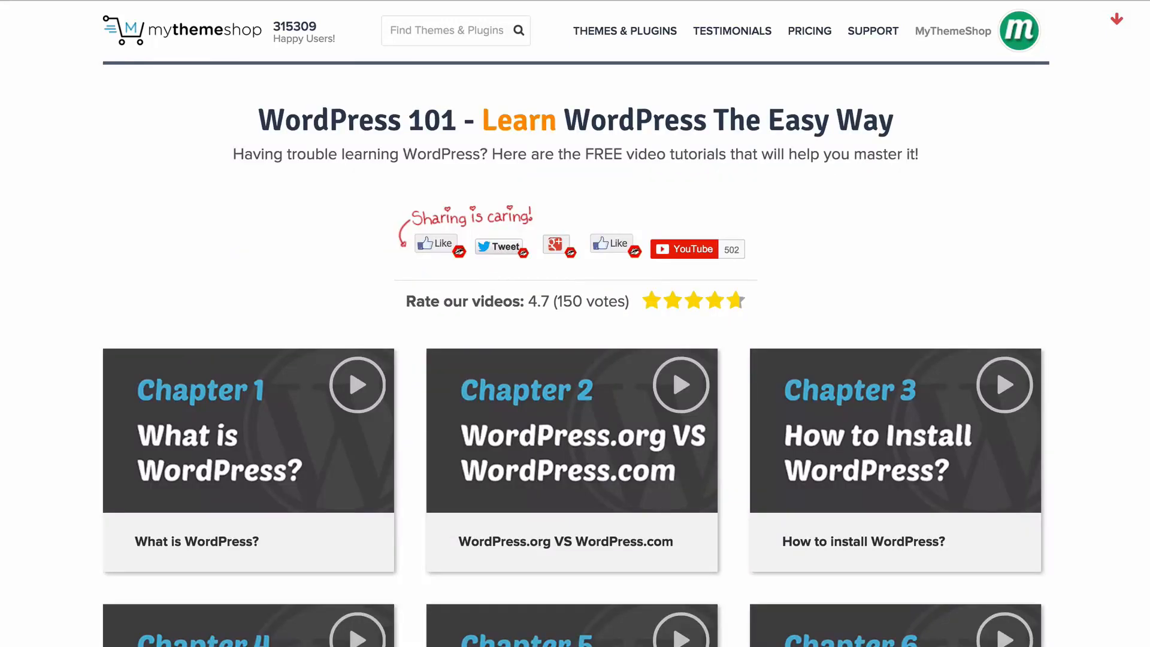
Look through the WordPress 101 video tutorial chapters and the Schema theme page.
{"action": "scroll", "coordinate": [575, 323], "scroll_direction": "down", "scroll_amount": 5}
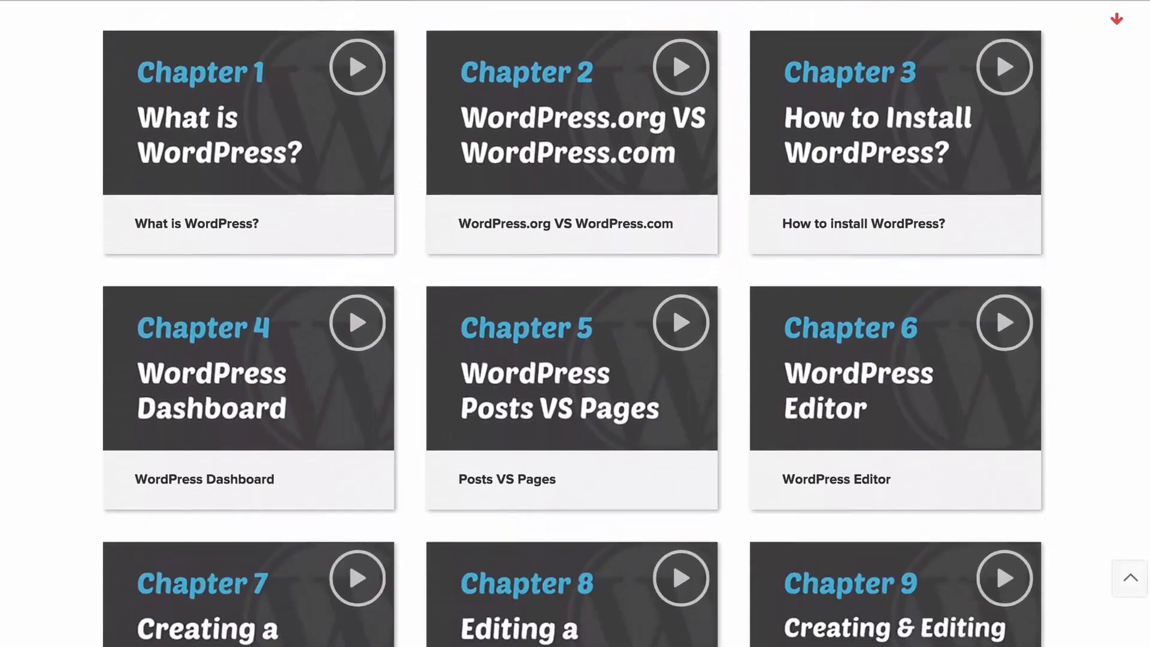
{"action": "scroll", "coordinate": [348, 161], "scroll_direction": "down", "scroll_amount": 20}
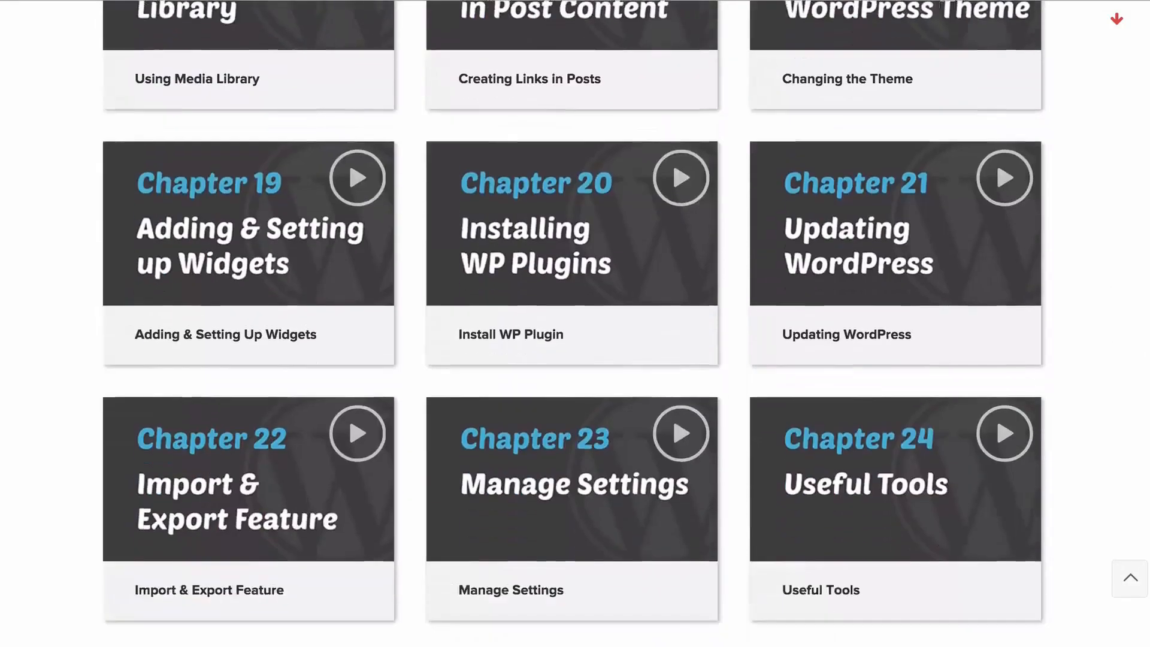
{"action": "scroll", "coordinate": [349, 162], "scroll_direction": "down", "scroll_amount": 10}
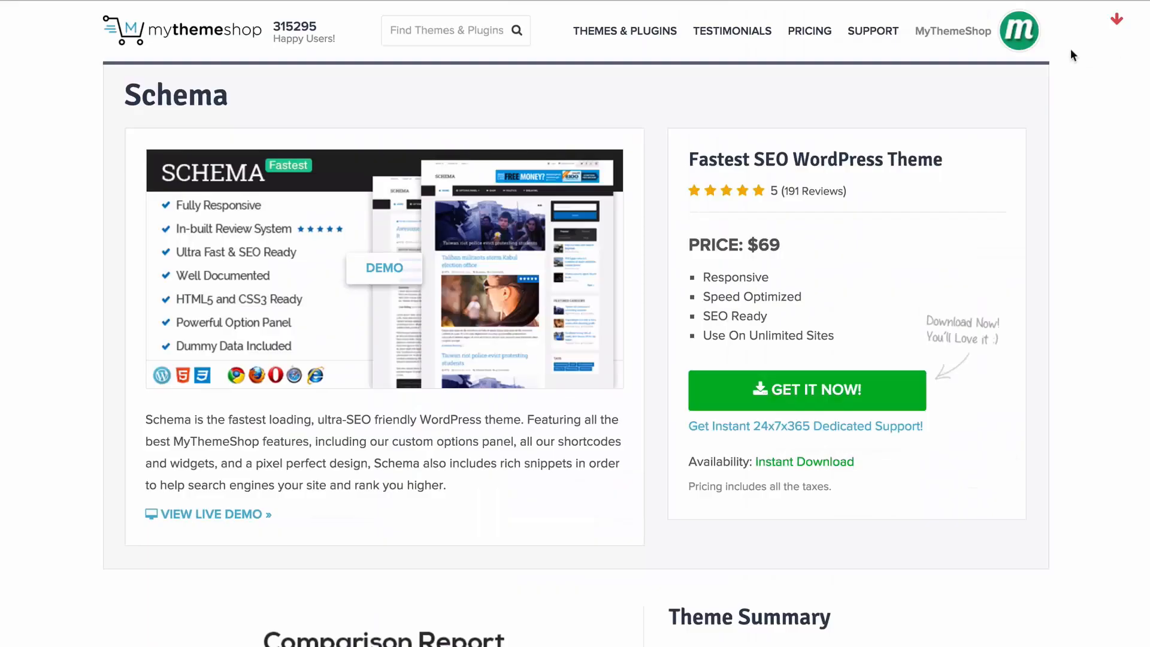
Download the Schema v3.0.1 theme files from the MyThemeShop membership dashboard and save them in the MyThemeShop folder.
{"action": "mouse_move", "coordinate": [1010, 45]}
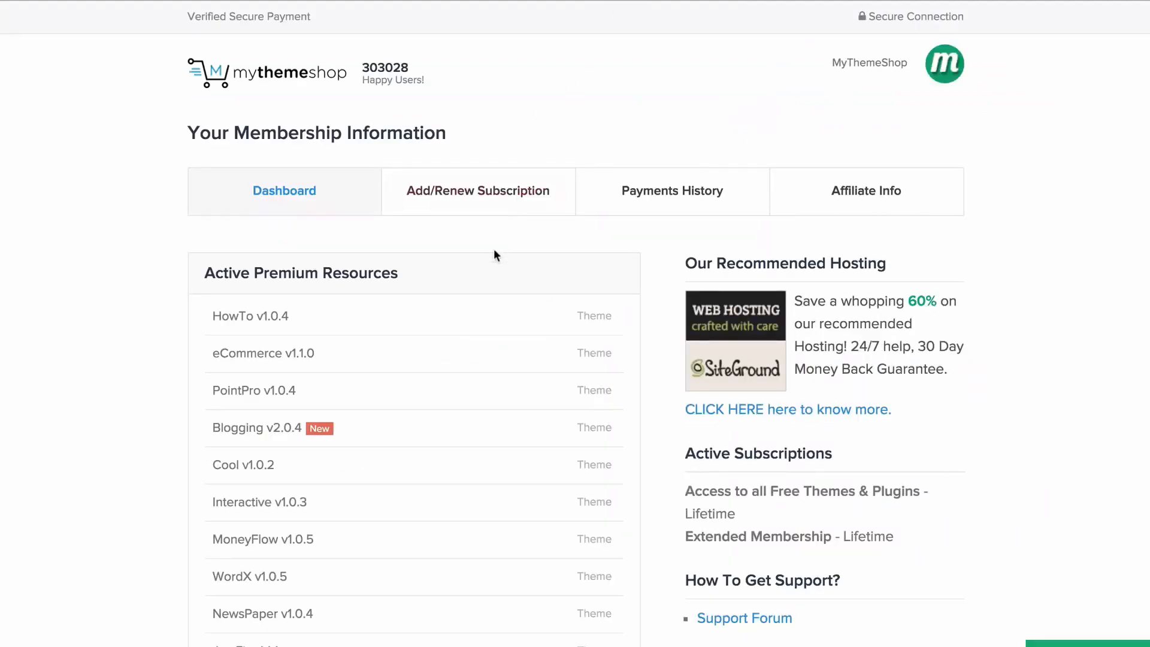
{"action": "scroll", "coordinate": [495, 314], "scroll_direction": "down", "scroll_amount": 6}
{"action": "scroll", "coordinate": [497, 313], "scroll_direction": "down", "scroll_amount": 6}
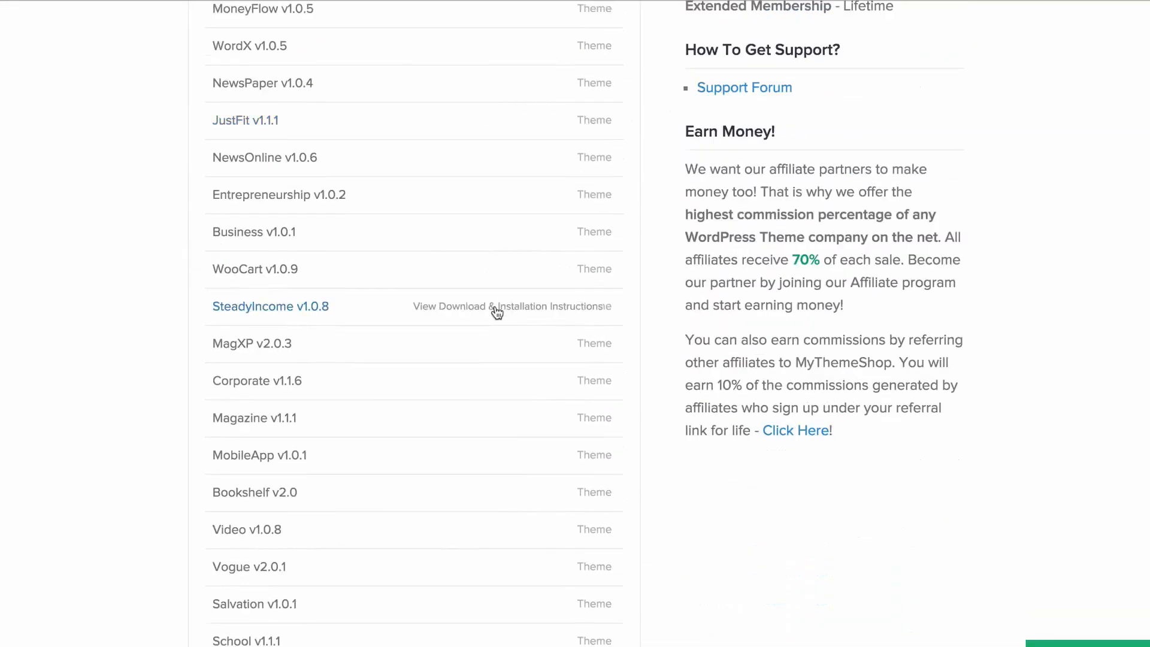
{"action": "scroll", "coordinate": [497, 310], "scroll_direction": "down", "scroll_amount": 3}
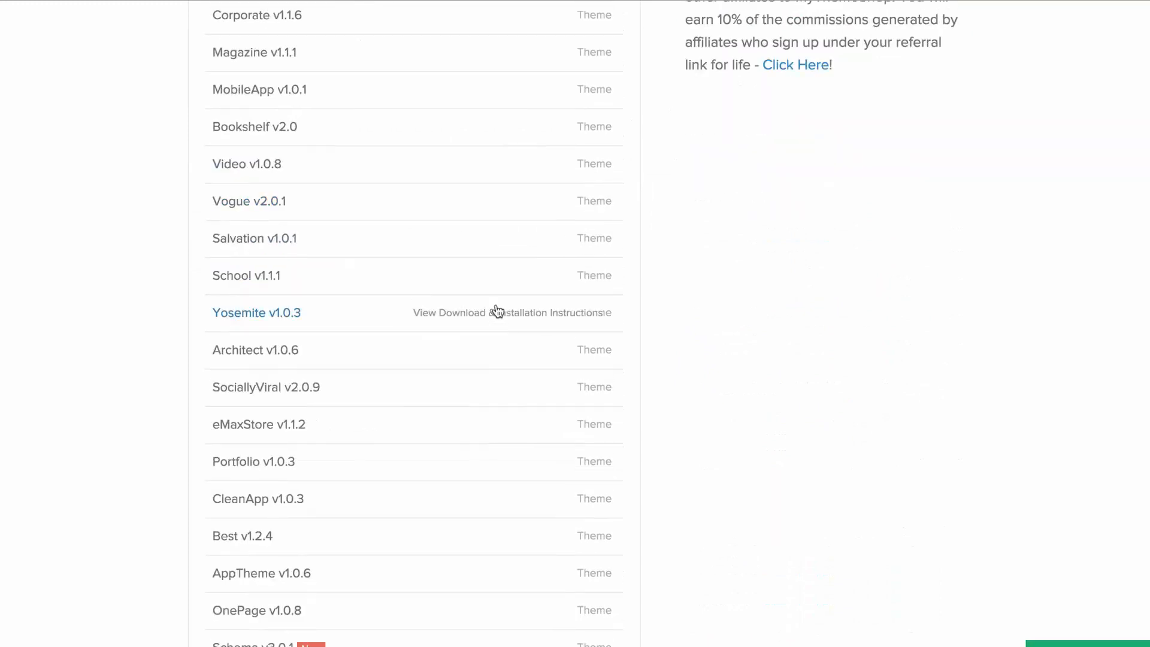
{"action": "scroll", "coordinate": [496, 311], "scroll_direction": "down", "scroll_amount": 1}
{"action": "left_click", "coordinate": [419, 593]}
{"action": "scroll", "coordinate": [459, 468], "scroll_direction": "down", "scroll_amount": 9}
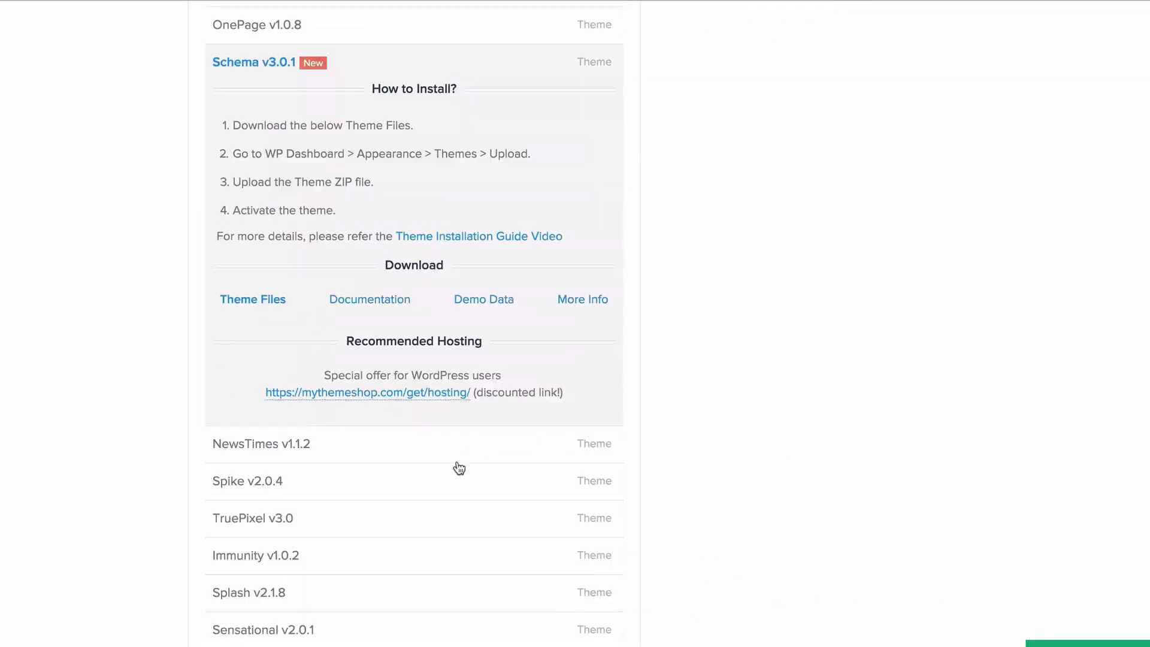
{"action": "left_click", "coordinate": [236, 303]}
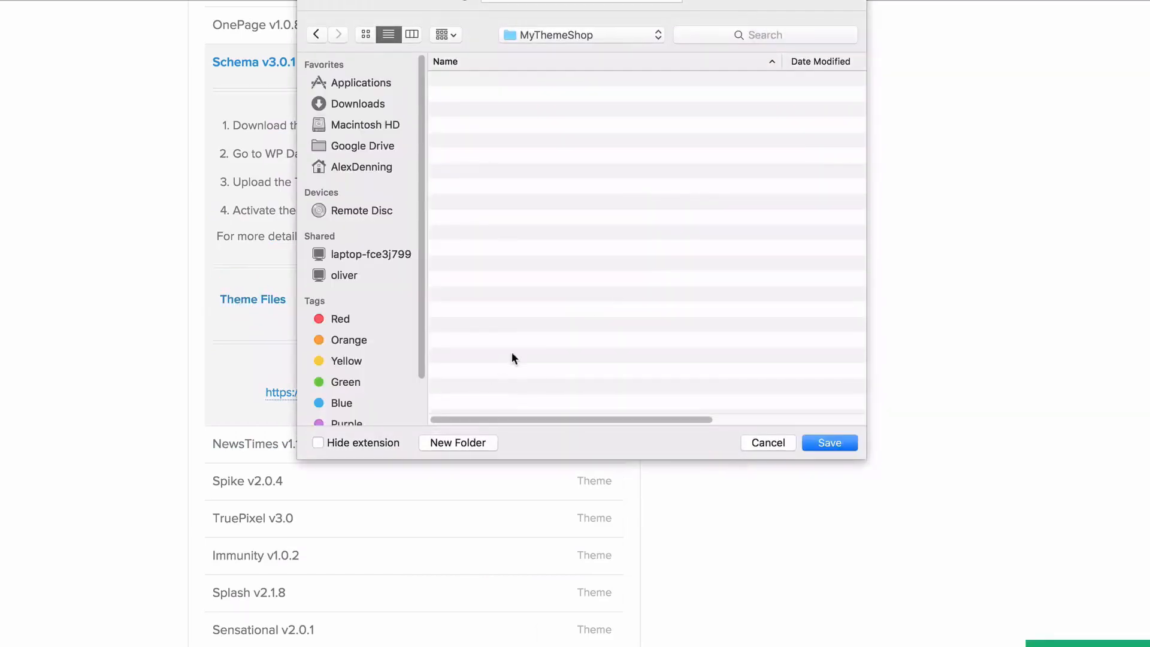
{"action": "left_click", "coordinate": [830, 443]}
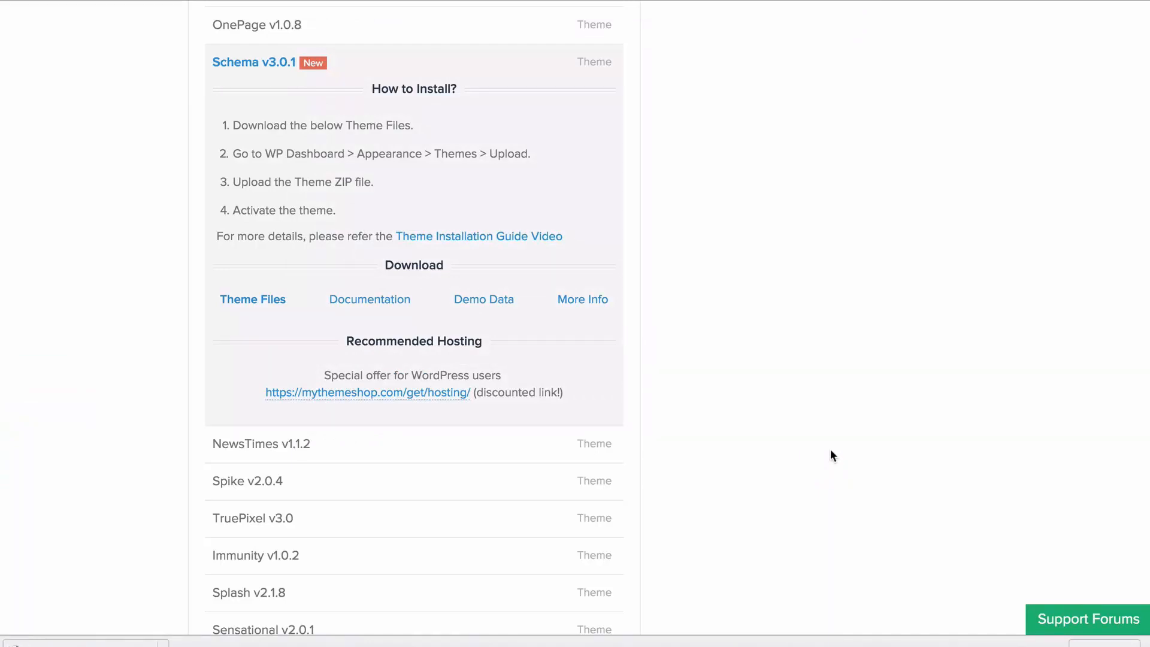
Switch to the WordPress admin dashboard and open the form for uploading a new theme.
{"action": "left_click", "coordinate": [353, 0]}
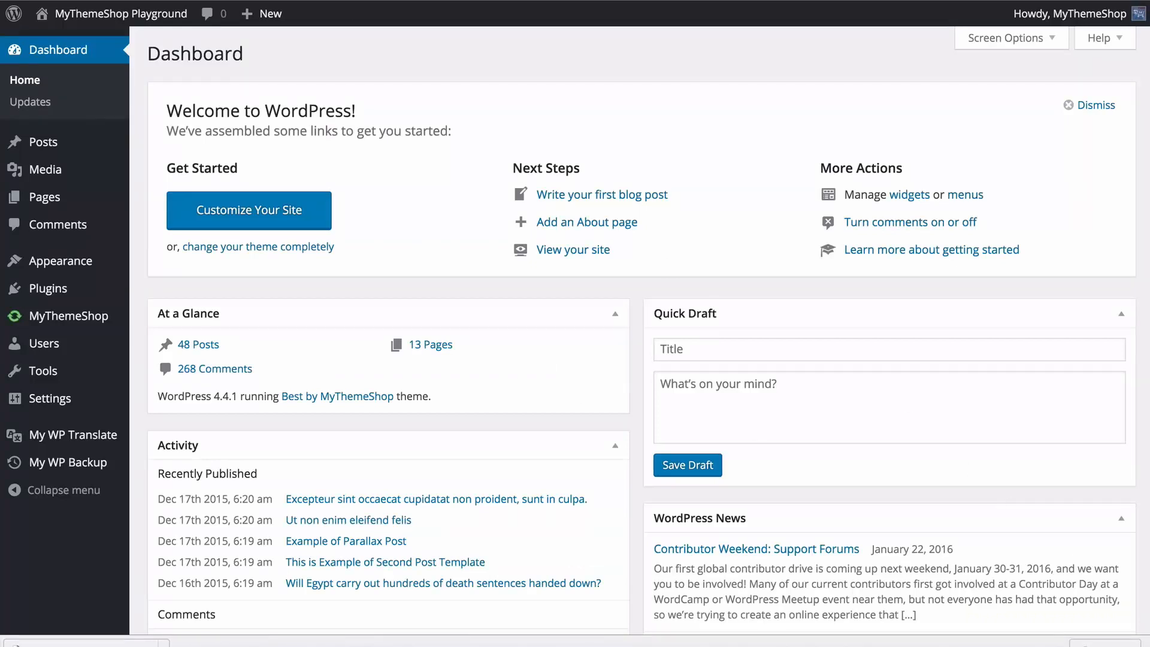
{"action": "mouse_move", "coordinate": [106, 272]}
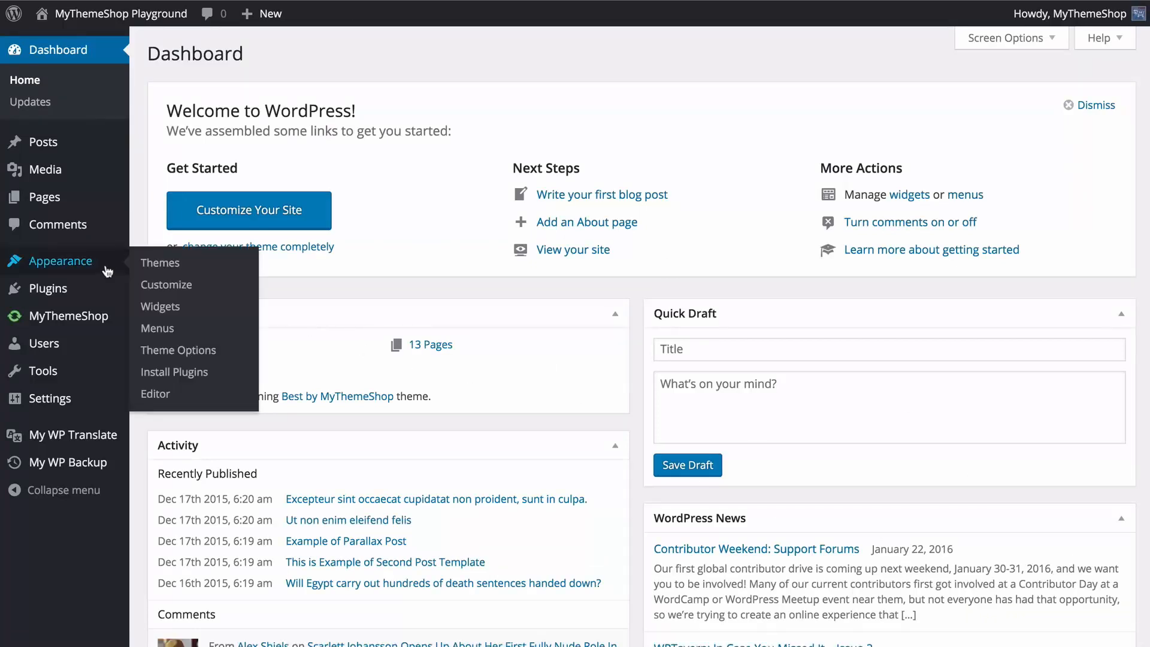
{"action": "left_click", "coordinate": [157, 267]}
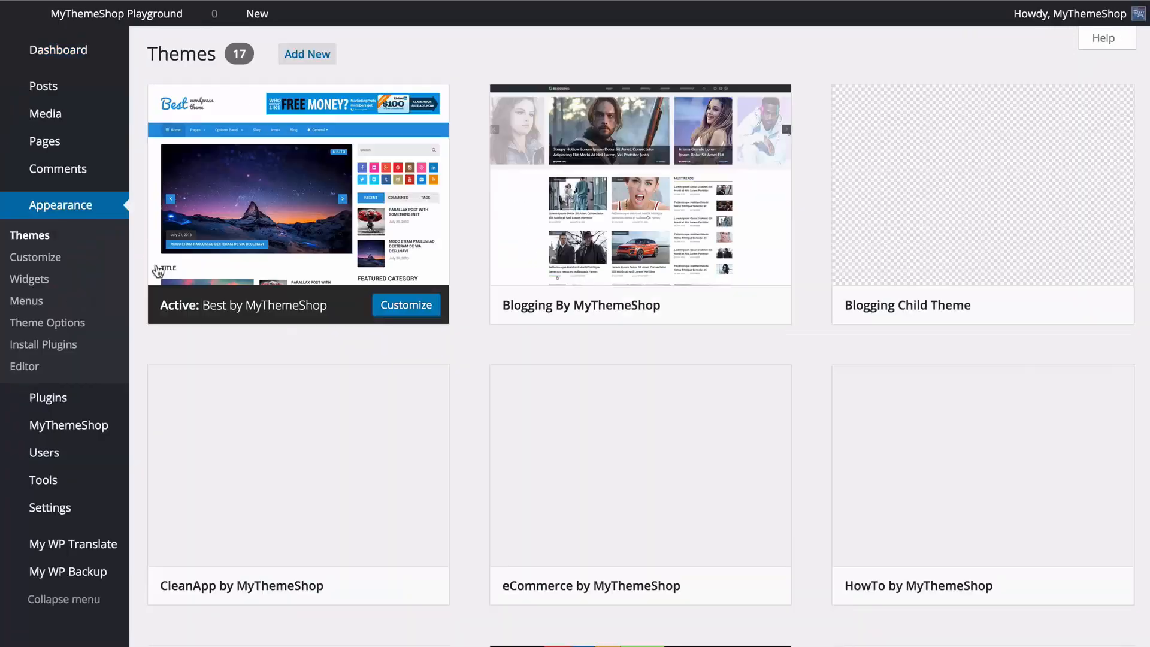
{"action": "left_click", "coordinate": [290, 53]}
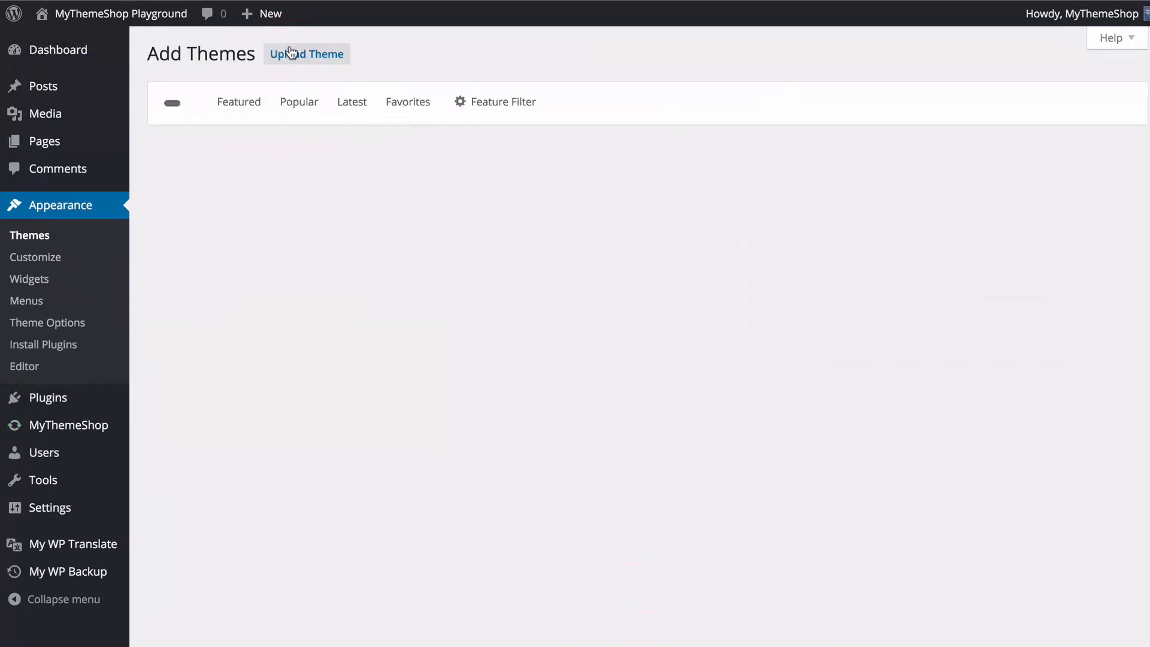
{"action": "left_click", "coordinate": [290, 52]}
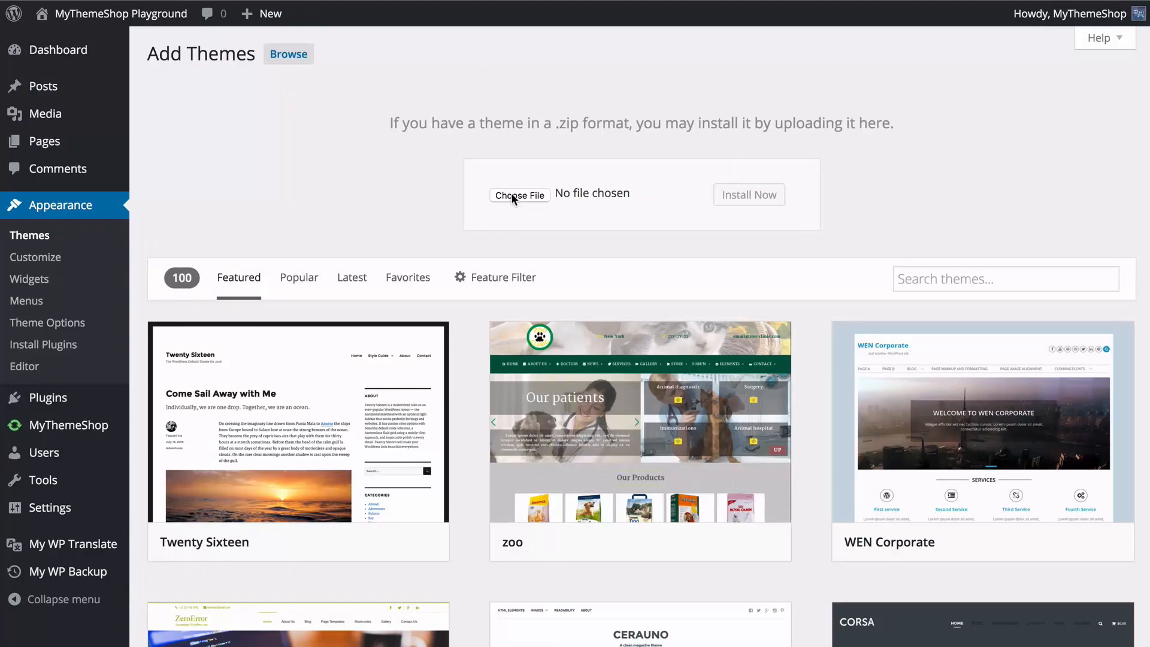
Install the theme from mts_schema.zip and activate it.
{"action": "left_click", "coordinate": [518, 195]}
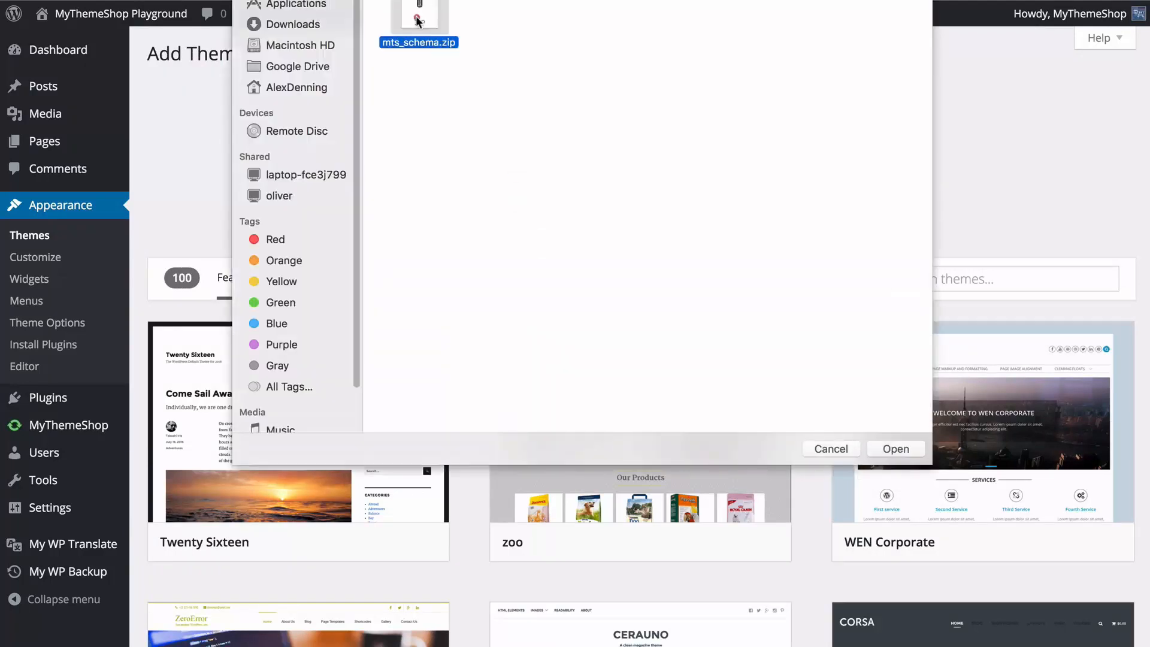
{"action": "left_click", "coordinate": [896, 449]}
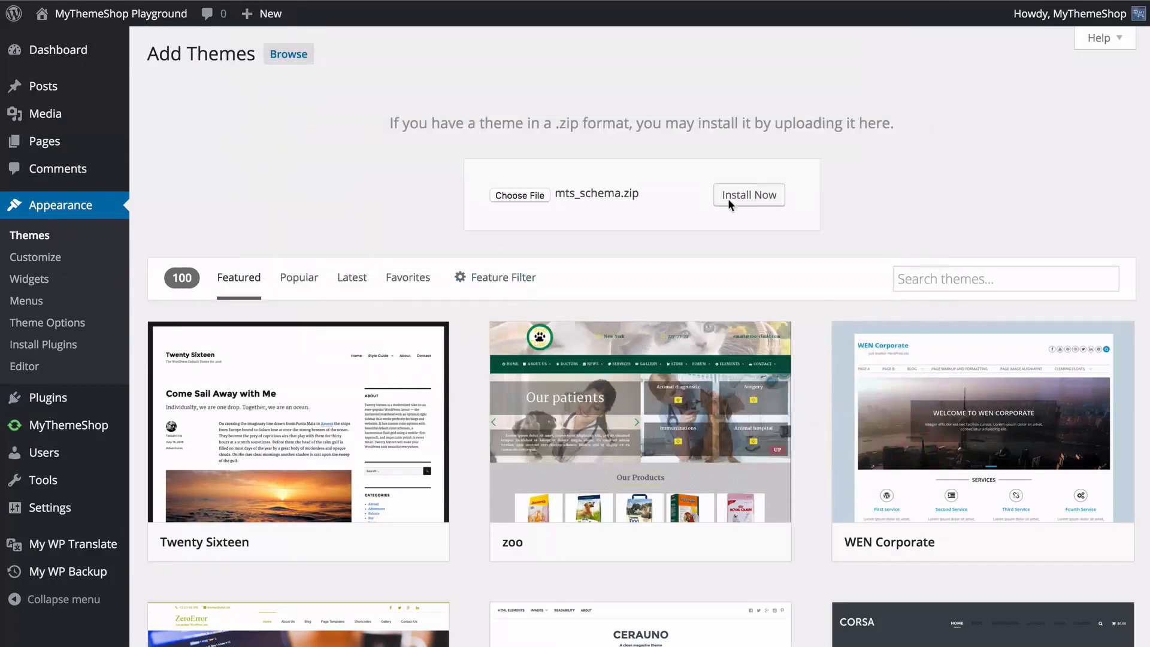
{"action": "left_click", "coordinate": [750, 194]}
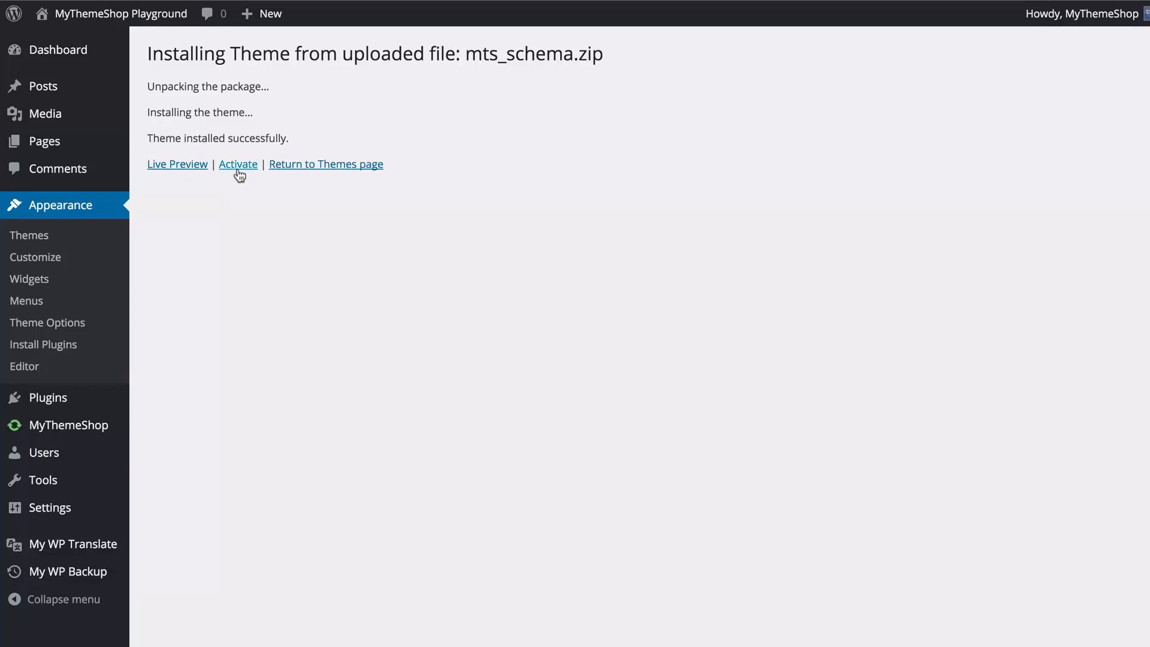
{"action": "left_click", "coordinate": [236, 165]}
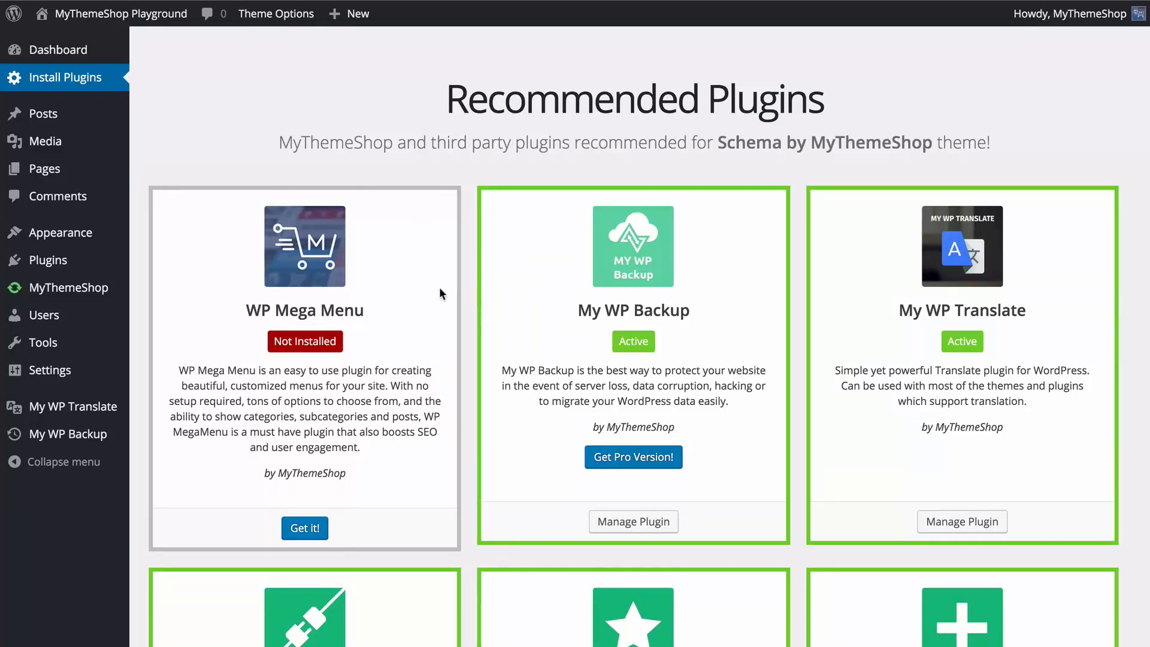
Look over the recommended plugins, and open the Import / Export section of the theme options.
{"action": "scroll", "coordinate": [447, 302], "scroll_direction": "down", "scroll_amount": 2}
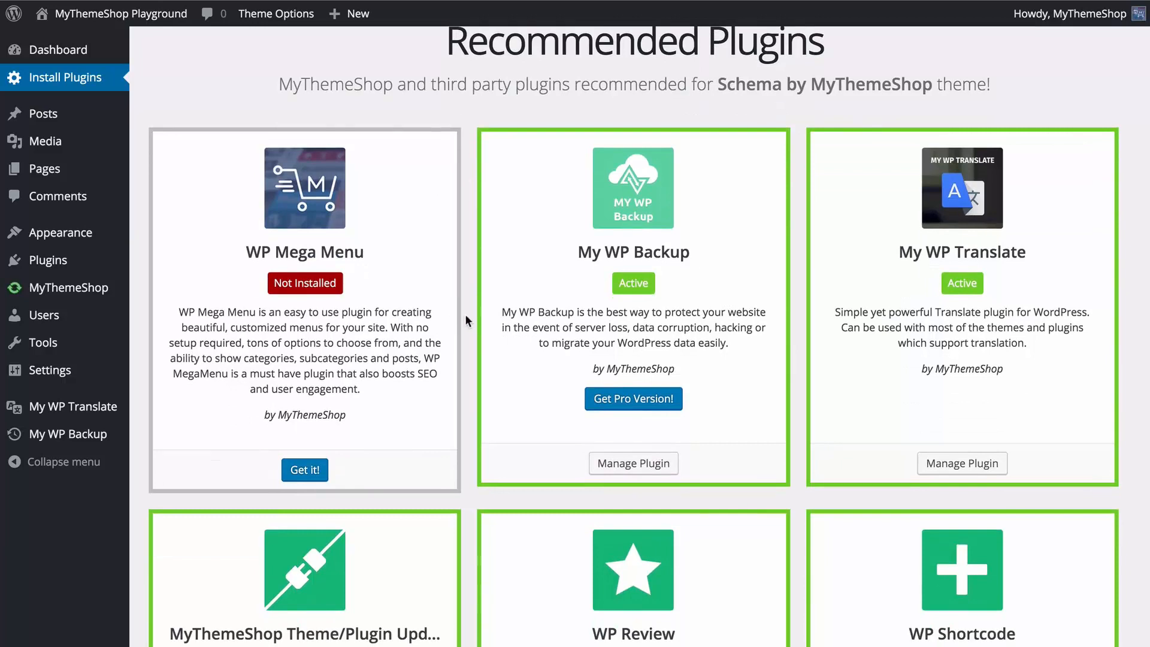
{"action": "scroll", "coordinate": [478, 367], "scroll_direction": "up", "scroll_amount": 2}
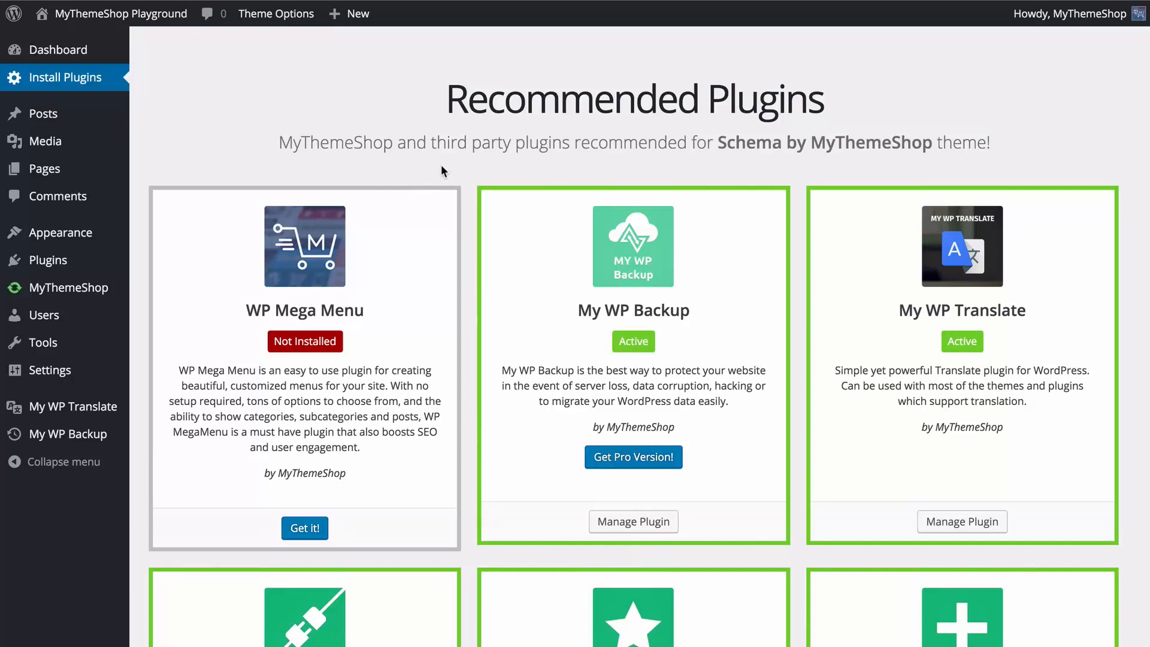
{"action": "mouse_move", "coordinate": [95, 237]}
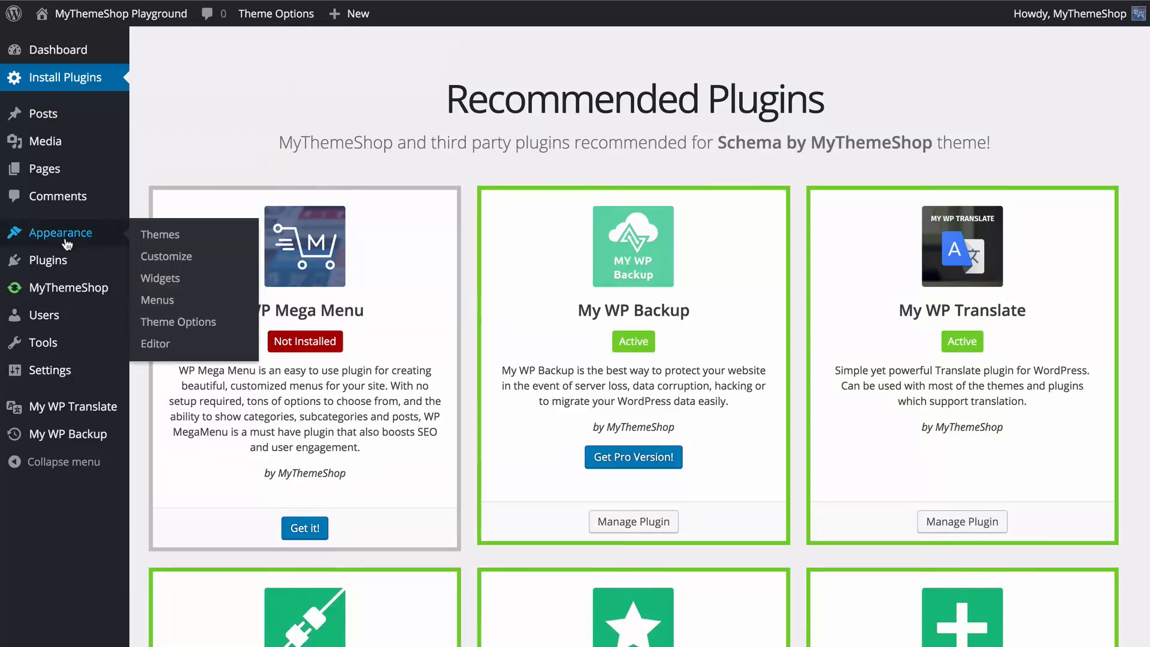
{"action": "left_click", "coordinate": [157, 326]}
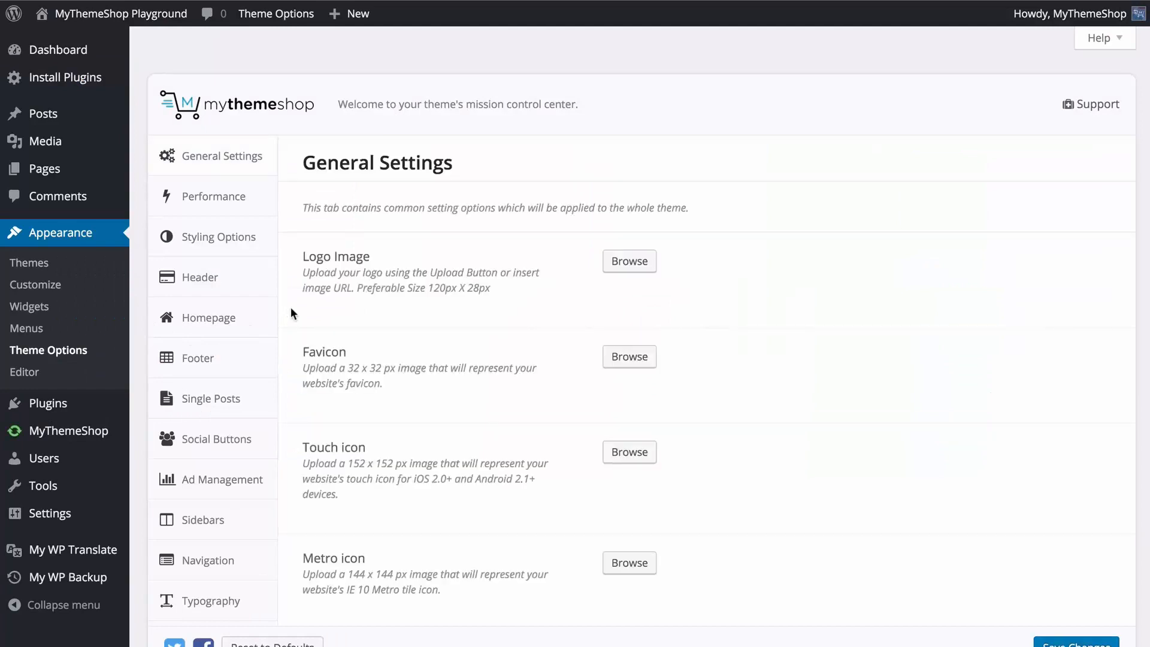
{"action": "scroll", "coordinate": [290, 307], "scroll_direction": "down", "scroll_amount": 5}
{"action": "left_click", "coordinate": [236, 318]}
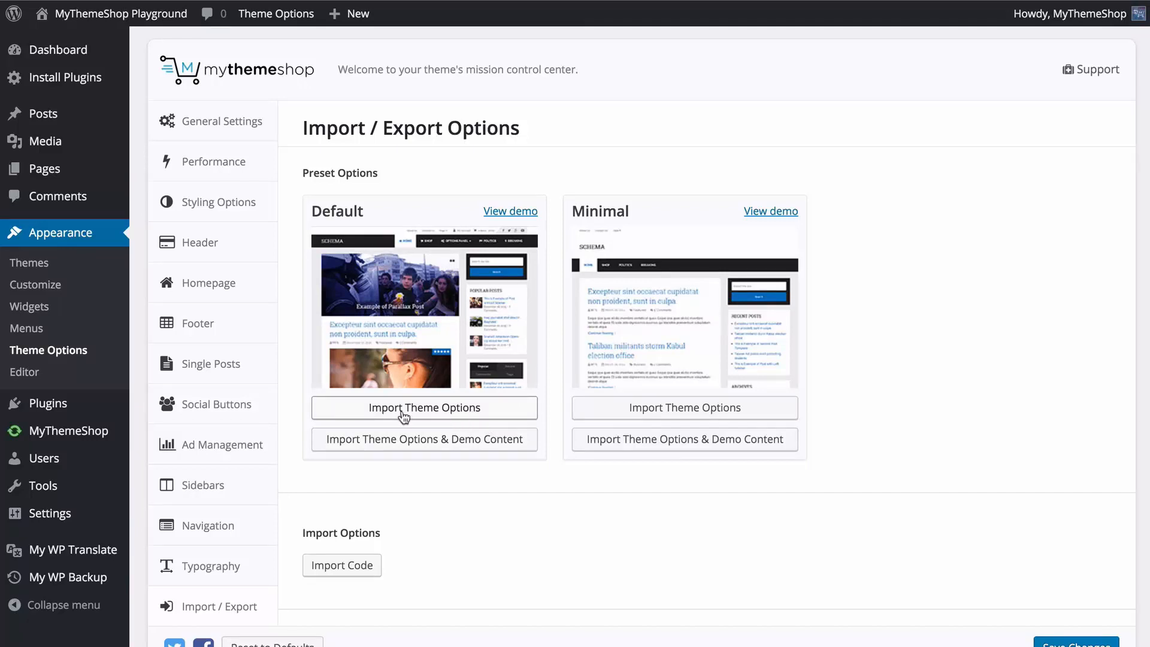
Import the theme options of the Default preset, accepting the loss of the current options.
{"action": "left_click", "coordinate": [473, 415]}
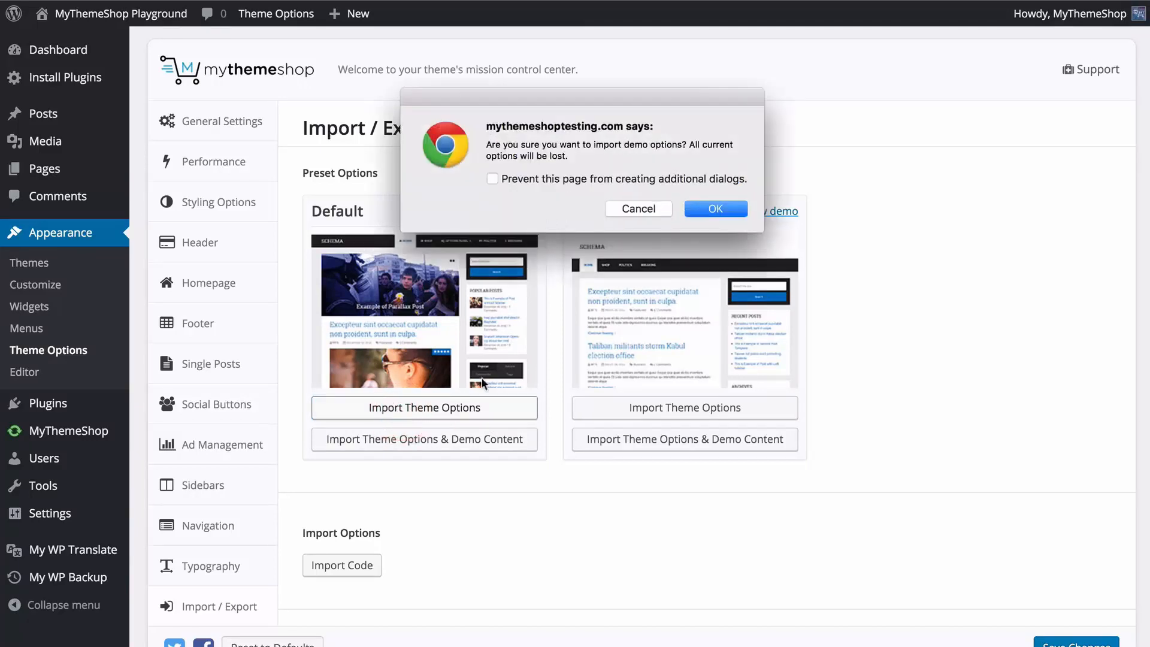
{"action": "left_click", "coordinate": [713, 209]}
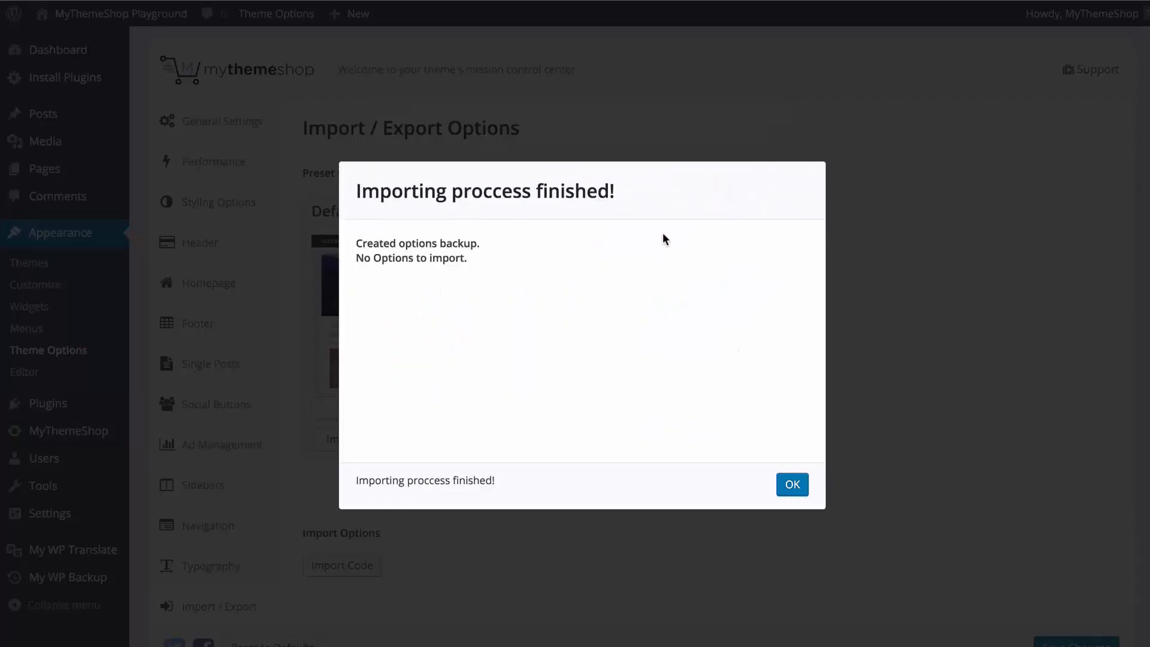
{"action": "left_click", "coordinate": [792, 484]}
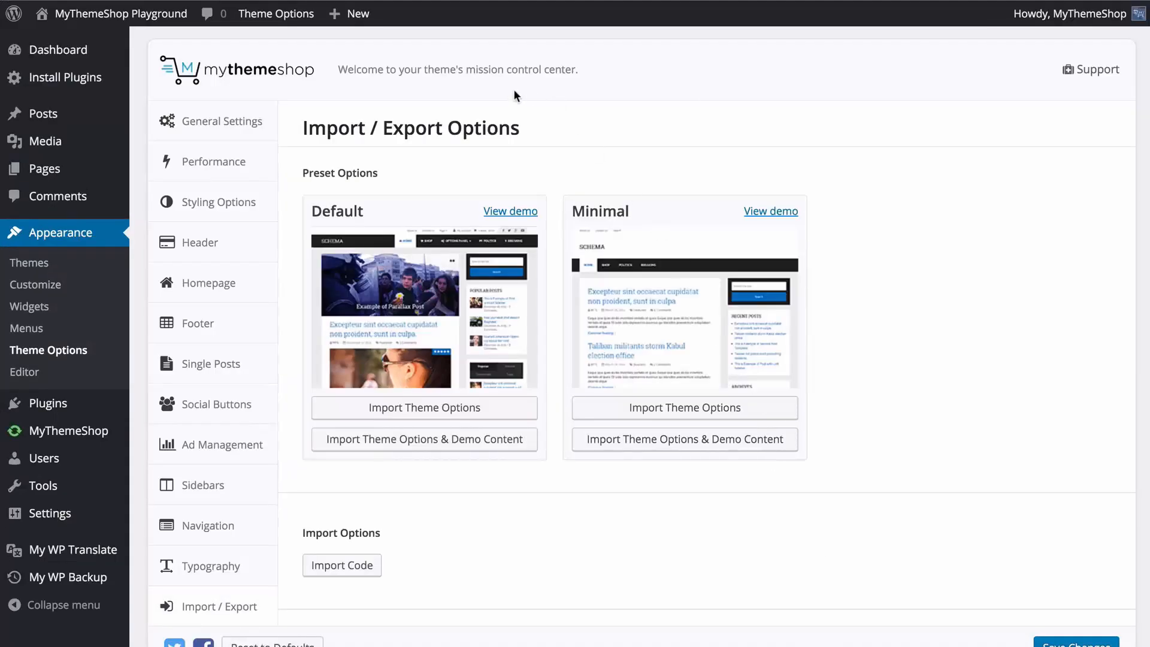
View the site's front page with the Schema theme applied.
{"action": "left_click", "coordinate": [174, 21], "text": "super"}
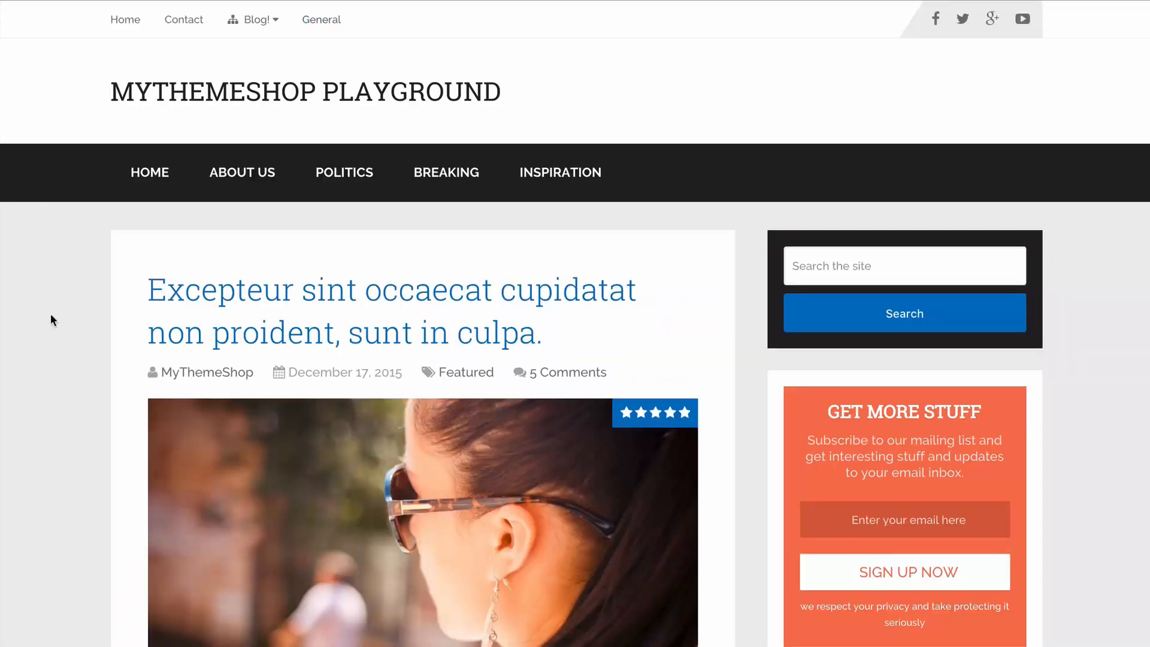
{"action": "scroll", "coordinate": [32, 339], "scroll_direction": "down", "scroll_amount": 4}
{"action": "scroll", "coordinate": [30, 339], "scroll_direction": "up", "scroll_amount": 4}
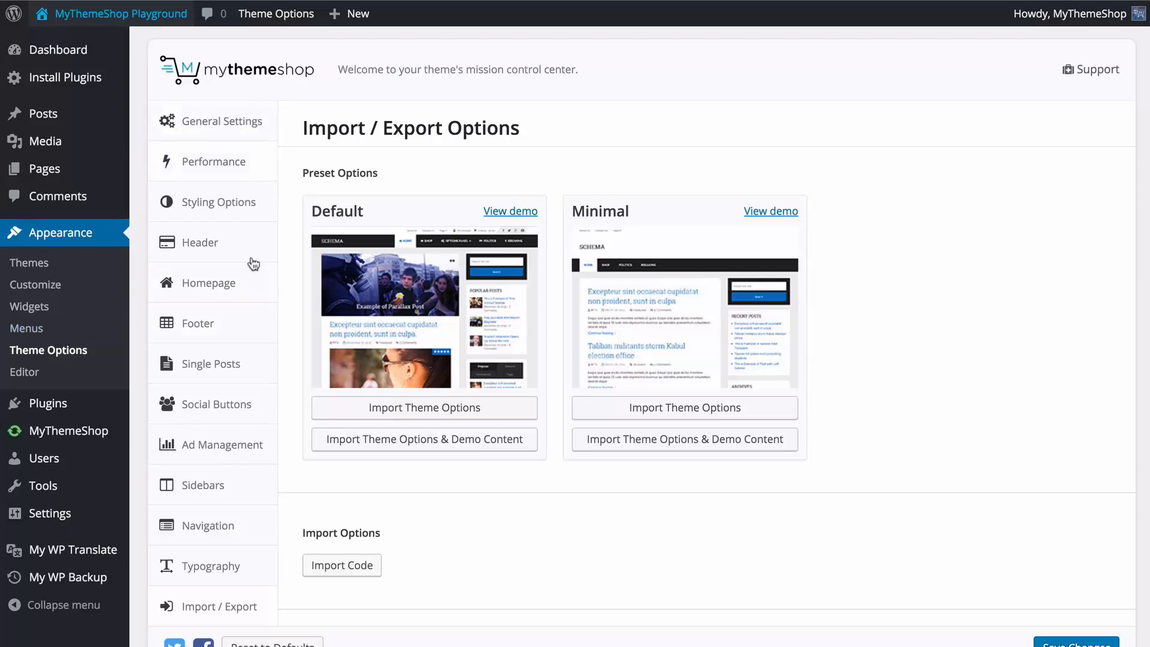
Choose logo.png from the media library as the Logo Image in the theme's General Settings.
{"action": "left_click", "coordinate": [245, 123]}
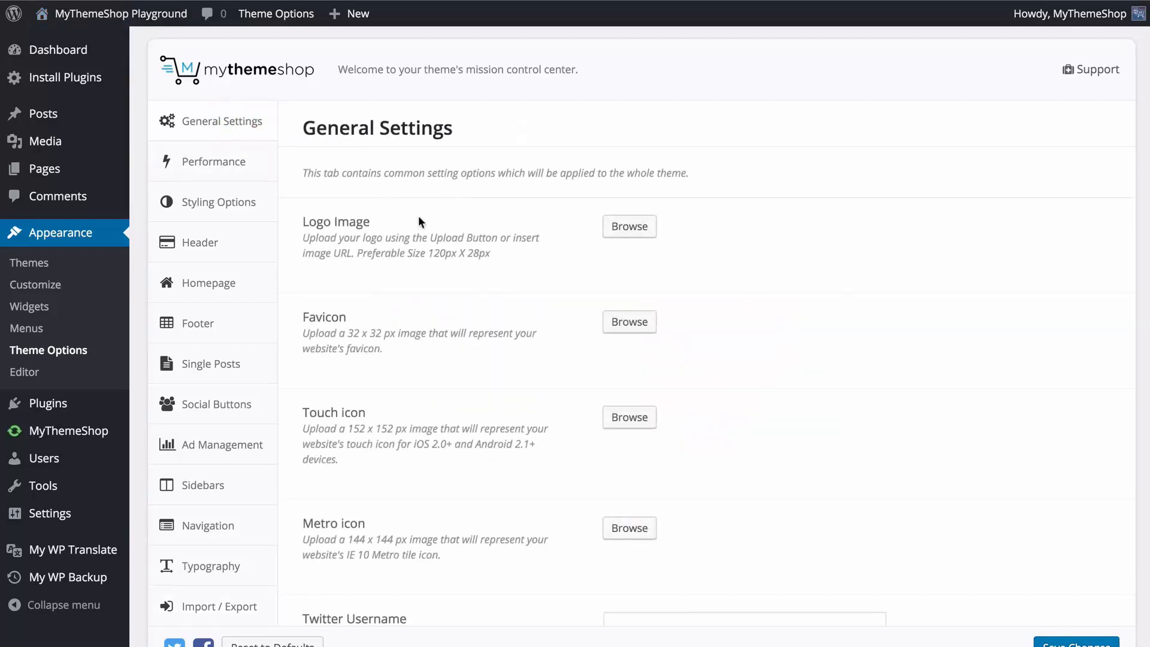
{"action": "scroll", "coordinate": [527, 246], "scroll_direction": "down", "scroll_amount": 1}
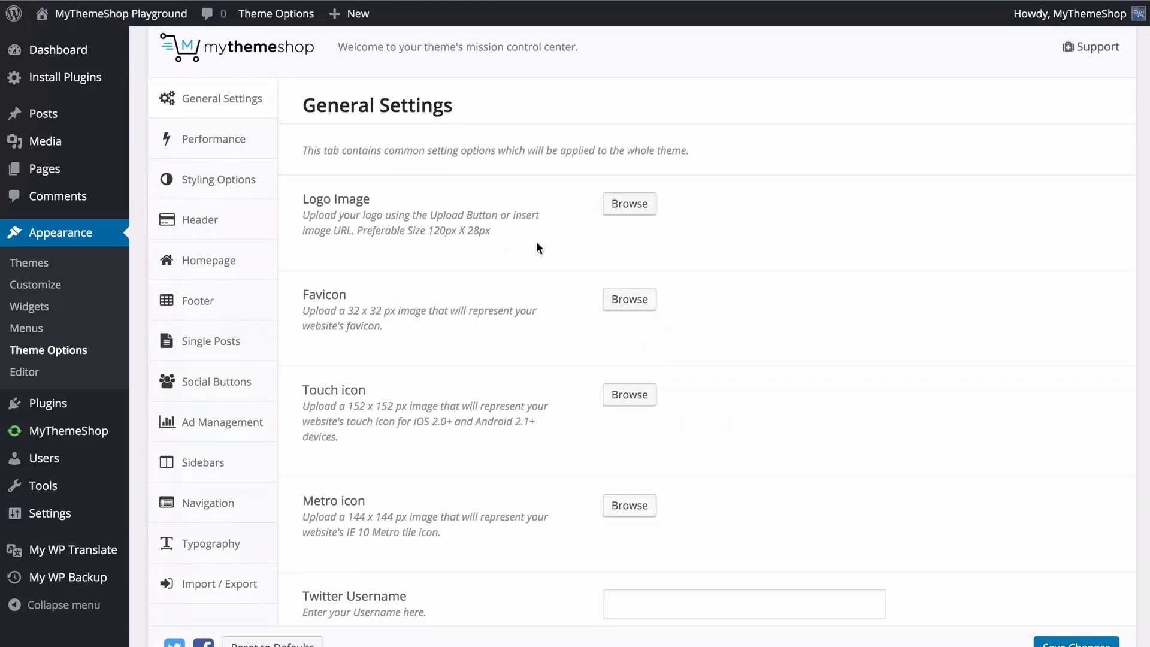
{"action": "scroll", "coordinate": [536, 245], "scroll_direction": "down", "scroll_amount": 1}
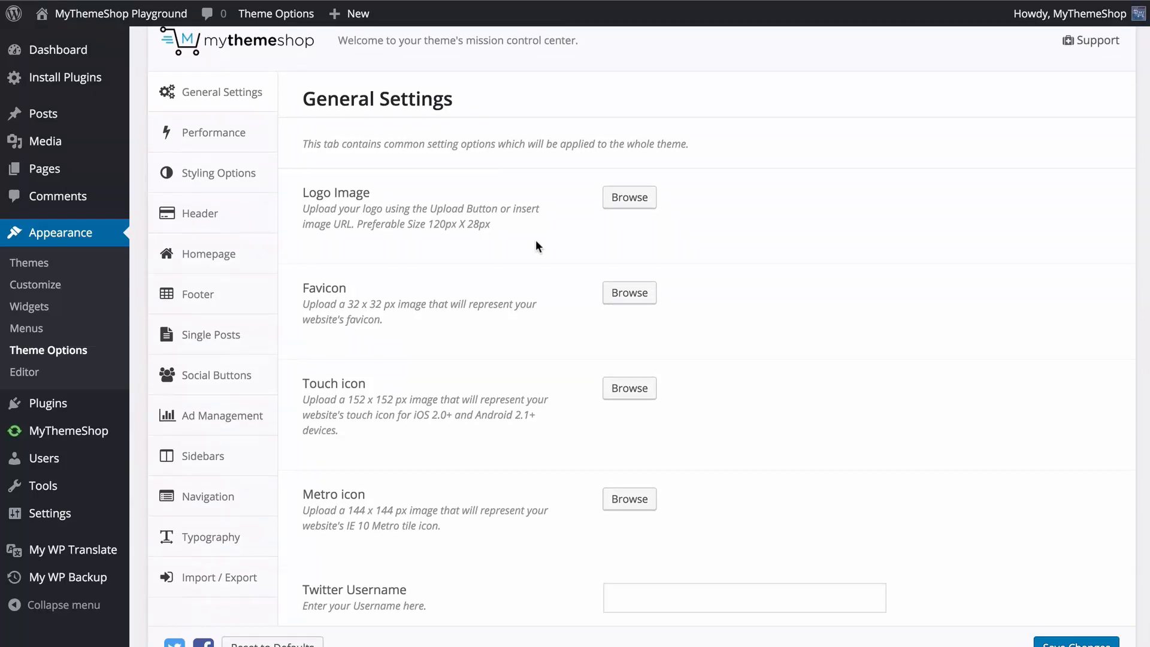
{"action": "scroll", "coordinate": [535, 240], "scroll_direction": "down", "scroll_amount": 2}
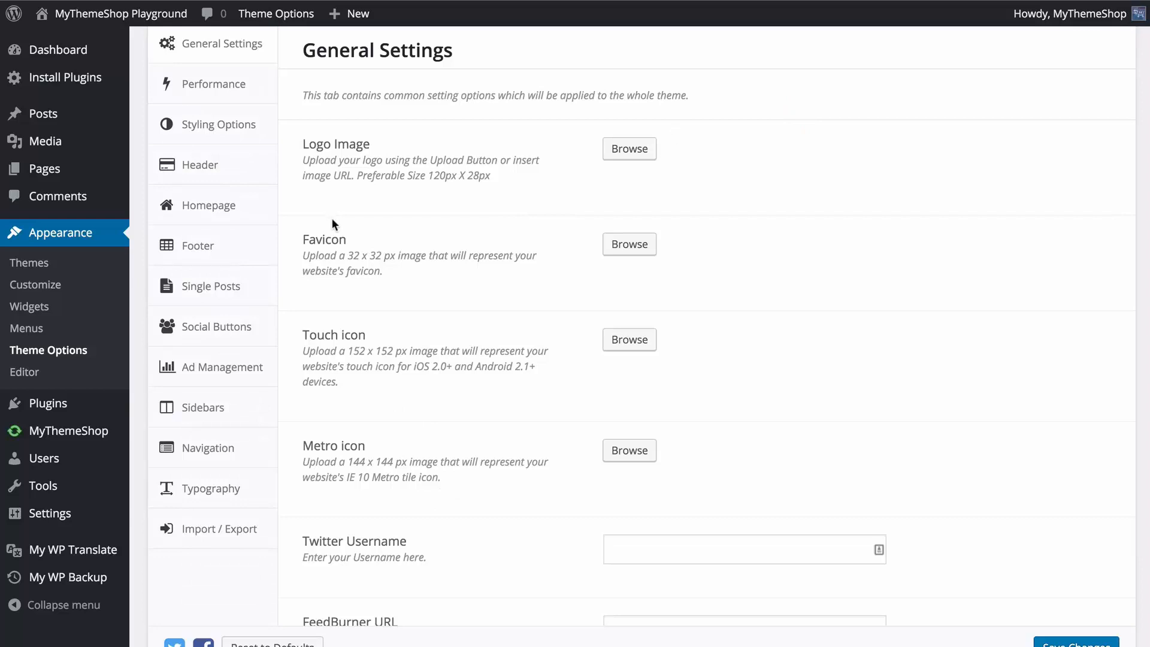
{"action": "left_click", "coordinate": [614, 151]}
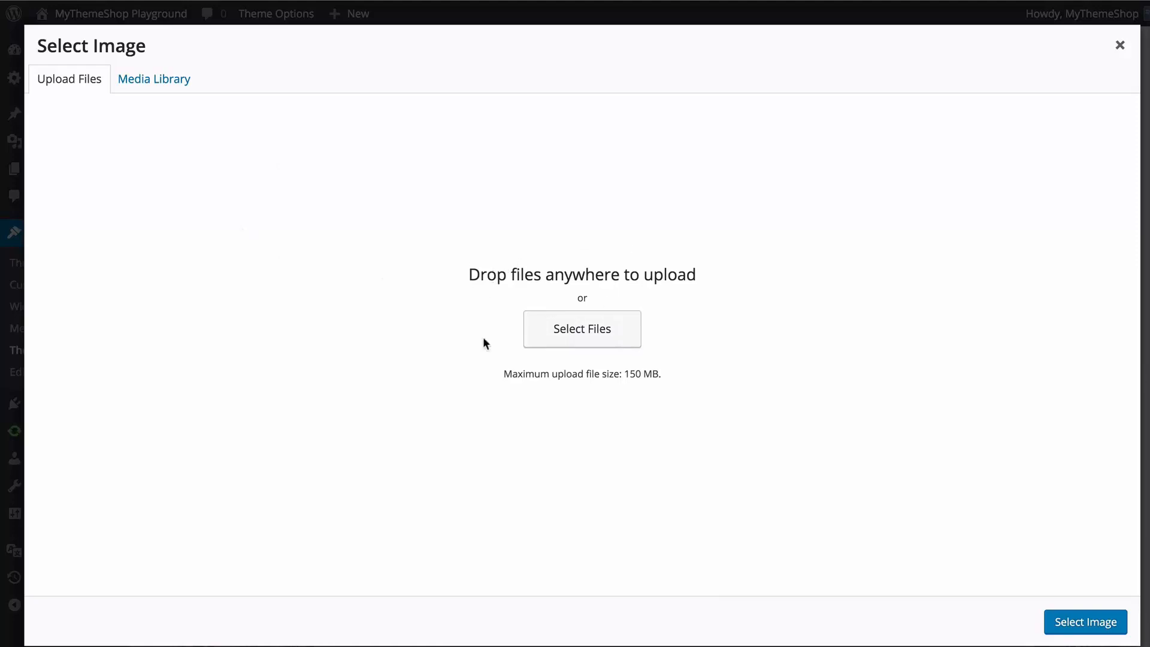
{"action": "left_click", "coordinate": [145, 92]}
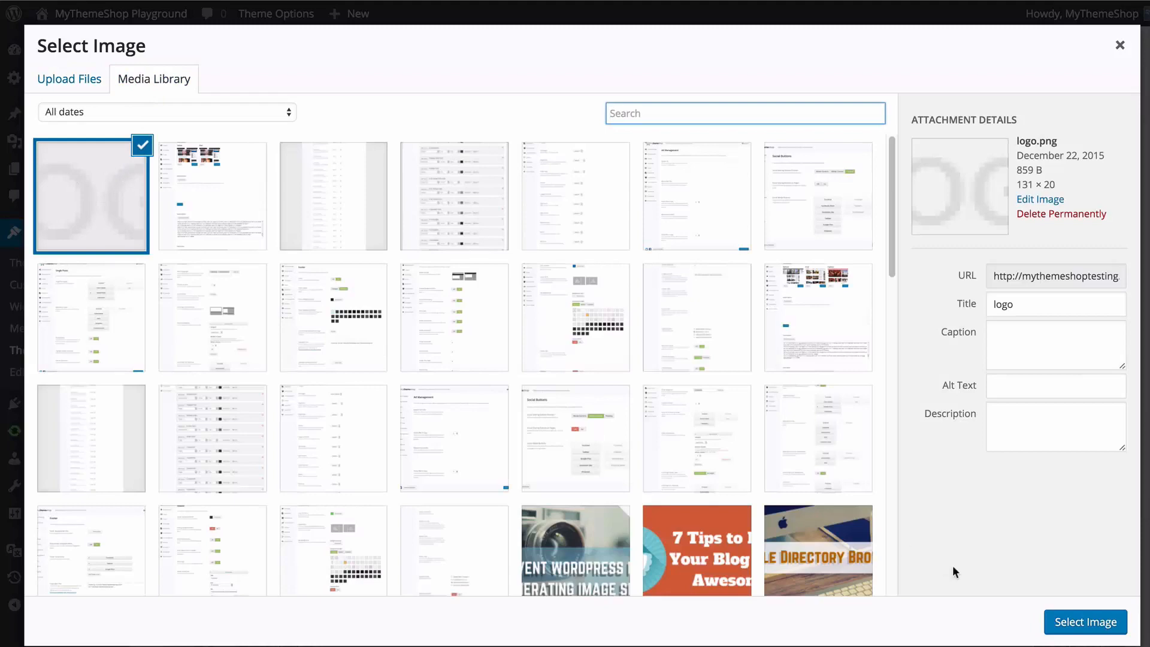
{"action": "left_click", "coordinate": [1078, 621]}
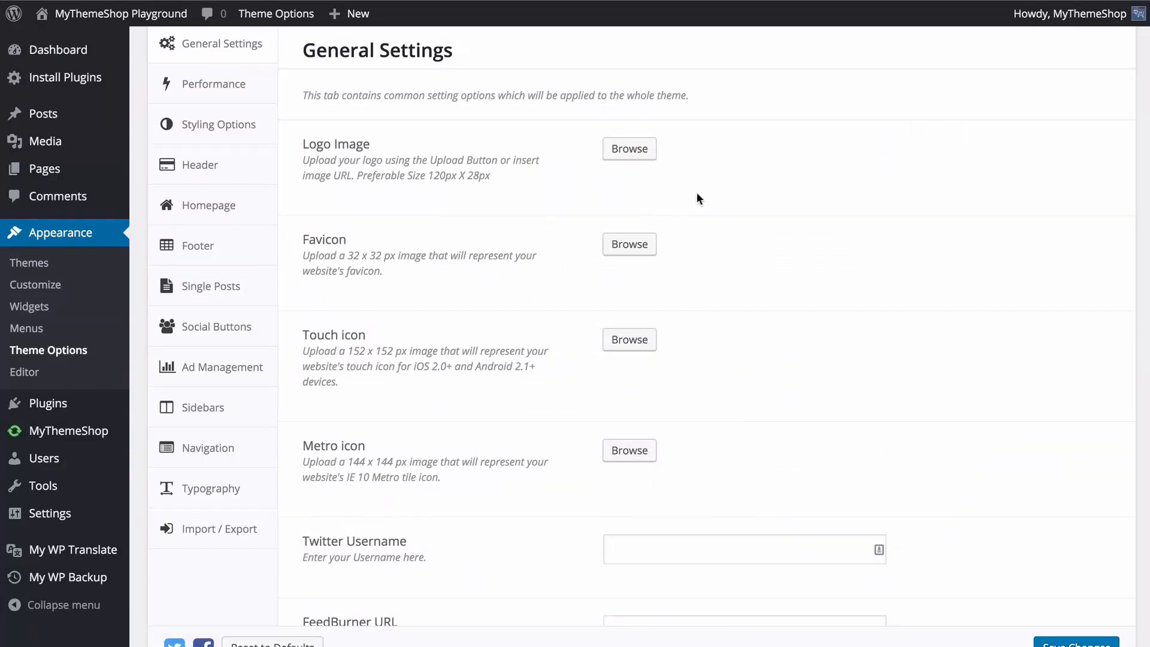
Enter MyThemeShopTeam as the Twitter Username in the General Settings.
{"action": "scroll", "coordinate": [678, 207], "scroll_direction": "down", "scroll_amount": 3}
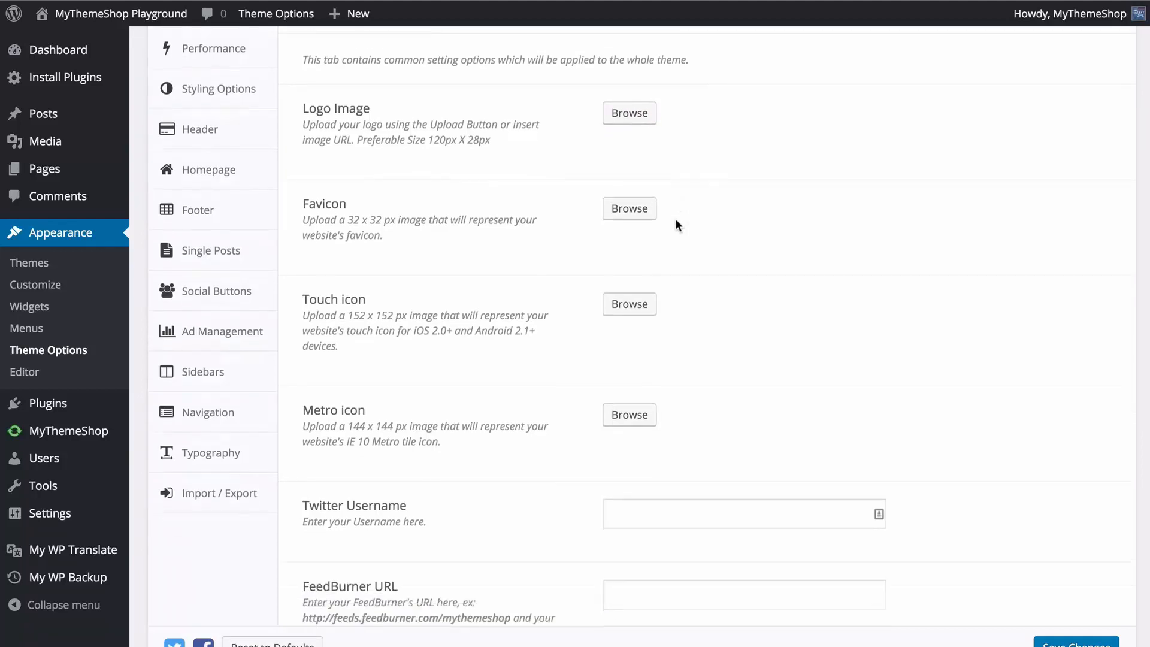
{"action": "scroll", "coordinate": [686, 238], "scroll_direction": "down", "scroll_amount": 3}
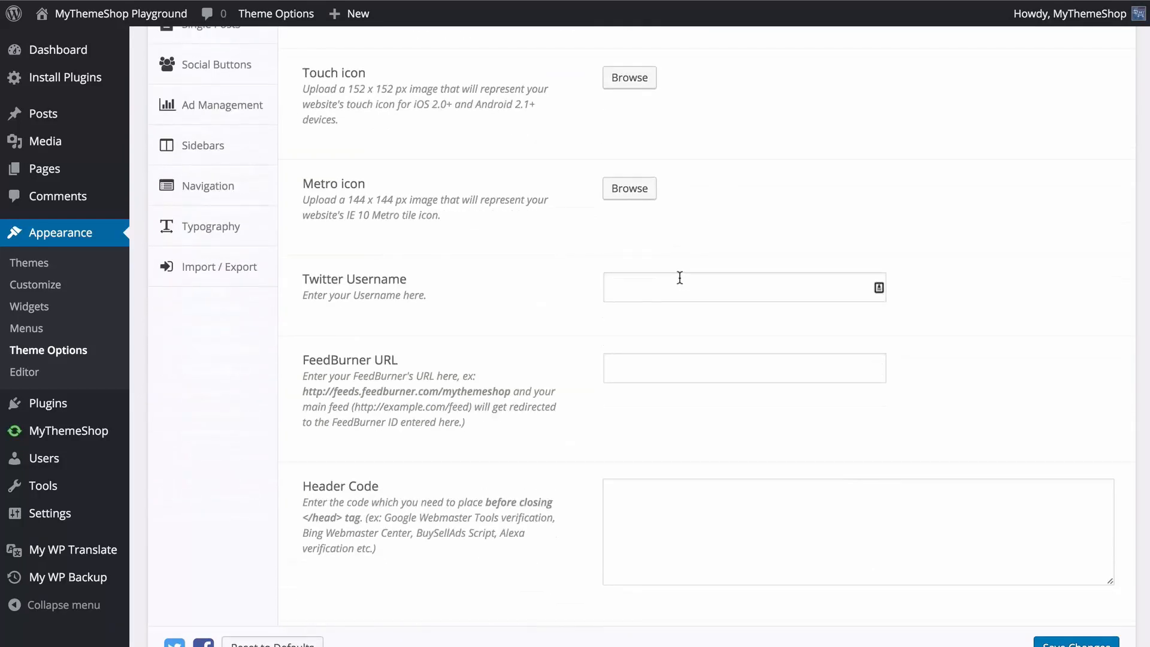
{"action": "left_click", "coordinate": [680, 278]}
{"action": "type", "text": "M"}
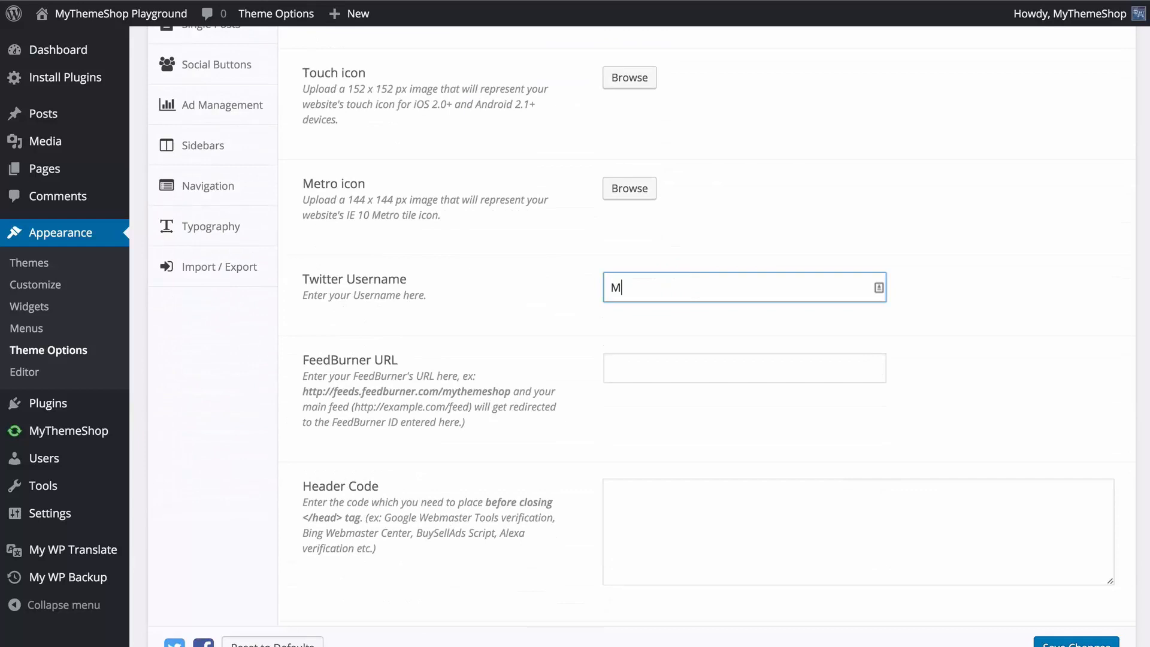
{"action": "type", "text": "yThemeShopTeam"}
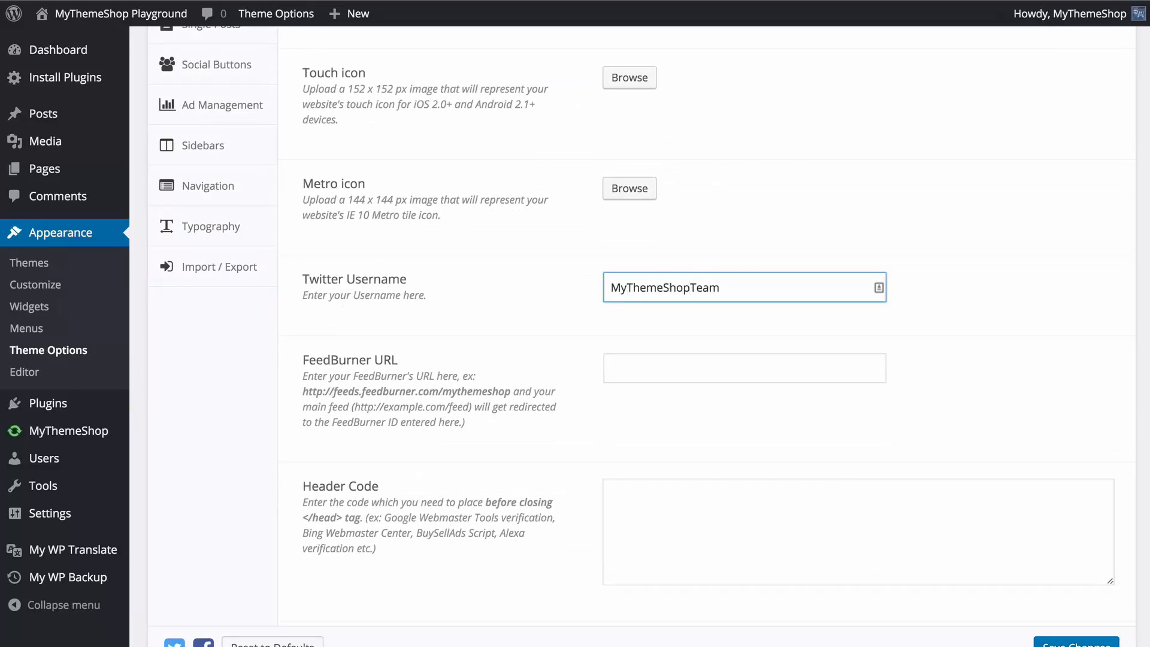
{"action": "key", "text": "Tab"}
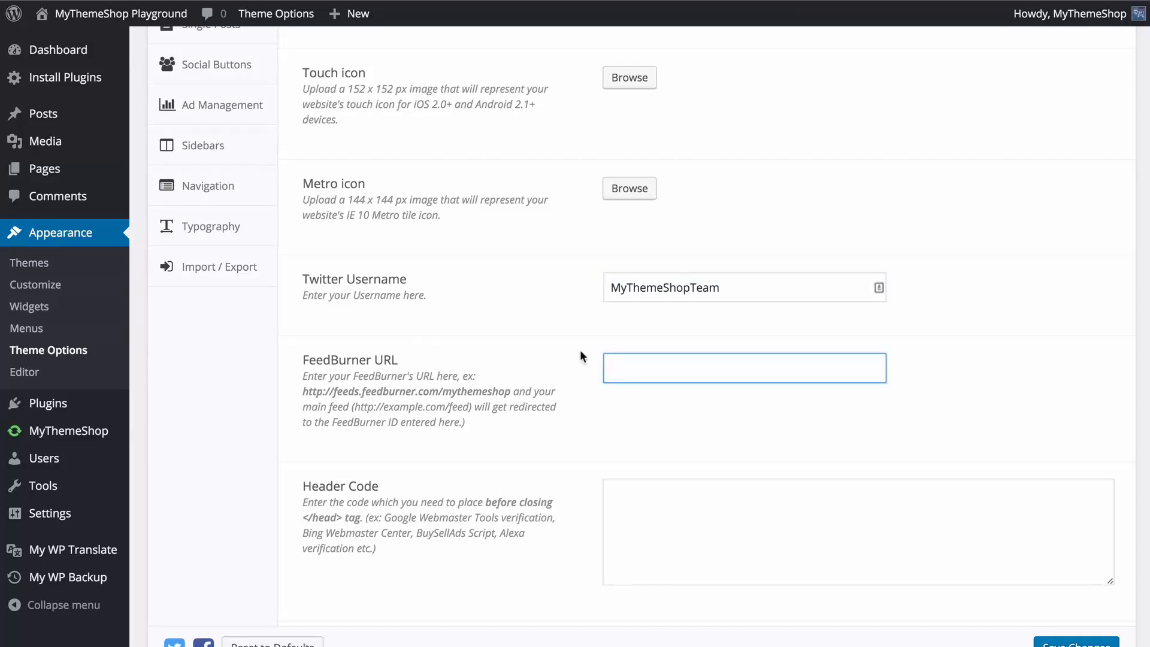
{"action": "type", "text": "http://feeds.feedbu"}
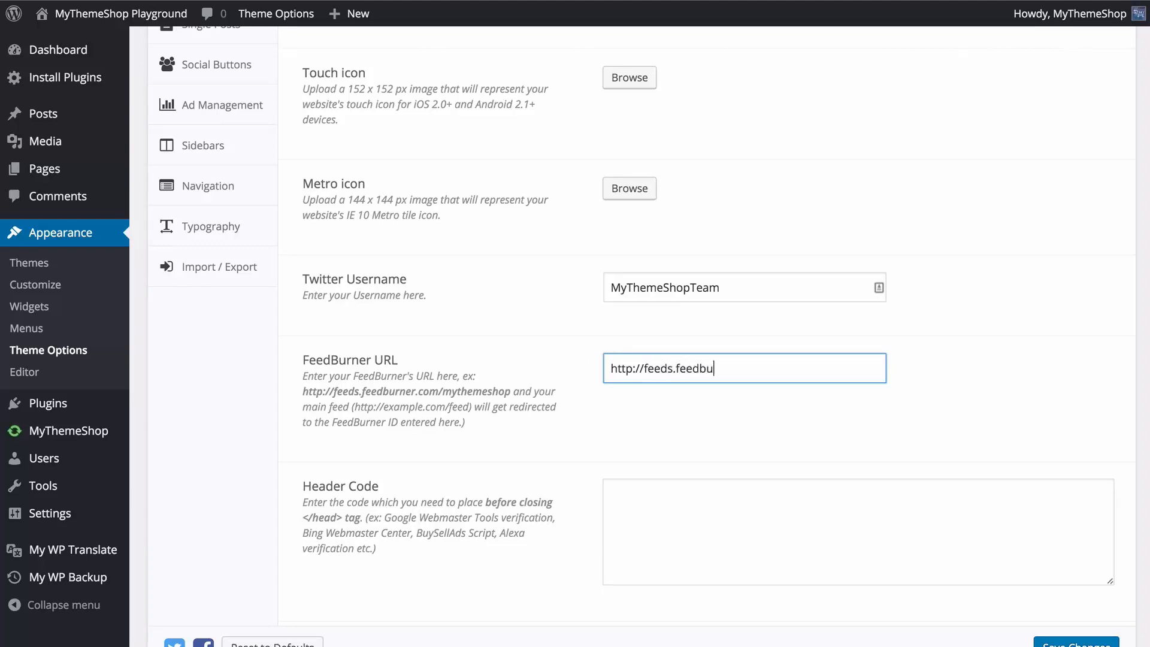
{"action": "type", "text": "rner.com/mythem"}
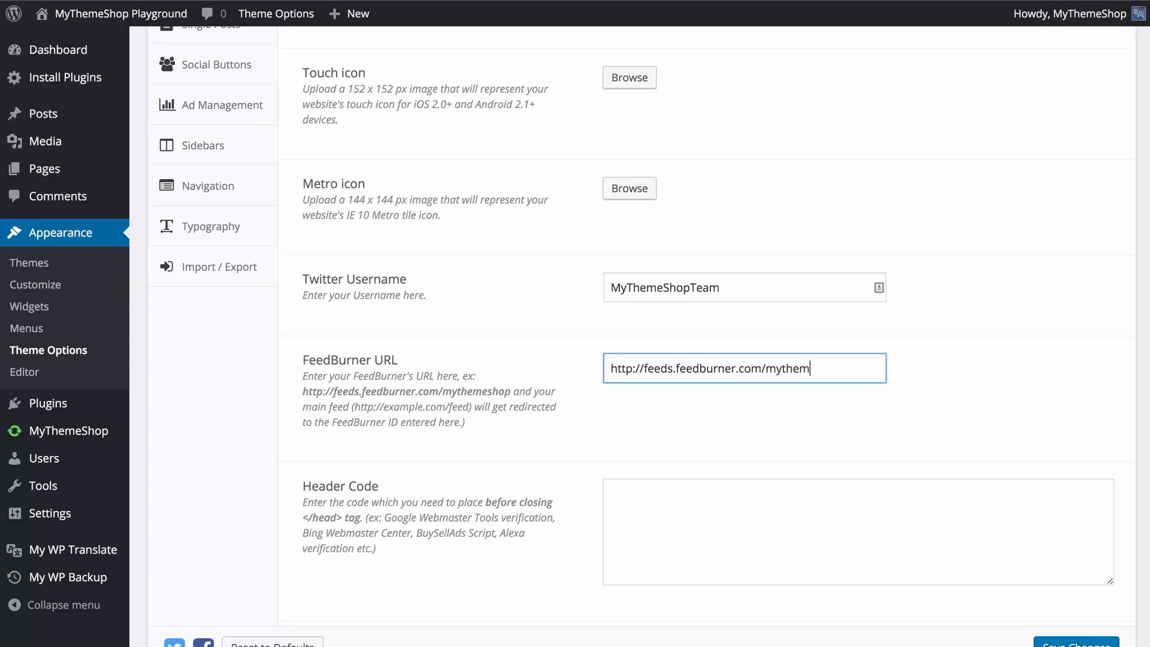
{"action": "type", "text": "eshop"}
{"action": "key", "text": "Tab"}
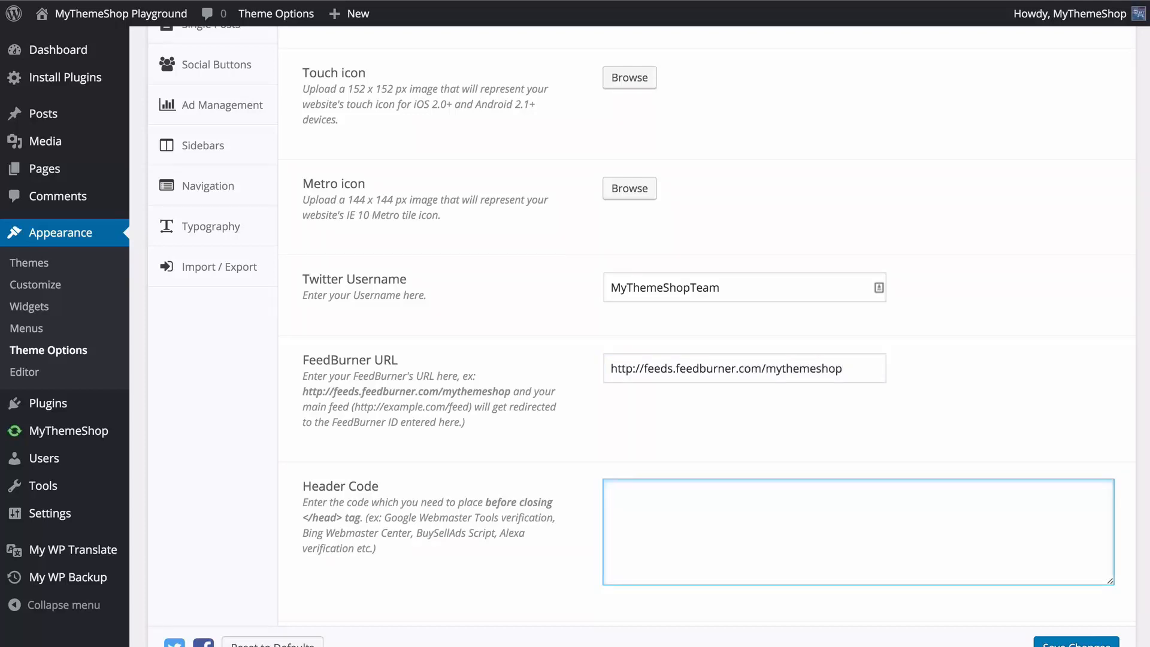
Look over the Header Code and Footer Code fields and the pagination options, leaving both code fields empty.
{"action": "scroll", "coordinate": [527, 472], "scroll_direction": "down", "scroll_amount": 2}
{"action": "left_click", "coordinate": [519, 446]}
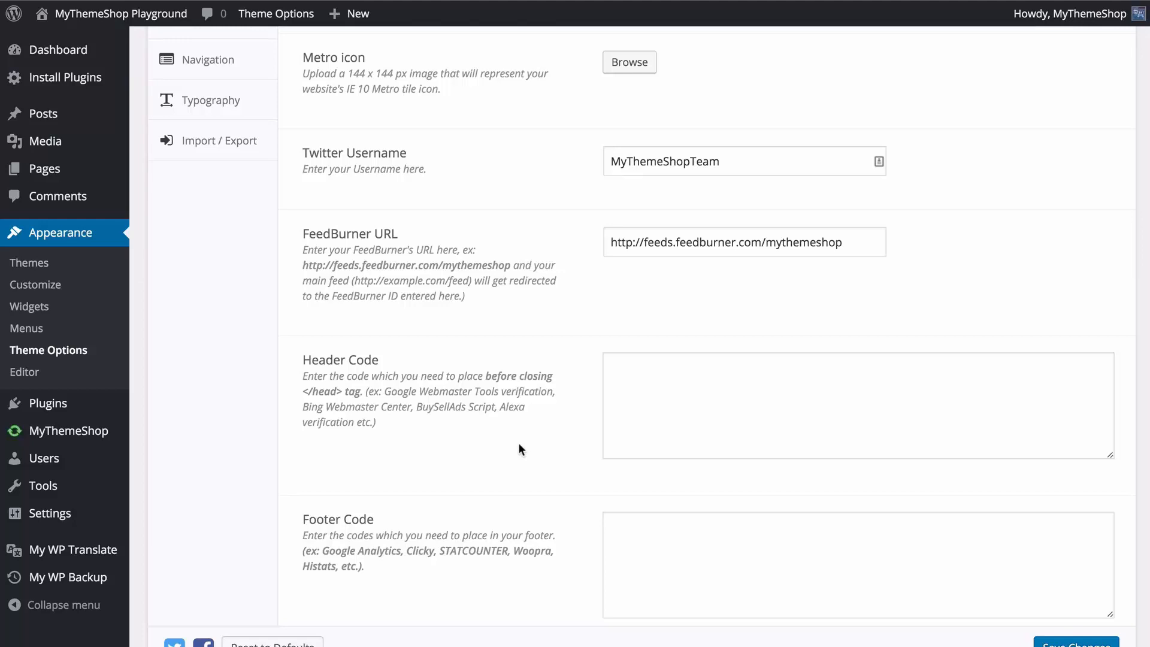
{"action": "left_click", "coordinate": [641, 414]}
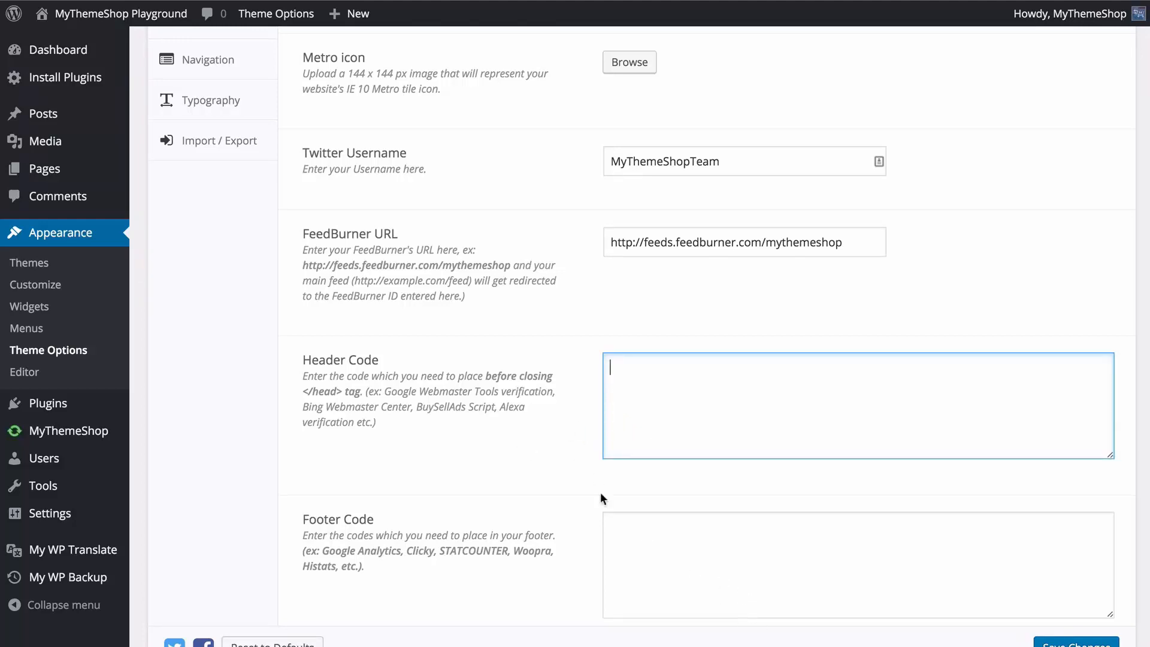
{"action": "scroll", "coordinate": [519, 473], "scroll_direction": "down", "scroll_amount": 2}
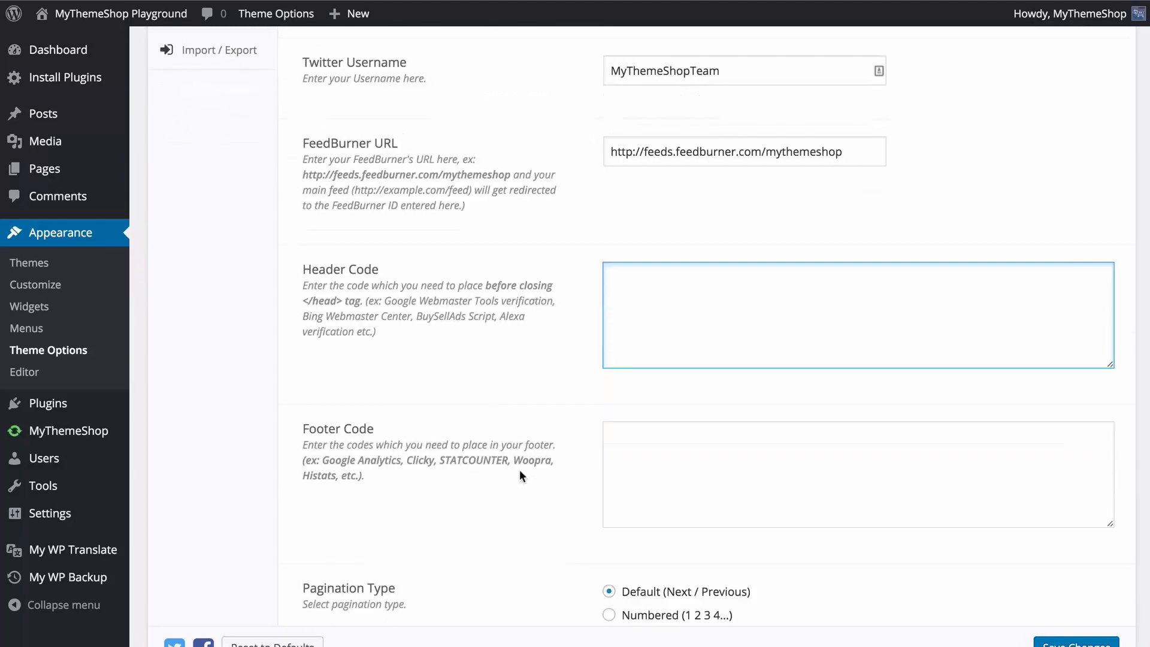
{"action": "scroll", "coordinate": [634, 457], "scroll_direction": "down", "scroll_amount": 1}
{"action": "left_click", "coordinate": [632, 446]}
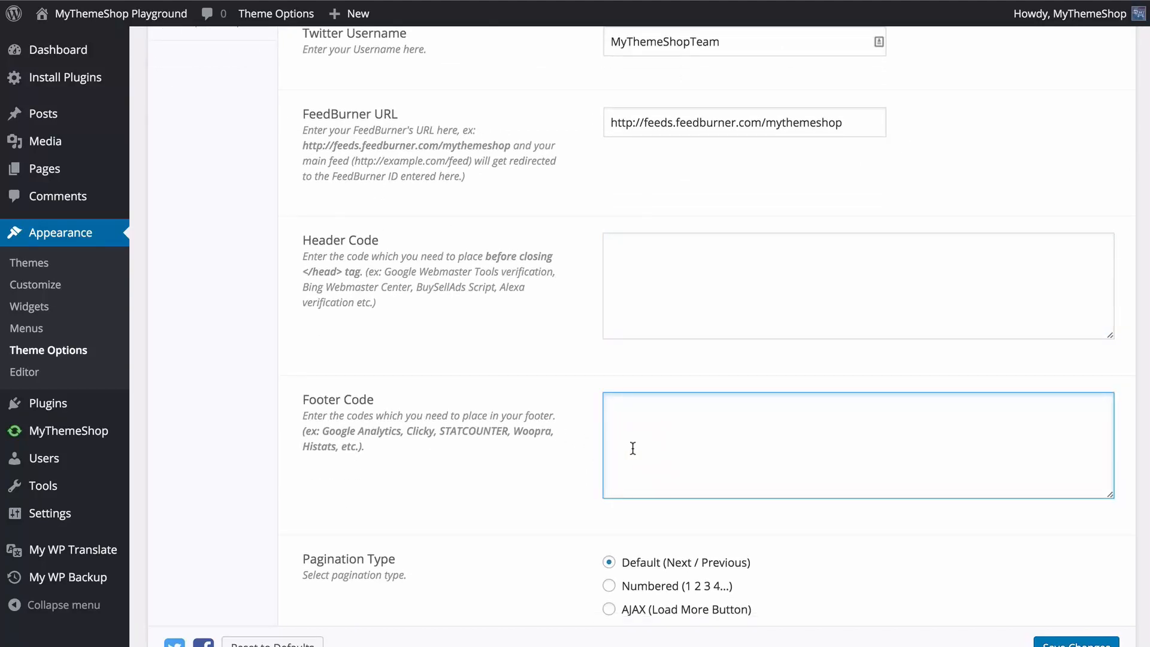
{"action": "scroll", "coordinate": [633, 448], "scroll_direction": "down", "scroll_amount": 4}
{"action": "left_click", "coordinate": [540, 449]}
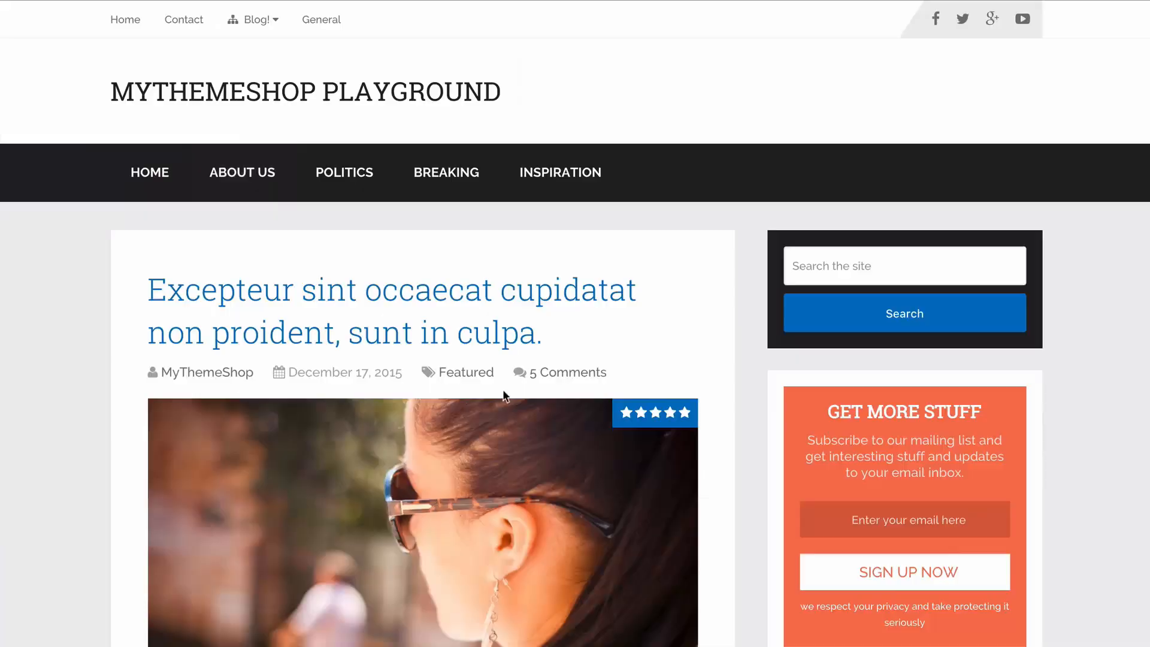
Check the front page's current pagination, set the Pagination Type to AJAX (Load More Button), and save the changes.
{"action": "scroll", "coordinate": [506, 395], "scroll_direction": "down", "scroll_amount": 10}
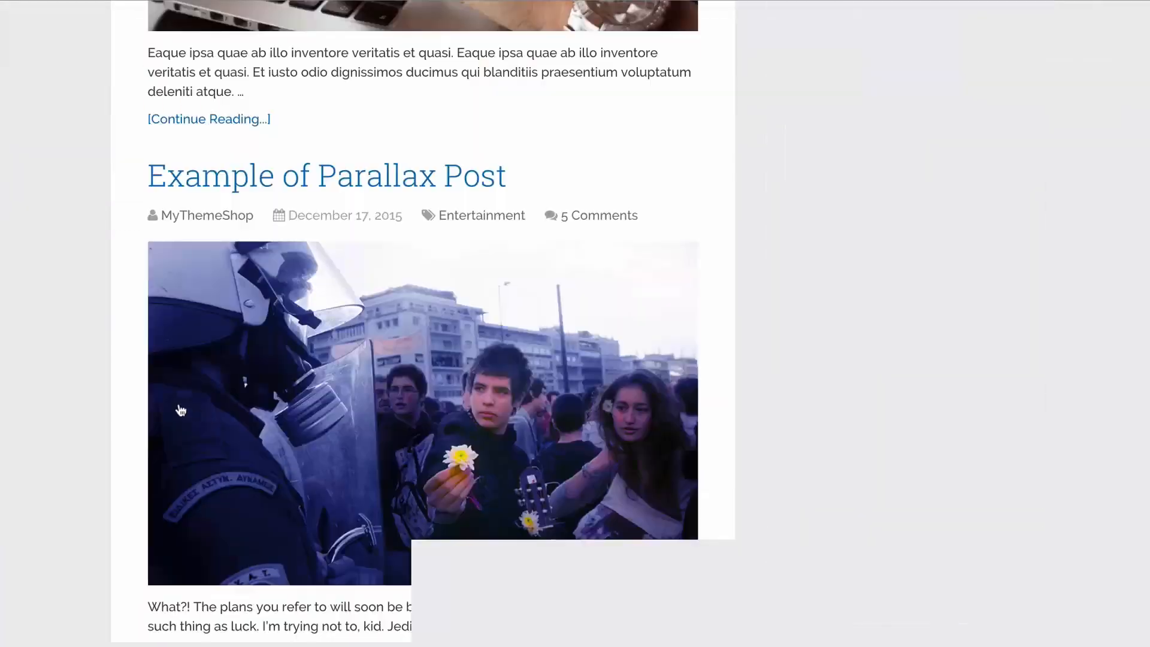
{"action": "scroll", "coordinate": [124, 400], "scroll_direction": "down", "scroll_amount": 10}
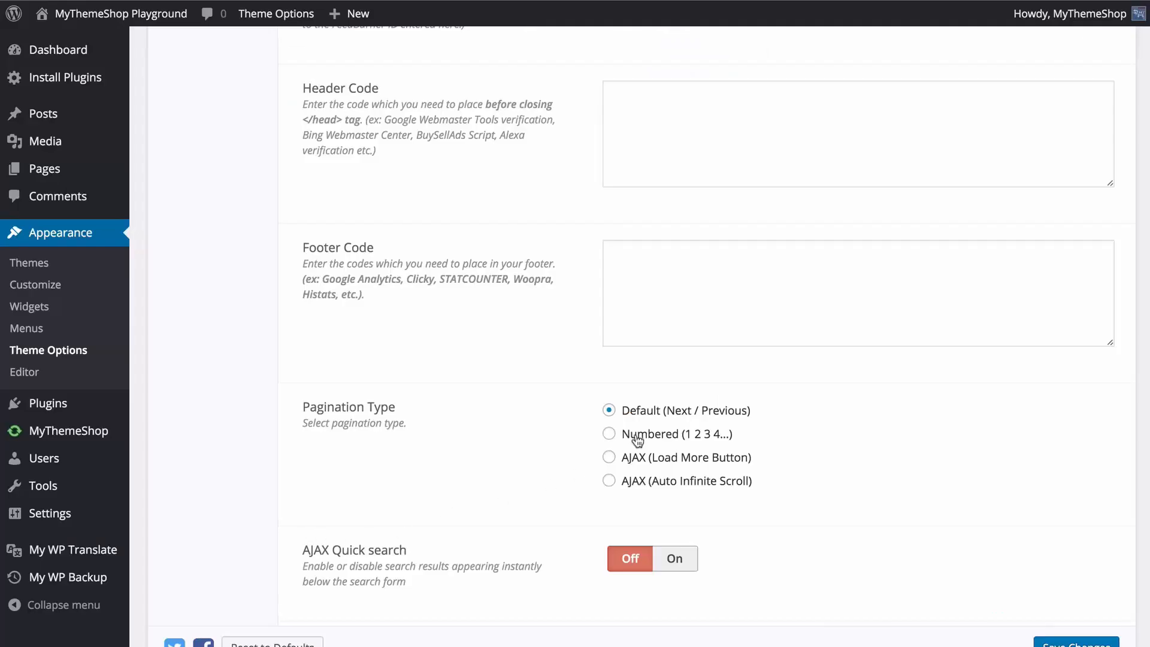
{"action": "left_click", "coordinate": [638, 436]}
{"action": "left_click", "coordinate": [671, 458]}
{"action": "left_click", "coordinate": [1072, 644]}
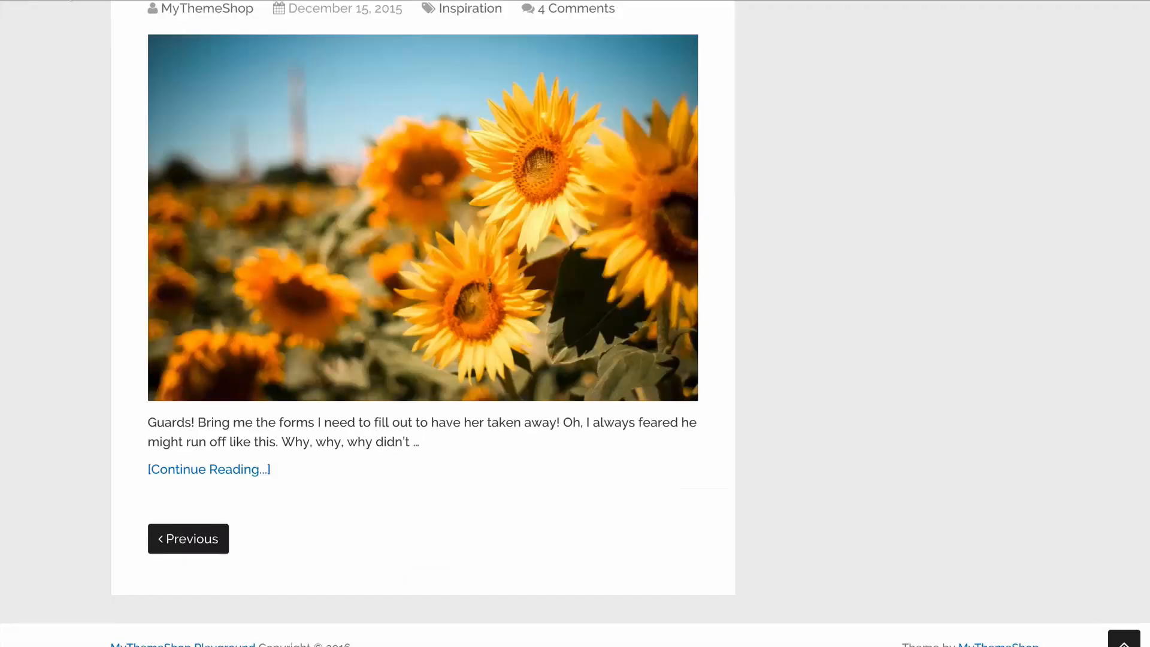
Reload the site's front page and load more posts at the end of the post list to test the pagination.
{"action": "left_click", "coordinate": [68, 1]}
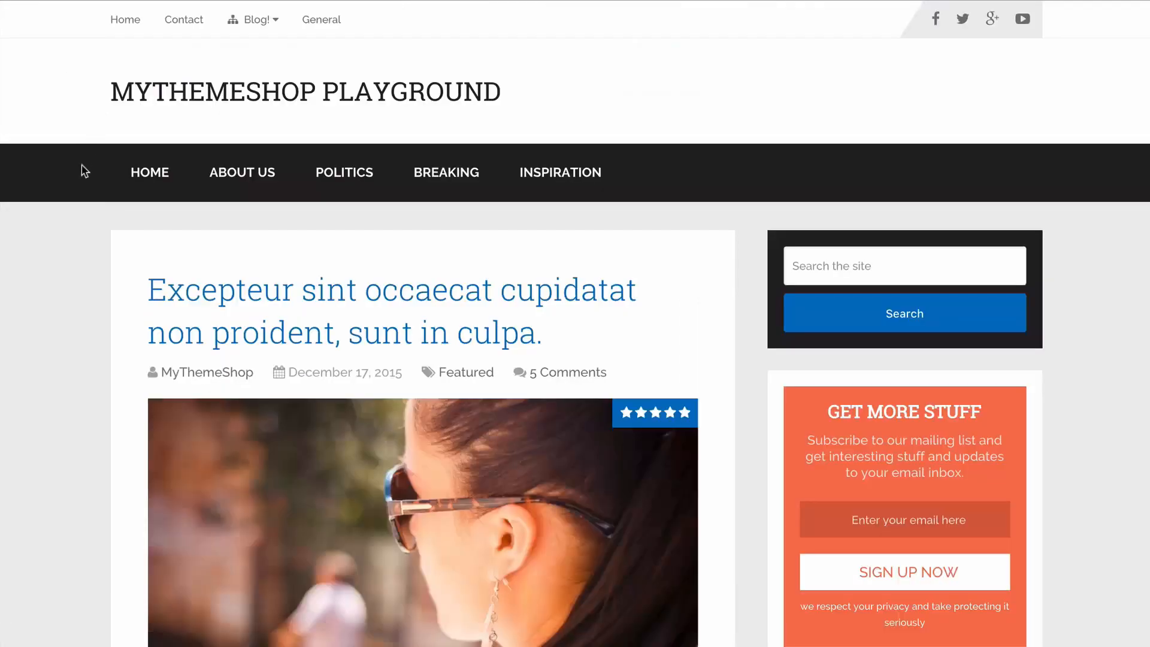
{"action": "scroll", "coordinate": [81, 167], "scroll_direction": "down", "scroll_amount": 20}
{"action": "scroll", "coordinate": [84, 180], "scroll_direction": "down", "scroll_amount": 15}
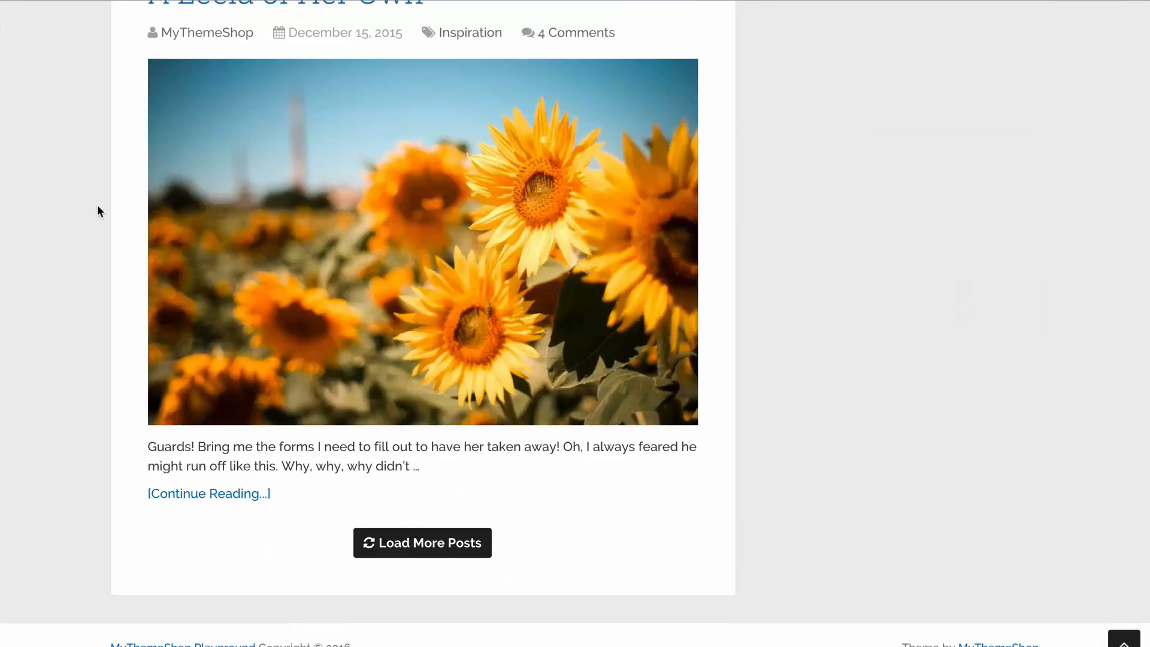
{"action": "left_click", "coordinate": [409, 547]}
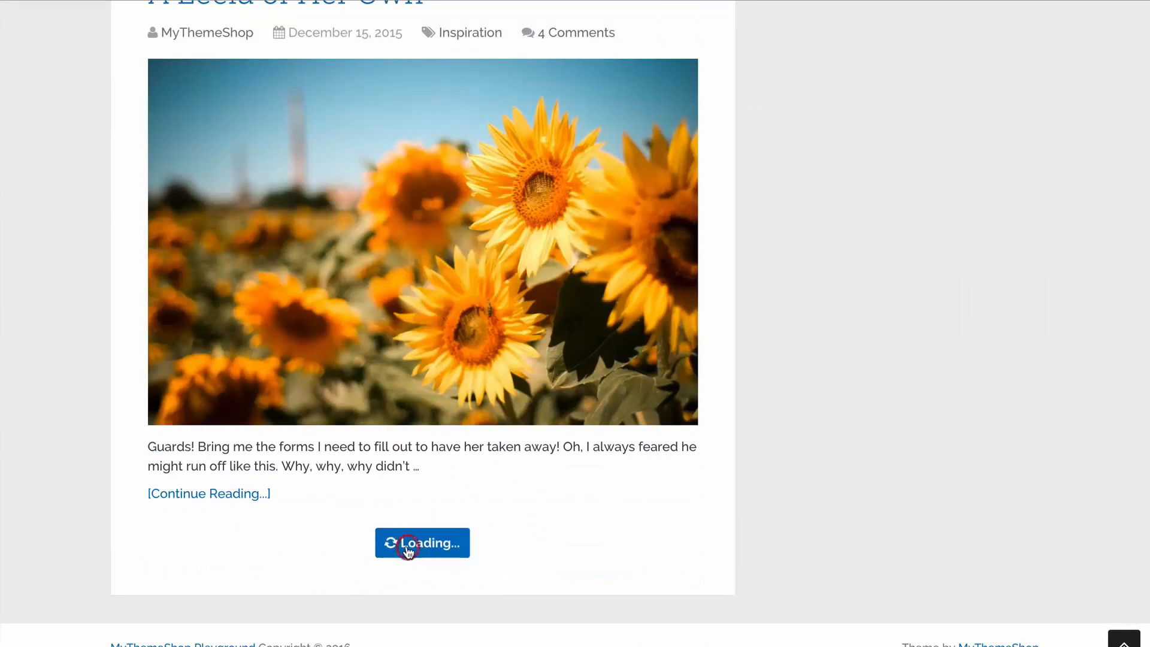
{"action": "scroll", "coordinate": [29, 300], "scroll_direction": "down", "scroll_amount": 20}
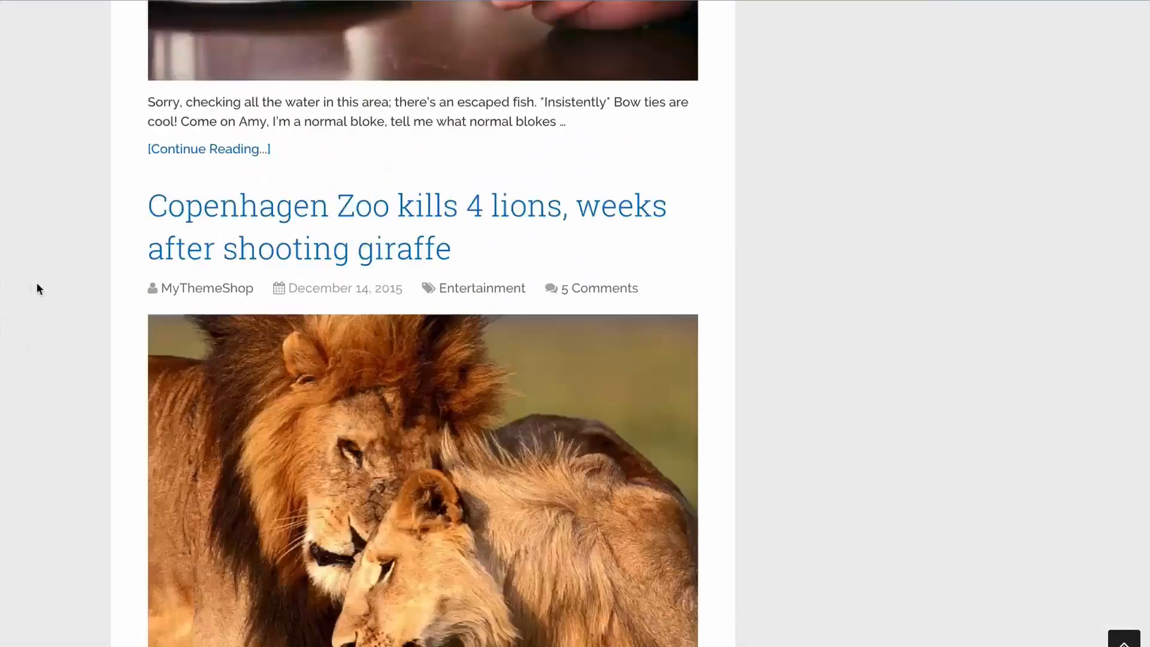
{"action": "scroll", "coordinate": [38, 288], "scroll_direction": "up", "scroll_amount": 20}
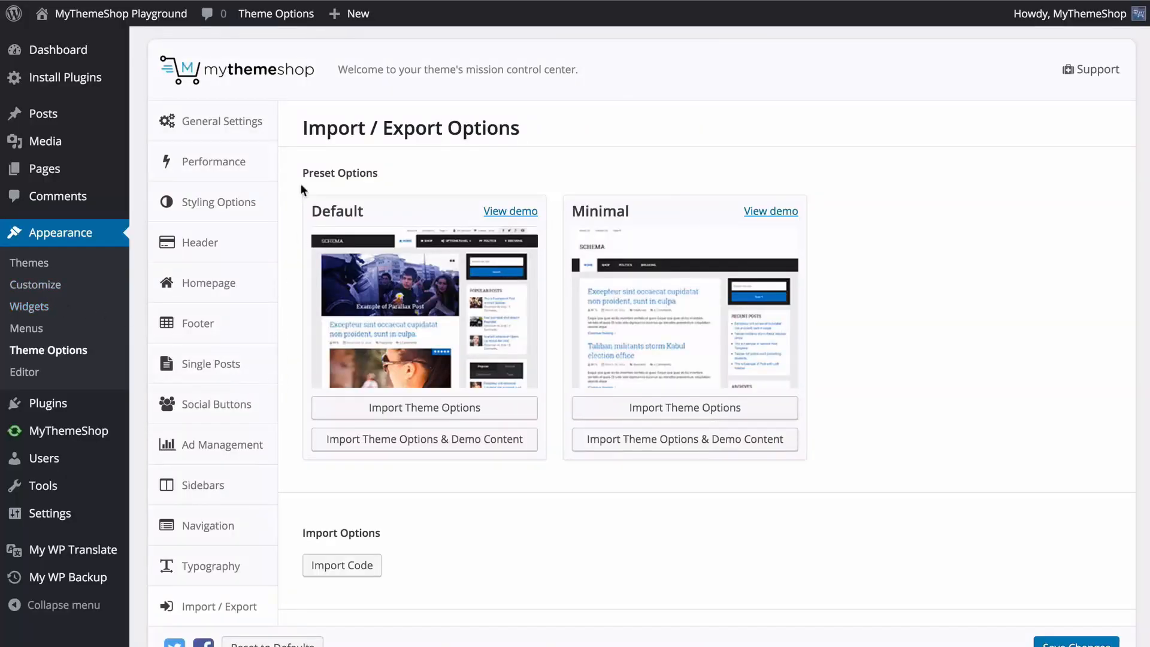
Turn on AJAX Quick search in the theme's General Settings.
{"action": "left_click", "coordinate": [249, 122]}
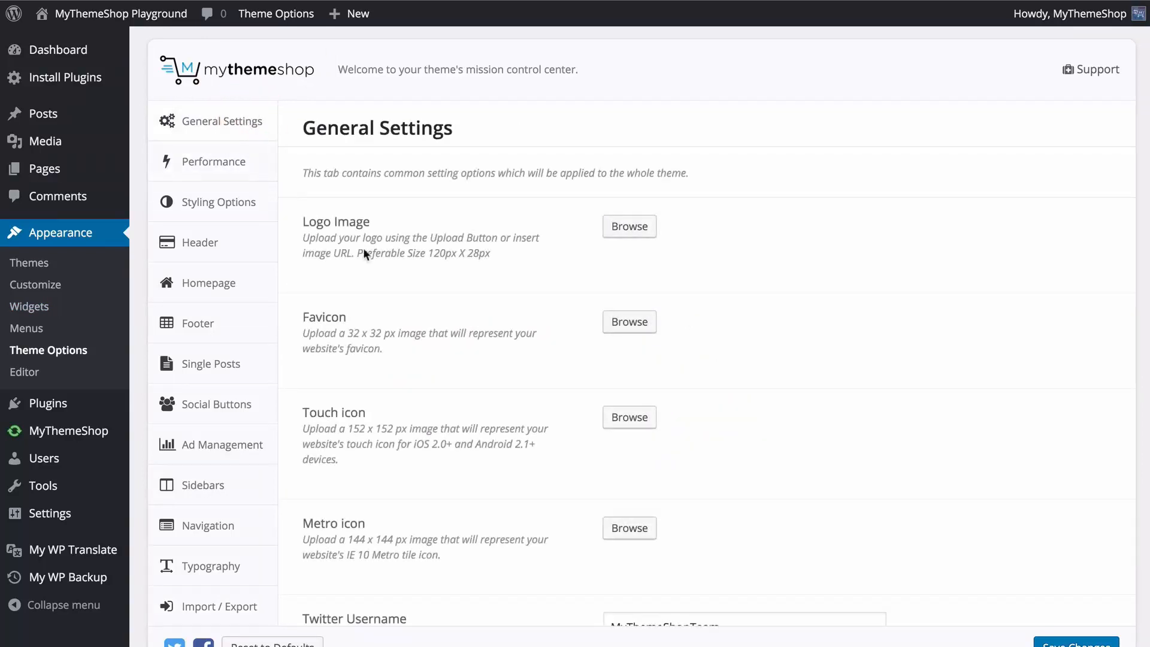
{"action": "scroll", "coordinate": [363, 247], "scroll_direction": "down", "scroll_amount": 10}
{"action": "scroll", "coordinate": [396, 274], "scroll_direction": "down", "scroll_amount": 5}
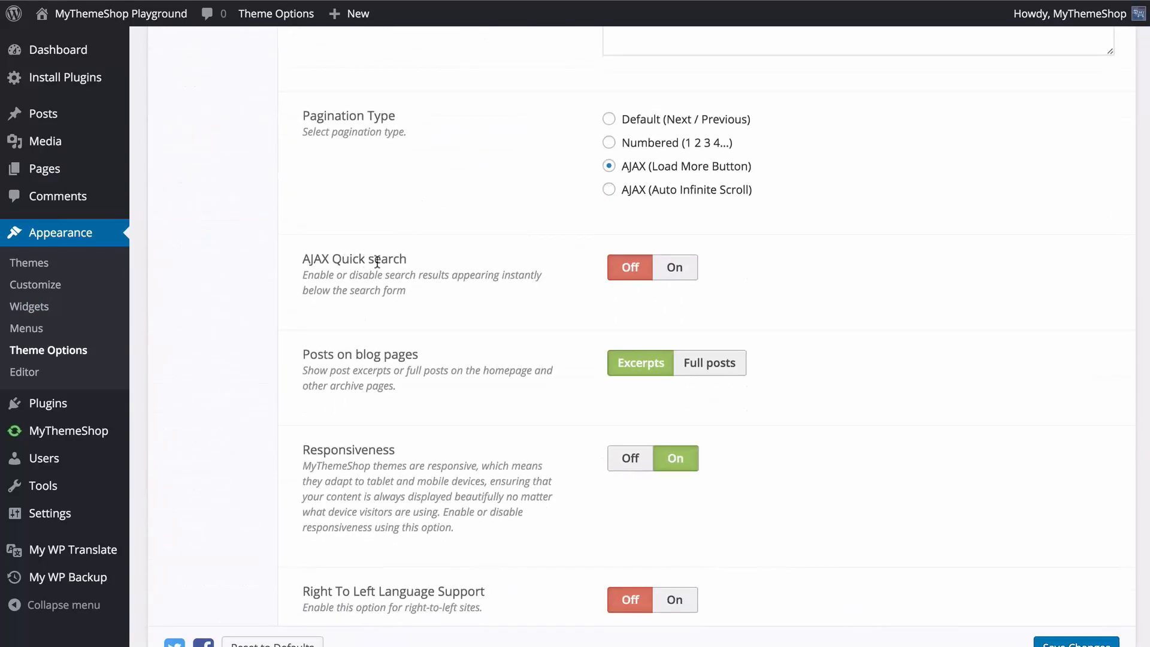
{"action": "left_click", "coordinate": [673, 269]}
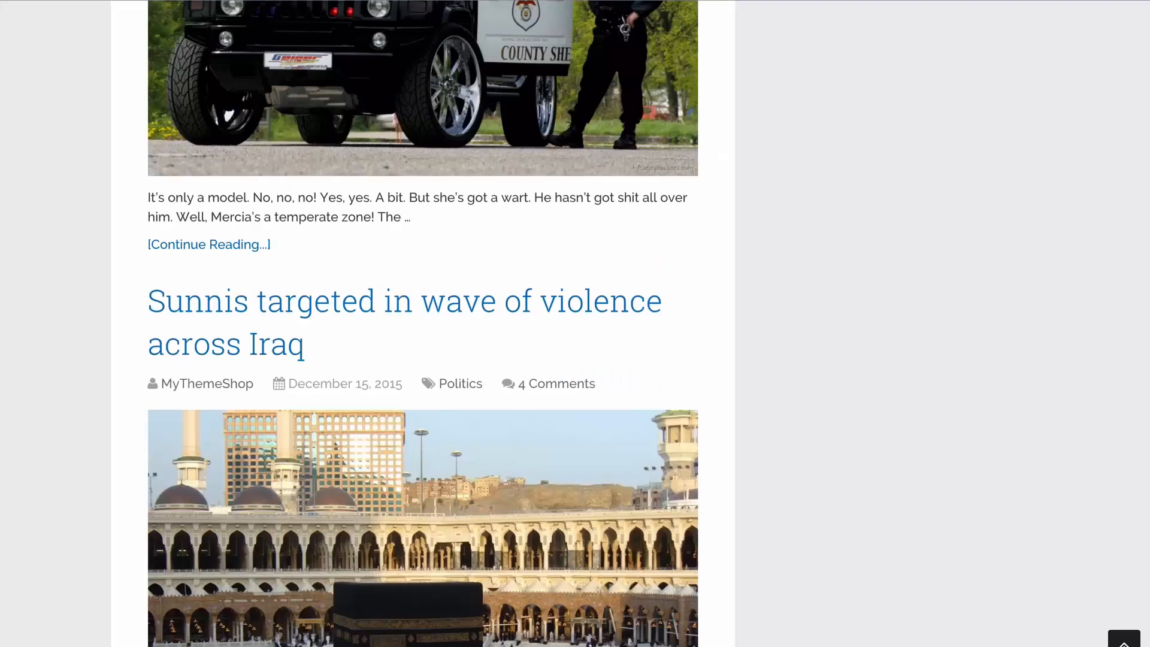
Test the quick search on the site's front page by searching for "scar".
{"action": "scroll", "coordinate": [96, 57], "scroll_direction": "down", "scroll_amount": 10}
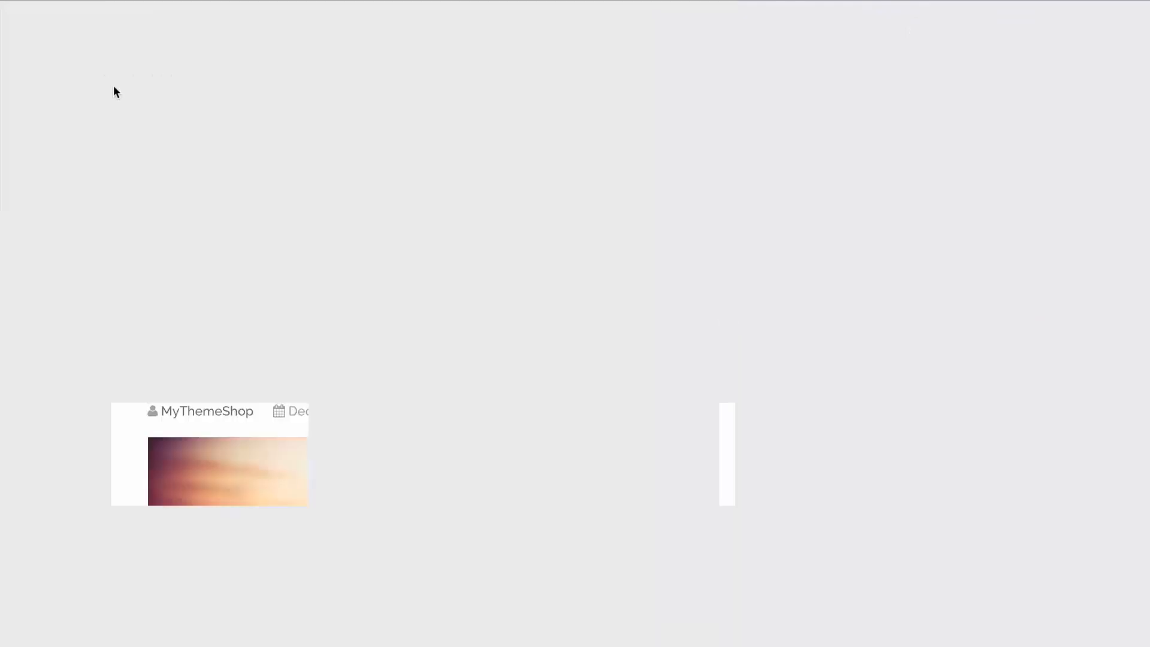
{"action": "scroll", "coordinate": [117, 102], "scroll_direction": "down", "scroll_amount": 3}
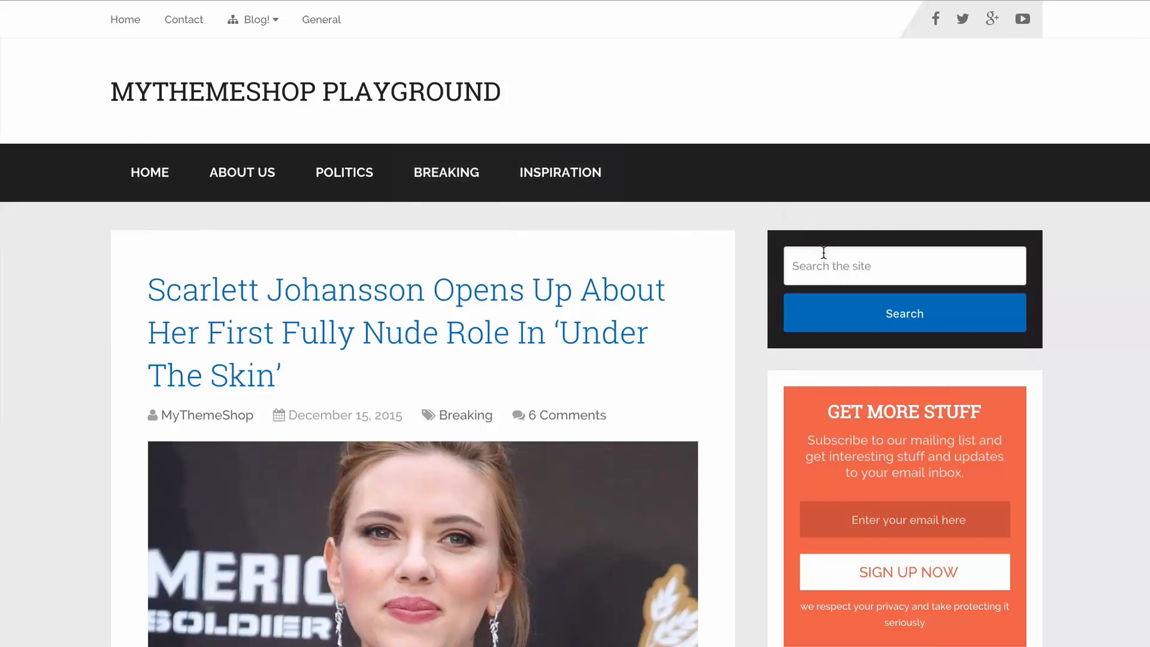
{"action": "left_click", "coordinate": [824, 252]}
{"action": "type", "text": "scar"}
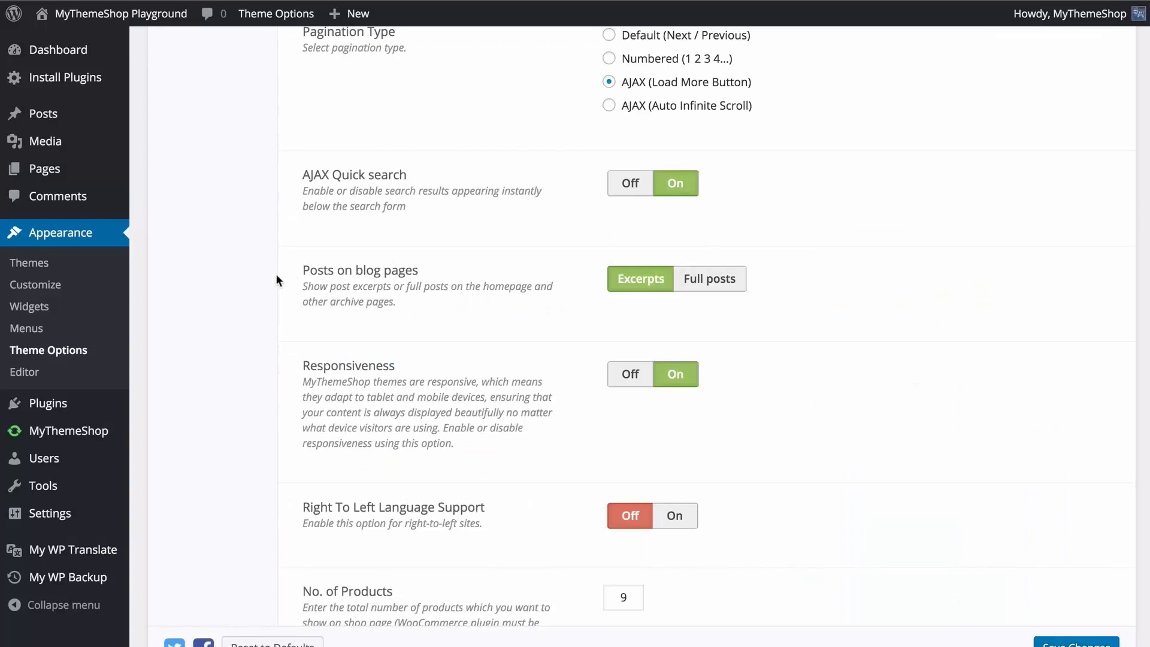
Switch Posts on blog pages to Full posts and back to Excerpts, and save the General Settings.
{"action": "left_click", "coordinate": [699, 286]}
{"action": "left_click", "coordinate": [641, 287]}
{"action": "scroll", "coordinate": [537, 297], "scroll_direction": "down", "scroll_amount": 1}
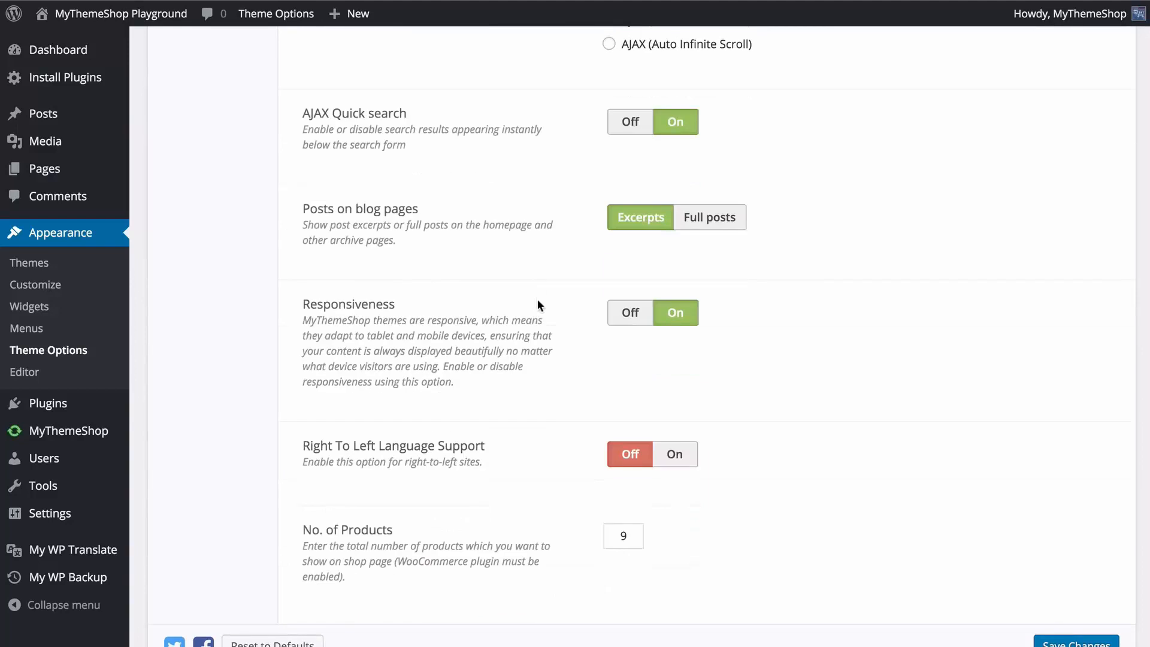
{"action": "scroll", "coordinate": [537, 303], "scroll_direction": "down", "scroll_amount": 1}
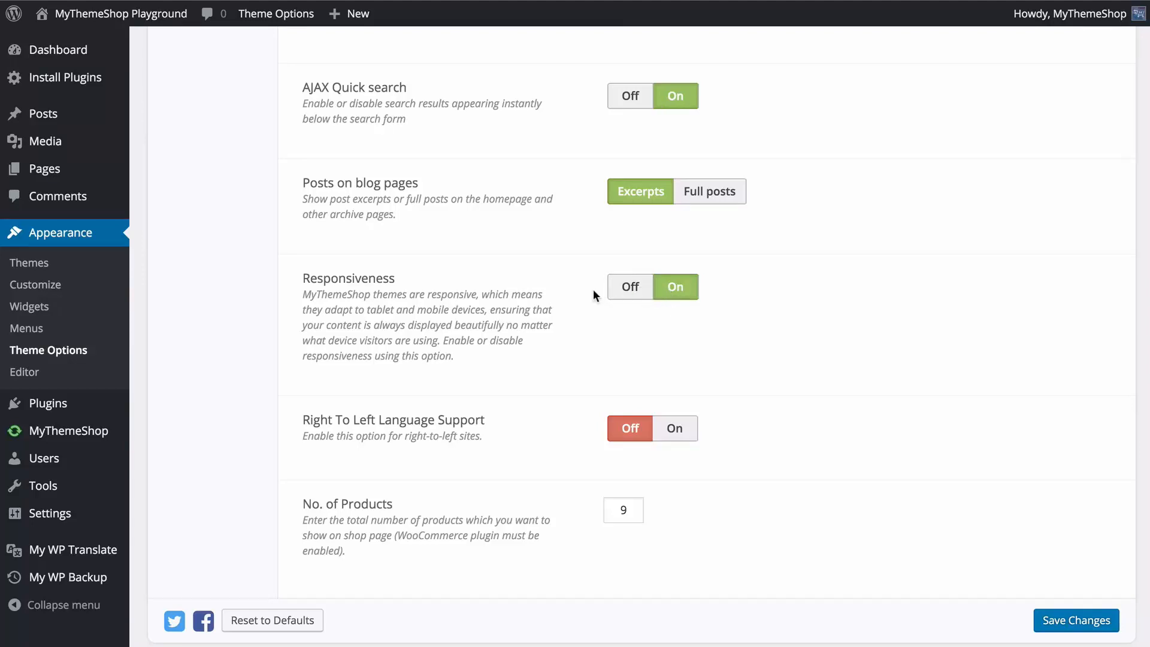
{"action": "scroll", "coordinate": [591, 291], "scroll_direction": "down", "scroll_amount": 1}
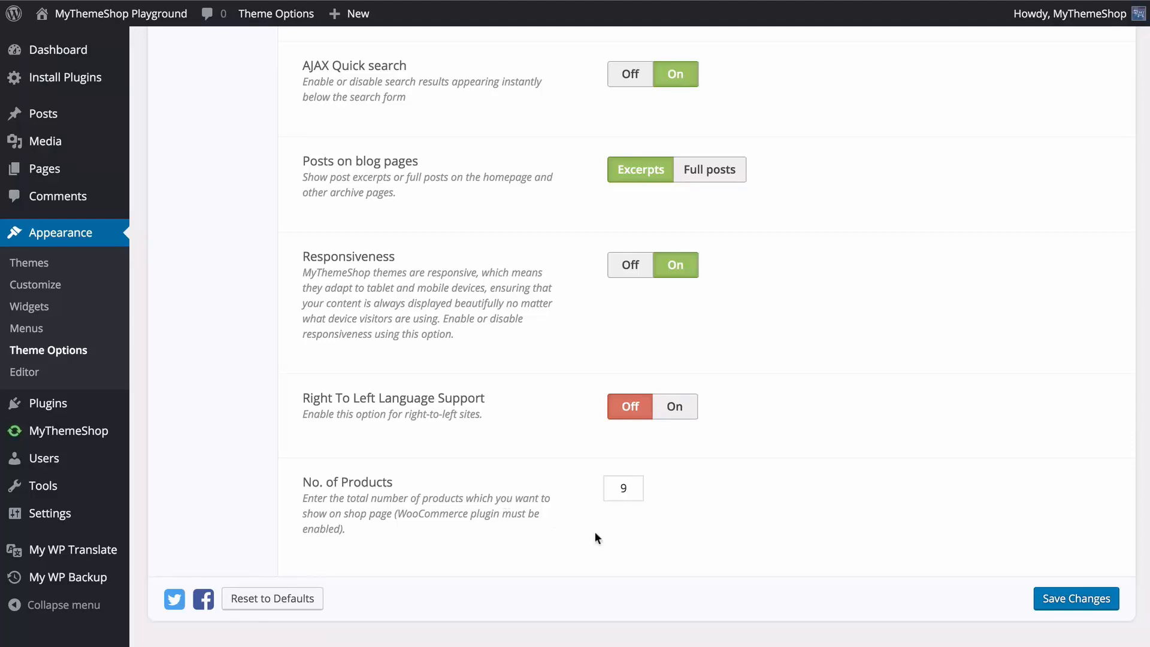
{"action": "left_click", "coordinate": [1076, 604]}
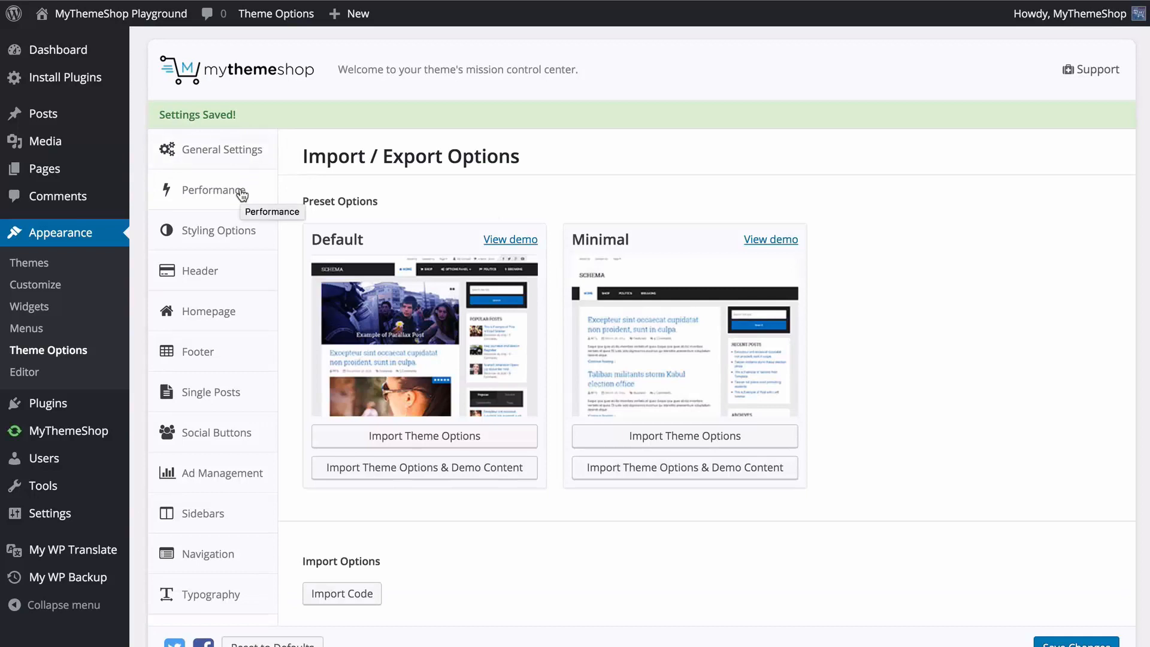
Turn on Prefetching and Lazy Load in the theme's Performance options.
{"action": "left_click", "coordinate": [240, 165]}
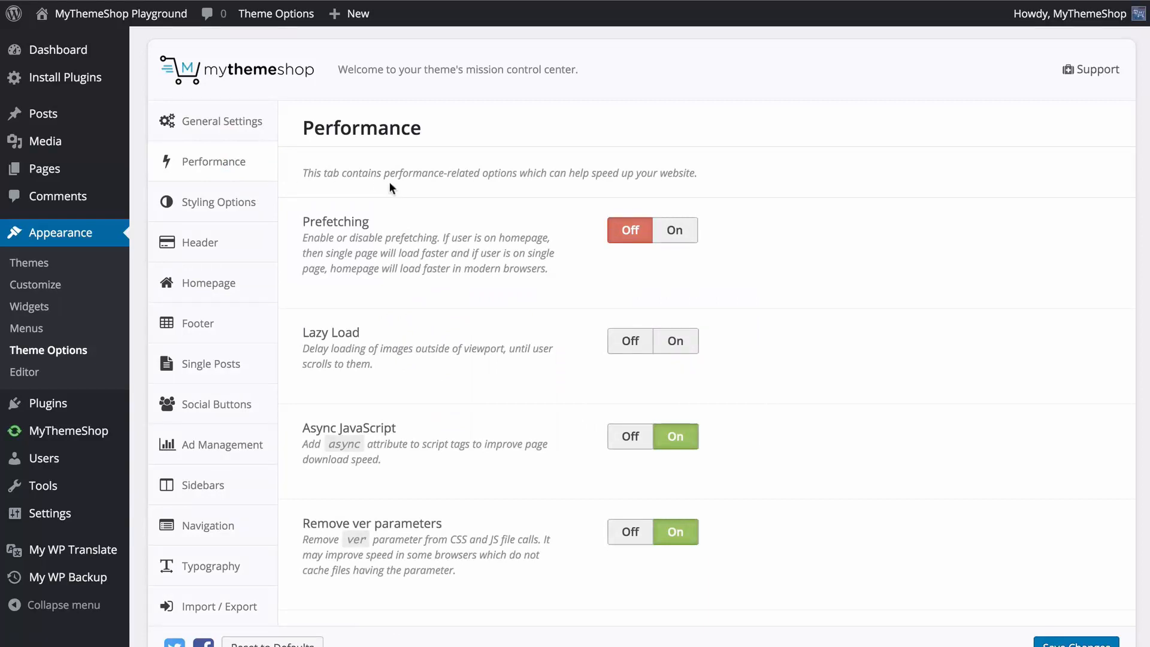
{"action": "left_click", "coordinate": [673, 232]}
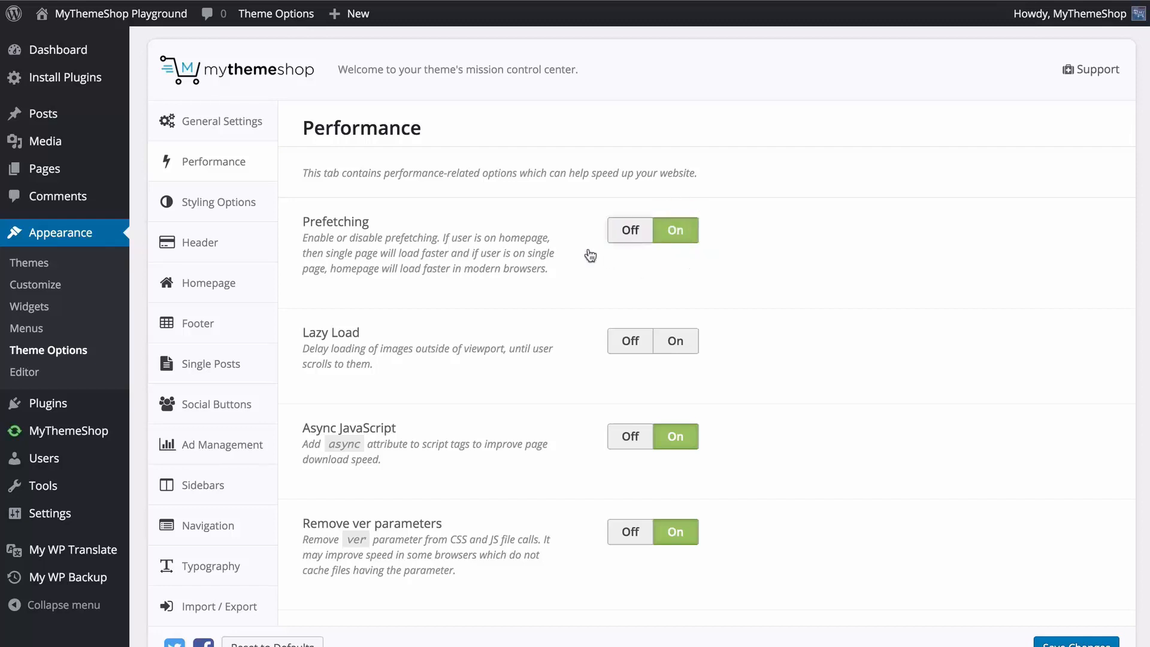
{"action": "scroll", "coordinate": [492, 260], "scroll_direction": "down", "scroll_amount": 1}
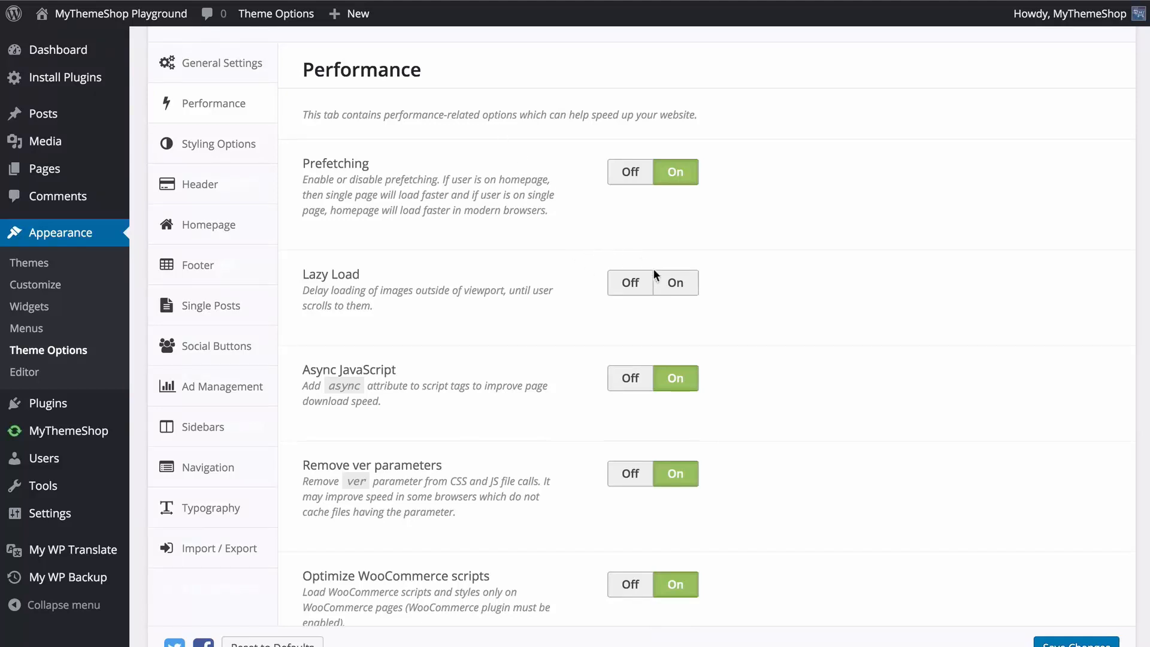
{"action": "left_click", "coordinate": [671, 286]}
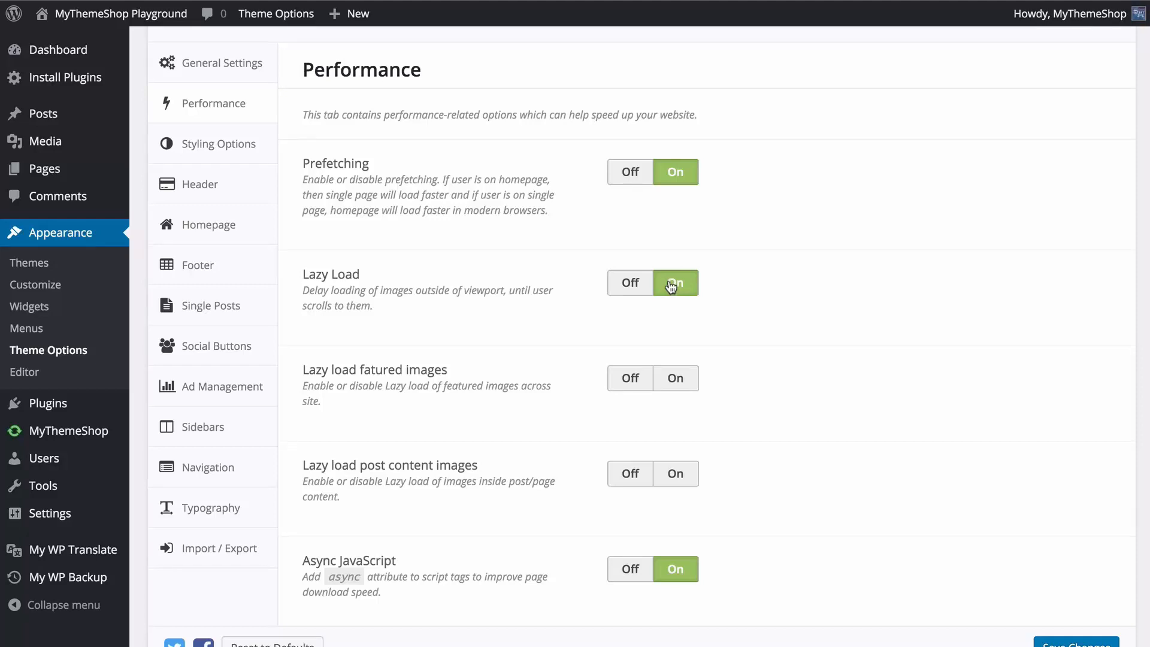
Set lazy loading of featured images to Off and lazy loading of post content images to On in the Performance options.
{"action": "scroll", "coordinate": [600, 286], "scroll_direction": "down", "scroll_amount": 1}
{"action": "scroll", "coordinate": [569, 297], "scroll_direction": "down", "scroll_amount": 1}
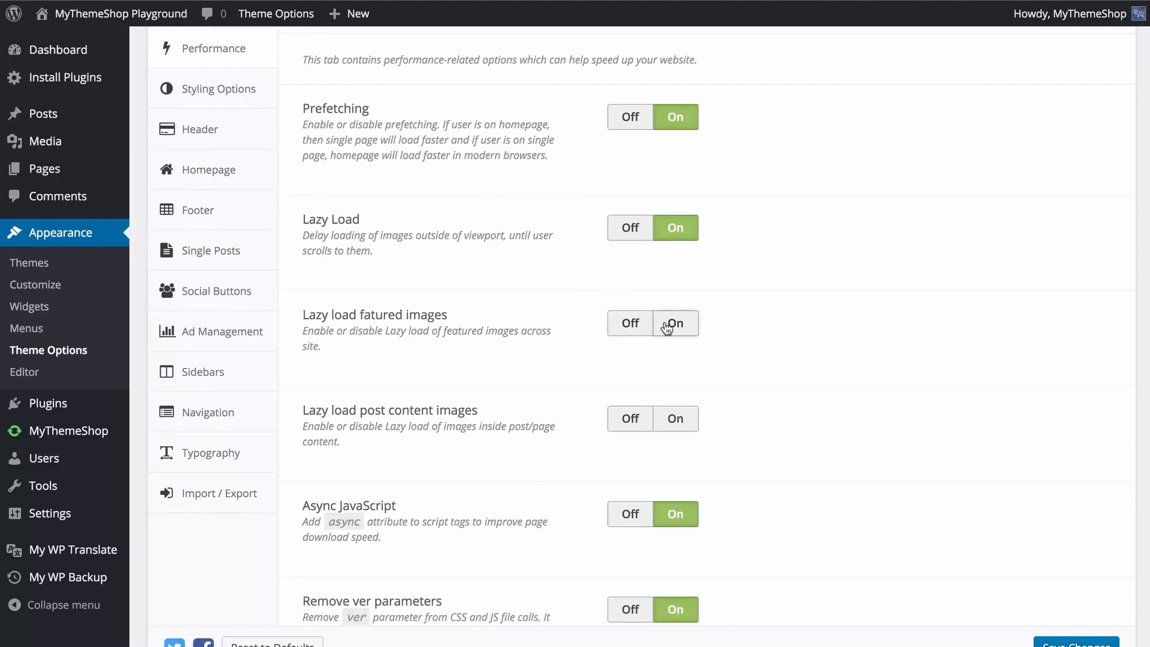
{"action": "left_click", "coordinate": [635, 326]}
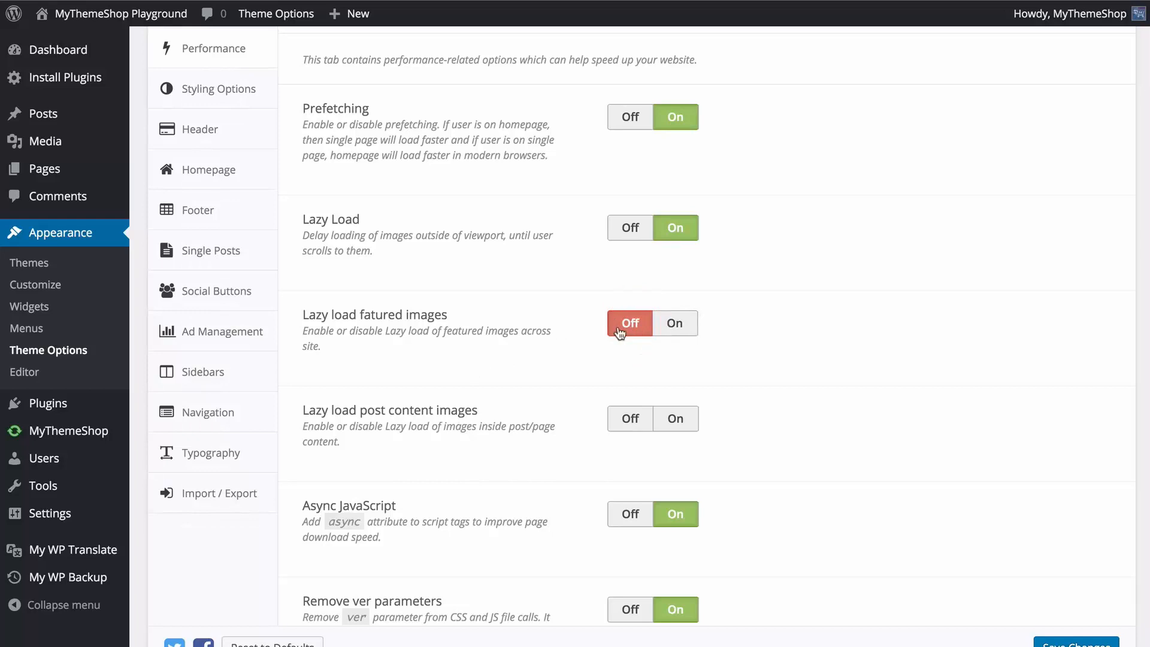
{"action": "scroll", "coordinate": [620, 332], "scroll_direction": "down", "scroll_amount": 1}
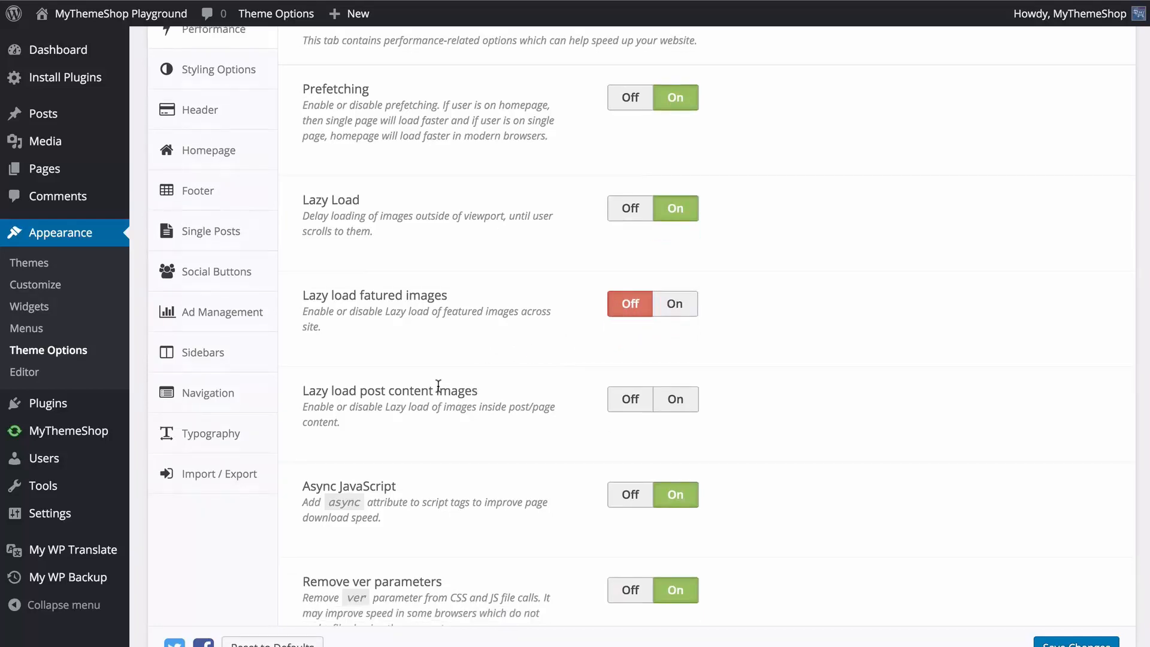
{"action": "left_click", "coordinate": [672, 407]}
Review the remaining Performance options from Async JavaScript down to Use Cache, and save the changes.
{"action": "scroll", "coordinate": [637, 401], "scroll_direction": "down", "scroll_amount": 3}
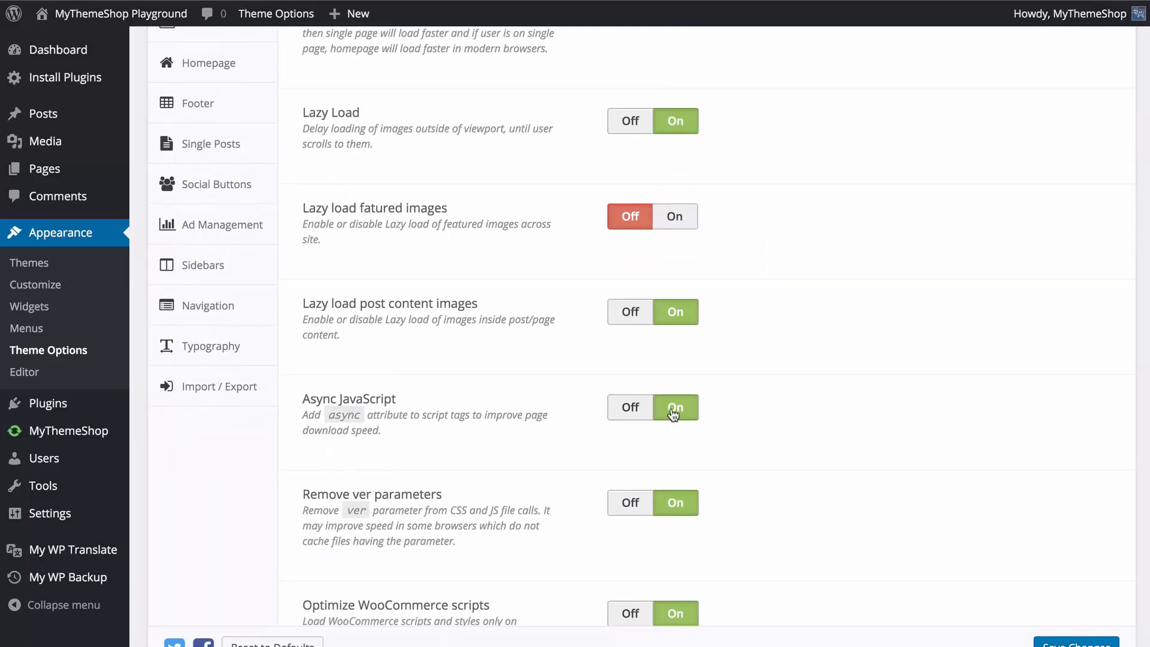
{"action": "scroll", "coordinate": [673, 413], "scroll_direction": "down", "scroll_amount": 5}
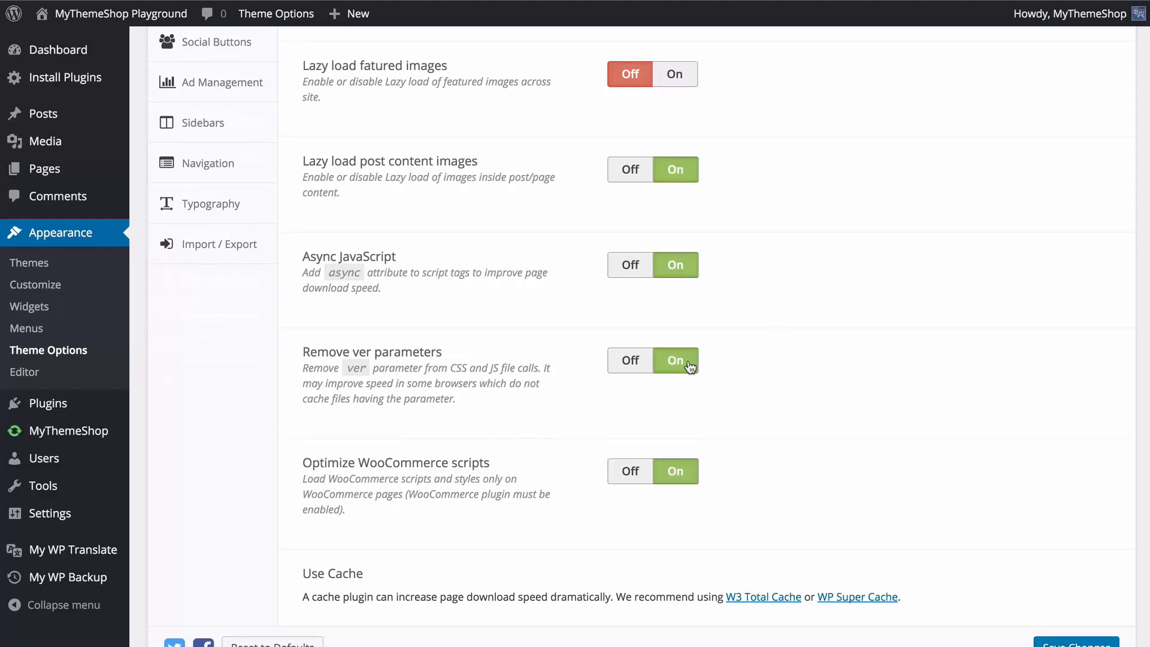
{"action": "scroll", "coordinate": [688, 372], "scroll_direction": "down", "scroll_amount": 1}
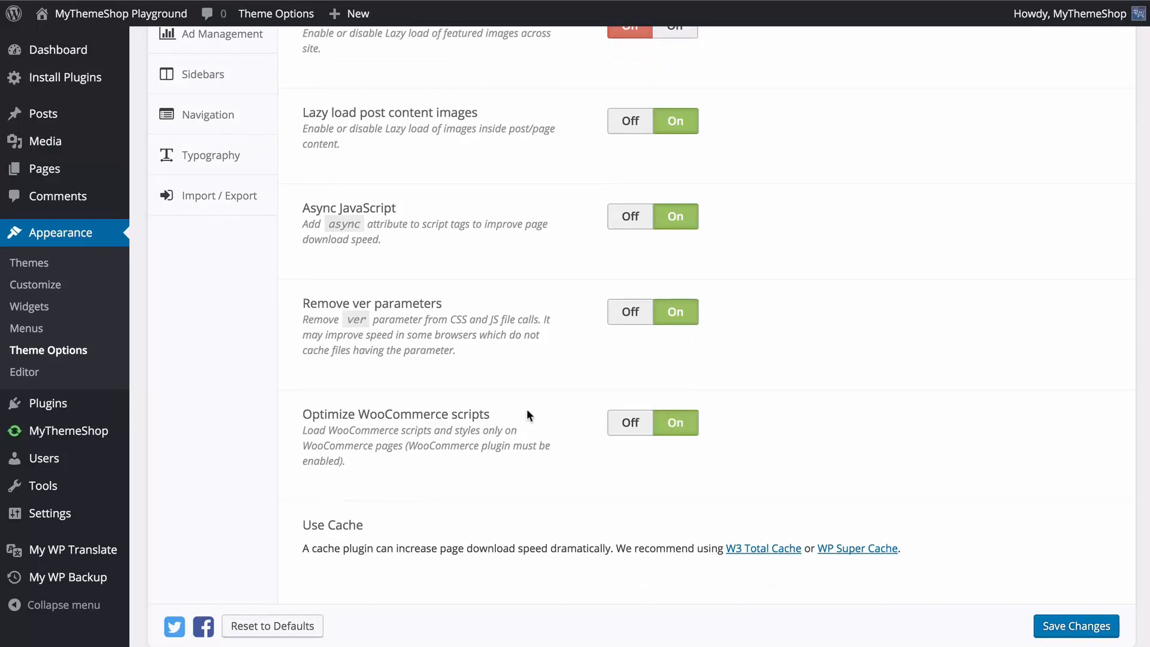
{"action": "scroll", "coordinate": [519, 426], "scroll_direction": "down", "scroll_amount": 1}
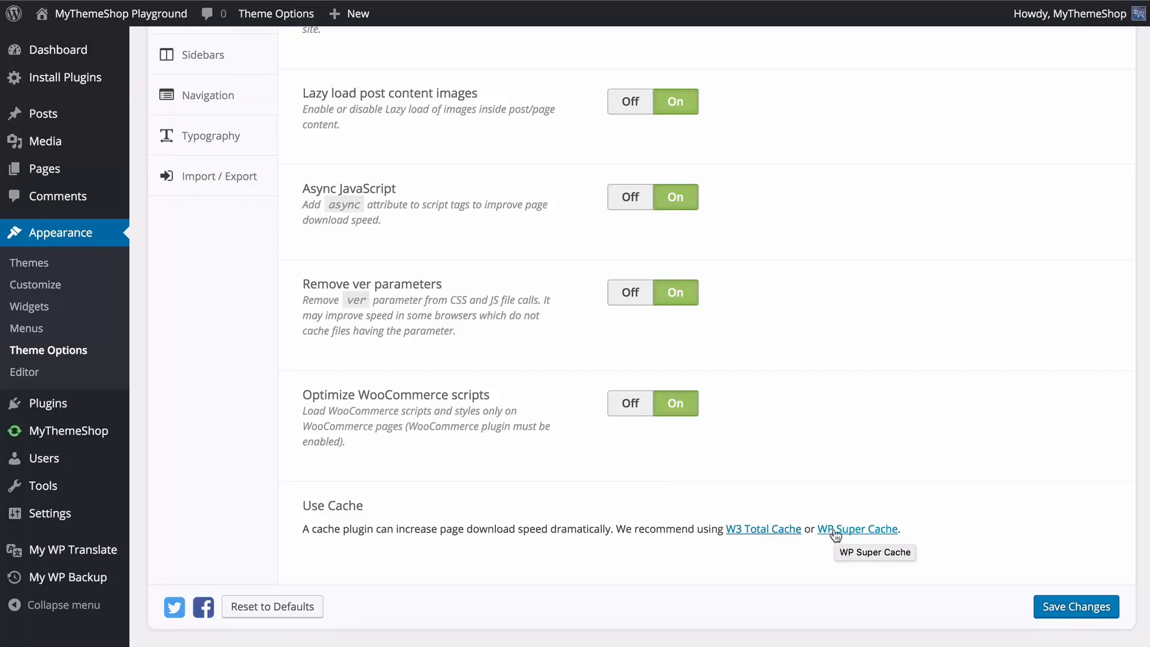
{"action": "left_click", "coordinate": [1048, 607]}
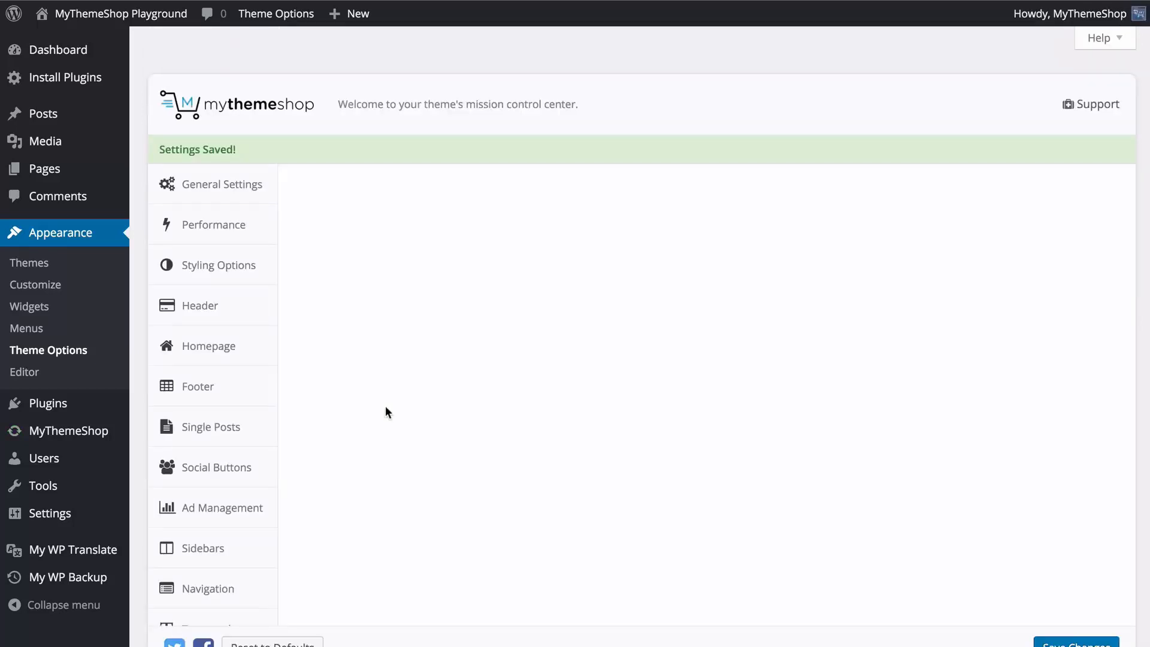
Set the theme's Color Scheme to red #c41f13 in the Styling Options and save the changes.
{"action": "scroll", "coordinate": [386, 405], "scroll_direction": "down", "scroll_amount": 1}
{"action": "left_click", "coordinate": [247, 234]}
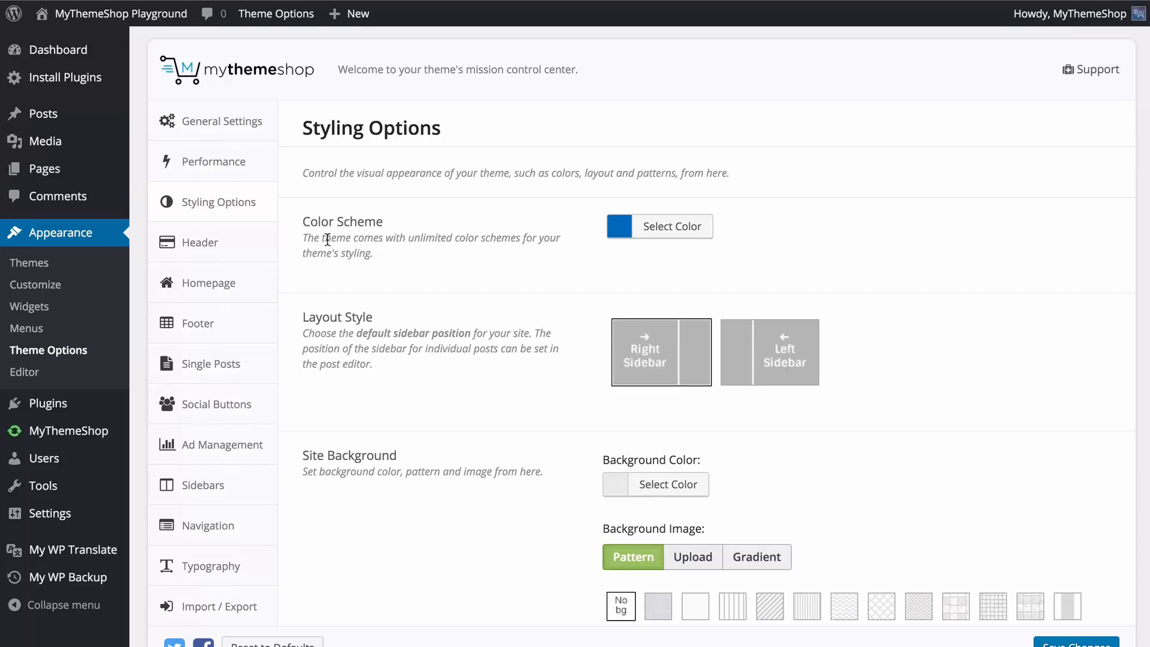
{"action": "left_click", "coordinate": [632, 234]}
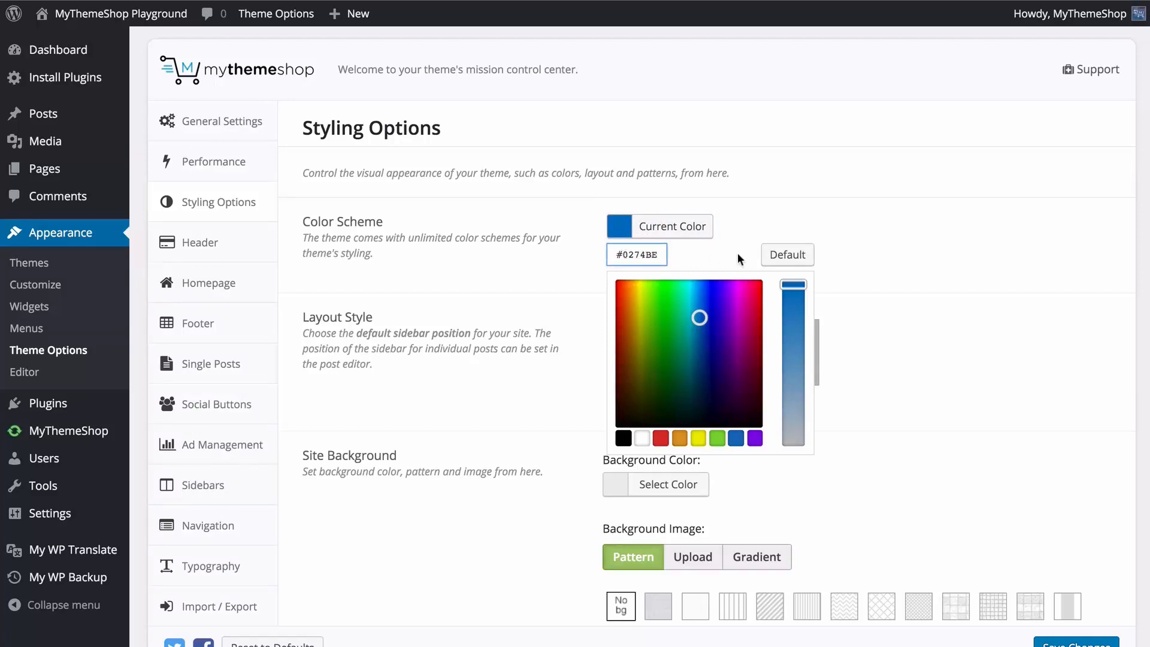
{"action": "left_click", "coordinate": [801, 259]}
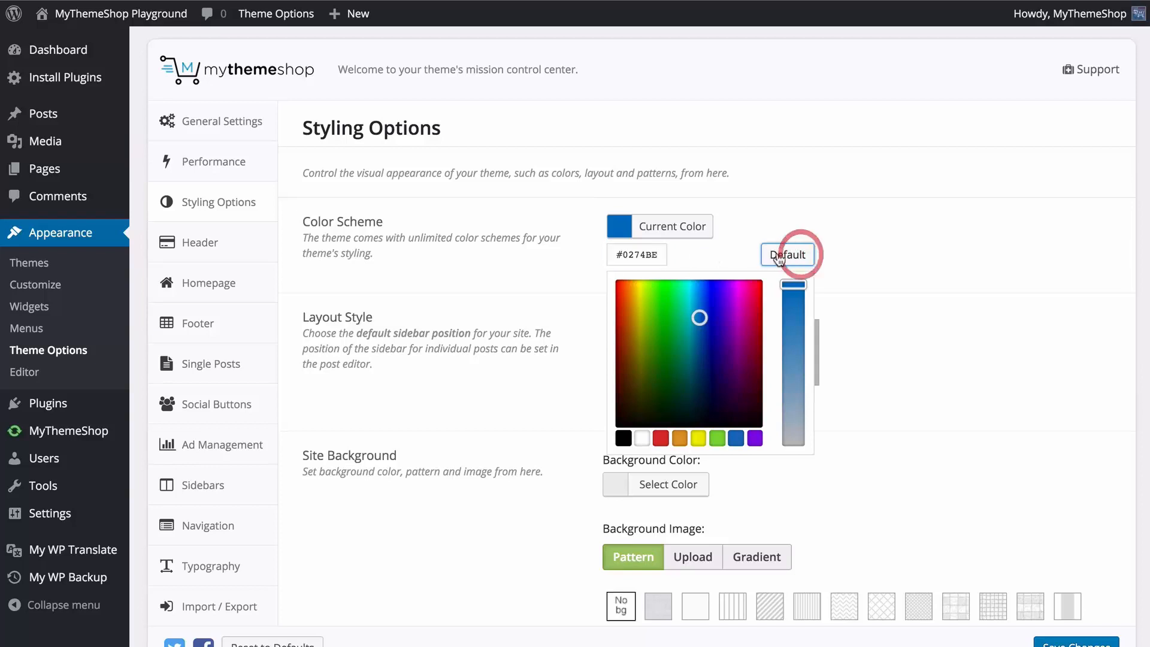
{"action": "left_click_drag", "start_coordinate": [696, 321], "coordinate": [630, 316]}
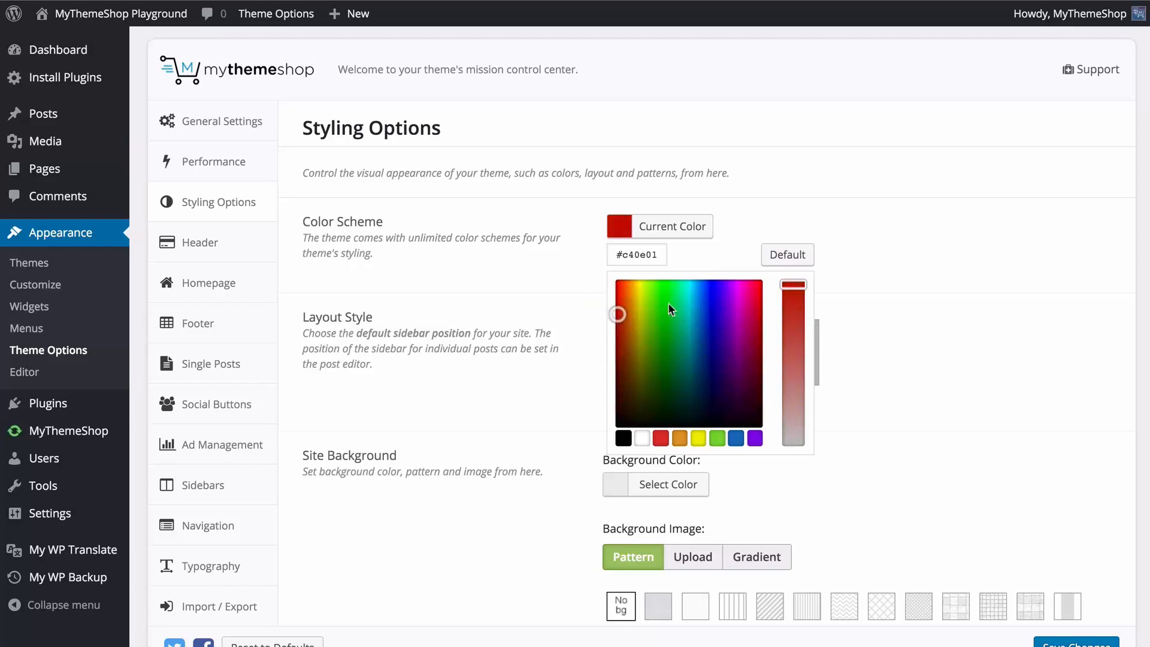
{"action": "left_click_drag", "start_coordinate": [794, 285], "coordinate": [801, 303]}
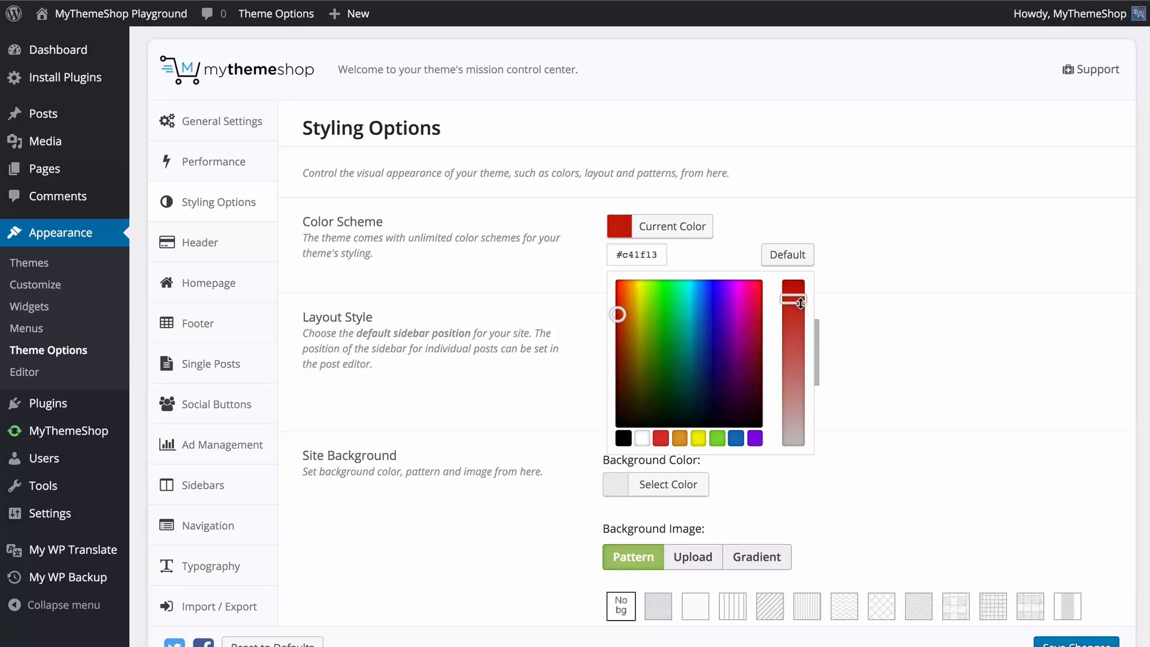
{"action": "left_click", "coordinate": [928, 274]}
{"action": "left_click", "coordinate": [1077, 643]}
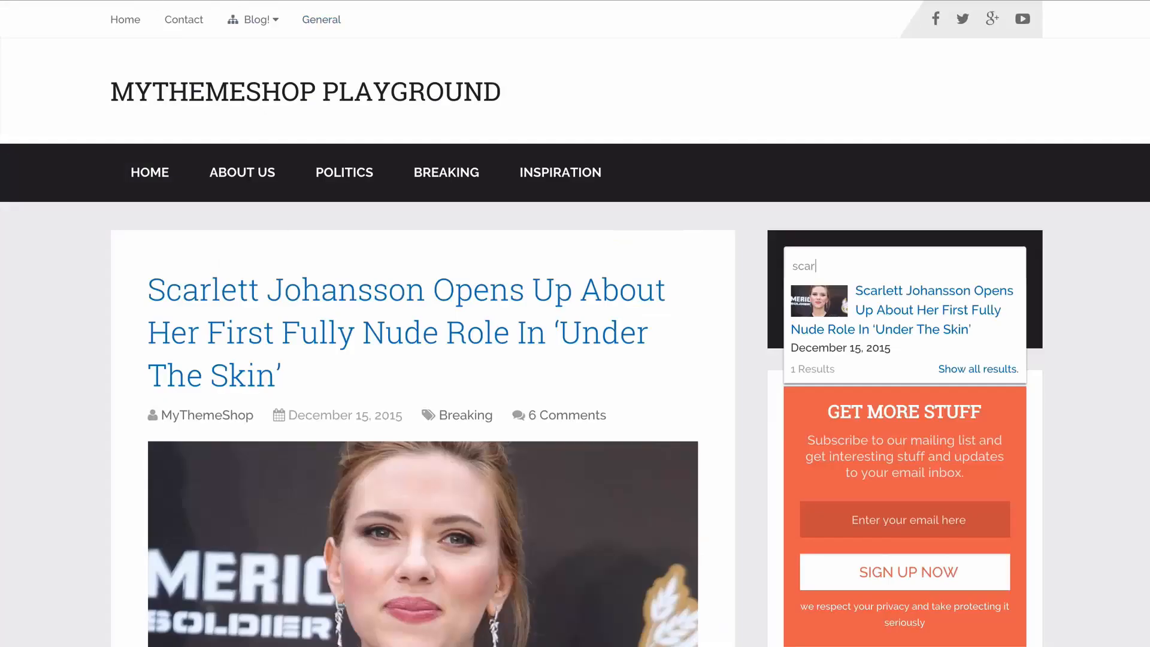
Check the color scheme on the site's front page, looking over the search box and the post list.
{"action": "left_click", "coordinate": [70, 5]}
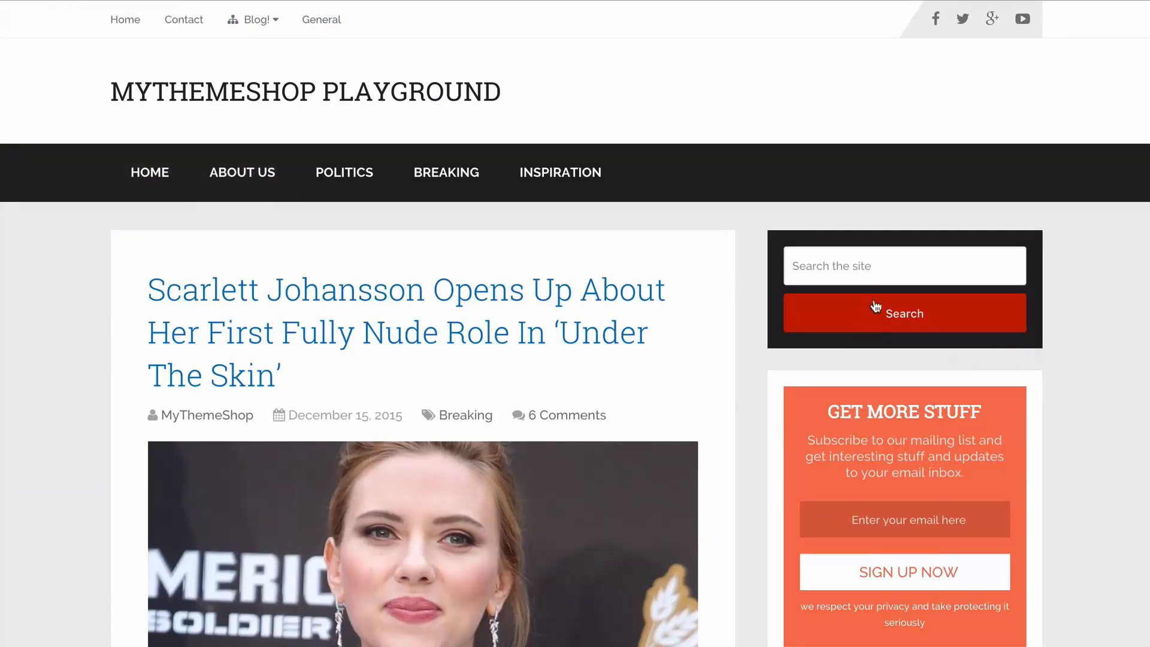
{"action": "scroll", "coordinate": [875, 303], "scroll_direction": "down", "scroll_amount": 20}
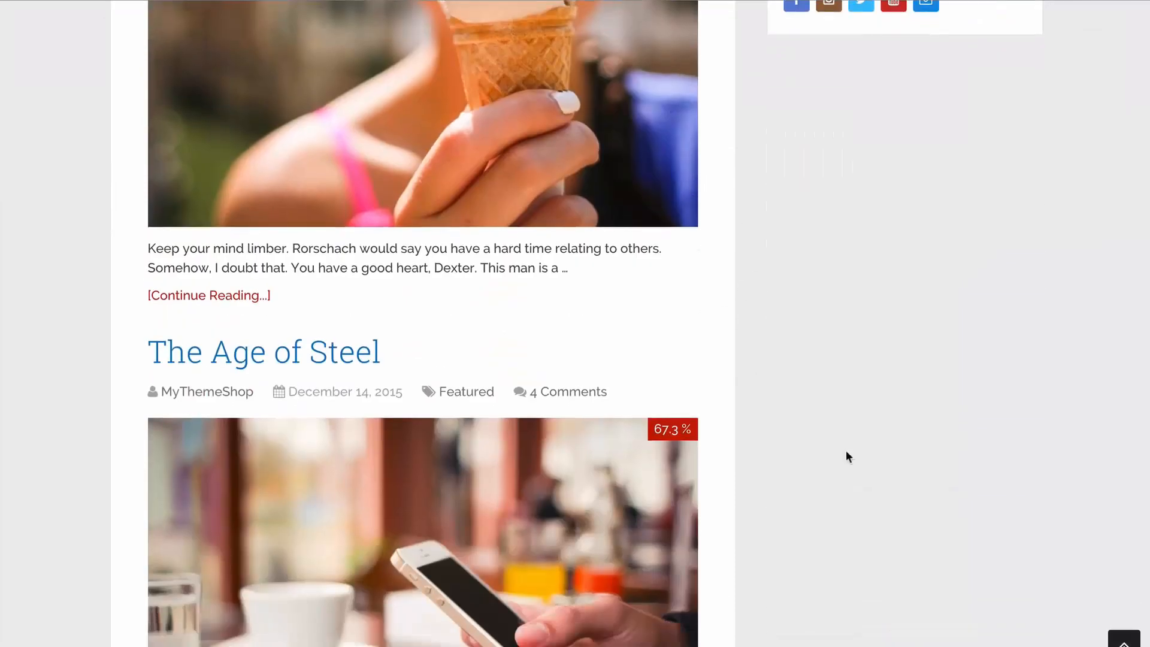
{"action": "scroll", "coordinate": [850, 455], "scroll_direction": "down", "scroll_amount": 8}
{"action": "scroll", "coordinate": [854, 442], "scroll_direction": "up", "scroll_amount": 20}
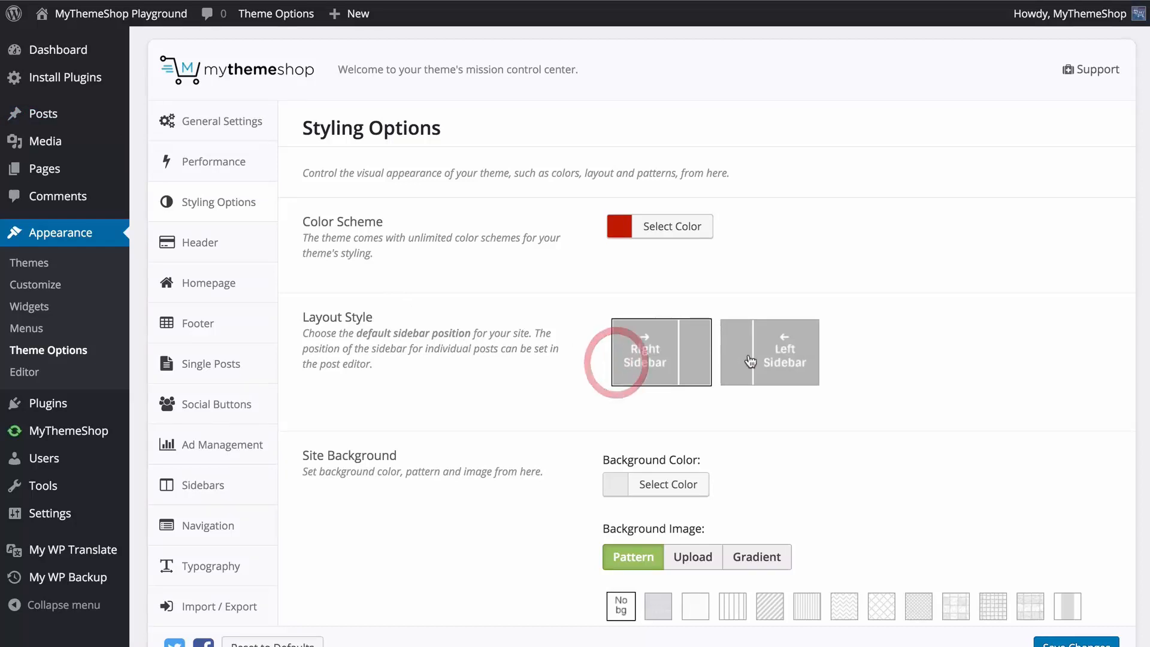
Switch the Layout Style to Left Sidebar and back to Right Sidebar, and compare it with the front page.
{"action": "left_click", "coordinate": [773, 357]}
{"action": "left_click", "coordinate": [659, 357]}
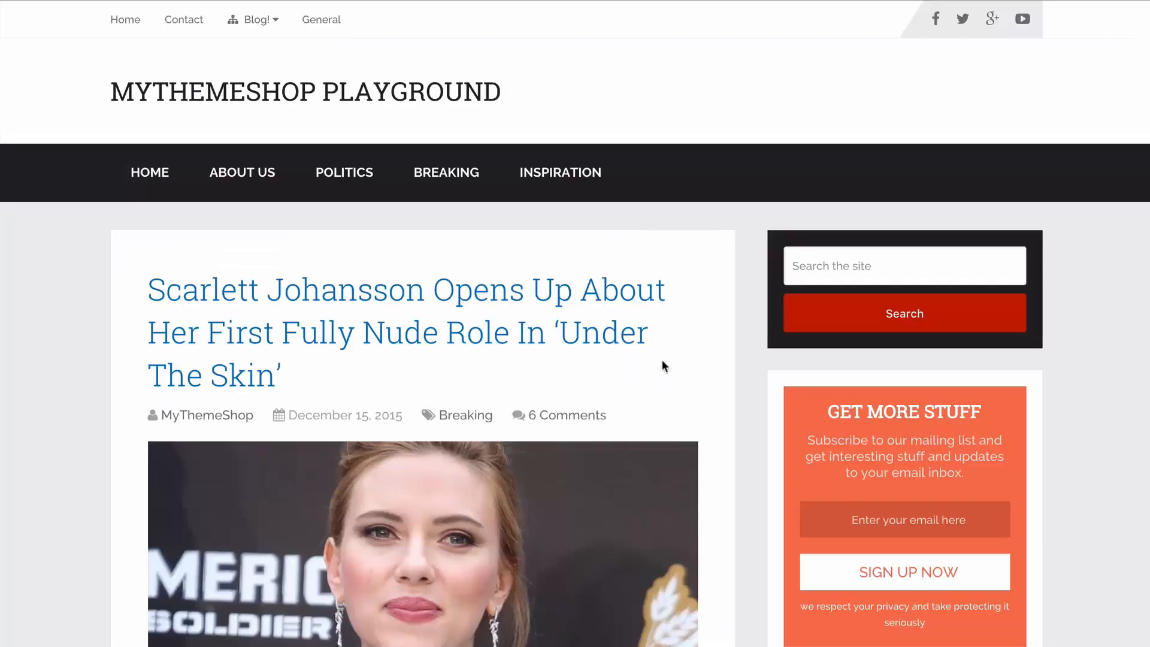
{"action": "scroll", "coordinate": [634, 364], "scroll_direction": "down", "scroll_amount": 1}
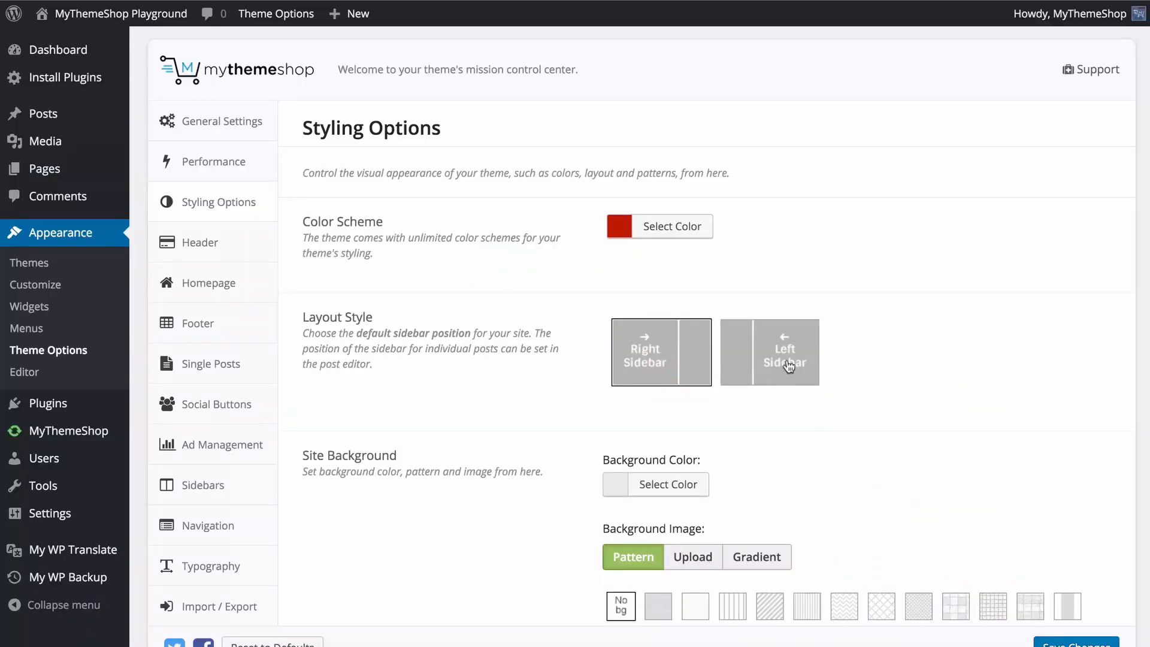
Try #f4f4f4, white, red and orange #dd9933 as the site's Background Color, and restore the default color.
{"action": "scroll", "coordinate": [501, 378], "scroll_direction": "down", "scroll_amount": 3}
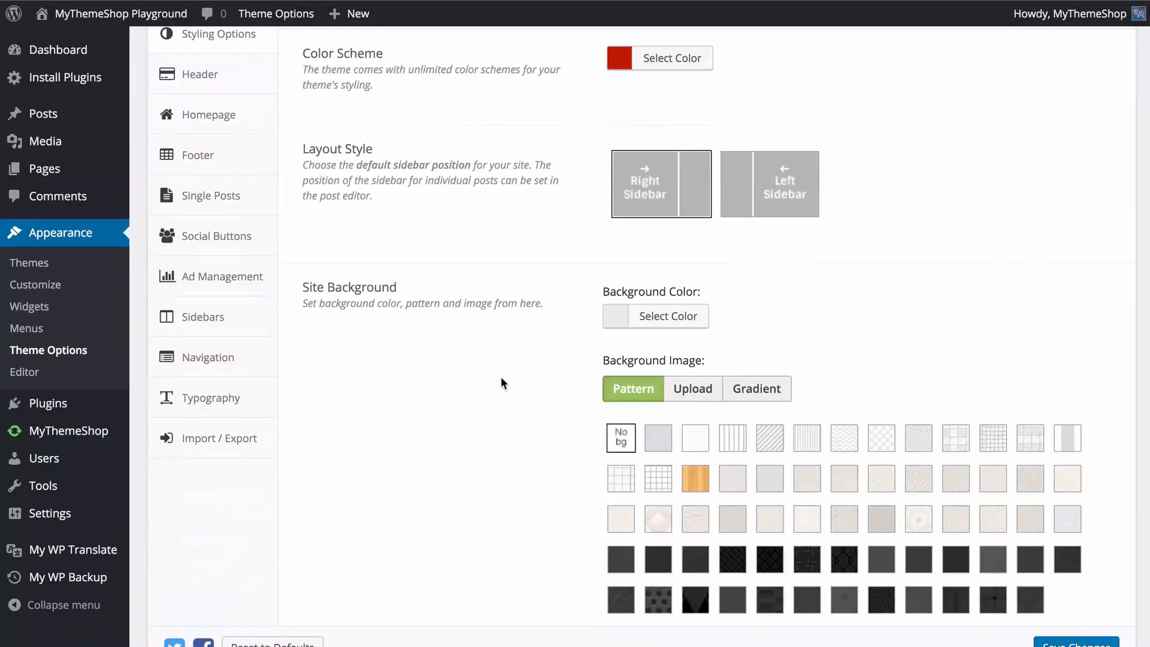
{"action": "scroll", "coordinate": [501, 380], "scroll_direction": "down", "scroll_amount": 1}
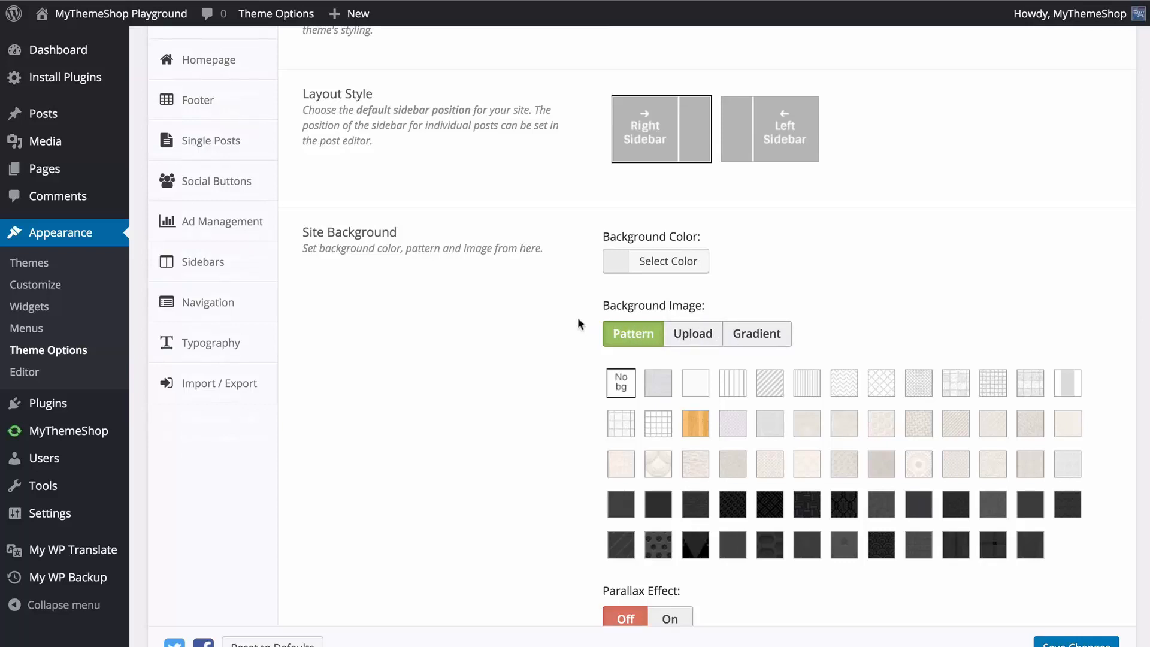
{"action": "scroll", "coordinate": [574, 317], "scroll_direction": "down", "scroll_amount": 1}
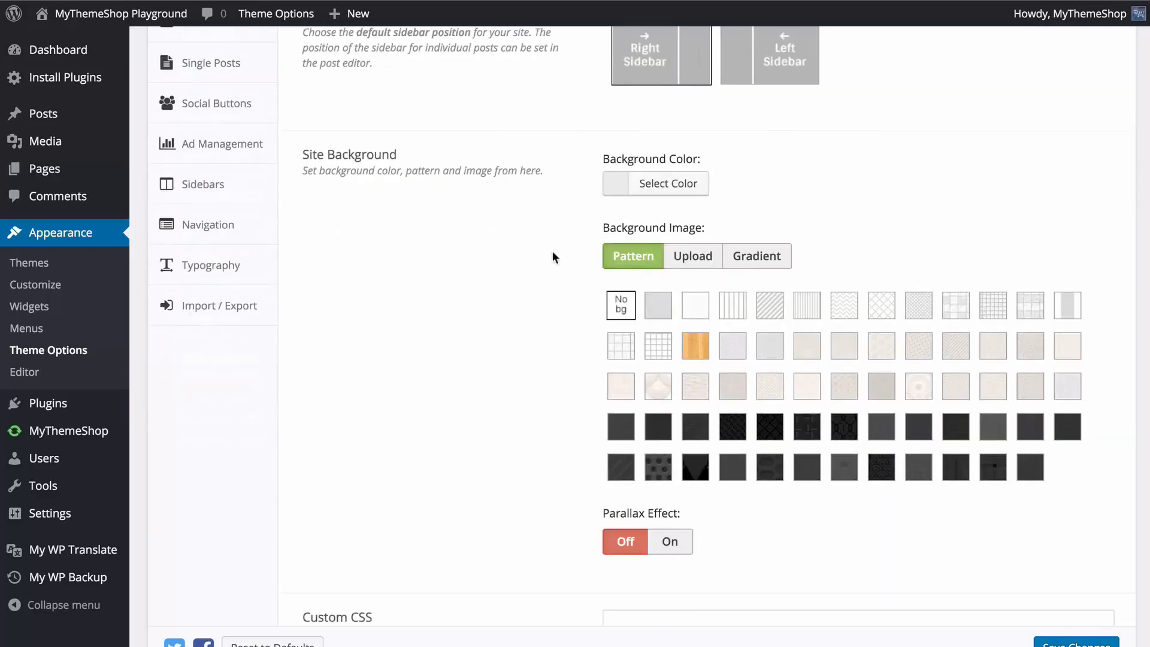
{"action": "left_click", "coordinate": [638, 184]}
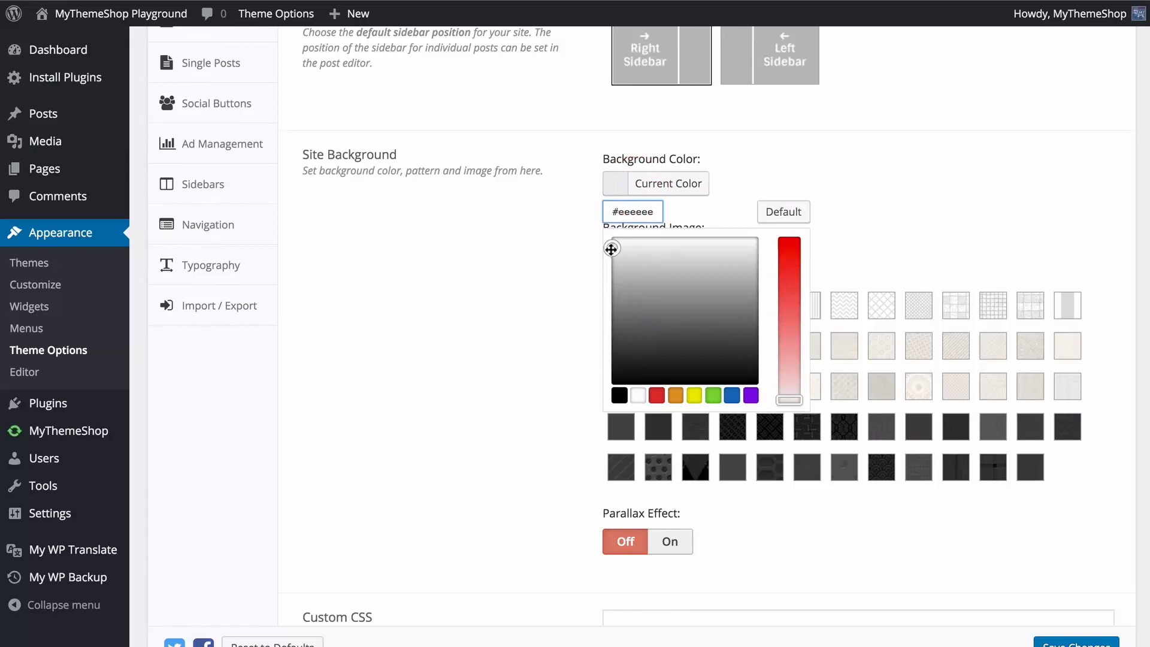
{"action": "mouse_move", "coordinate": [611, 246]}
{"action": "left_mouse_down"}
{"action": "mouse_move", "coordinate": [598, 311]}
{"action": "mouse_move", "coordinate": [596, 242]}
{"action": "left_mouse_up"}
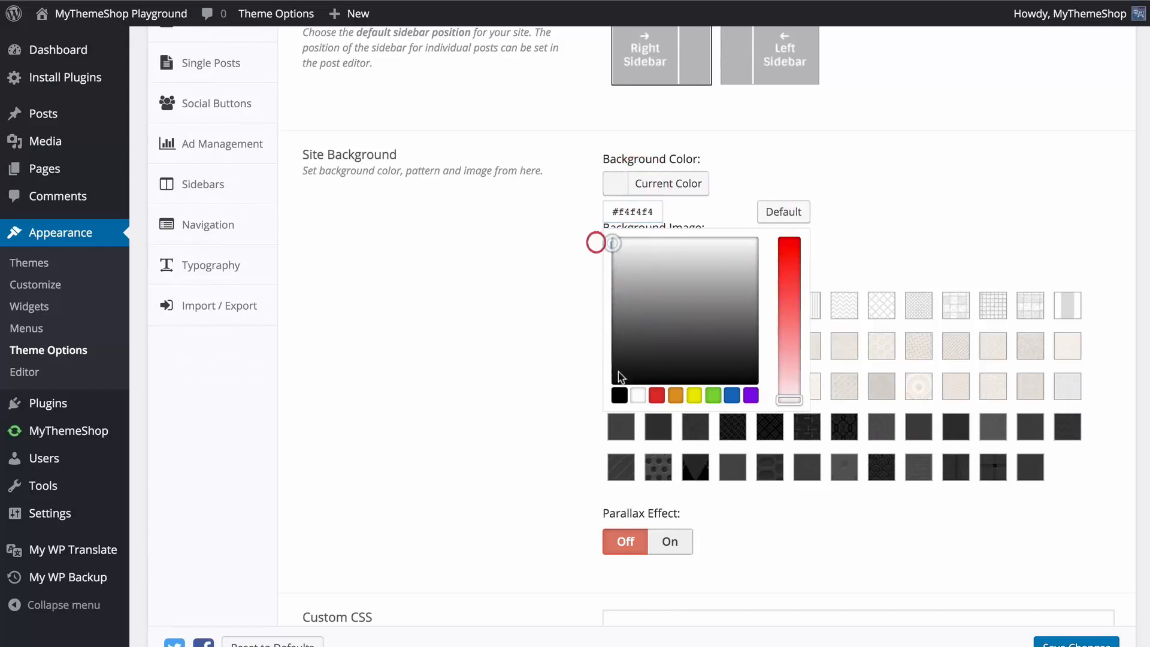
{"action": "left_click", "coordinate": [638, 396]}
{"action": "left_click", "coordinate": [656, 395]}
{"action": "left_click", "coordinate": [676, 395]}
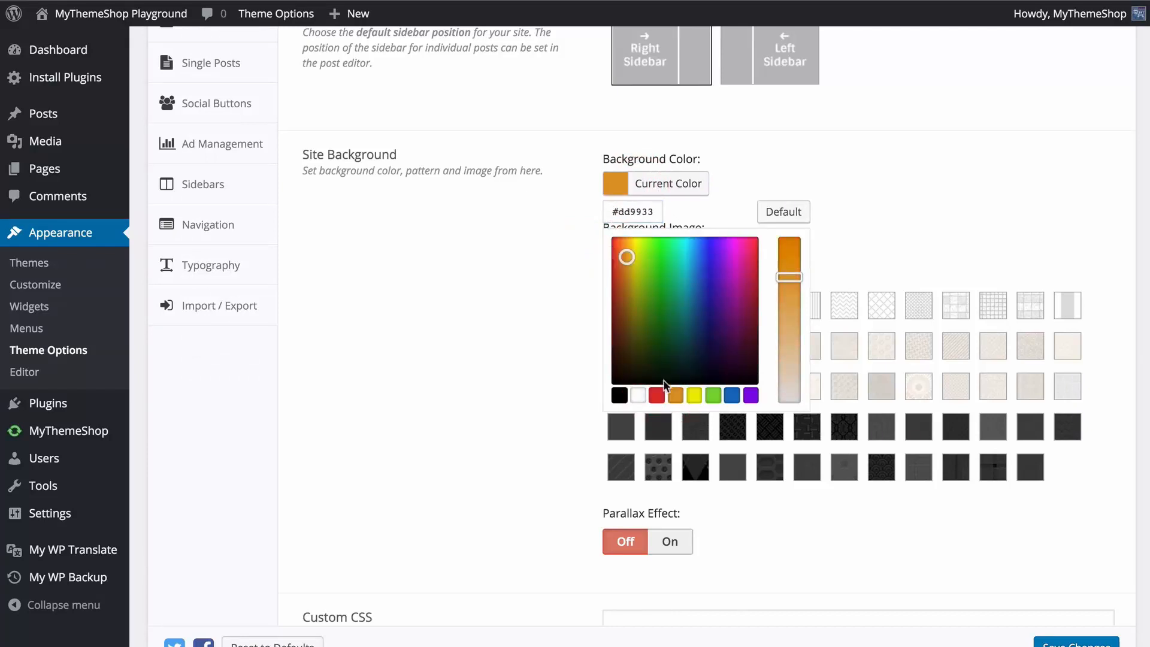
{"action": "left_click", "coordinate": [797, 284]}
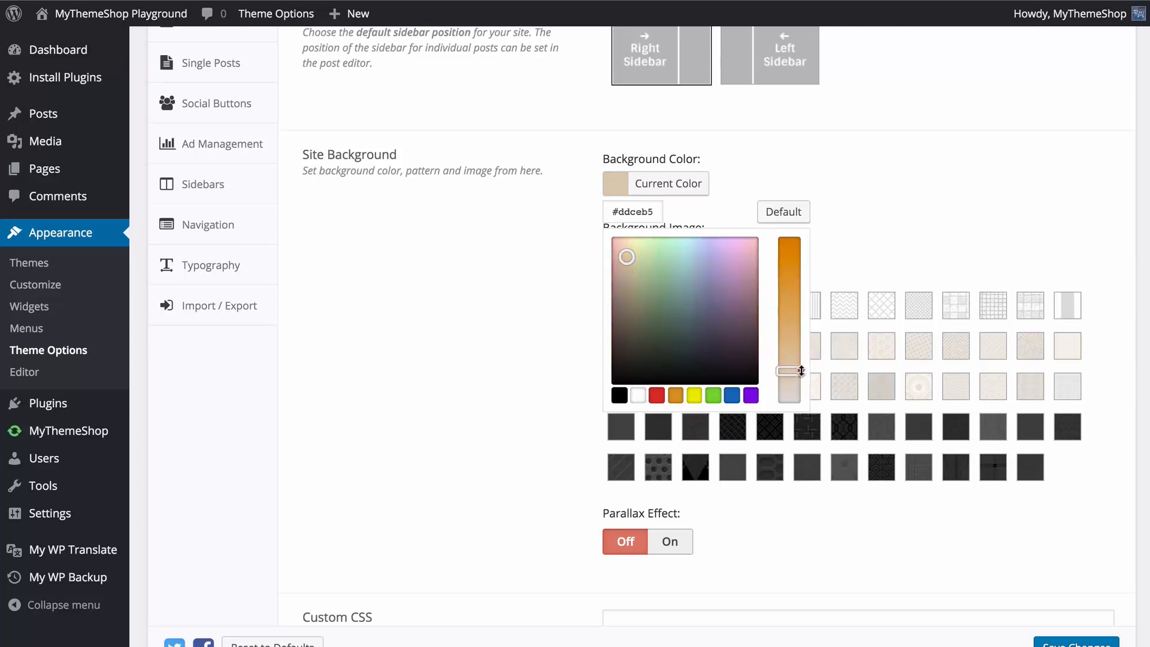
{"action": "left_click", "coordinate": [781, 212]}
{"action": "left_click", "coordinate": [889, 219]}
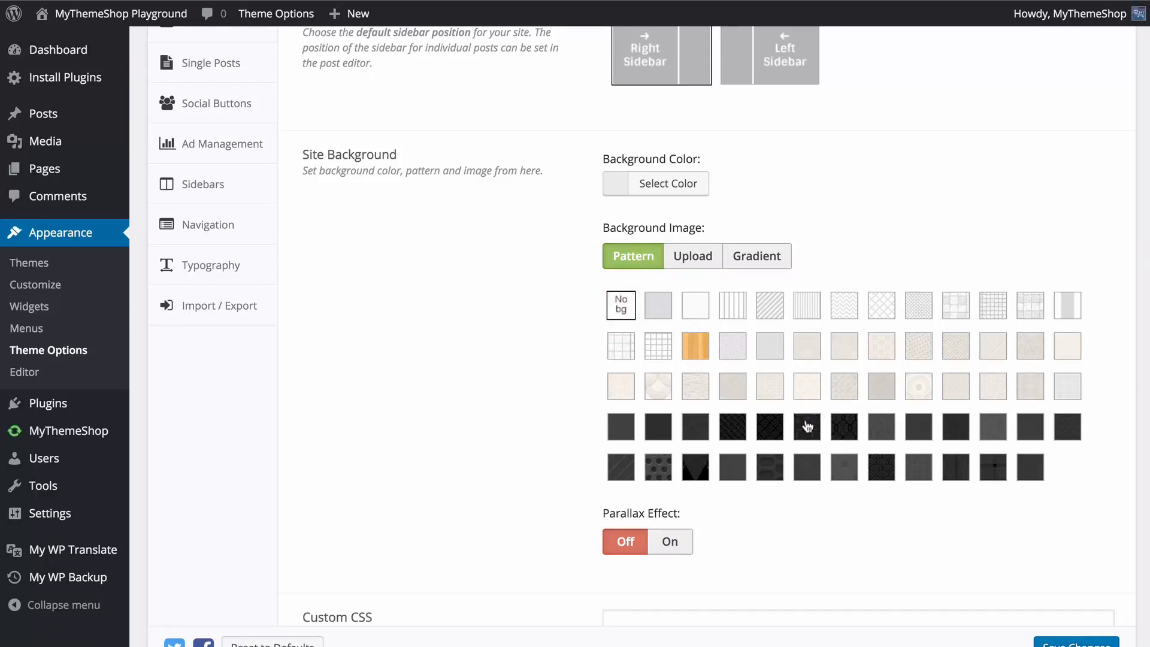
Choose the plain grey pattern next to No bg as the site's background image and save the changes.
{"action": "left_click", "coordinate": [807, 348]}
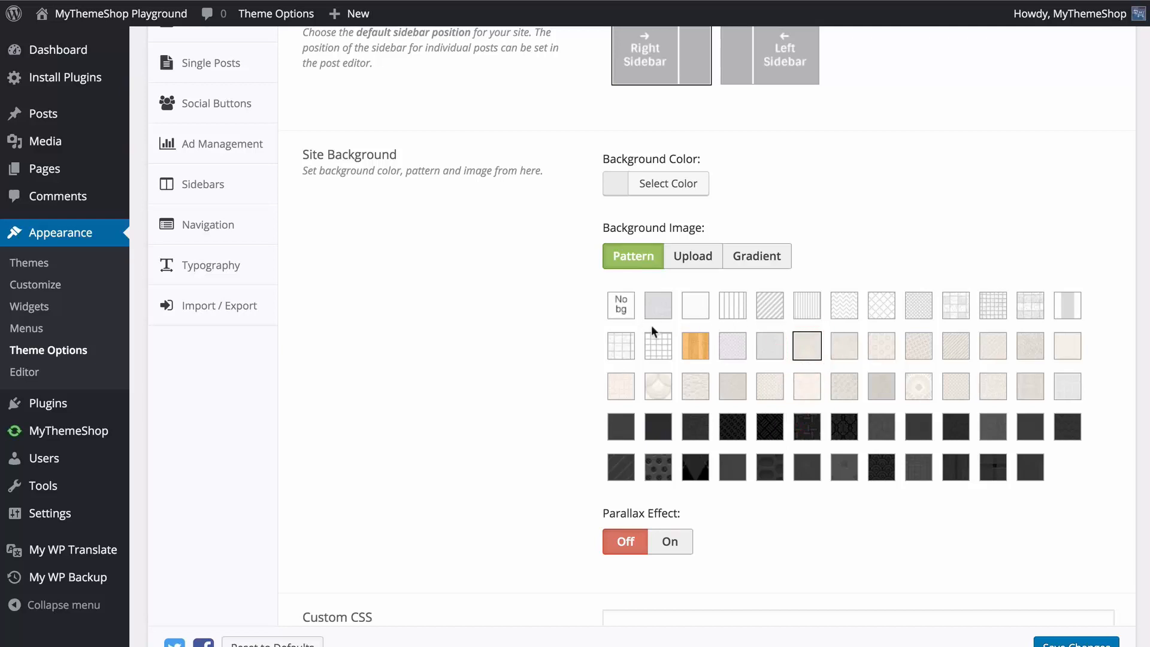
{"action": "left_click", "coordinate": [669, 307]}
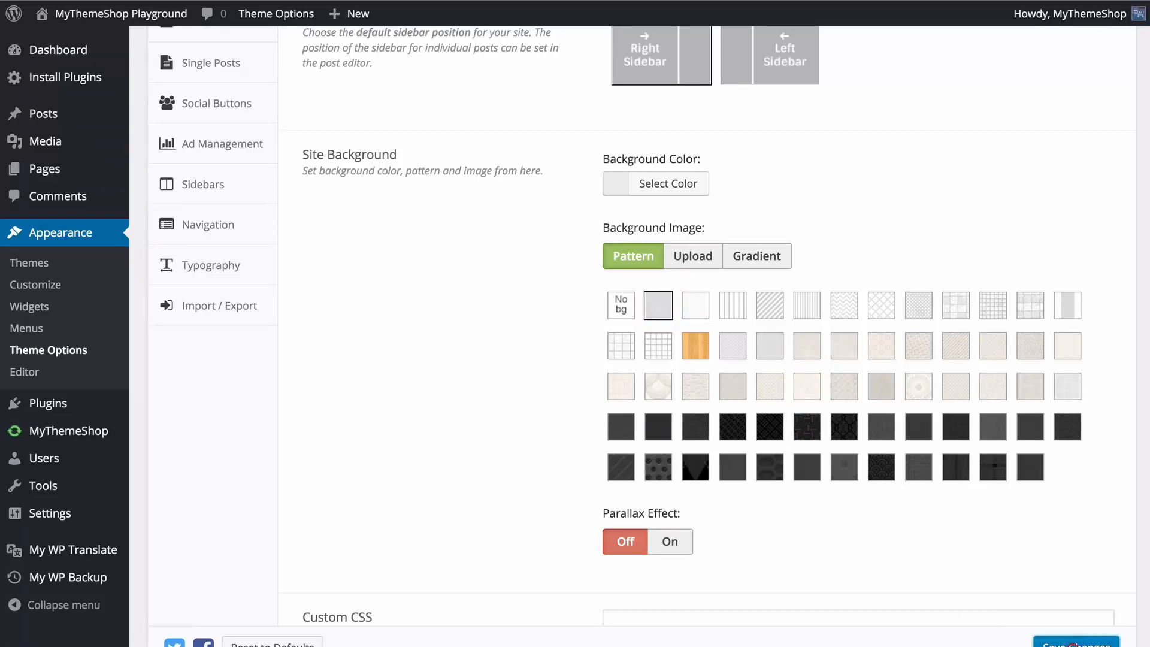
{"action": "left_click", "coordinate": [1073, 643]}
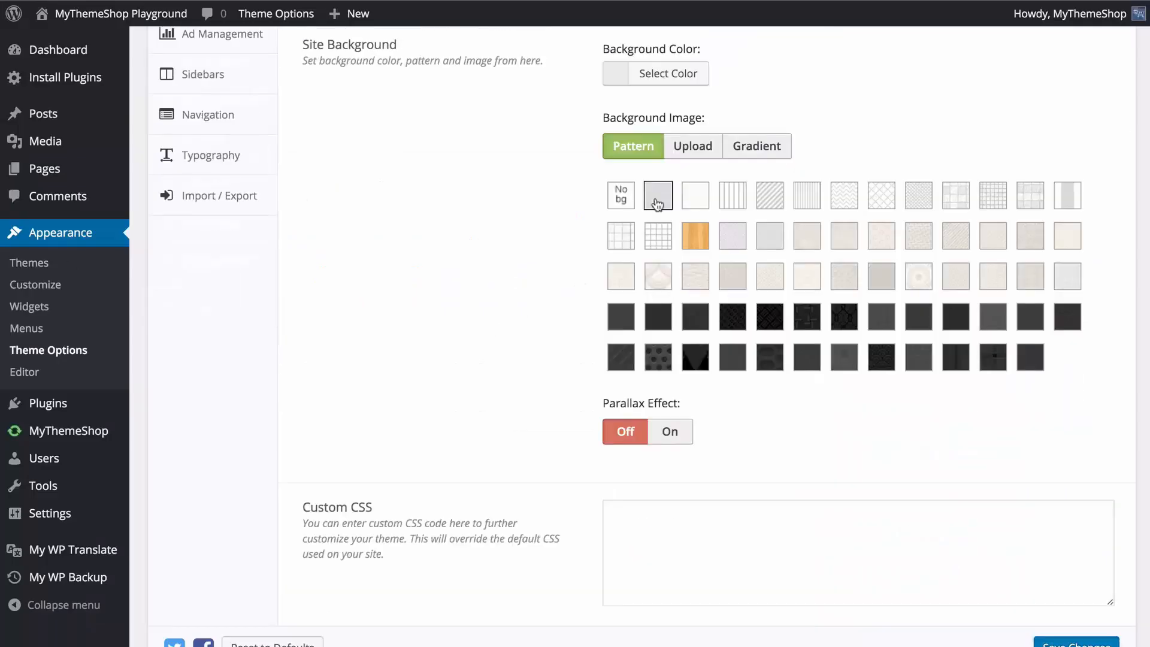
Examine the Upload settings for the site's background image, including the Attachment, Position and Size choices.
{"action": "left_click", "coordinate": [687, 152]}
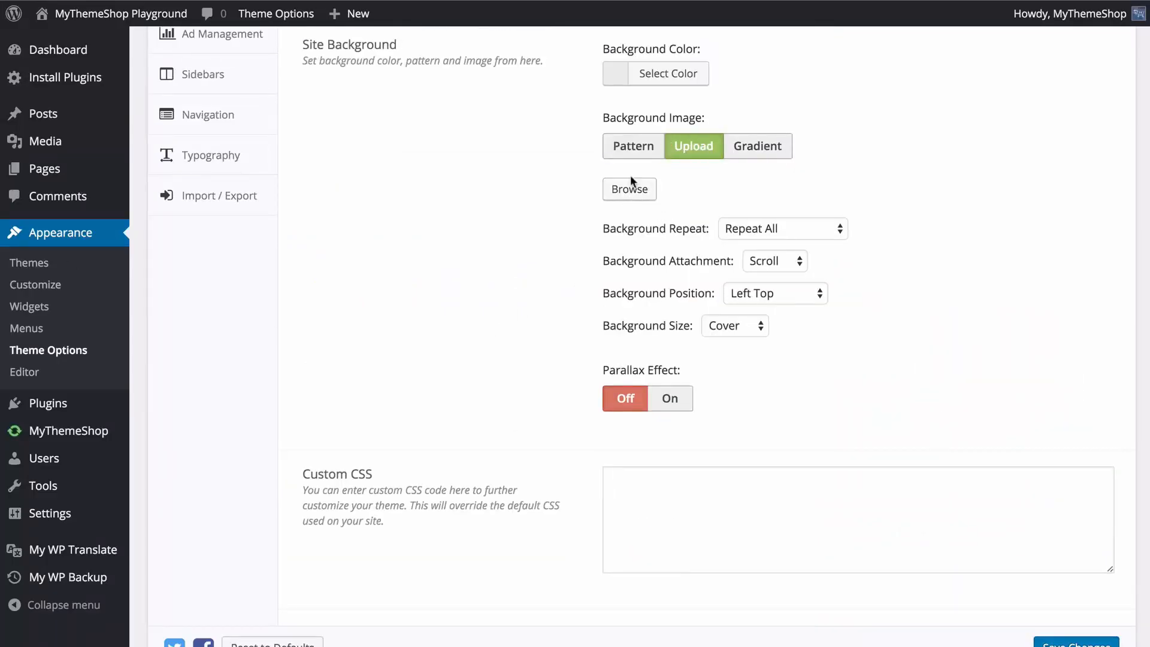
{"action": "left_click", "coordinate": [775, 261]}
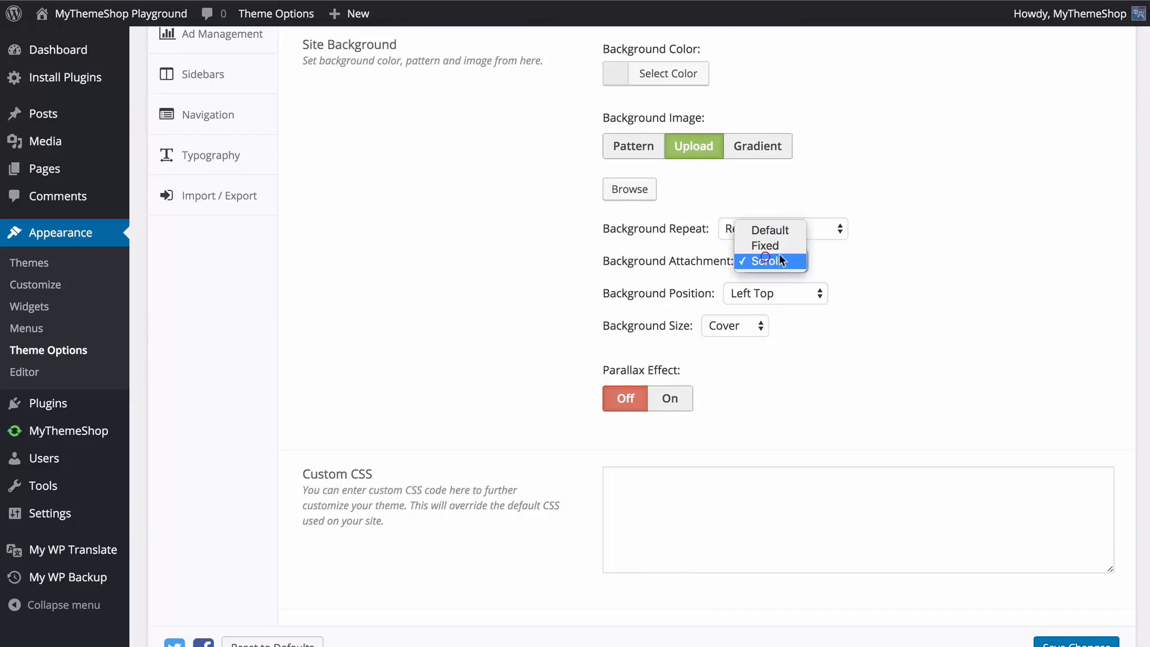
{"action": "left_click", "coordinate": [867, 290]}
{"action": "left_click", "coordinate": [801, 293]}
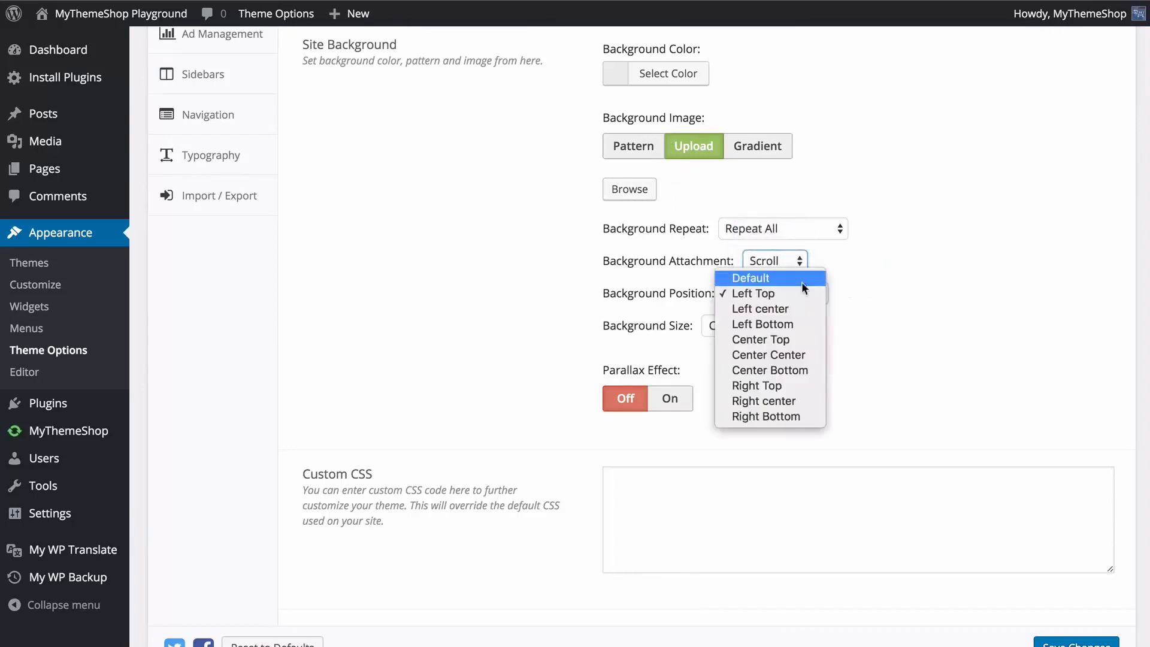
{"action": "left_click", "coordinate": [890, 287]}
{"action": "left_click", "coordinate": [731, 328]}
{"action": "left_click", "coordinate": [847, 335]}
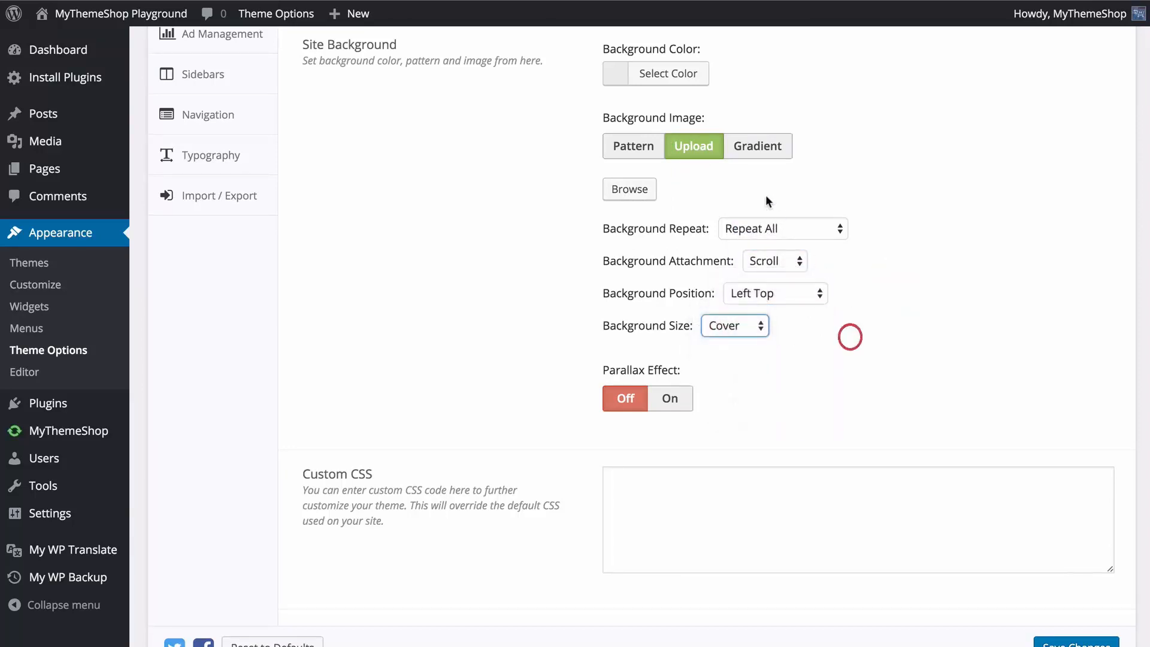
Switch the site's background image to Gradient, keeping the white-to-black colors and the Horizontal direction.
{"action": "left_click", "coordinate": [759, 161]}
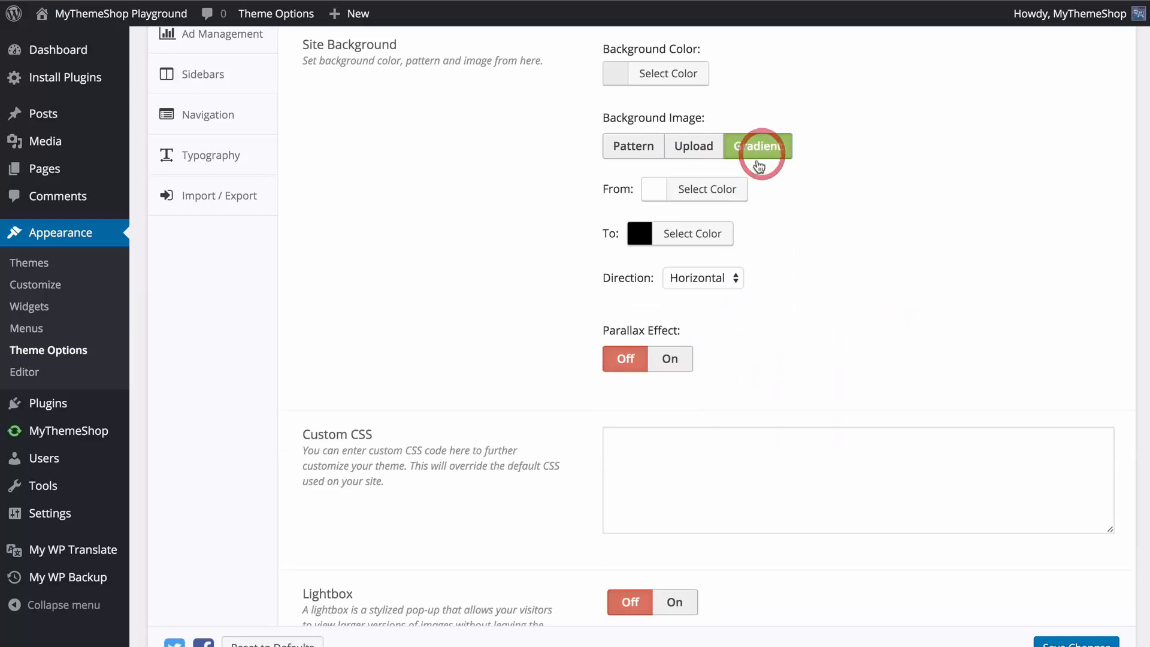
{"action": "left_click", "coordinate": [706, 189]}
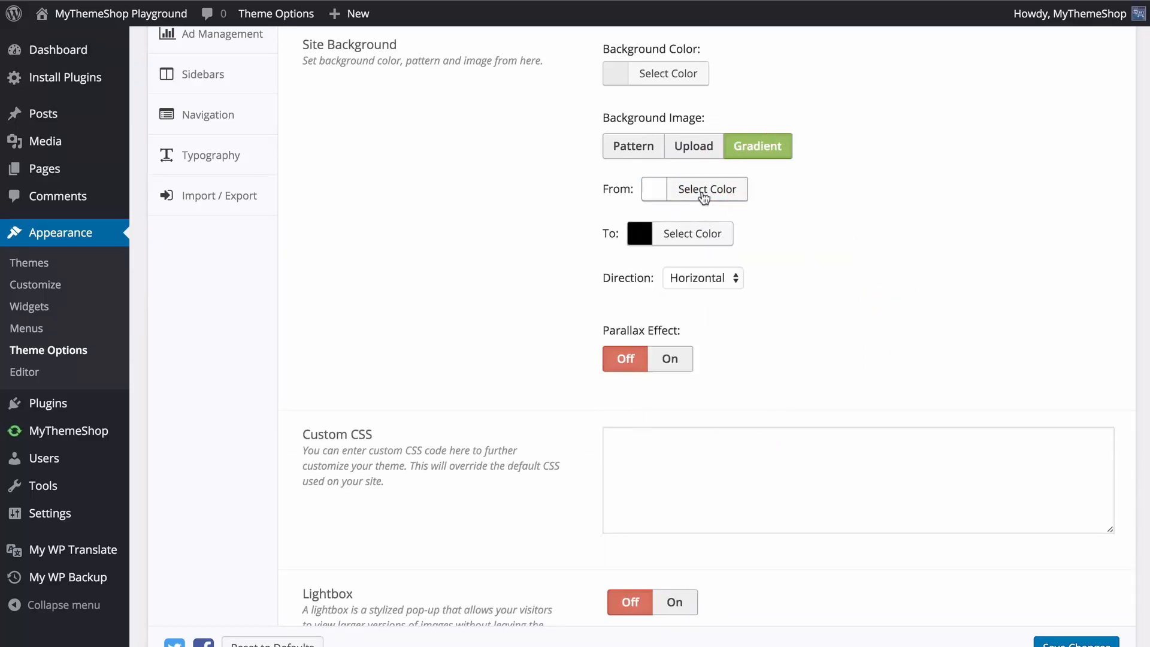
{"action": "left_click", "coordinate": [697, 271]}
{"action": "left_click", "coordinate": [732, 276]}
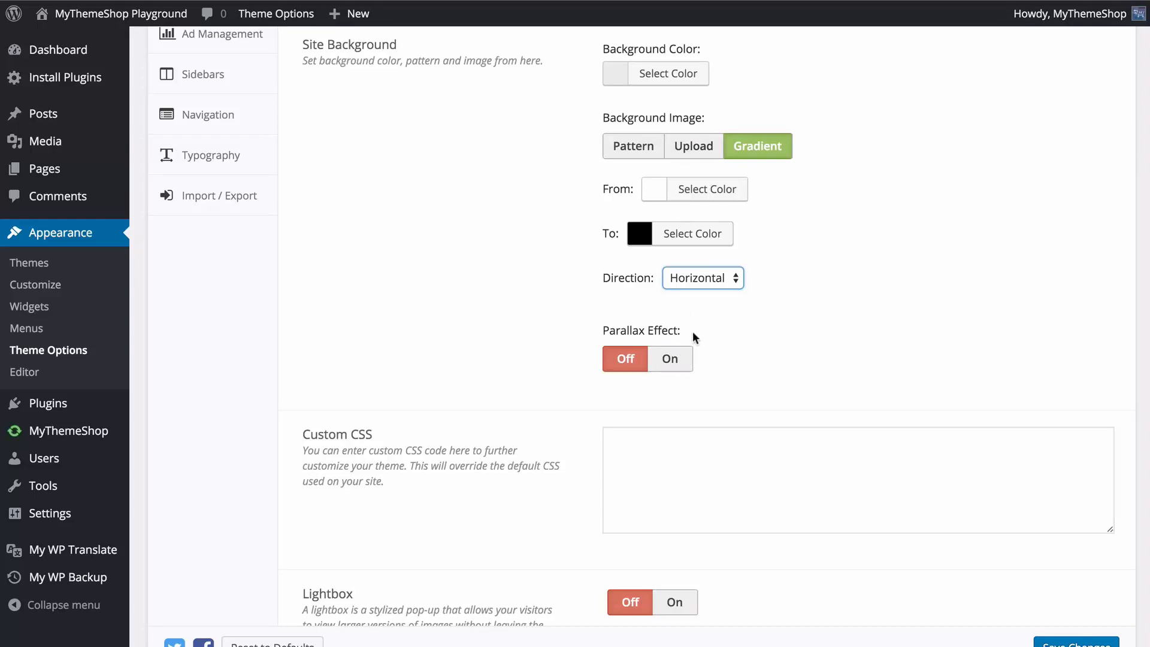
{"action": "scroll", "coordinate": [698, 354], "scroll_direction": "down", "scroll_amount": 2}
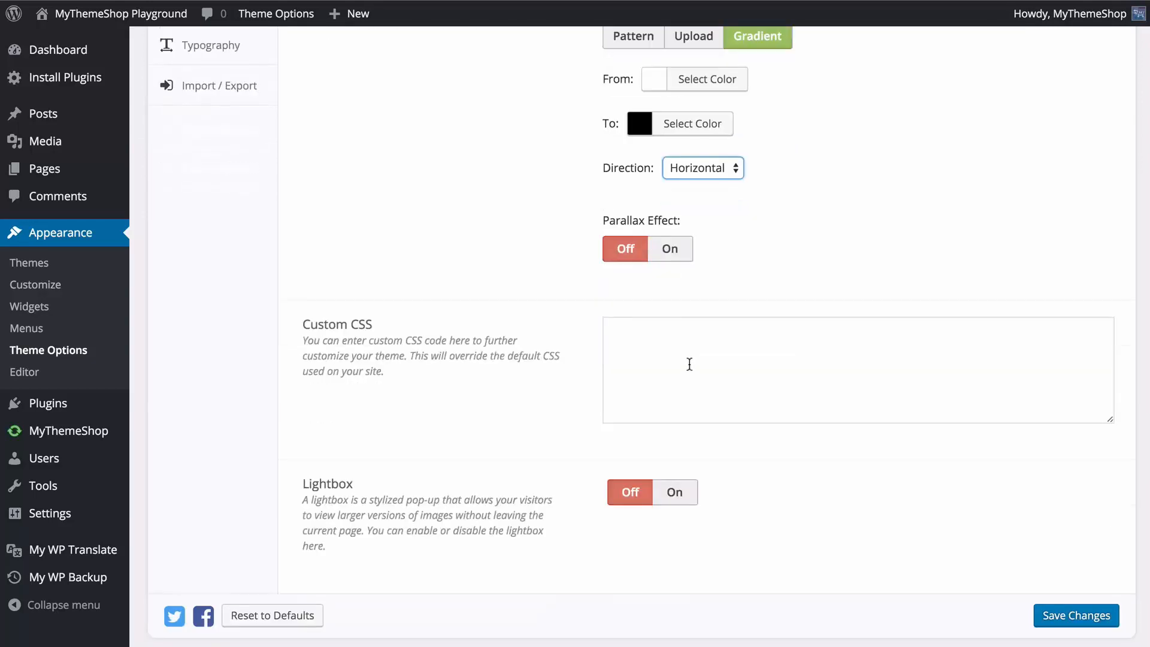
{"action": "scroll", "coordinate": [620, 59], "scroll_direction": "up", "scroll_amount": 1}
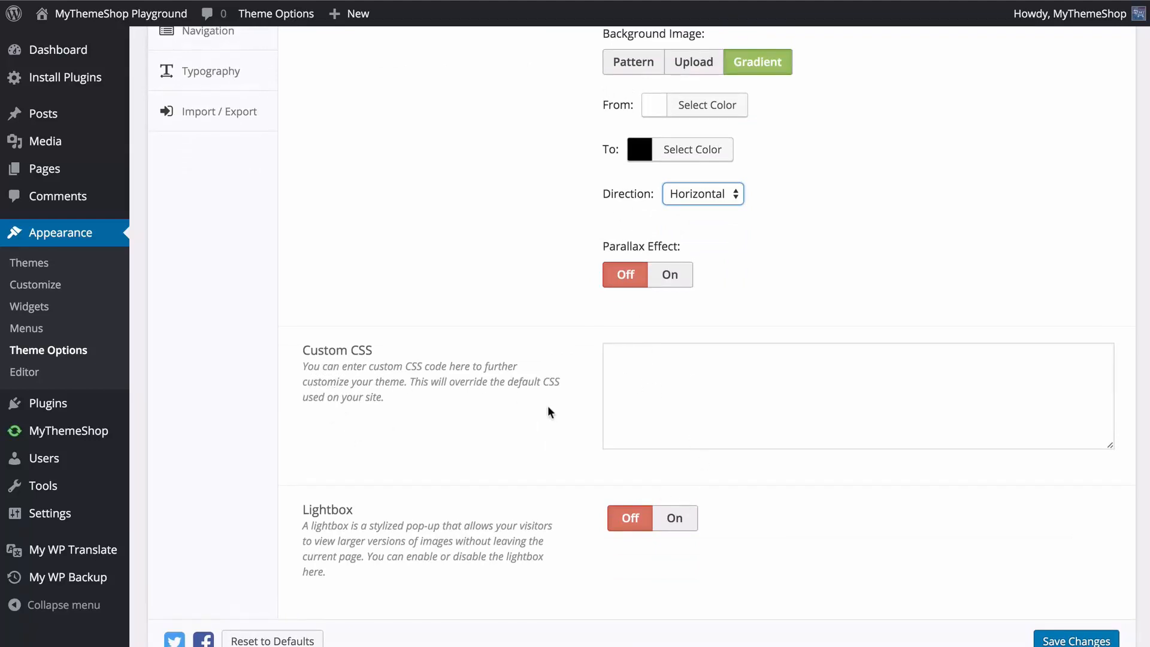
Leave Custom CSS empty, turn the Lightbox option on and save the styling changes.
{"action": "left_click", "coordinate": [633, 400]}
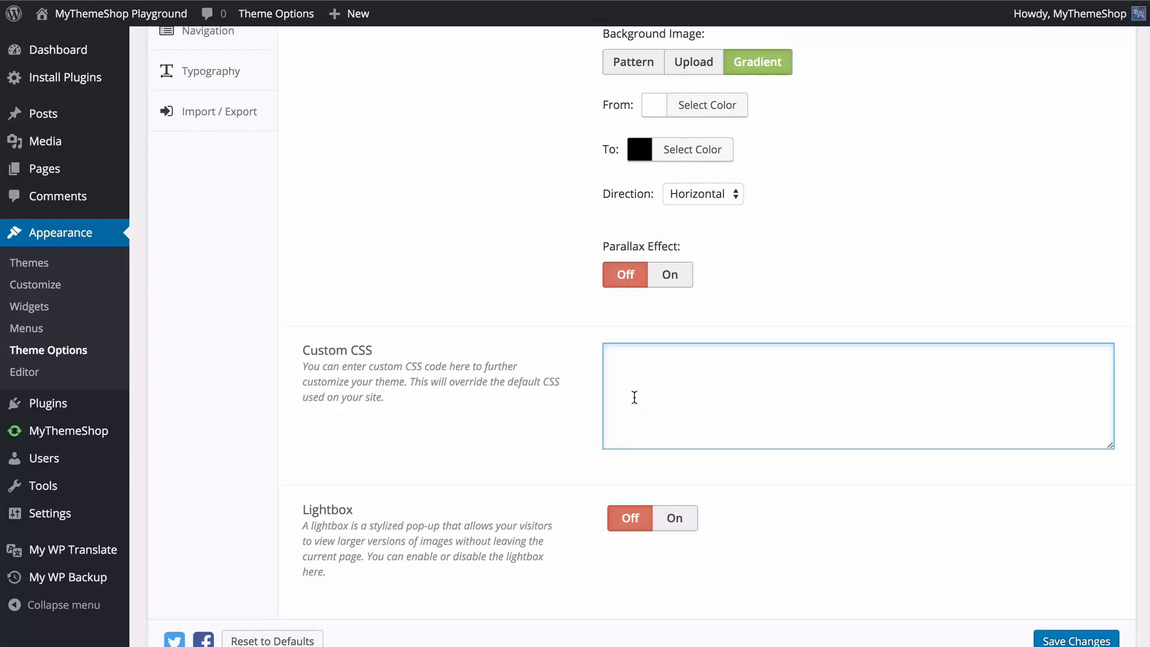
{"action": "scroll", "coordinate": [601, 381], "scroll_direction": "down", "scroll_amount": 1}
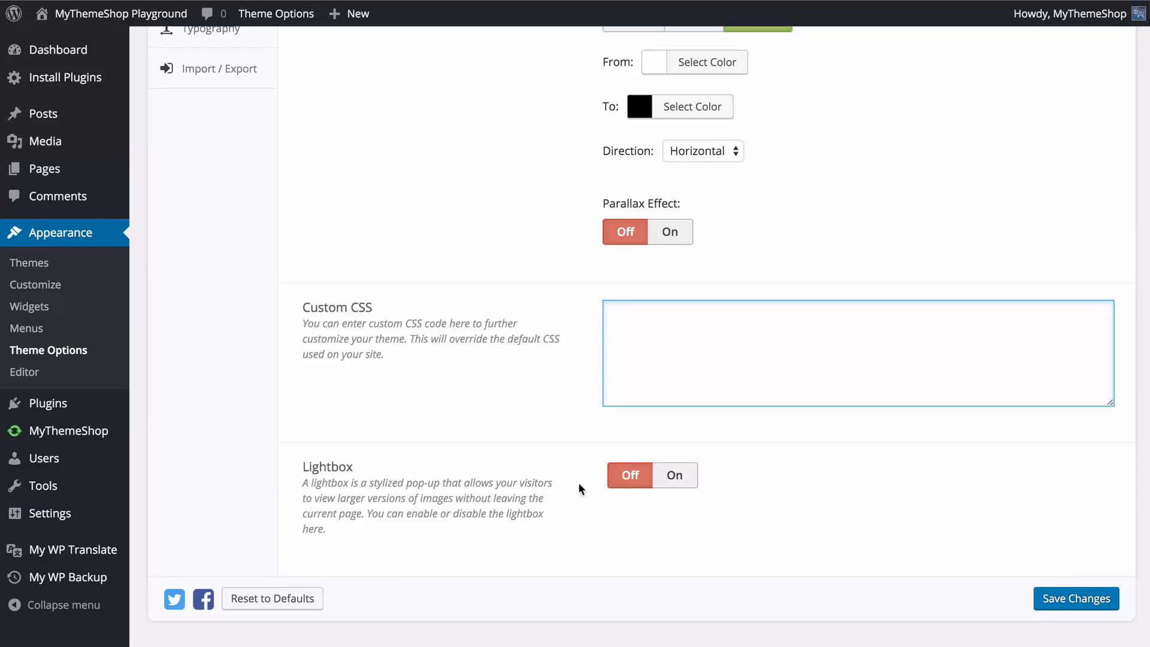
{"action": "left_click", "coordinate": [623, 477]}
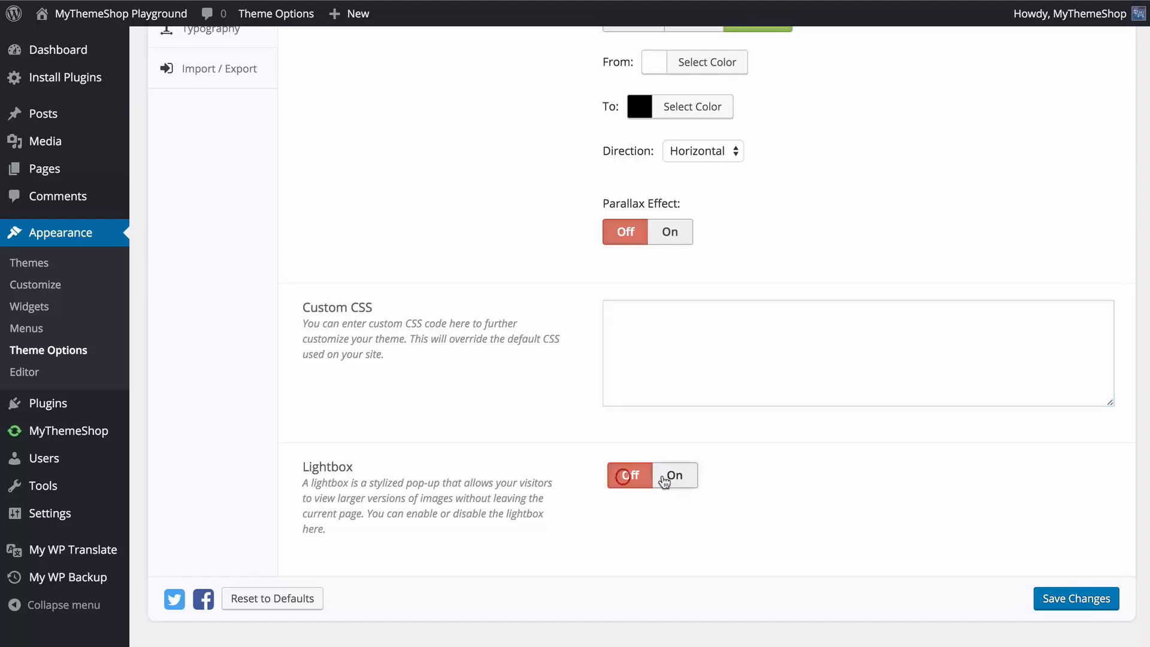
{"action": "left_click", "coordinate": [665, 479]}
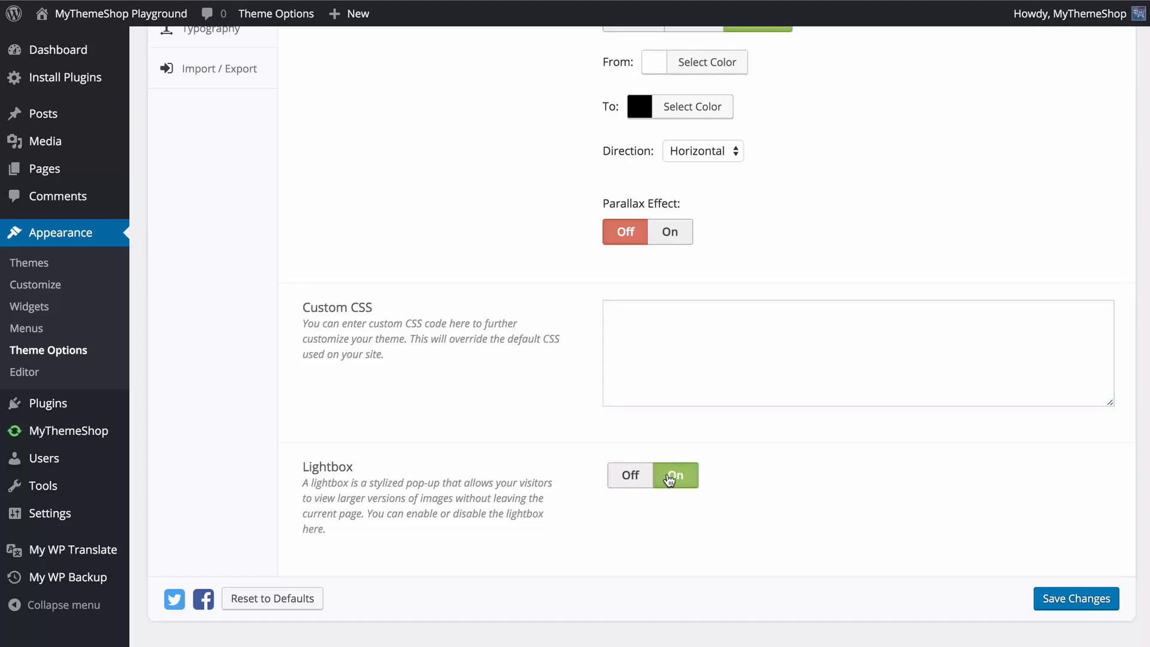
{"action": "left_click", "coordinate": [1060, 602]}
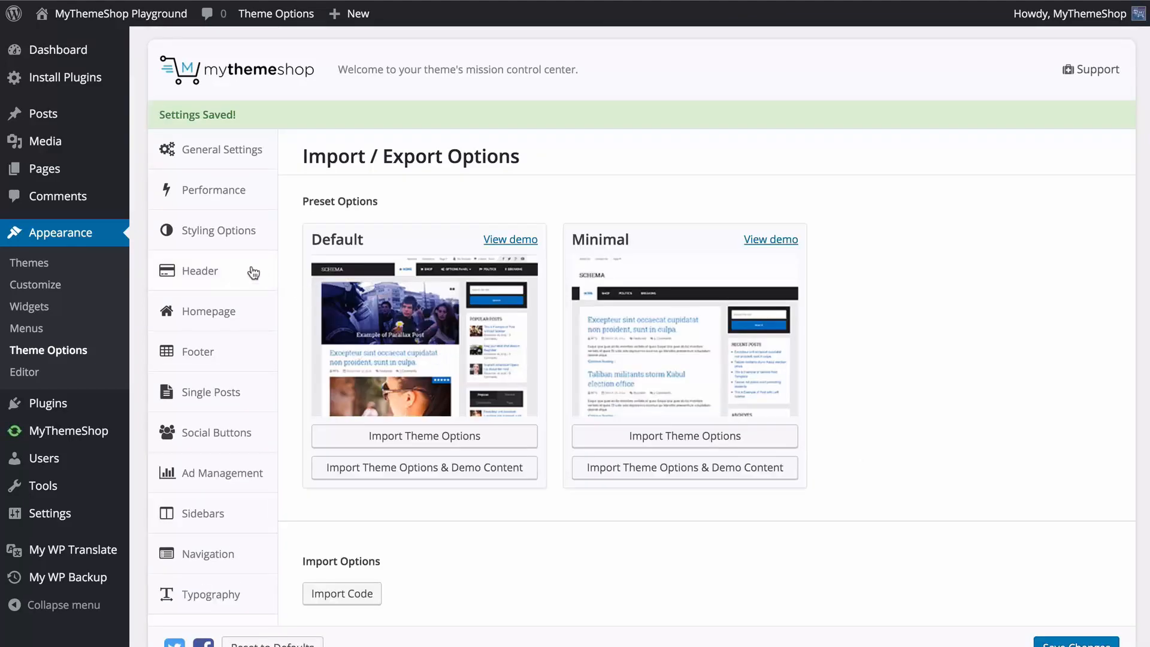
Choose the Header Styling design with the logo inside the dark menu bar, and compare it with the previous design on the front page.
{"action": "left_click", "coordinate": [254, 273]}
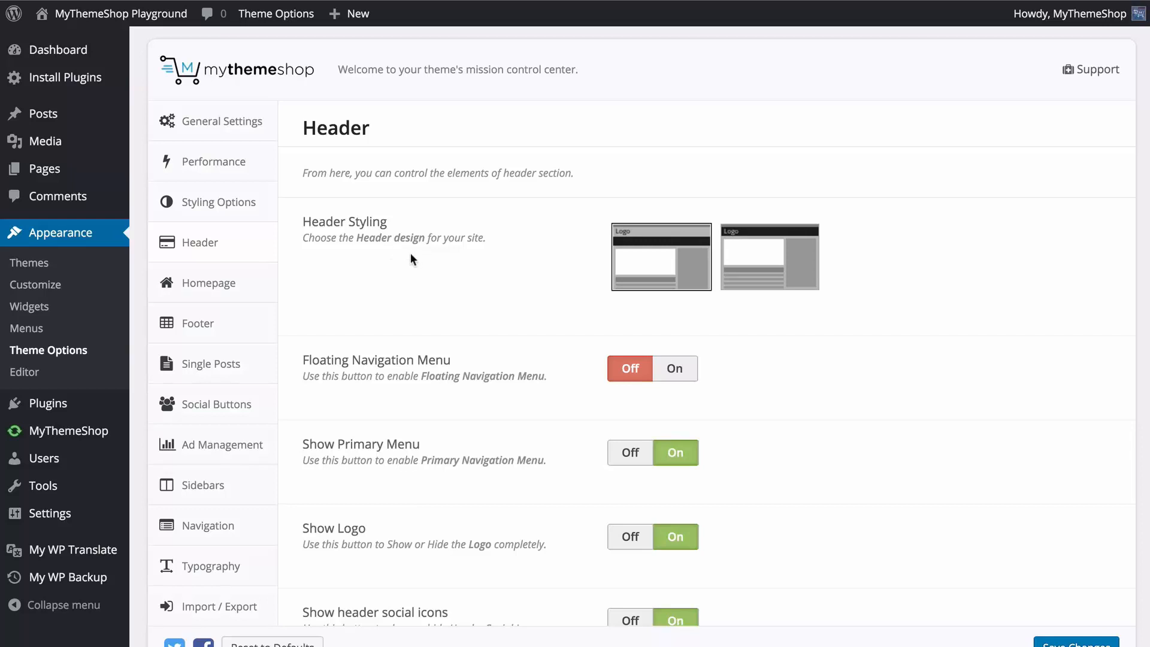
{"action": "left_click", "coordinate": [630, 253]}
{"action": "left_click", "coordinate": [758, 273]}
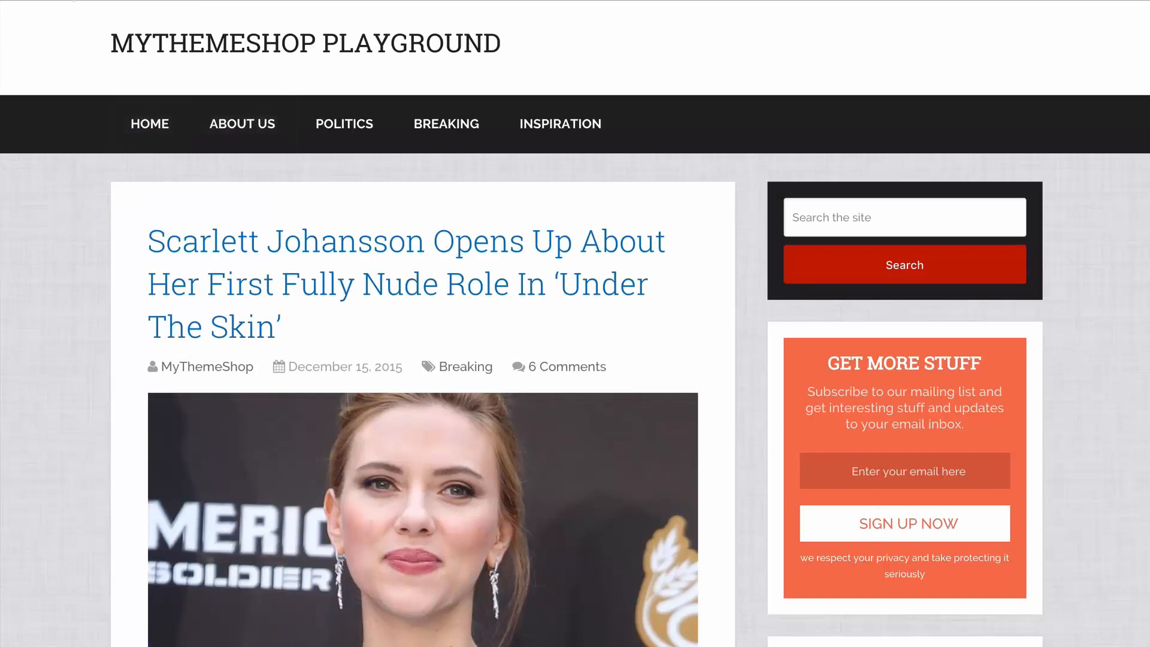
{"action": "scroll", "coordinate": [59, 81], "scroll_direction": "down", "scroll_amount": 2}
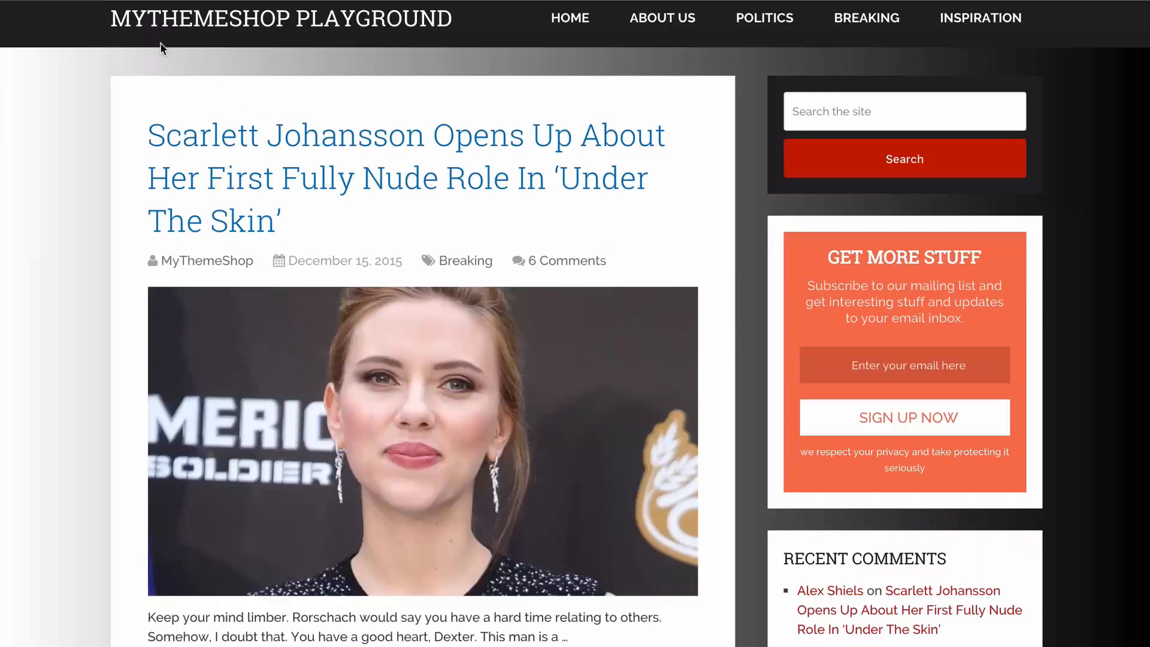
{"action": "scroll", "coordinate": [95, 60], "scroll_direction": "up", "scroll_amount": 1}
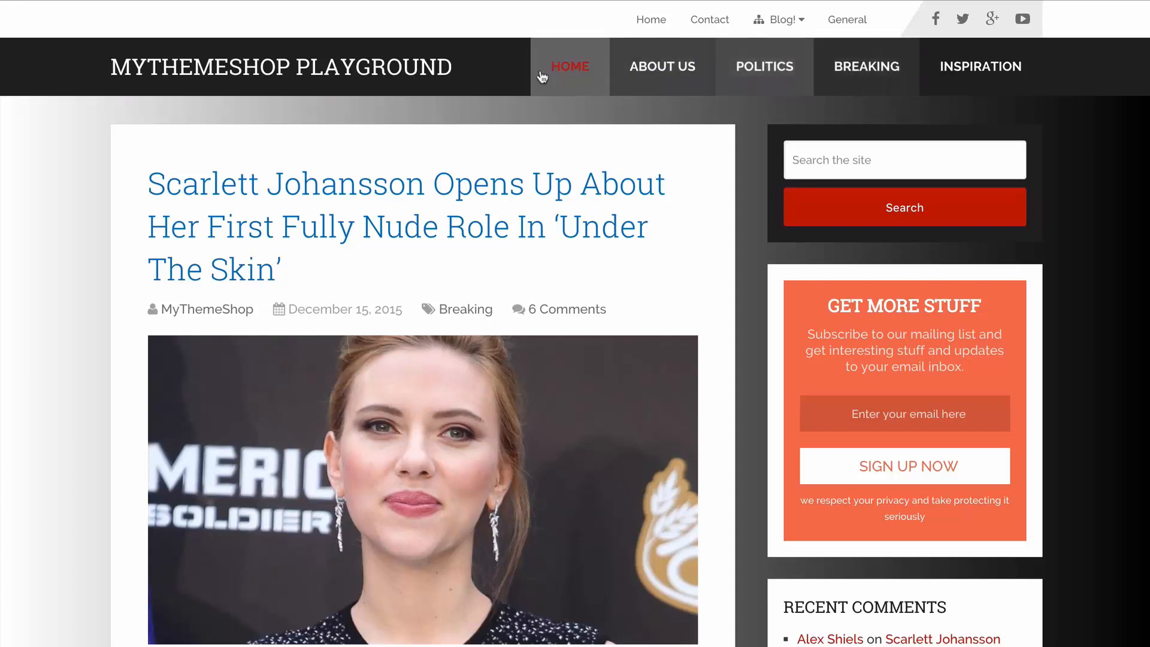
{"action": "mouse_move", "coordinate": [770, 33]}
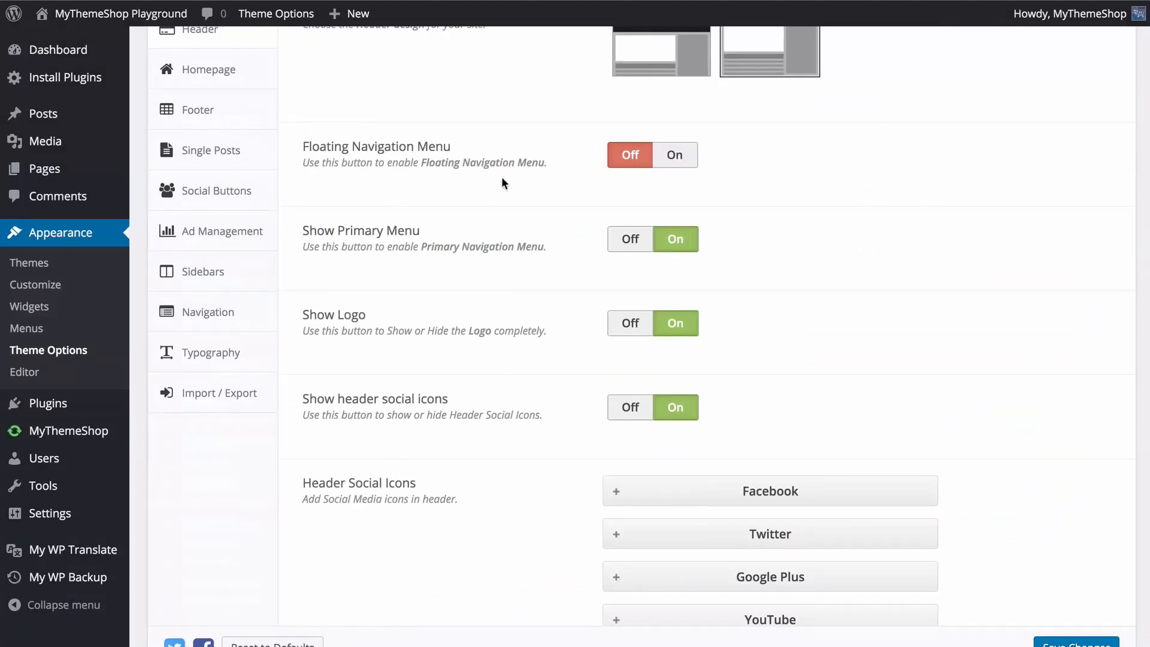
Enable the Floating Navigation Menu and check on the front page how the menu behaves while scrolling.
{"action": "left_click", "coordinate": [671, 158]}
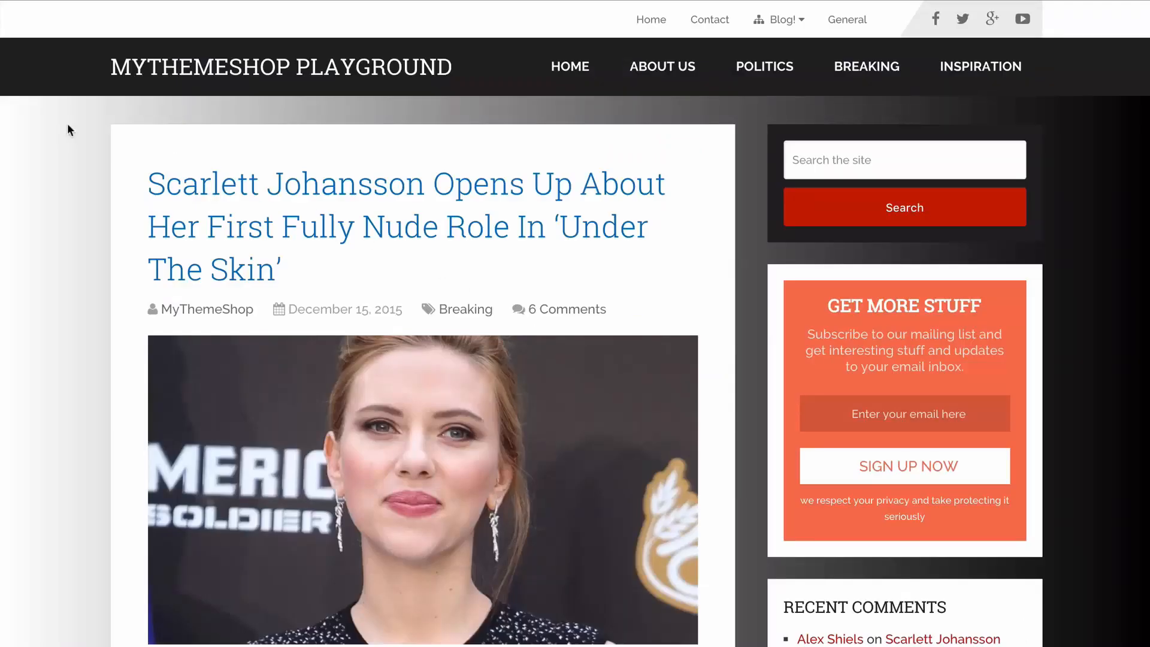
{"action": "scroll", "coordinate": [74, 130], "scroll_direction": "down", "scroll_amount": 7}
{"action": "scroll", "coordinate": [121, 133], "scroll_direction": "up", "scroll_amount": 7}
{"action": "scroll", "coordinate": [60, 138], "scroll_direction": "down", "scroll_amount": 1}
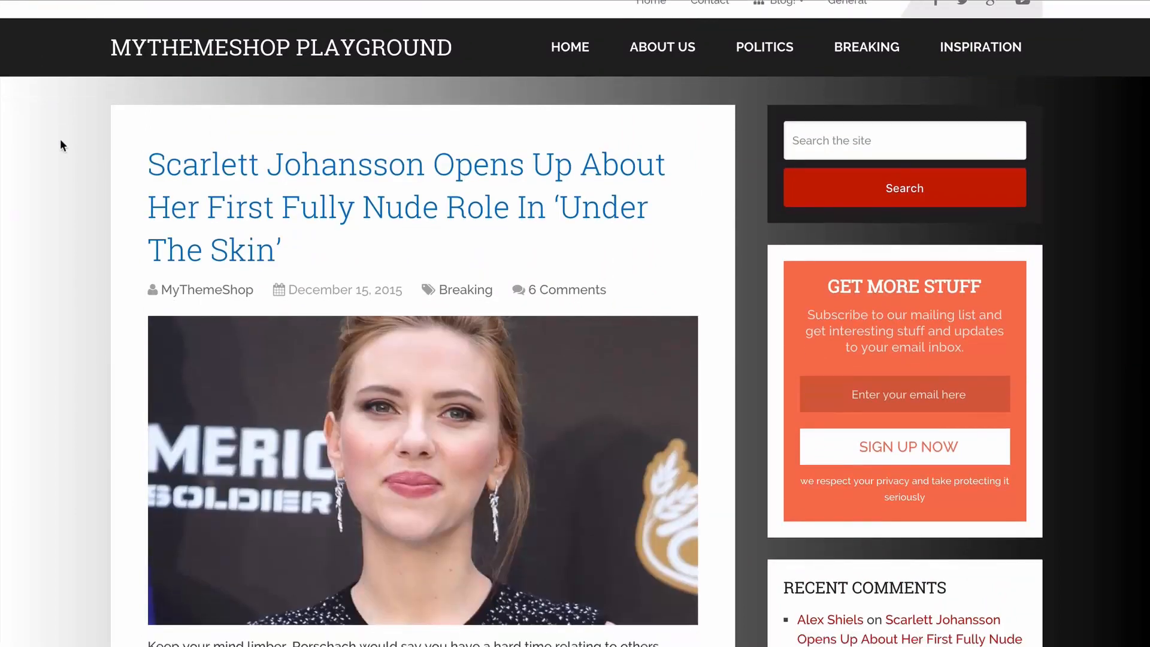
{"action": "scroll", "coordinate": [60, 139], "scroll_direction": "down", "scroll_amount": 10}
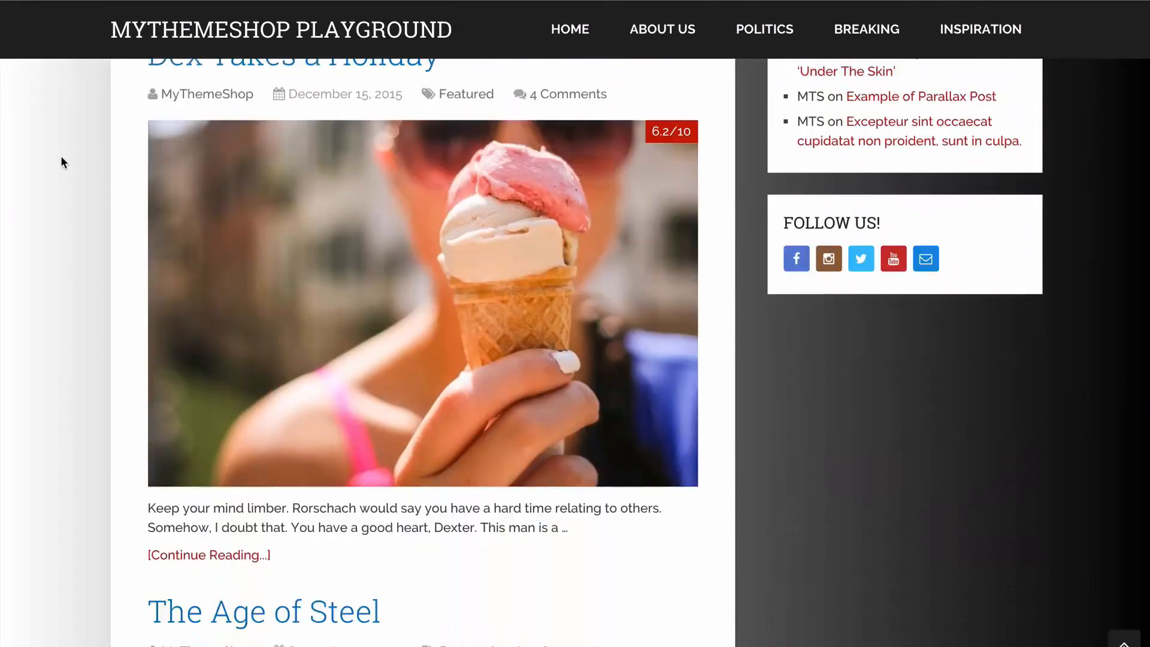
{"action": "scroll", "coordinate": [62, 157], "scroll_direction": "down", "scroll_amount": 15}
{"action": "scroll", "coordinate": [62, 157], "scroll_direction": "up", "scroll_amount": 20}
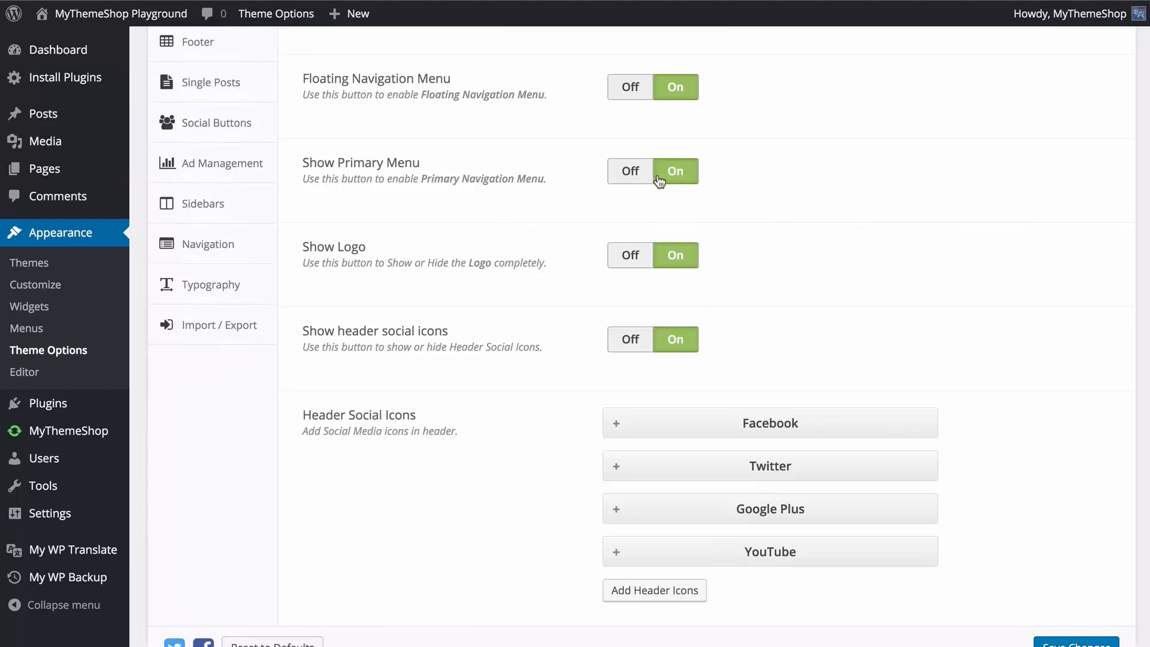
Turn Show header social icons off and back on.
{"action": "scroll", "coordinate": [521, 224], "scroll_direction": "down", "scroll_amount": 2}
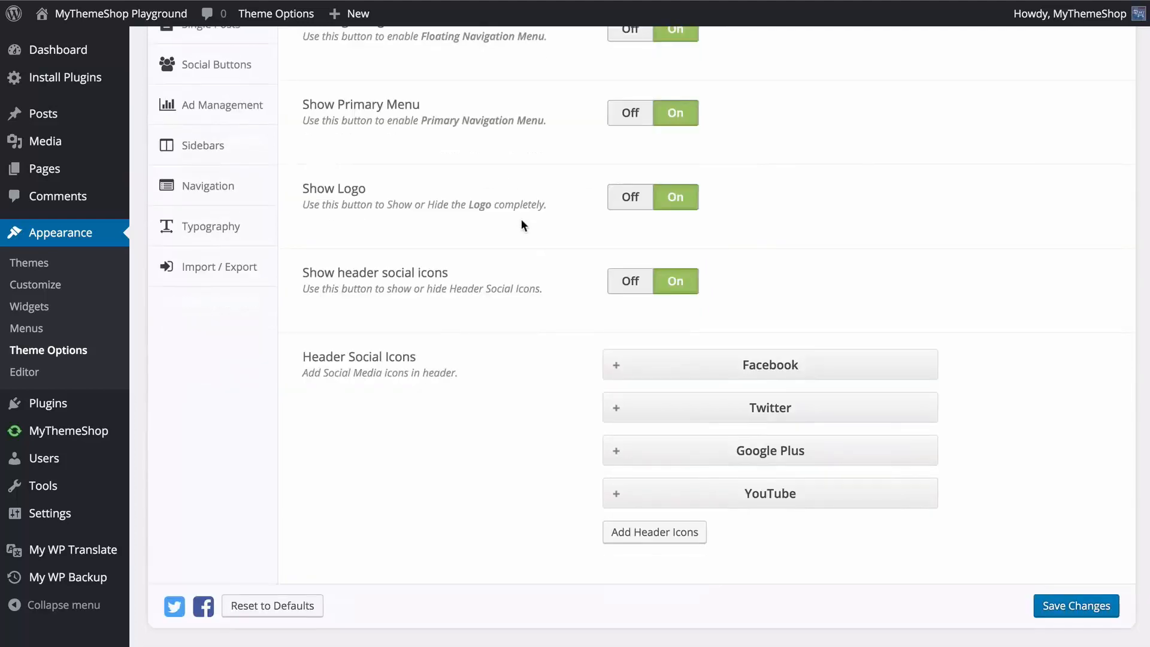
{"action": "scroll", "coordinate": [549, 216], "scroll_direction": "down", "scroll_amount": 1}
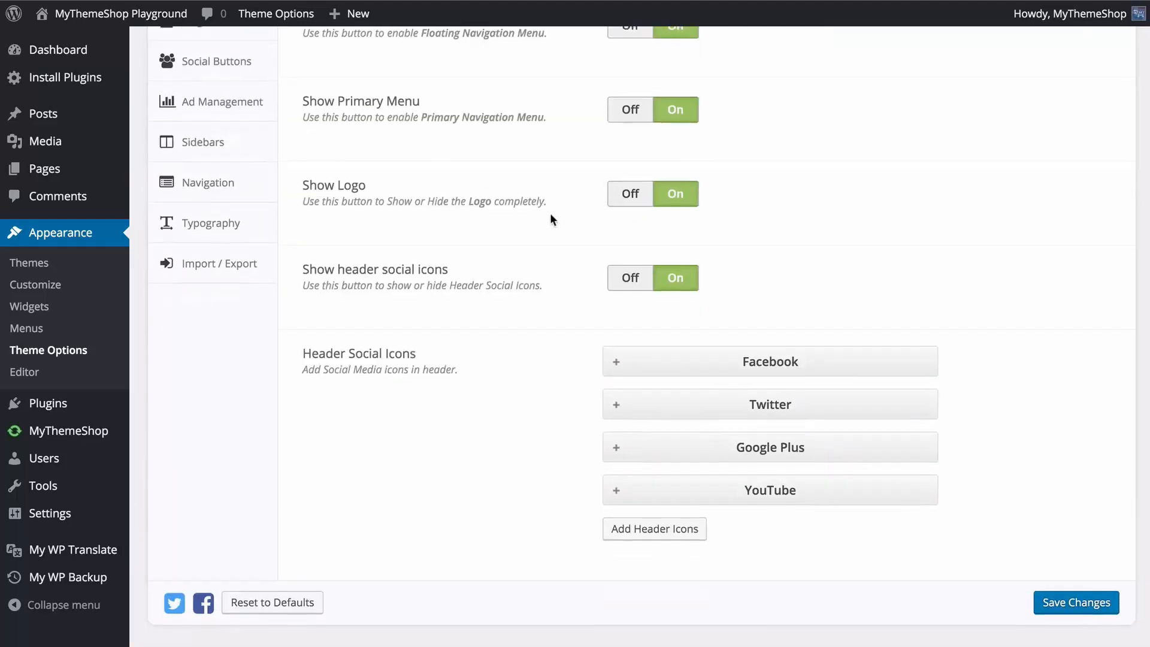
{"action": "left_click", "coordinate": [615, 279]}
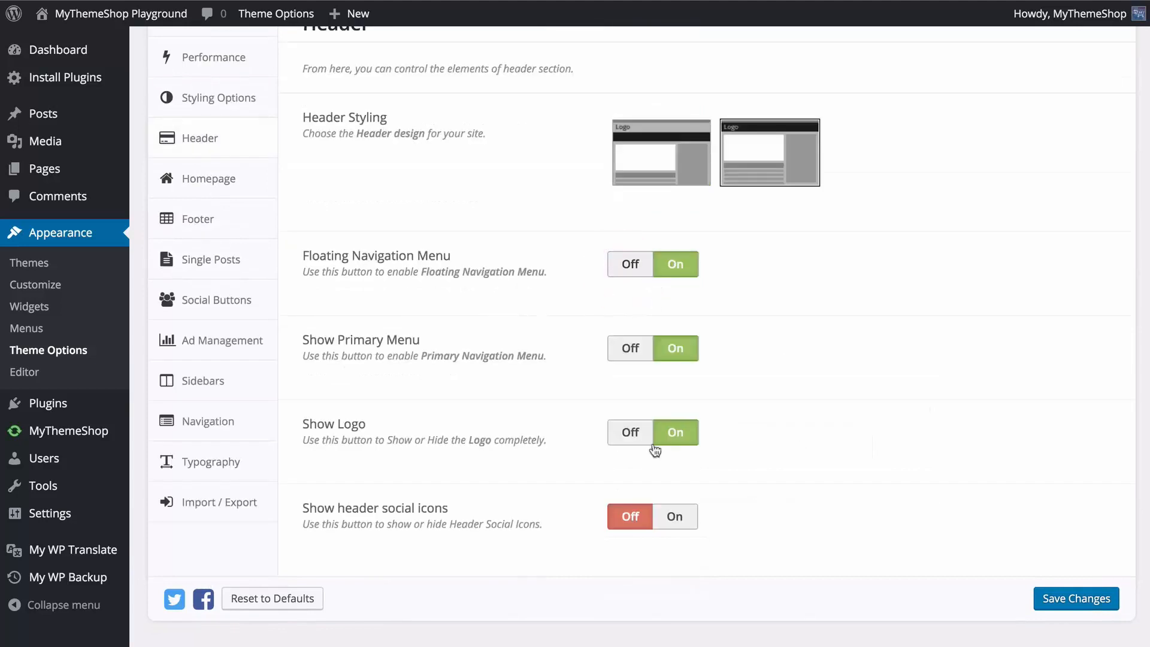
{"action": "left_click", "coordinate": [683, 521]}
{"action": "scroll", "coordinate": [945, 475], "scroll_direction": "down", "scroll_amount": 4}
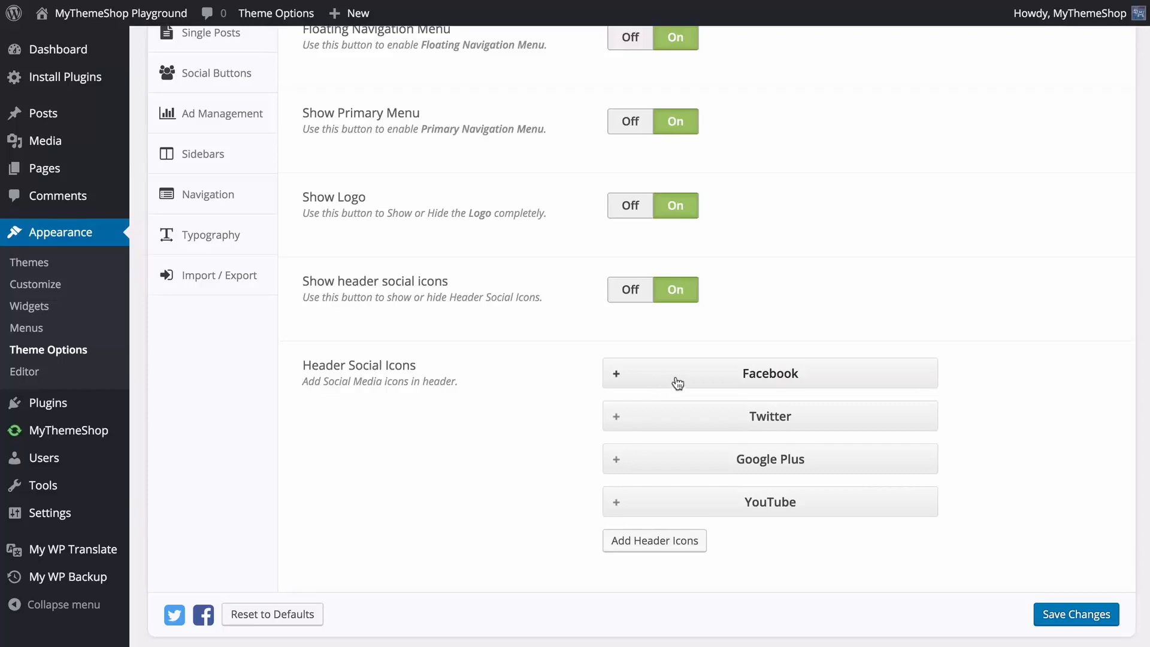
{"action": "scroll", "coordinate": [689, 372], "scroll_direction": "down", "scroll_amount": 1}
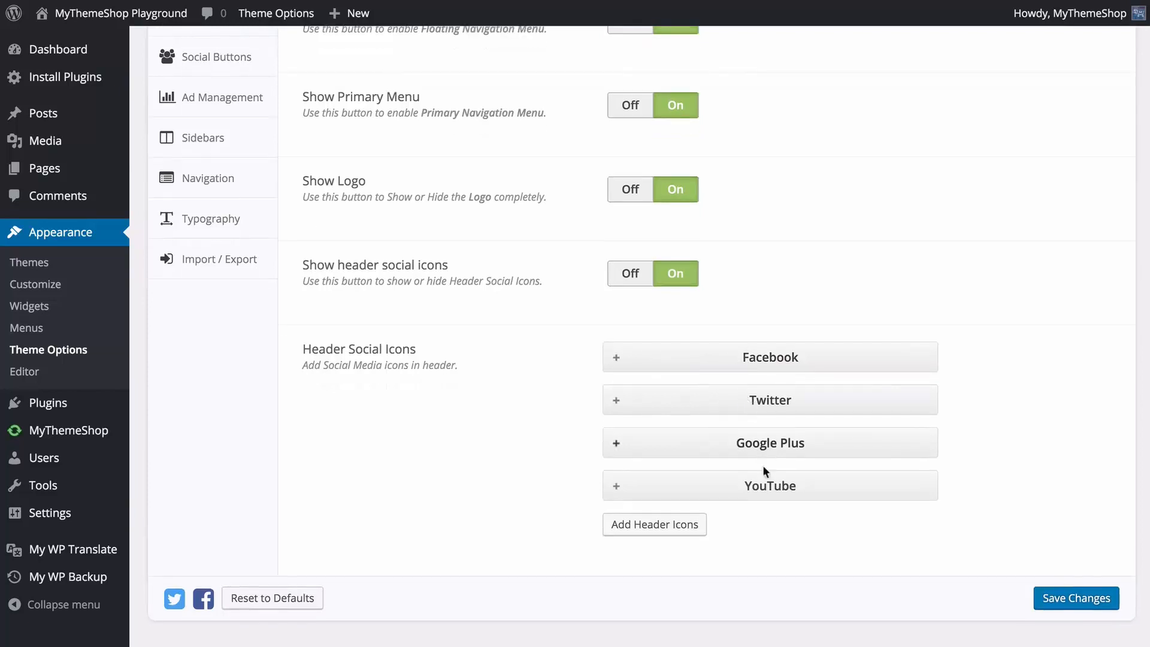
{"action": "left_click", "coordinate": [681, 367]}
{"action": "scroll", "coordinate": [511, 379], "scroll_direction": "down", "scroll_amount": 5}
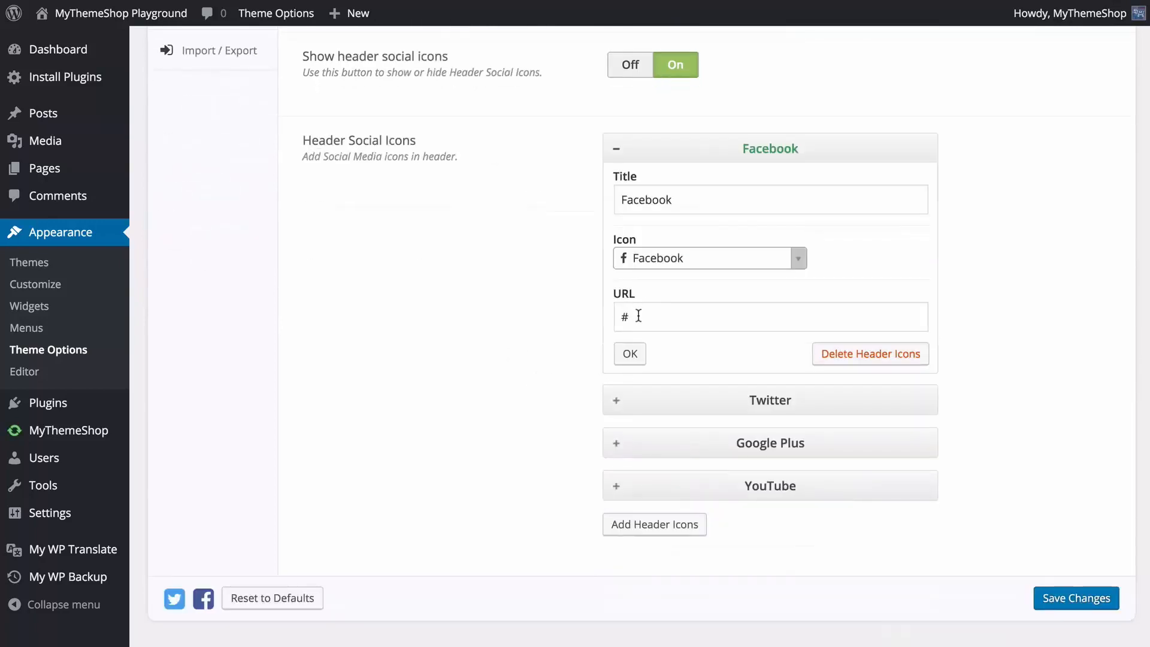
{"action": "double_click", "coordinate": [638, 316]}
{"action": "type", "text": "http:"}
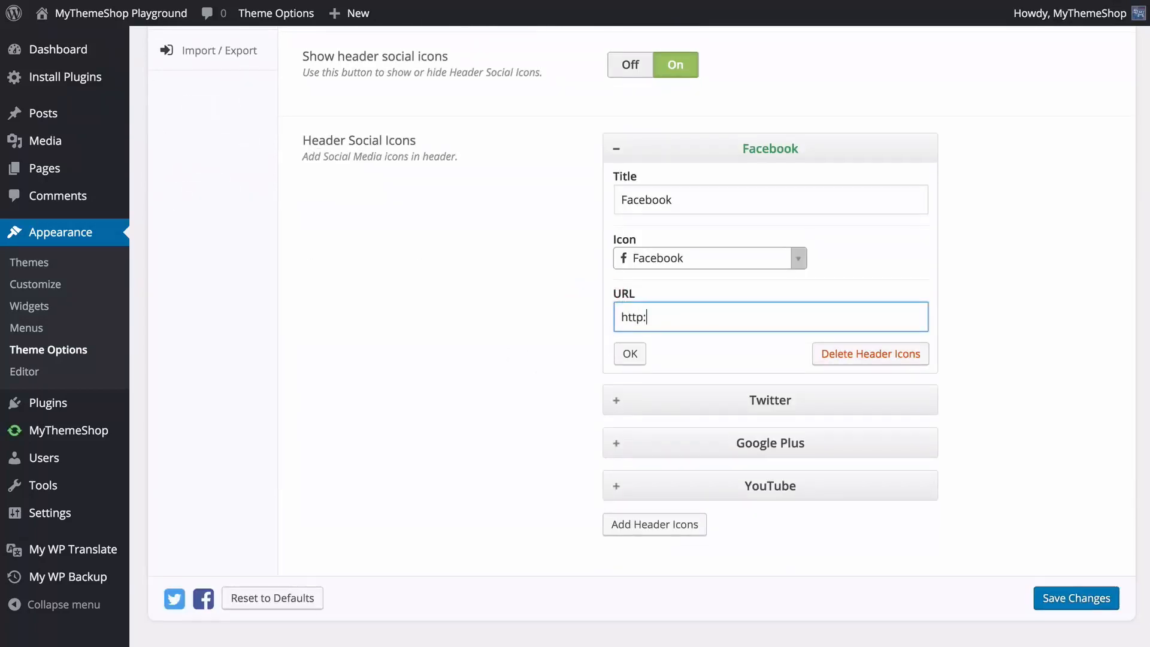
{"action": "type", "text": "//facebook.com/mytheme"}
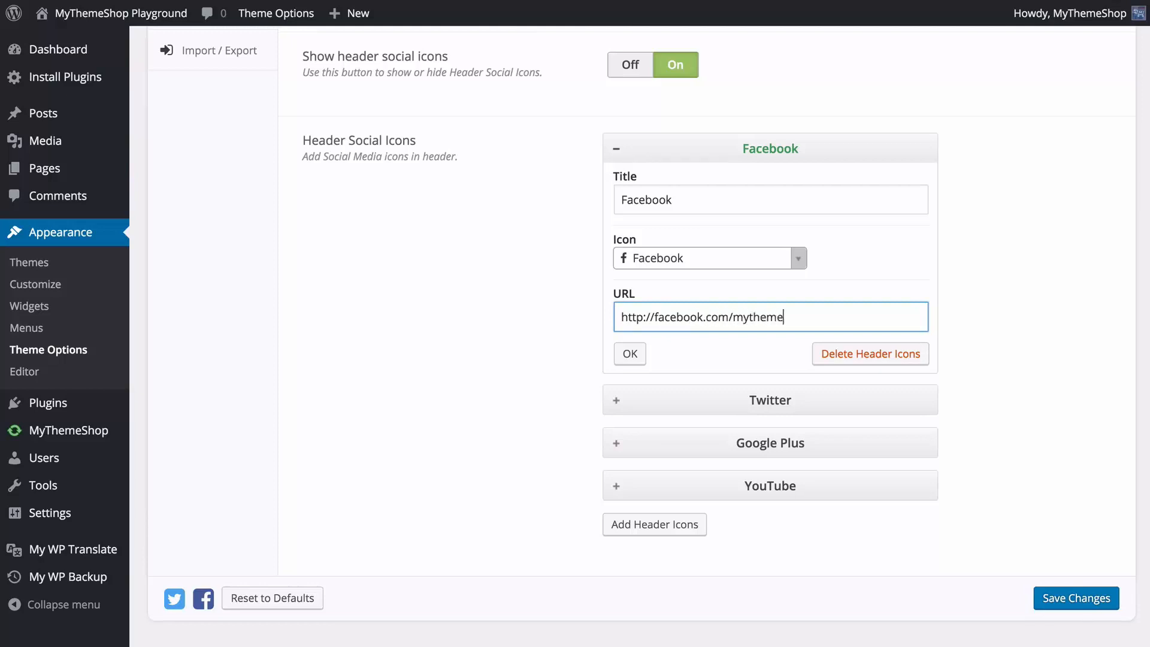
{"action": "type", "text": "shop"}
{"action": "left_click", "coordinate": [798, 257]}
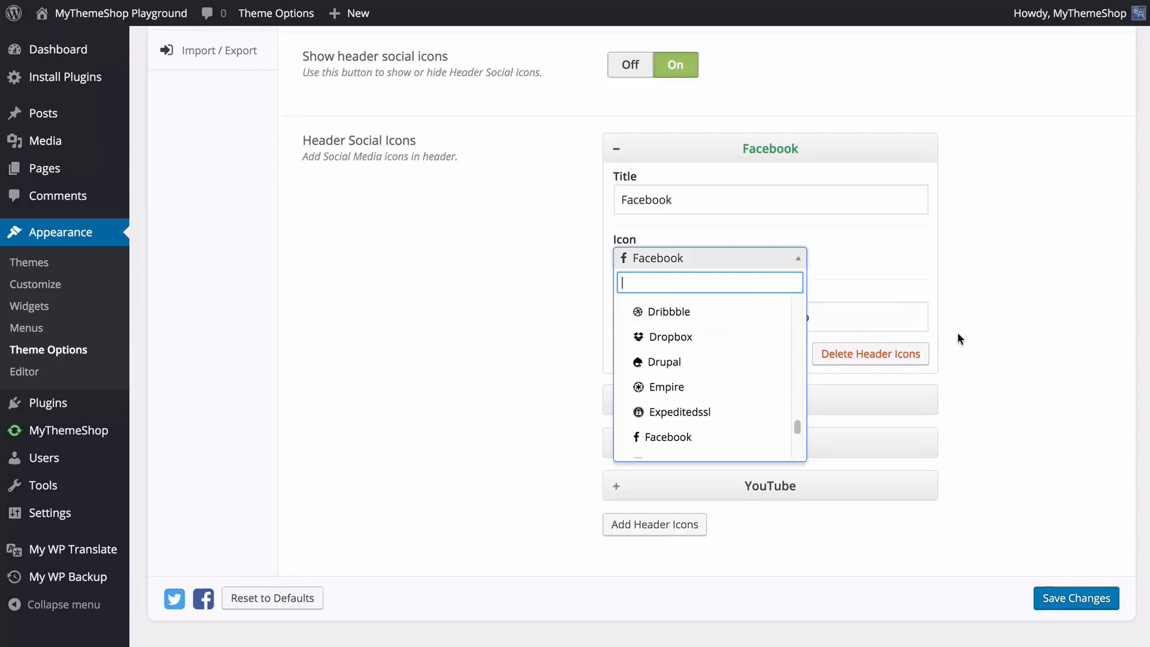
{"action": "left_click", "coordinate": [996, 323]}
{"action": "left_click", "coordinate": [613, 149]}
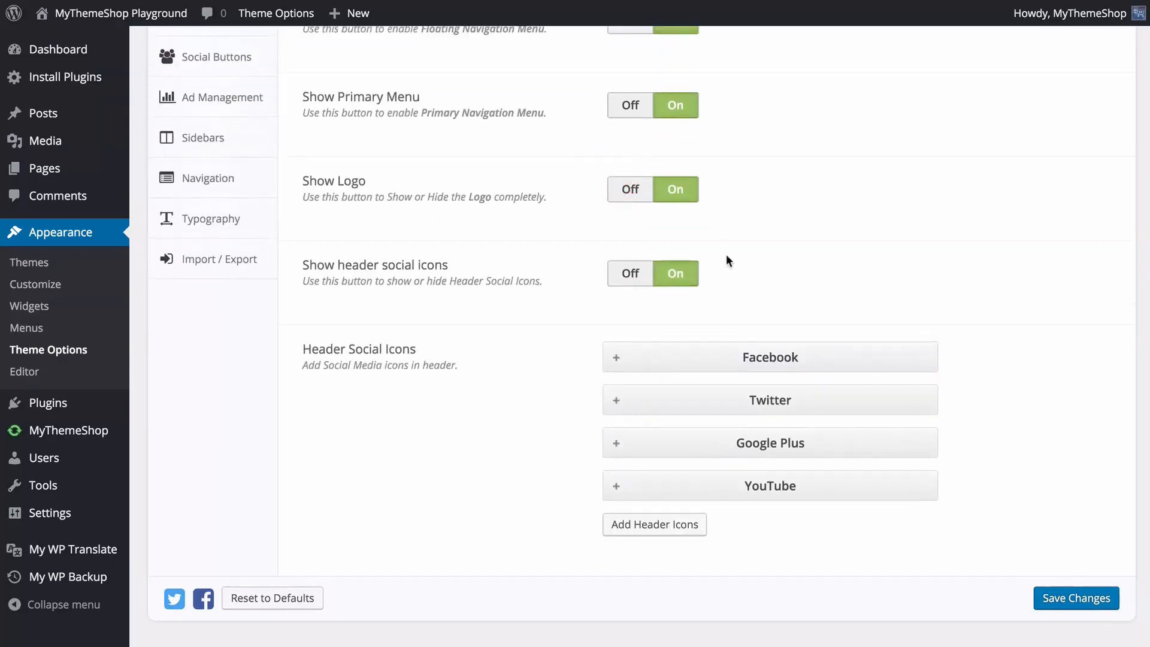
{"action": "left_click_drag", "start_coordinate": [730, 362], "coordinate": [727, 440]}
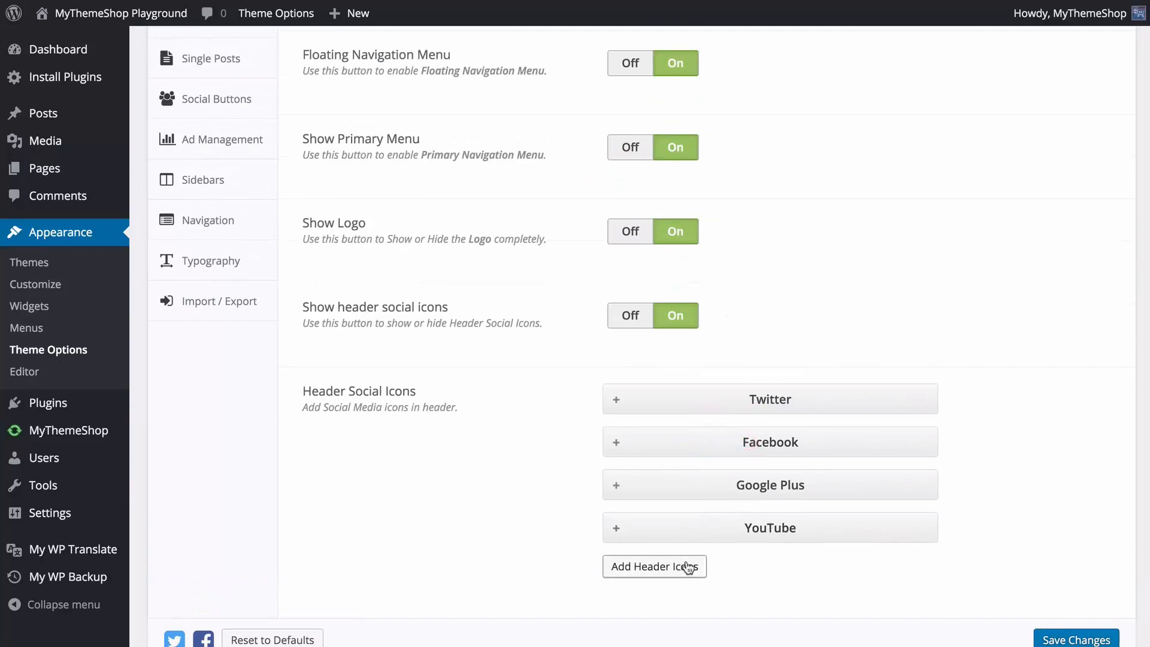
Try out a new header icon entry by browsing its Icon choices, and delete the entry.
{"action": "left_click", "coordinate": [690, 566]}
{"action": "scroll", "coordinate": [563, 368], "scroll_direction": "down", "scroll_amount": 5}
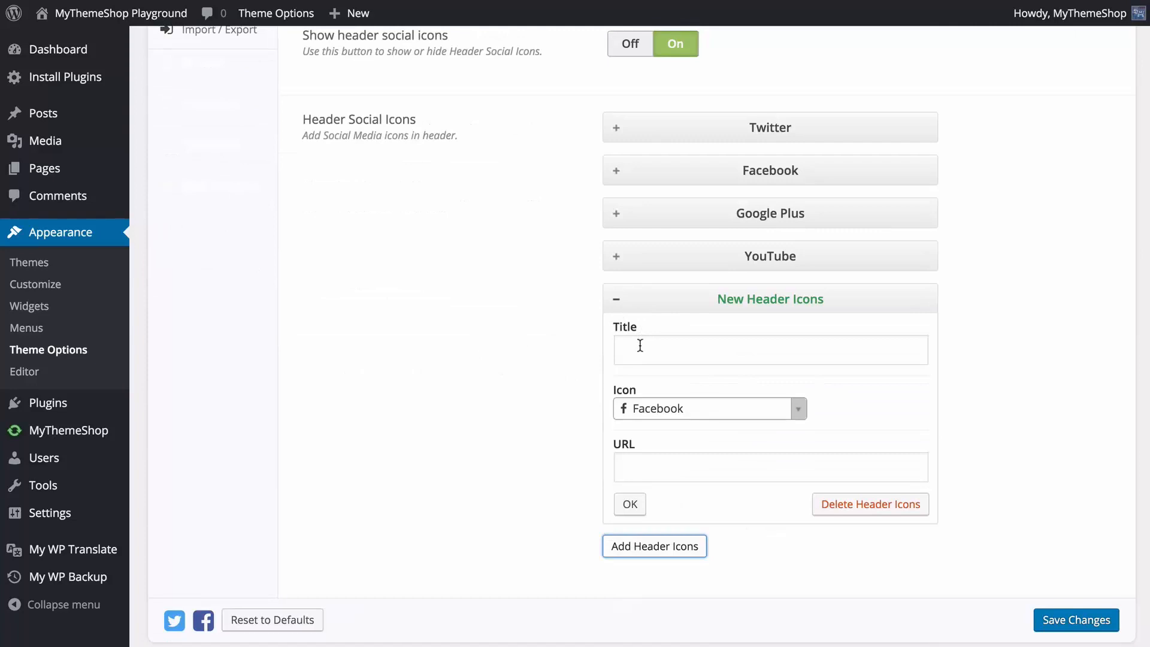
{"action": "left_click", "coordinate": [753, 408]}
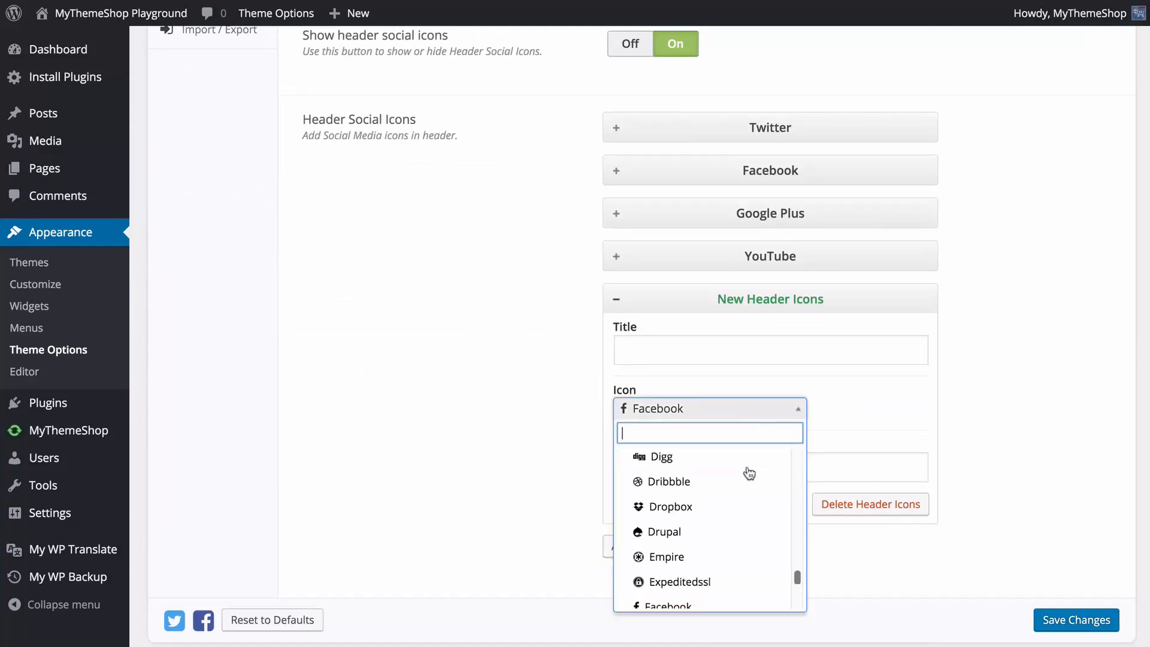
{"action": "scroll", "coordinate": [749, 475], "scroll_direction": "down", "scroll_amount": 12}
{"action": "scroll", "coordinate": [753, 506], "scroll_direction": "up", "scroll_amount": 20}
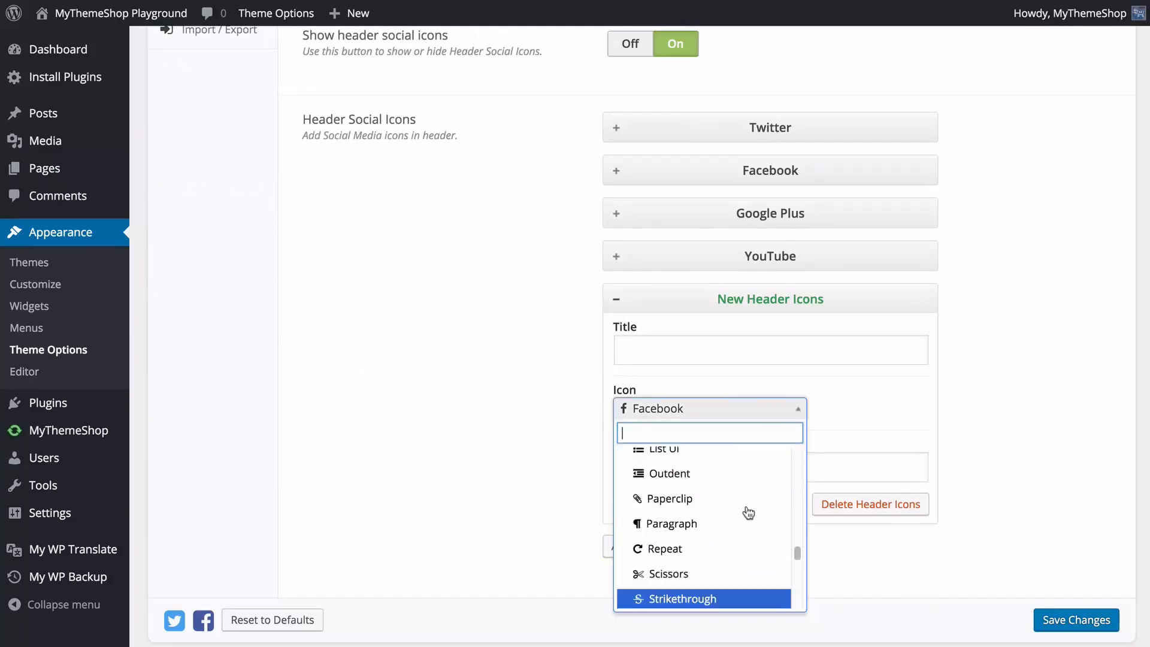
{"action": "scroll", "coordinate": [748, 512], "scroll_direction": "up", "scroll_amount": 15}
{"action": "left_click", "coordinate": [987, 436]}
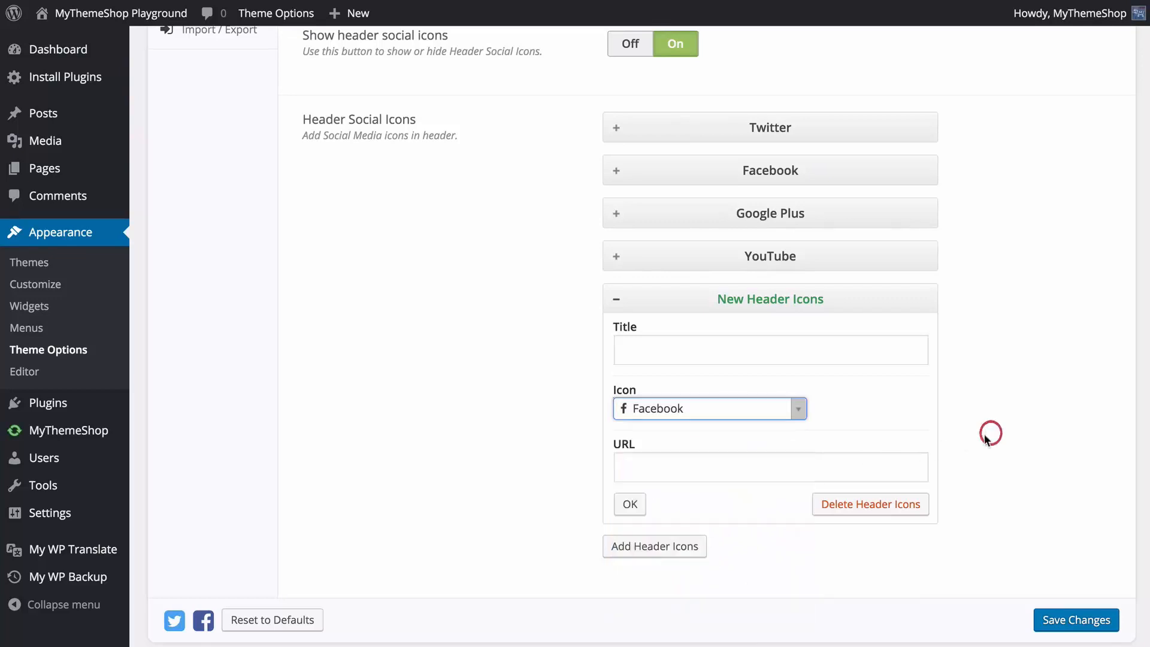
{"action": "left_click", "coordinate": [870, 506]}
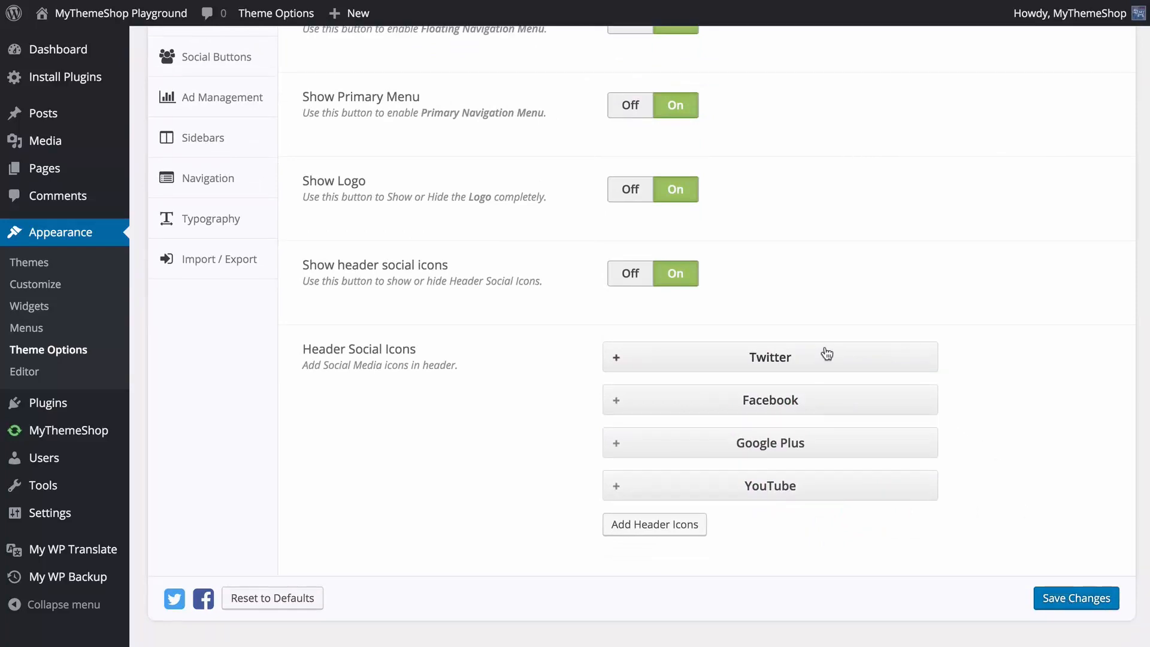
Save the changes to the header settings.
{"action": "left_click", "coordinate": [1054, 599]}
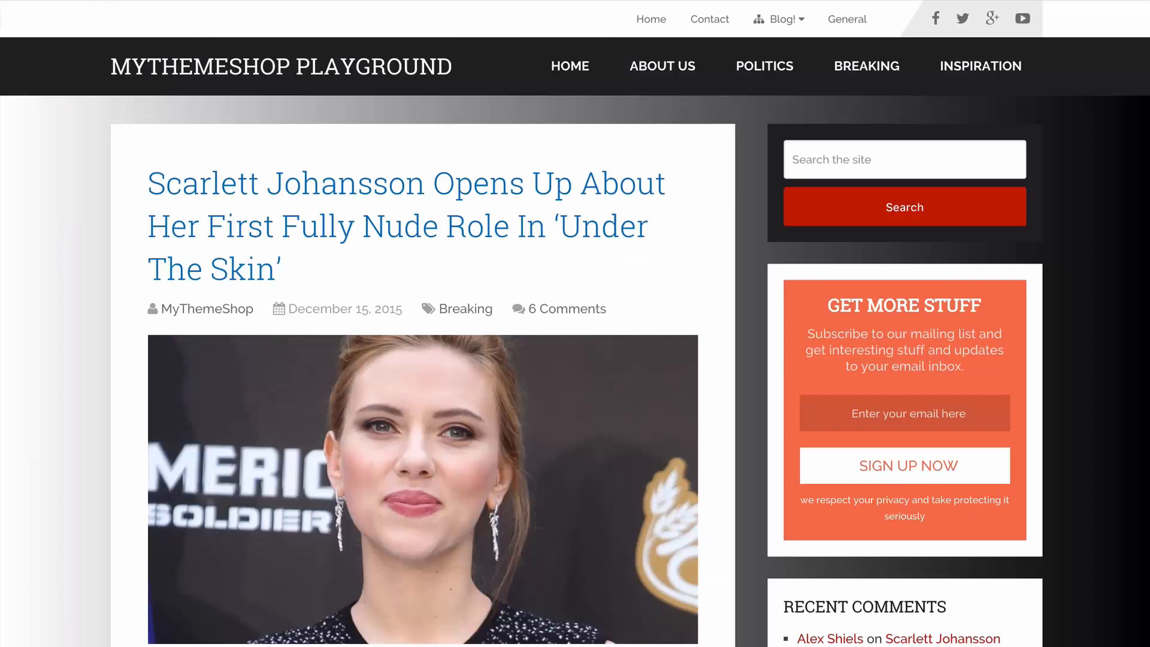
Return from the site preview to the theme's Homepage settings and turn on the Homepage Slider.
{"action": "left_click", "coordinate": [64, 0]}
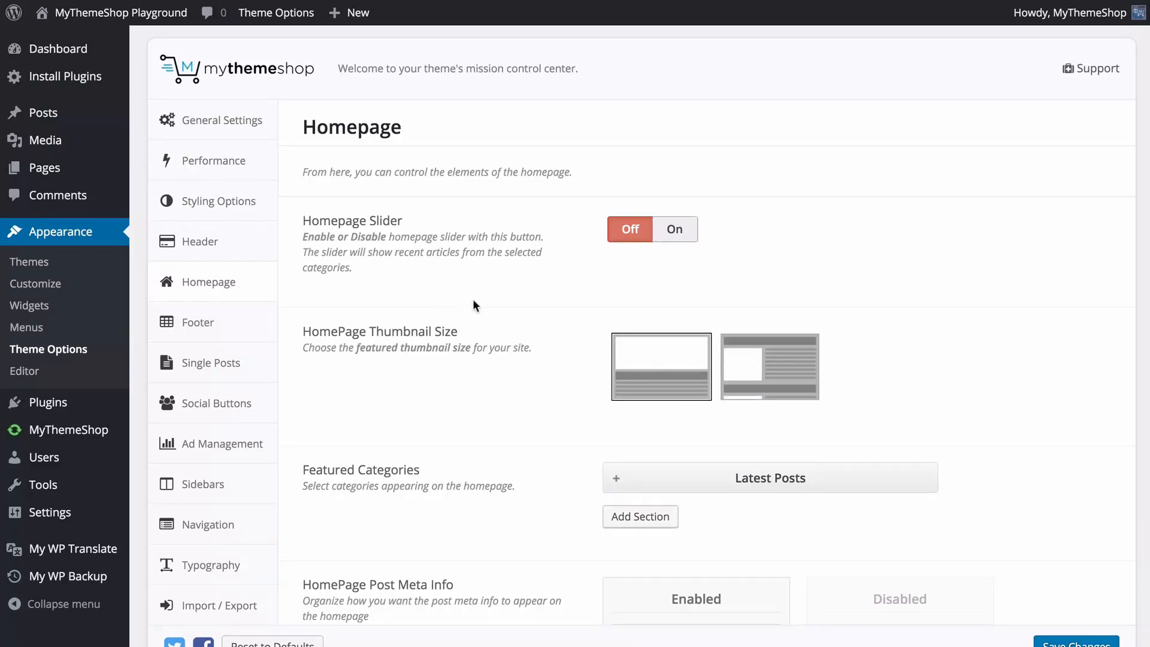
{"action": "left_click", "coordinate": [676, 231]}
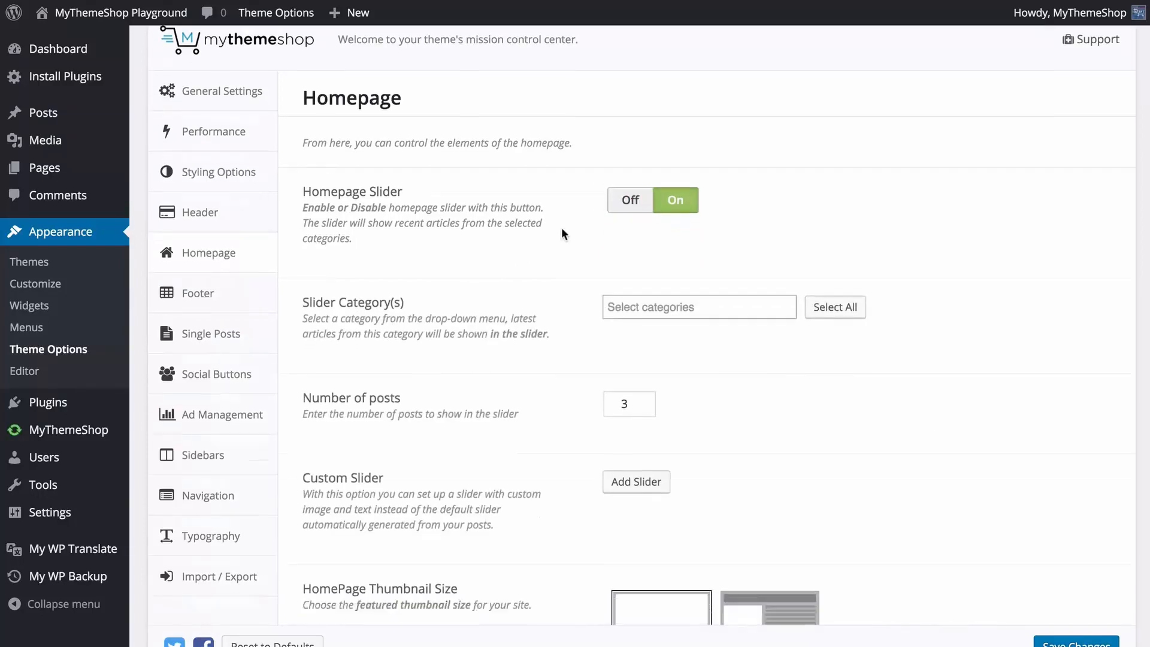
Add Business and Breaking as slider categories and remove both again.
{"action": "scroll", "coordinate": [562, 227], "scroll_direction": "down", "scroll_amount": 2}
{"action": "scroll", "coordinate": [641, 196], "scroll_direction": "down", "scroll_amount": 1}
{"action": "left_click", "coordinate": [639, 237]}
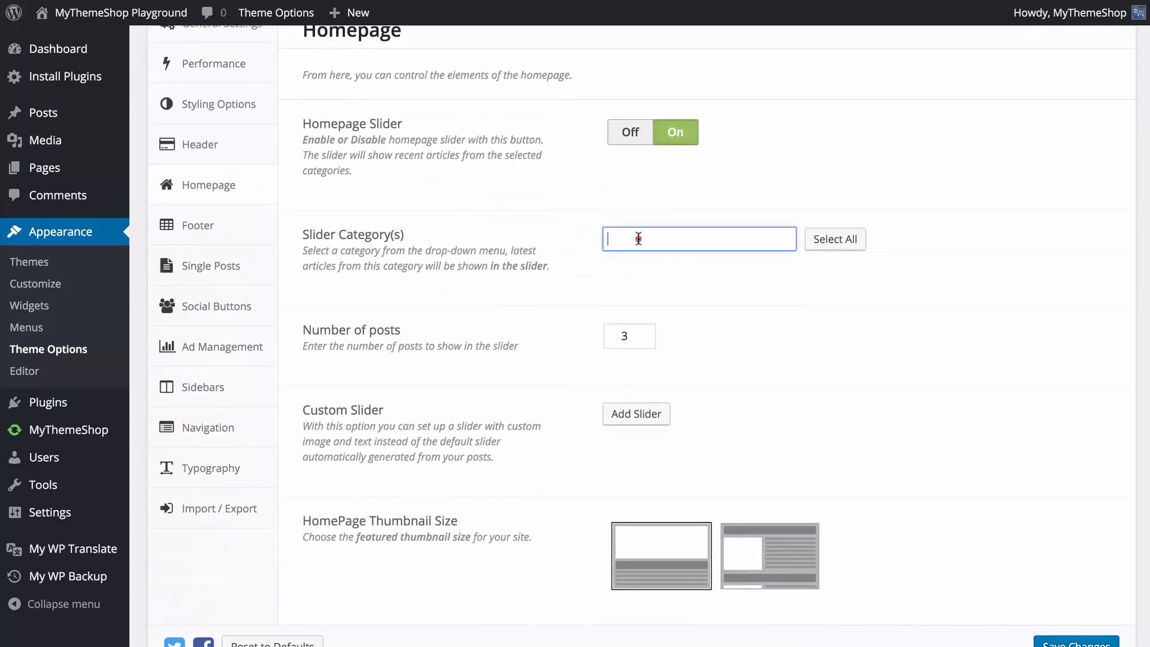
{"action": "left_click_drag", "start_coordinate": [790, 293], "coordinate": [789, 264]}
{"action": "left_click", "coordinate": [724, 313]}
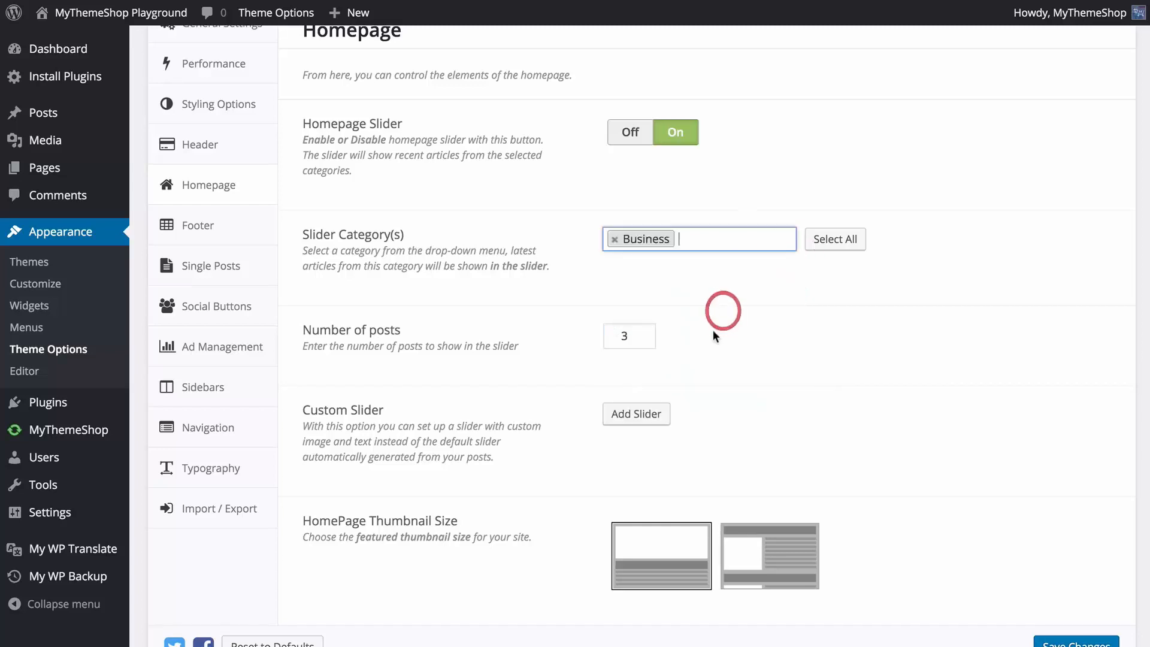
{"action": "left_click", "coordinate": [753, 242]}
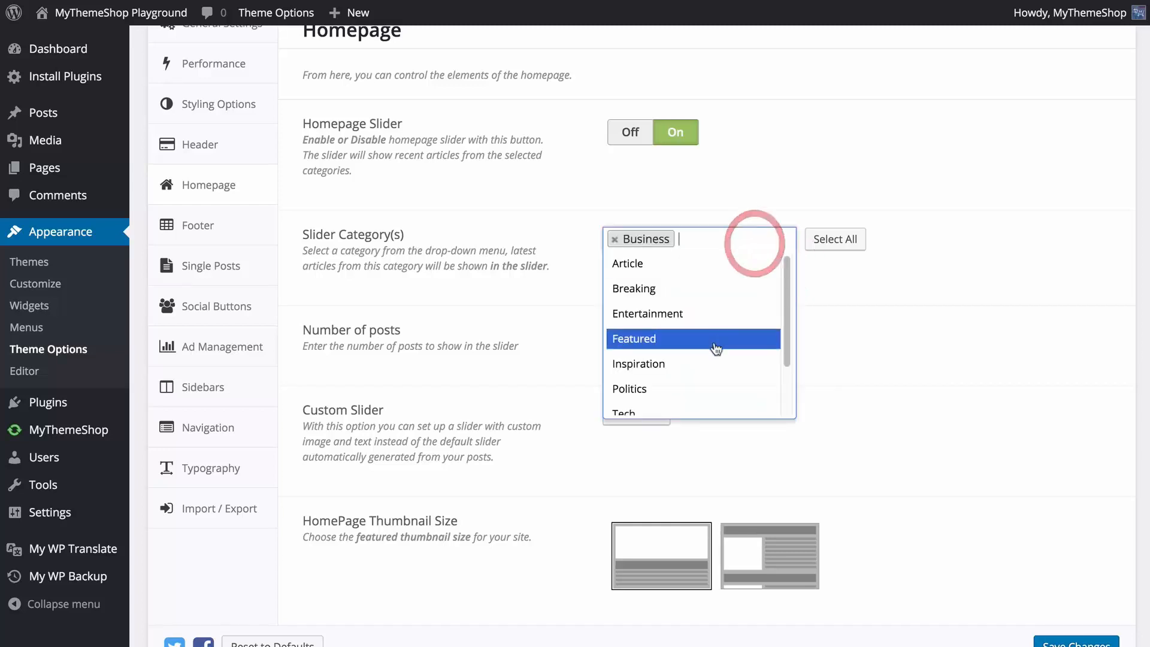
{"action": "left_click", "coordinate": [683, 289]}
{"action": "left_click", "coordinate": [614, 240]}
{"action": "left_click", "coordinate": [614, 240]}
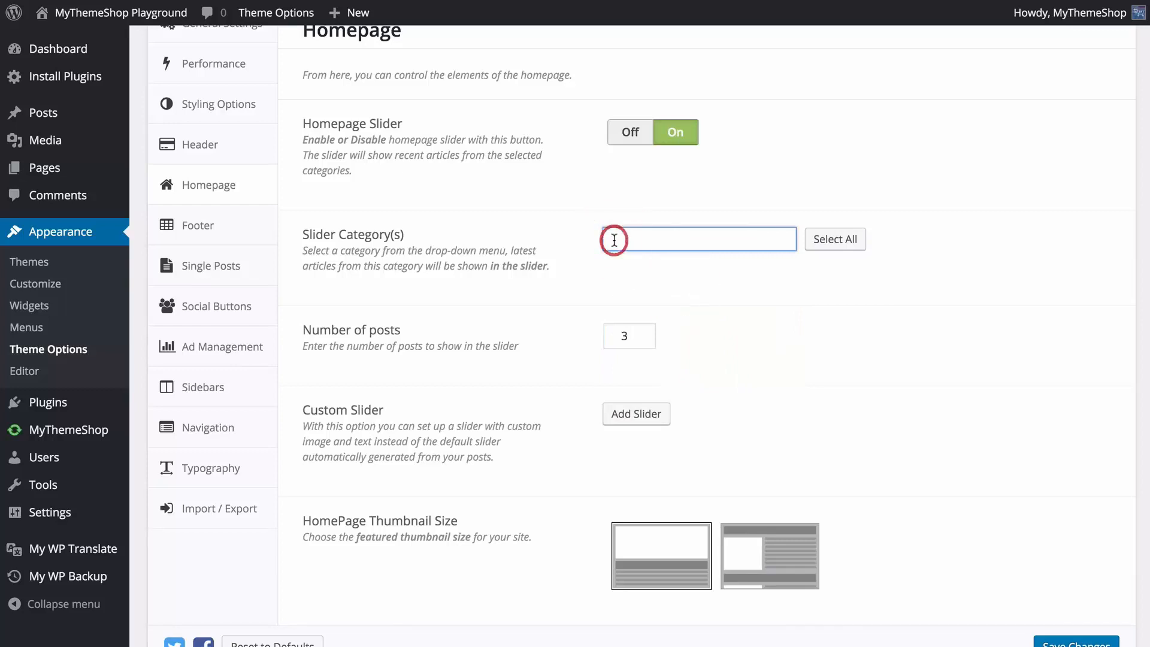
Select all available categories for the homepage slider.
{"action": "left_click", "coordinate": [820, 242]}
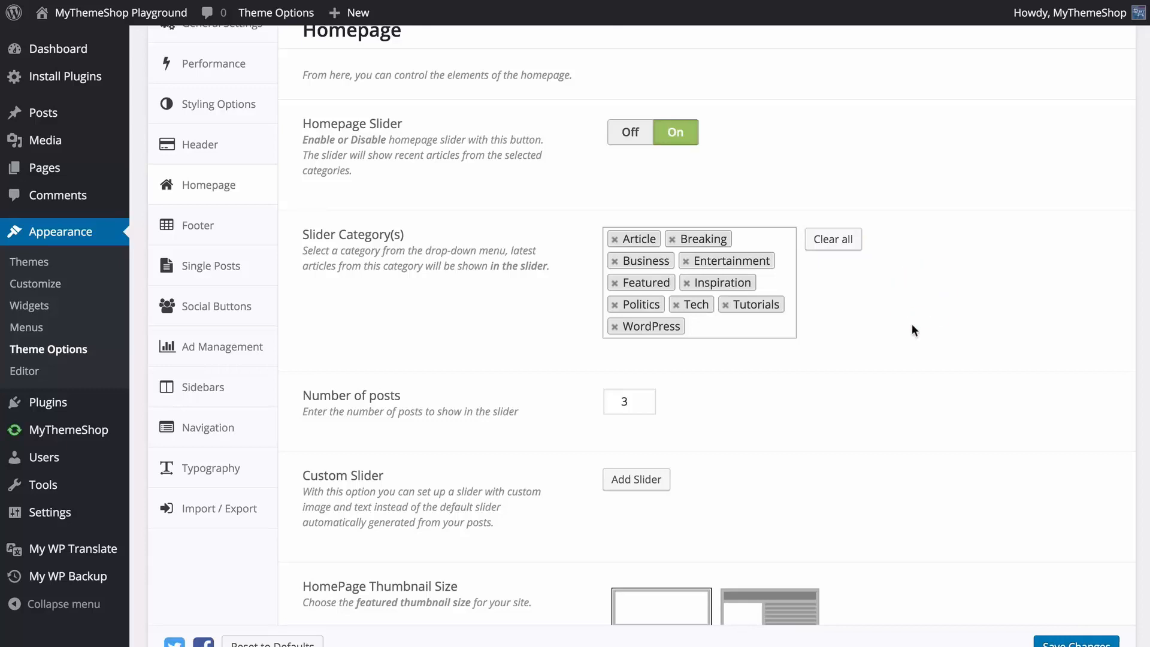
Try out a new custom slide by checking its title, image upload and link settings, and collapse the entry.
{"action": "scroll", "coordinate": [912, 327], "scroll_direction": "down", "scroll_amount": 2}
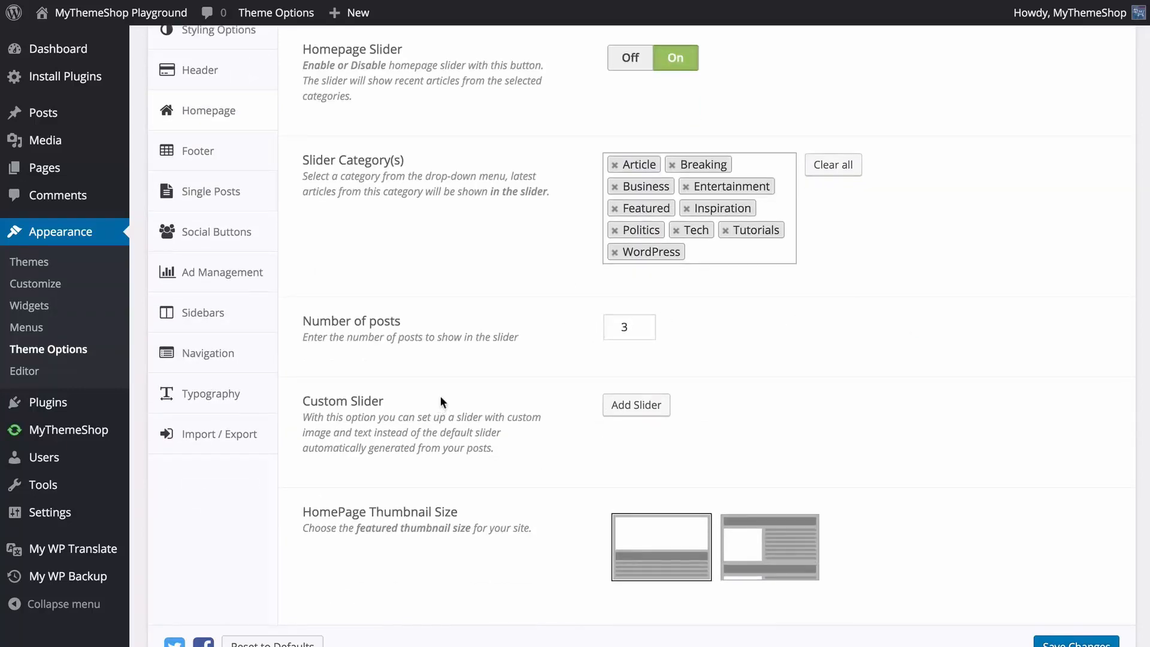
{"action": "left_click", "coordinate": [614, 412]}
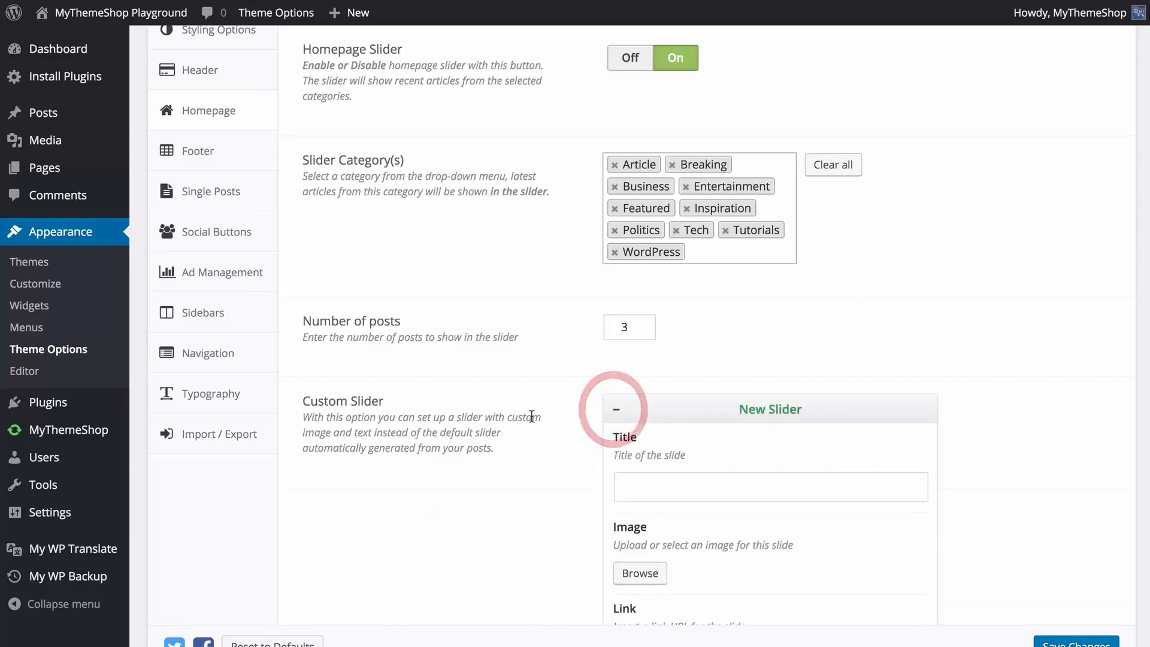
{"action": "scroll", "coordinate": [412, 421], "scroll_direction": "down", "scroll_amount": 4}
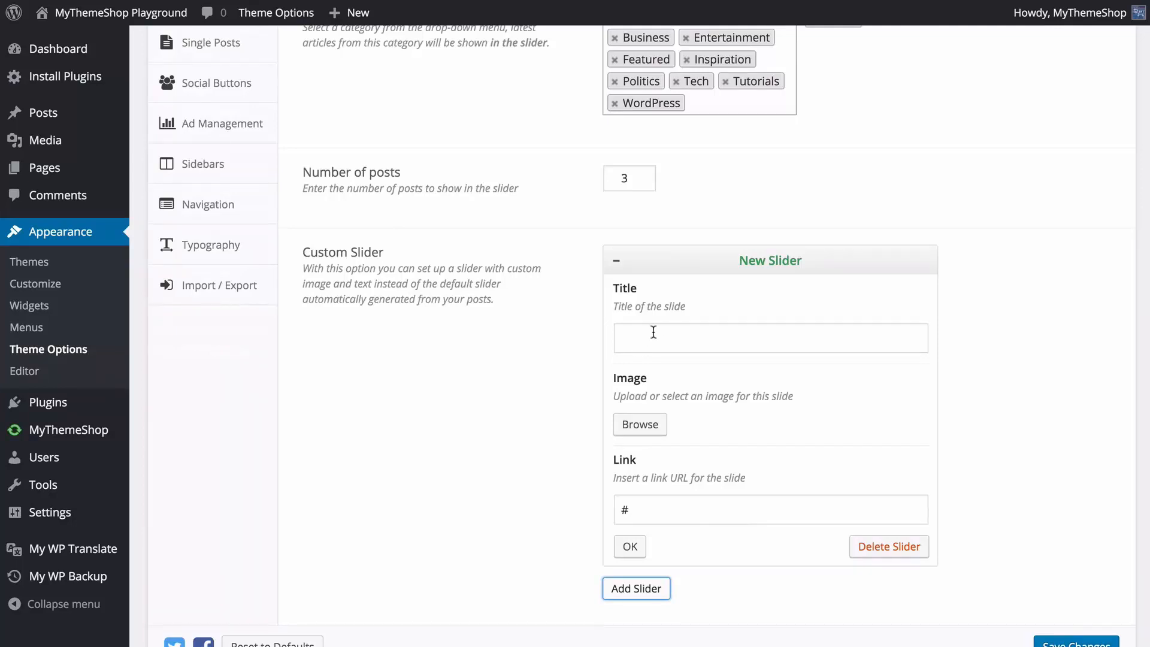
{"action": "left_click", "coordinate": [654, 332]}
{"action": "left_click", "coordinate": [651, 426]}
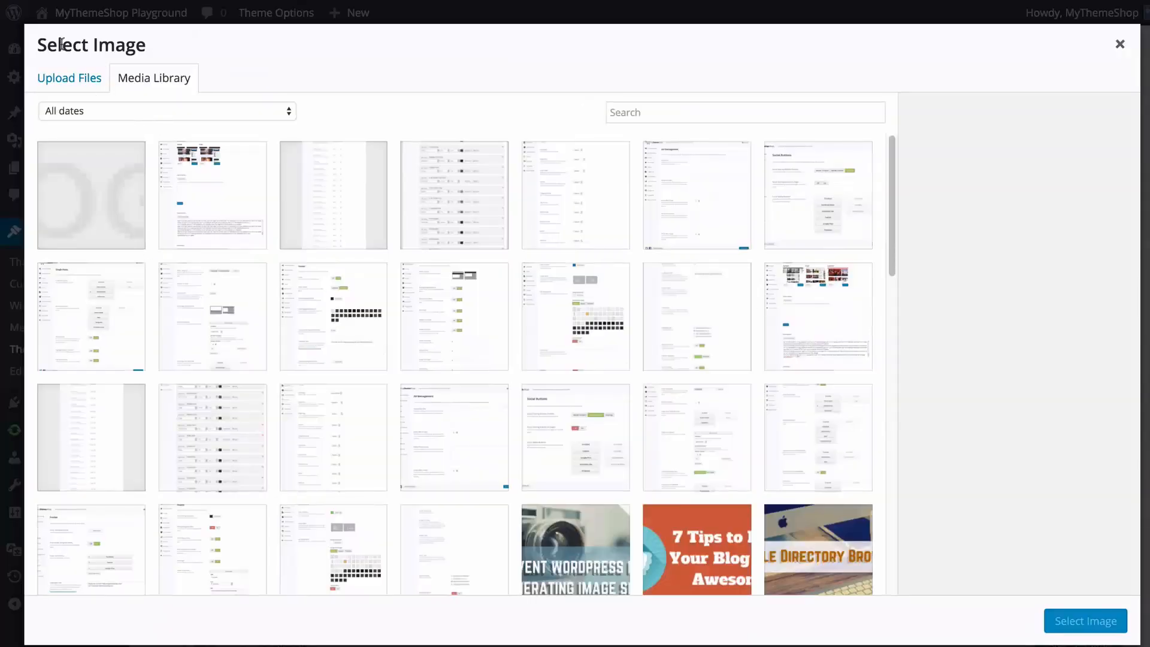
{"action": "left_click", "coordinate": [67, 82]}
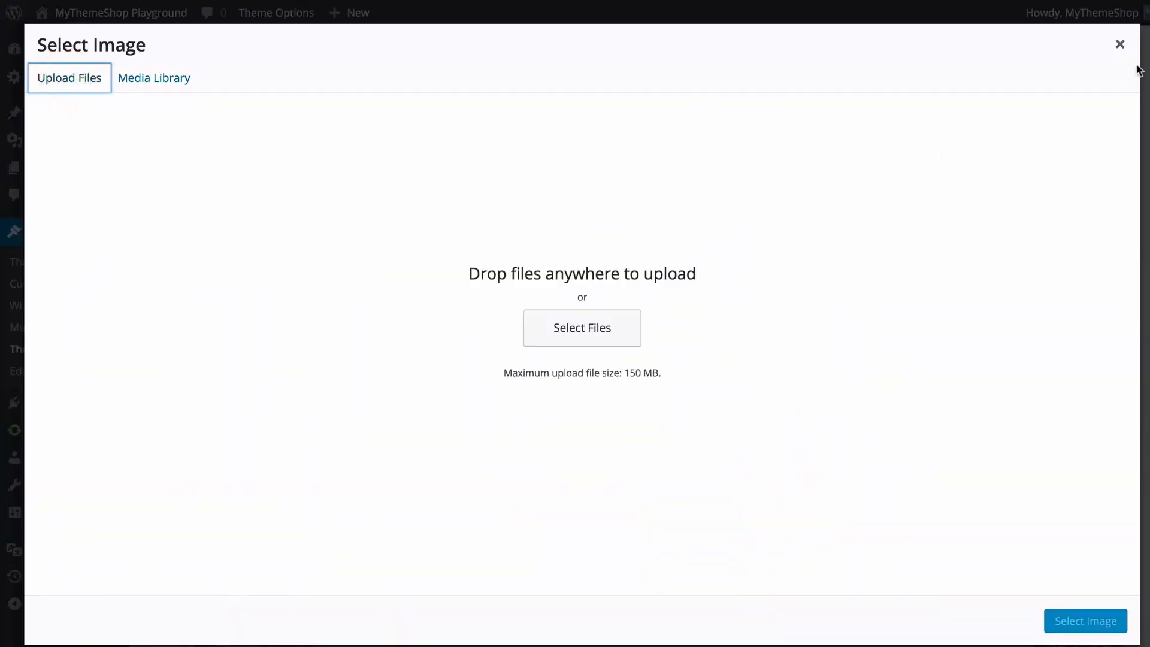
{"action": "left_click", "coordinate": [1118, 45]}
{"action": "scroll", "coordinate": [777, 424], "scroll_direction": "down", "scroll_amount": 1}
{"action": "left_click", "coordinate": [695, 473]}
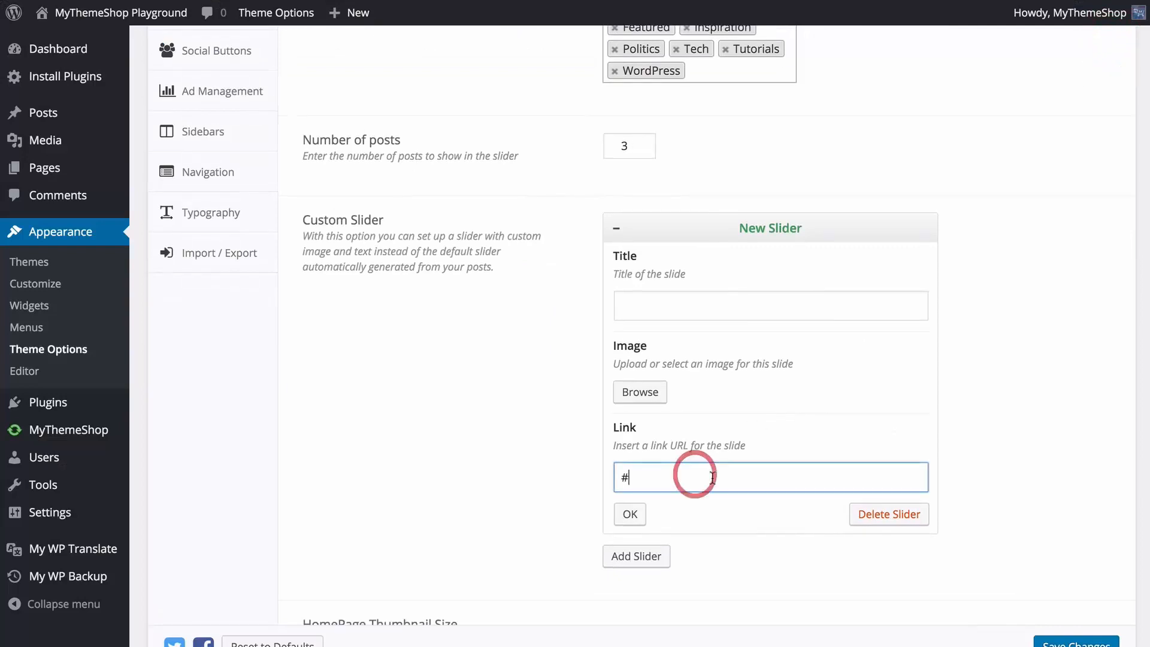
{"action": "left_click", "coordinate": [985, 466]}
{"action": "left_click", "coordinate": [630, 513]}
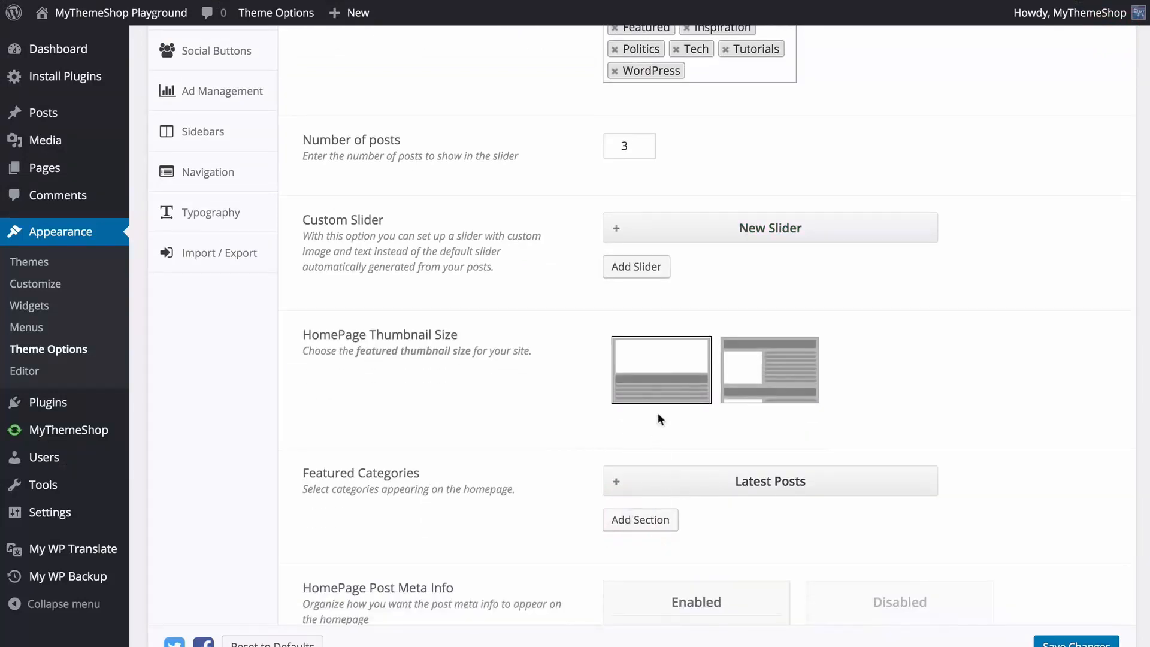
Add a second custom slide and delete both custom slides.
{"action": "left_click", "coordinate": [638, 270]}
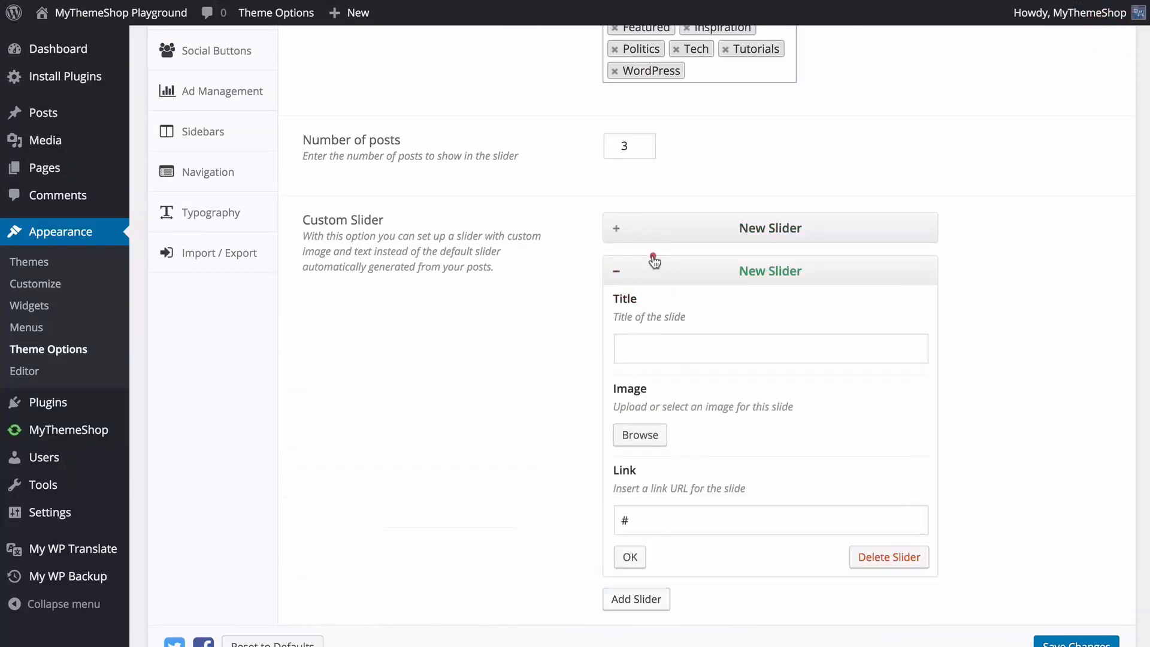
{"action": "left_click_drag", "start_coordinate": [655, 257], "coordinate": [672, 292]}
{"action": "left_click", "coordinate": [616, 273]}
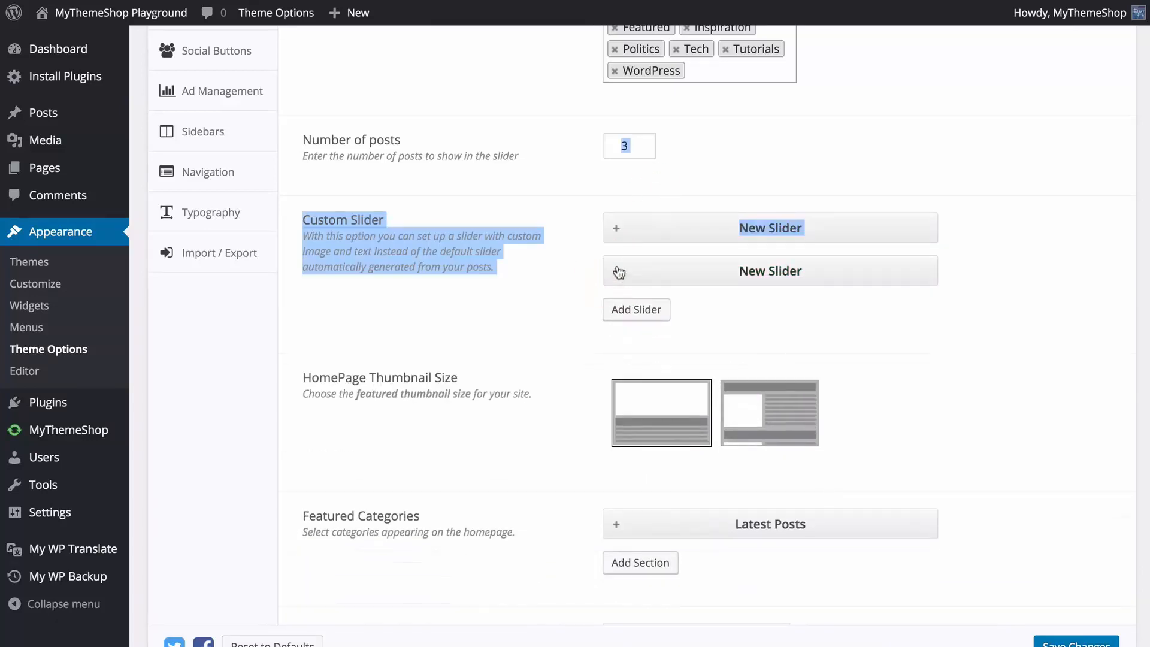
{"action": "left_click", "coordinate": [616, 273]}
{"action": "left_click", "coordinate": [875, 559]}
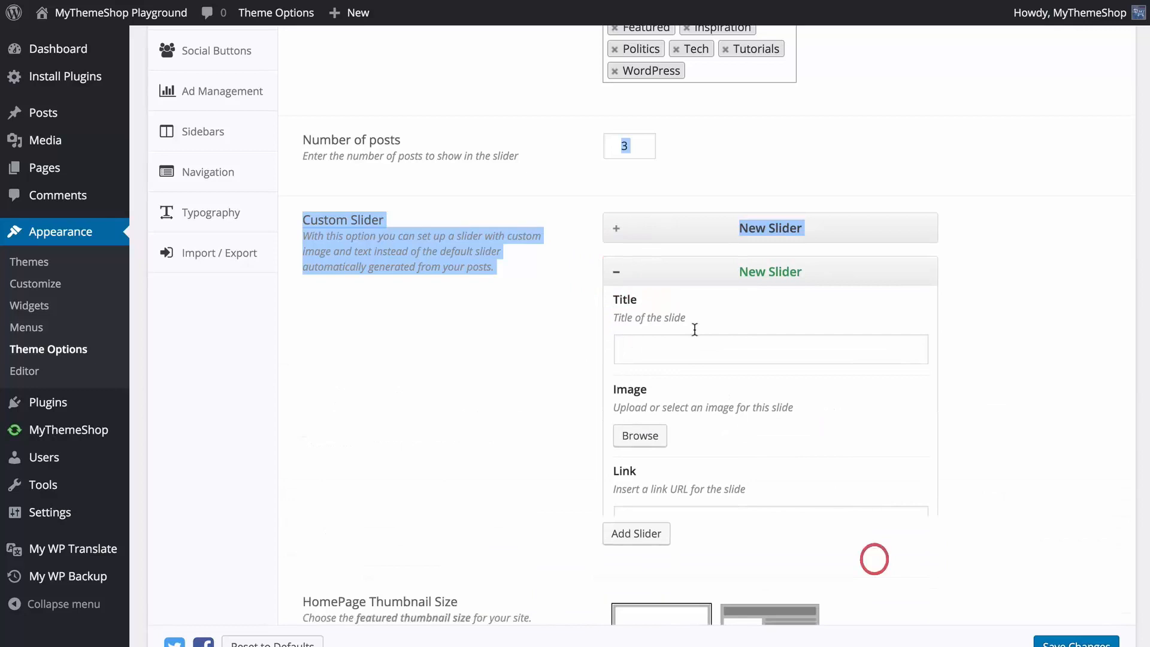
{"action": "left_click", "coordinate": [616, 227]}
{"action": "left_click", "coordinate": [909, 515]}
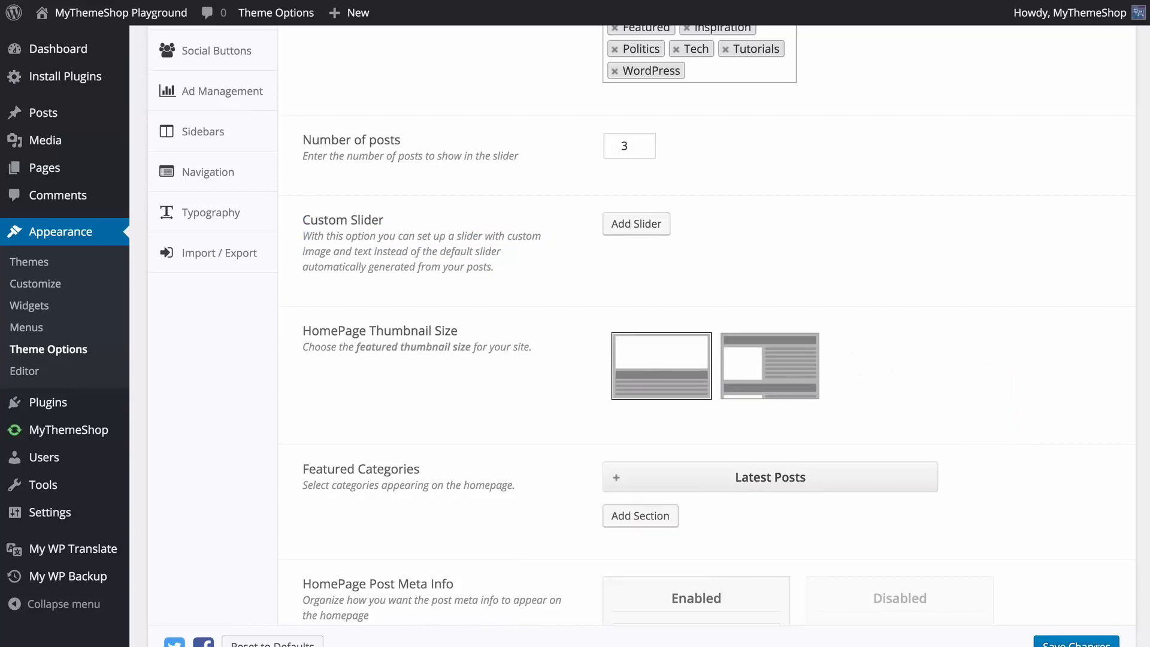
Preview the slider on the site's homepage by switching through its slides.
{"action": "scroll", "coordinate": [337, 35], "scroll_direction": "down", "scroll_amount": 4}
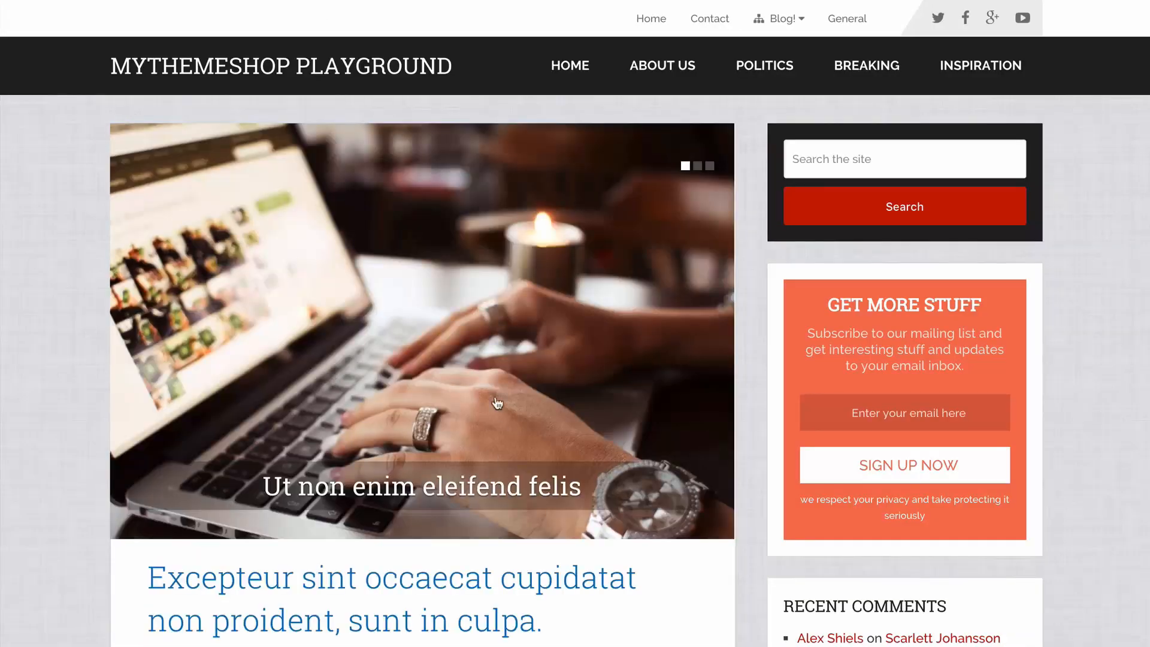
{"action": "left_click", "coordinate": [699, 168]}
{"action": "left_click", "coordinate": [709, 167]}
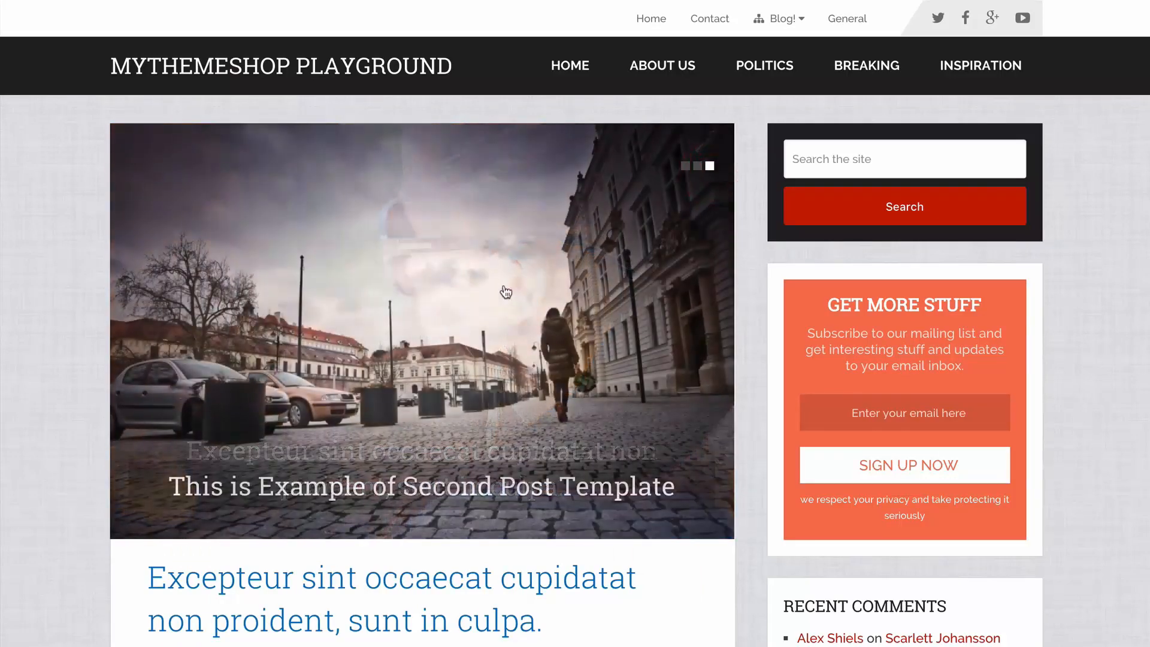
{"action": "left_click", "coordinate": [685, 166]}
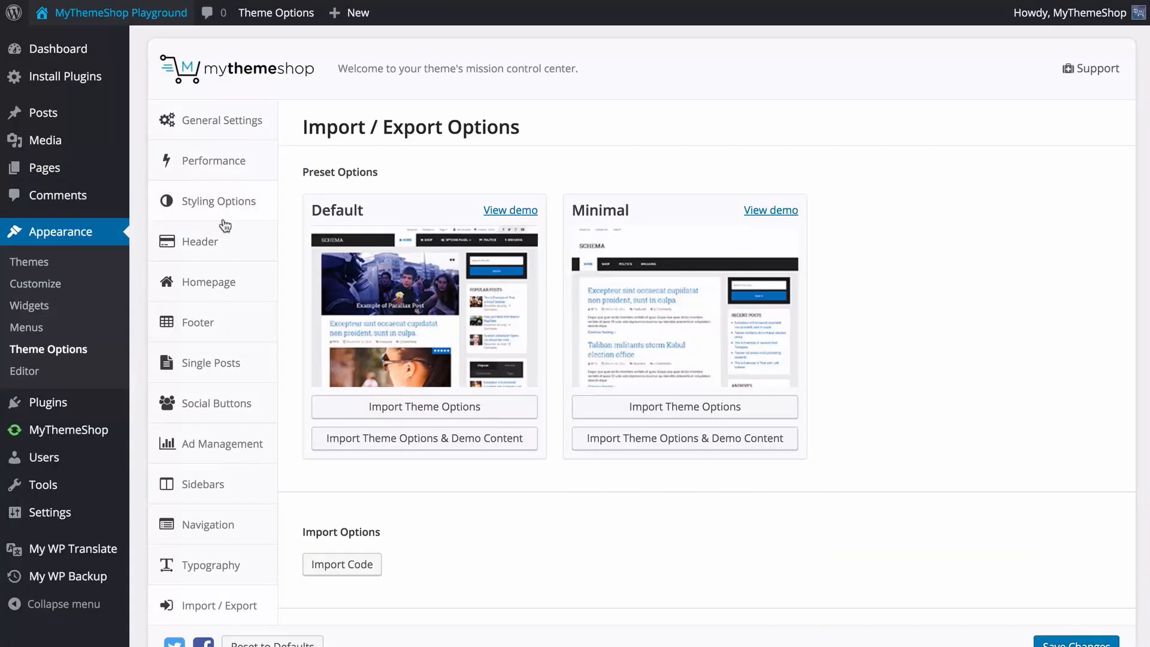
Set the HomePage Thumbnail Size to the small thumbnail beside the text and save the changes.
{"action": "left_click", "coordinate": [226, 282]}
{"action": "scroll", "coordinate": [407, 322], "scroll_direction": "down", "scroll_amount": 10}
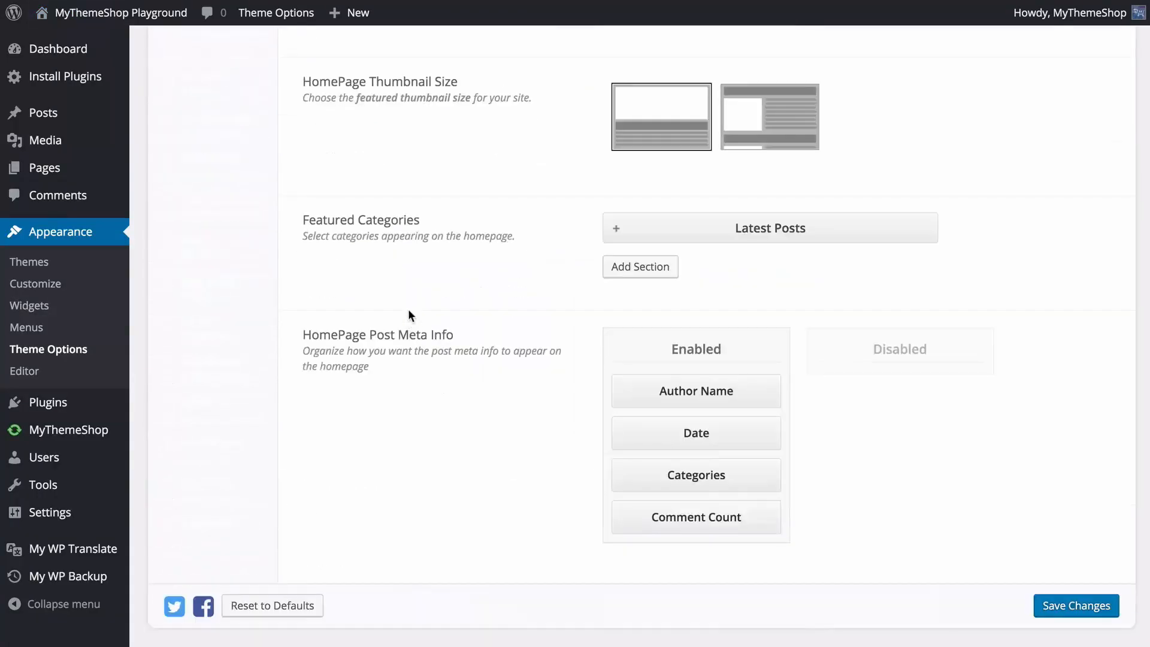
{"action": "scroll", "coordinate": [415, 282], "scroll_direction": "up", "scroll_amount": 1}
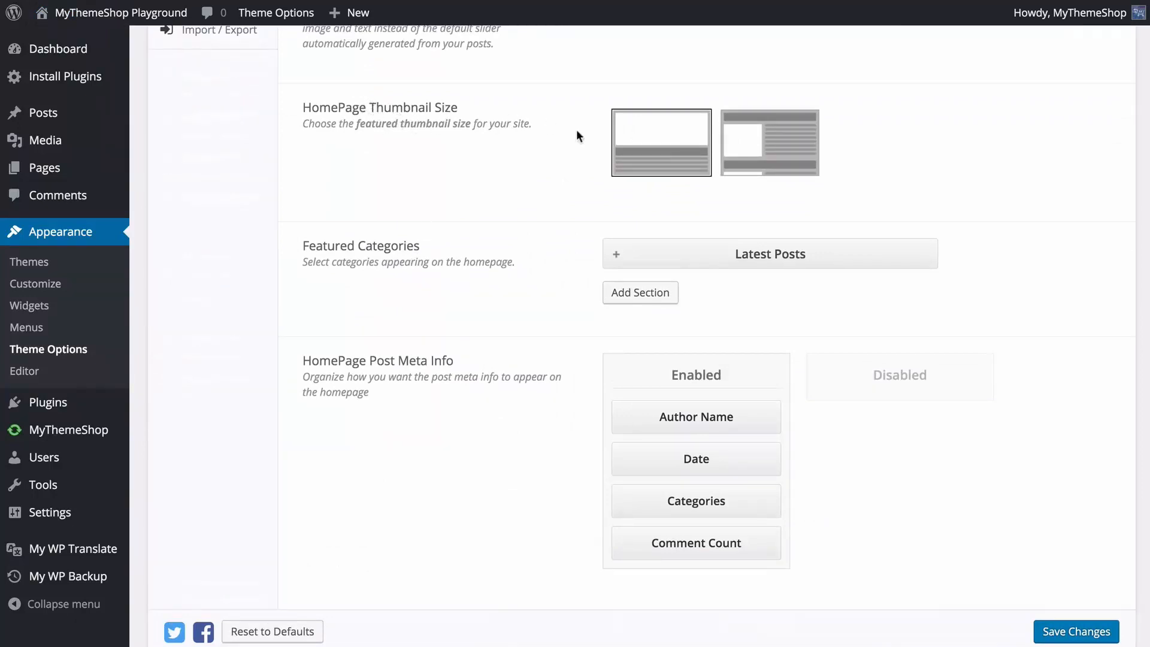
{"action": "left_click", "coordinate": [623, 143]}
{"action": "left_click", "coordinate": [765, 154]}
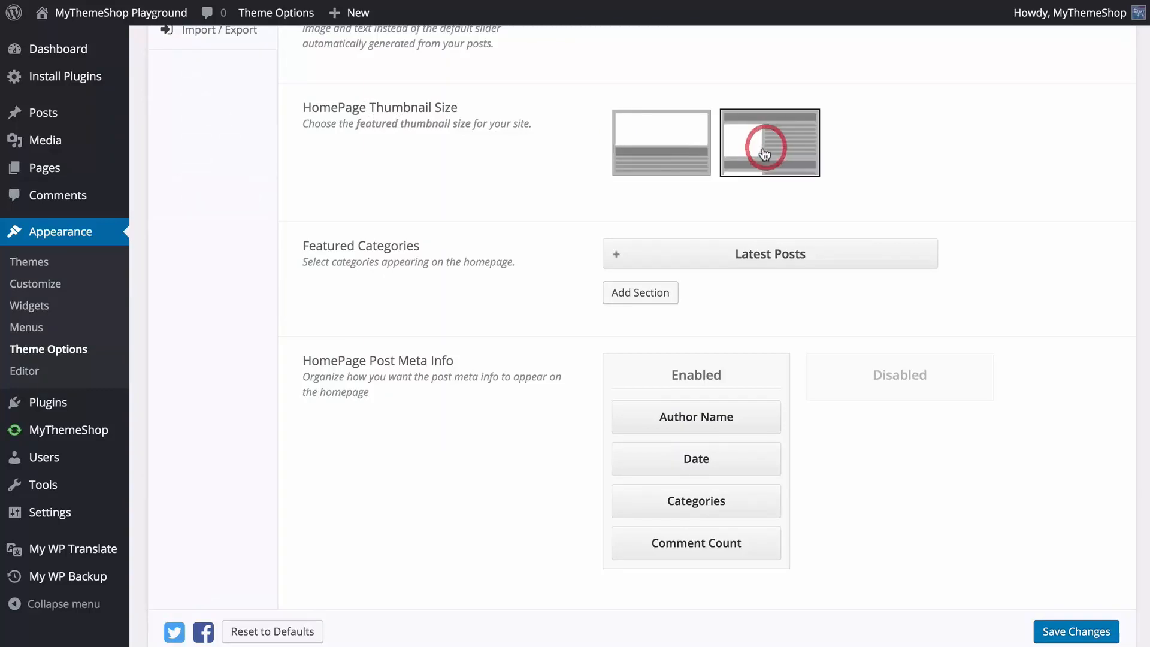
{"action": "left_click", "coordinate": [1076, 631]}
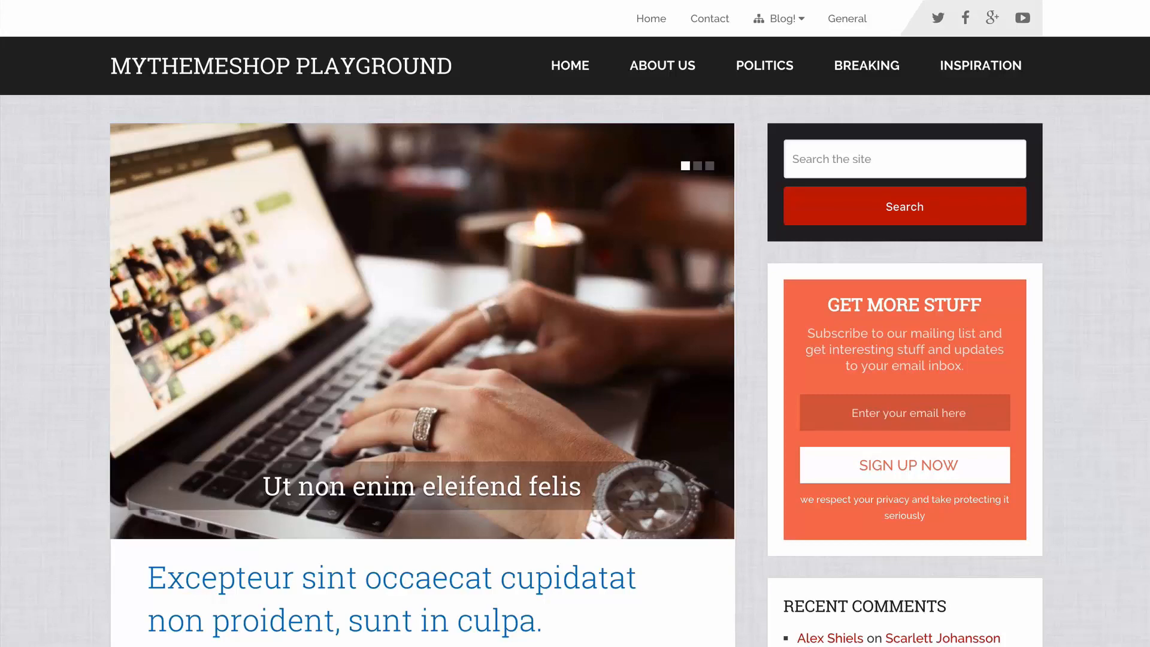
Check the thumbnail layout of the post list on the site's homepage.
{"action": "left_click", "coordinate": [64, 1]}
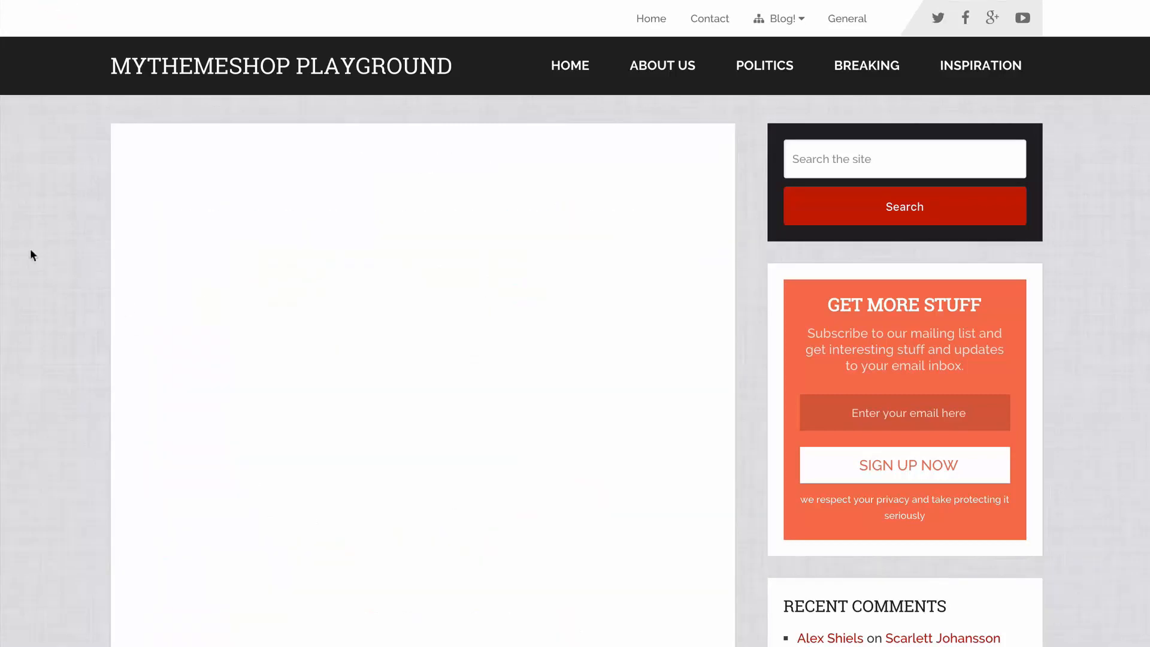
{"action": "scroll", "coordinate": [242, 144], "scroll_direction": "down", "scroll_amount": 10}
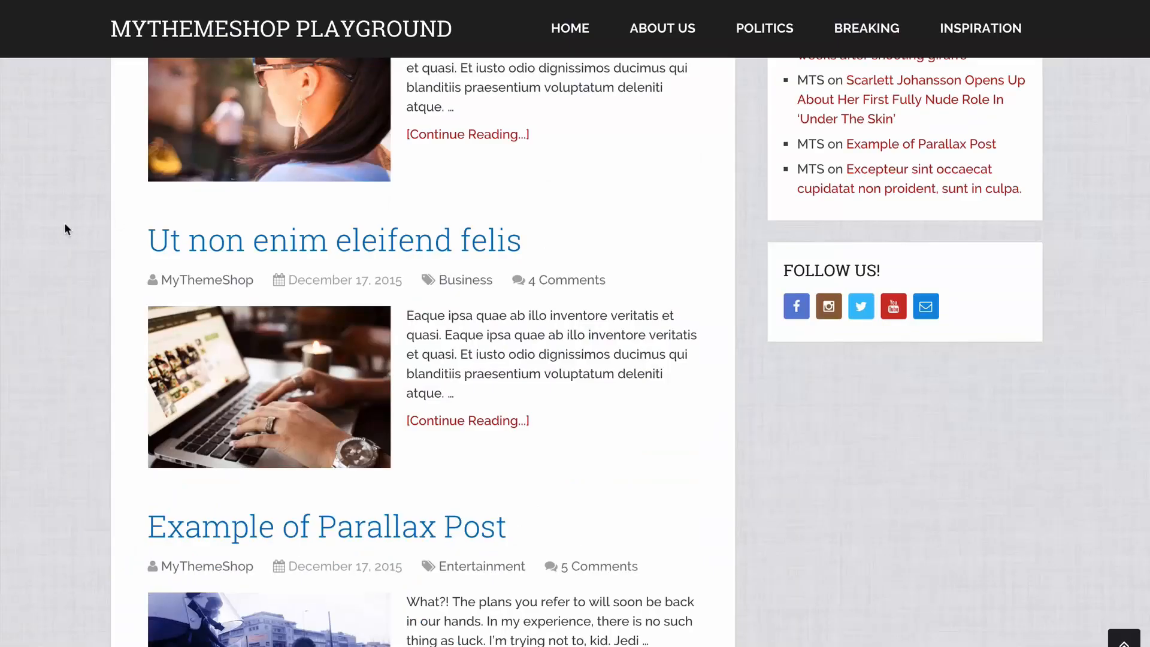
{"action": "scroll", "coordinate": [150, 189], "scroll_direction": "up", "scroll_amount": 1}
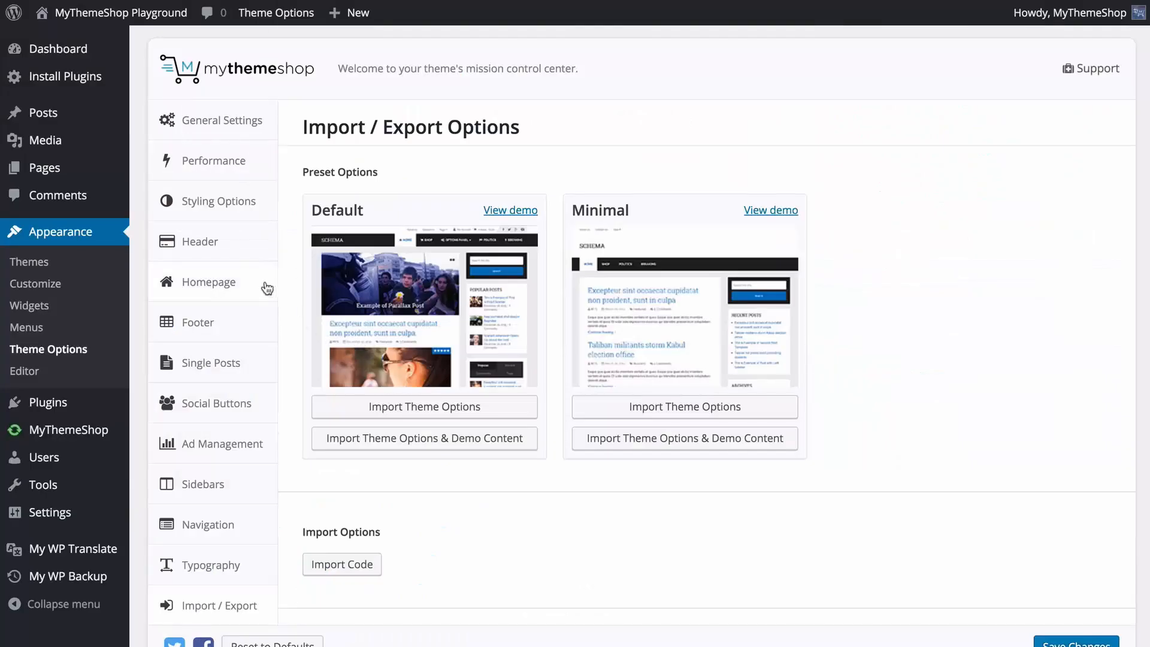
Expand the Latest Posts section under Featured Categories and look through its category choices, keeping Latest Posts.
{"action": "left_click", "coordinate": [268, 286]}
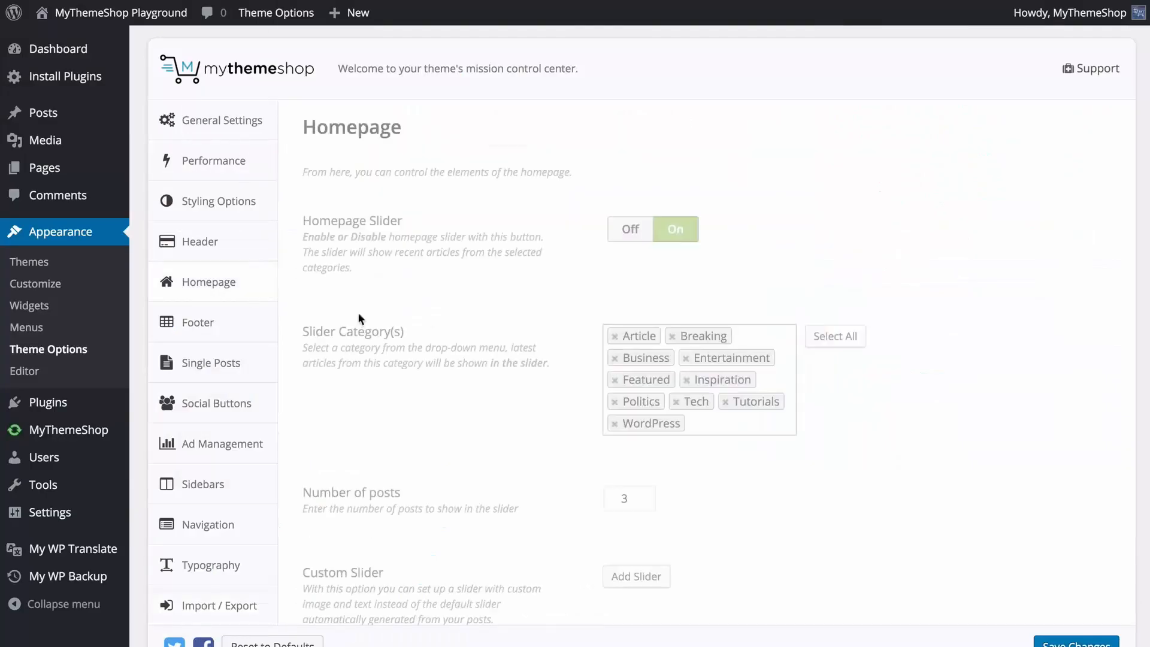
{"action": "scroll", "coordinate": [426, 331], "scroll_direction": "down", "scroll_amount": 10}
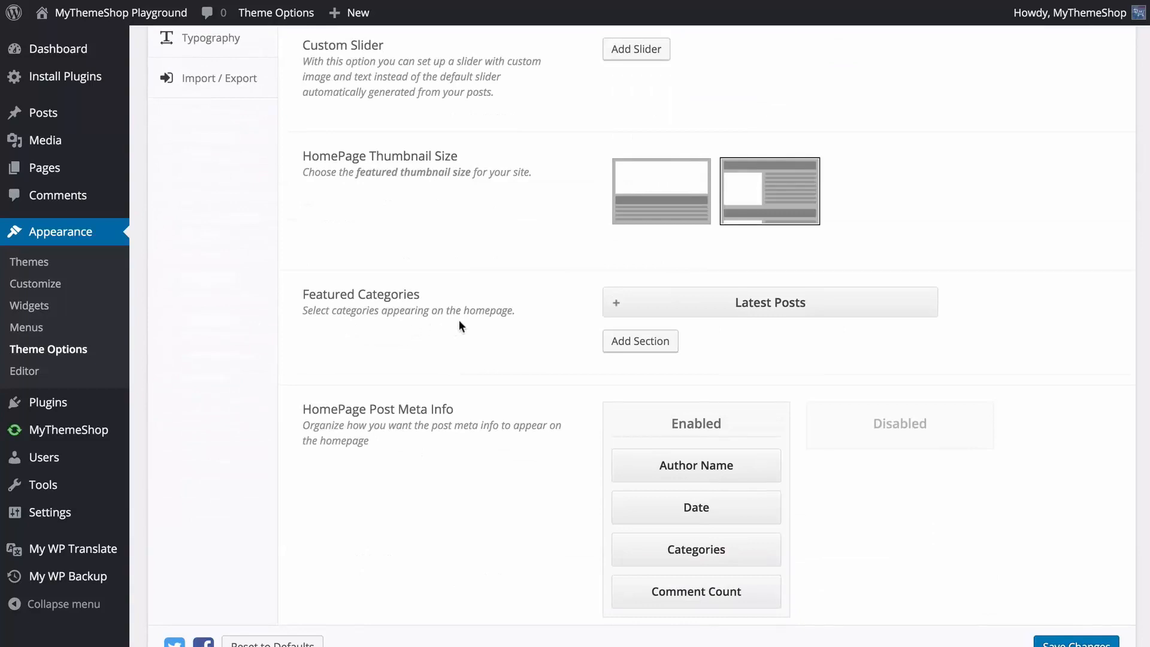
{"action": "scroll", "coordinate": [487, 307], "scroll_direction": "down", "scroll_amount": 1}
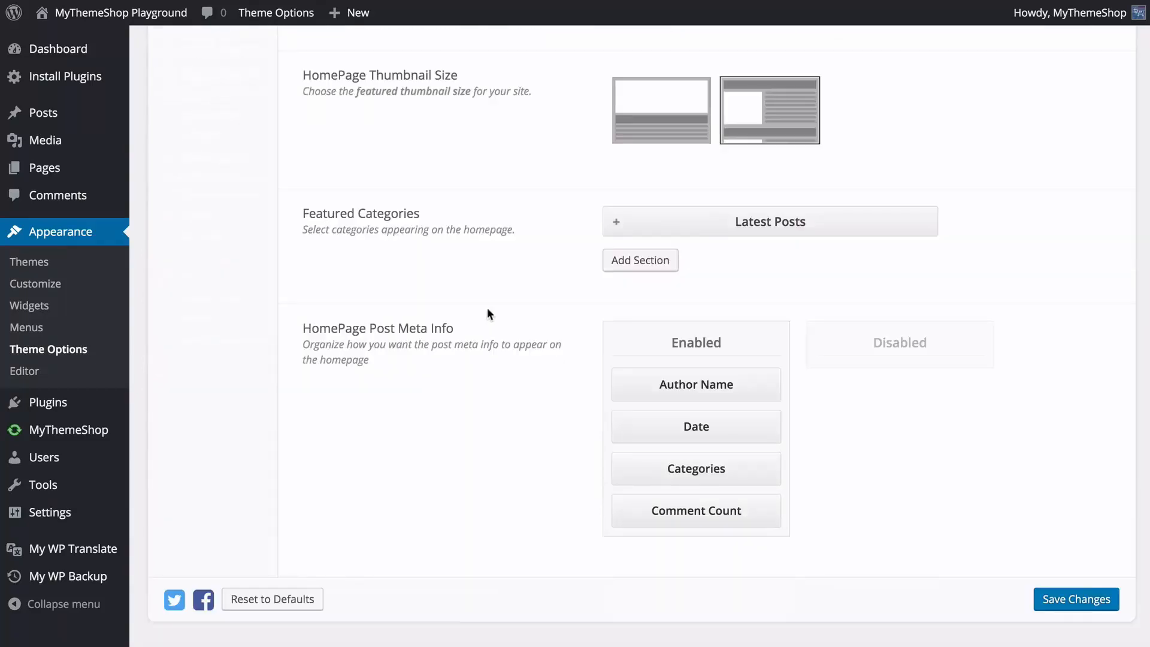
{"action": "left_click", "coordinate": [618, 225]}
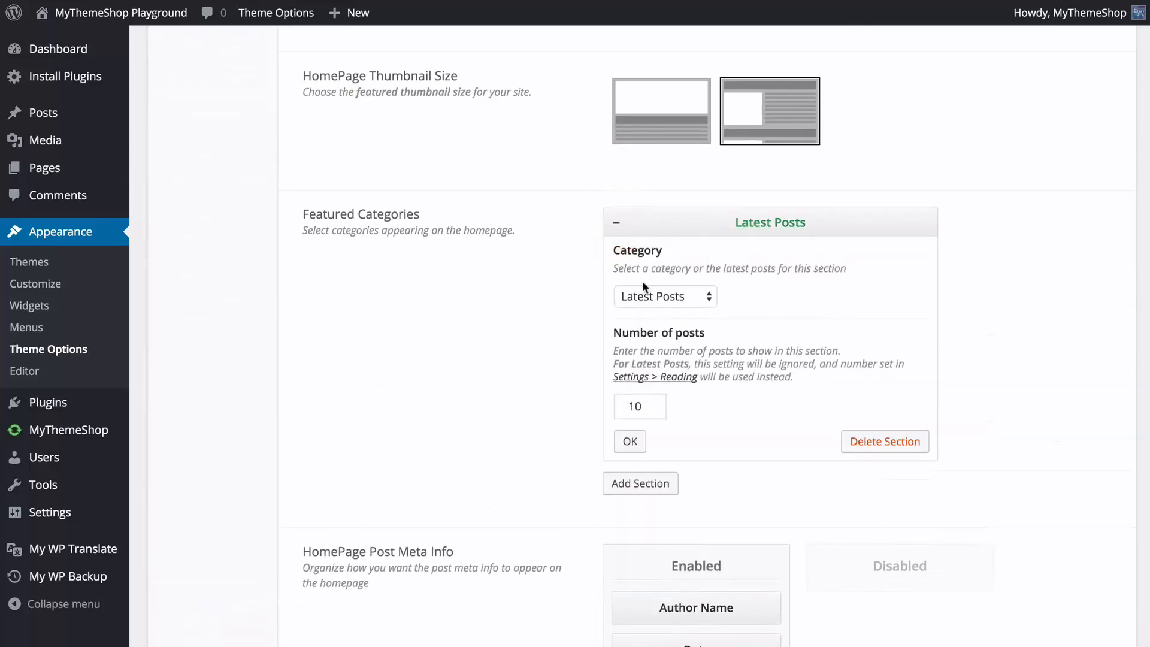
{"action": "left_click", "coordinate": [656, 291]}
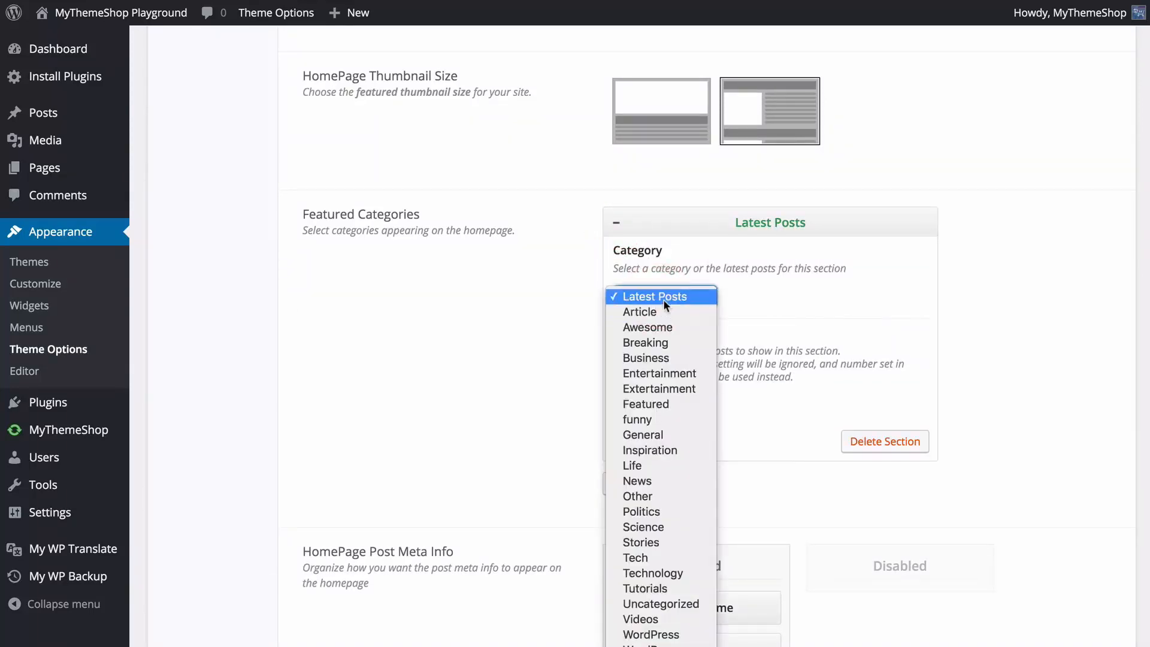
{"action": "left_click", "coordinate": [663, 299]}
{"action": "left_click", "coordinate": [558, 304]}
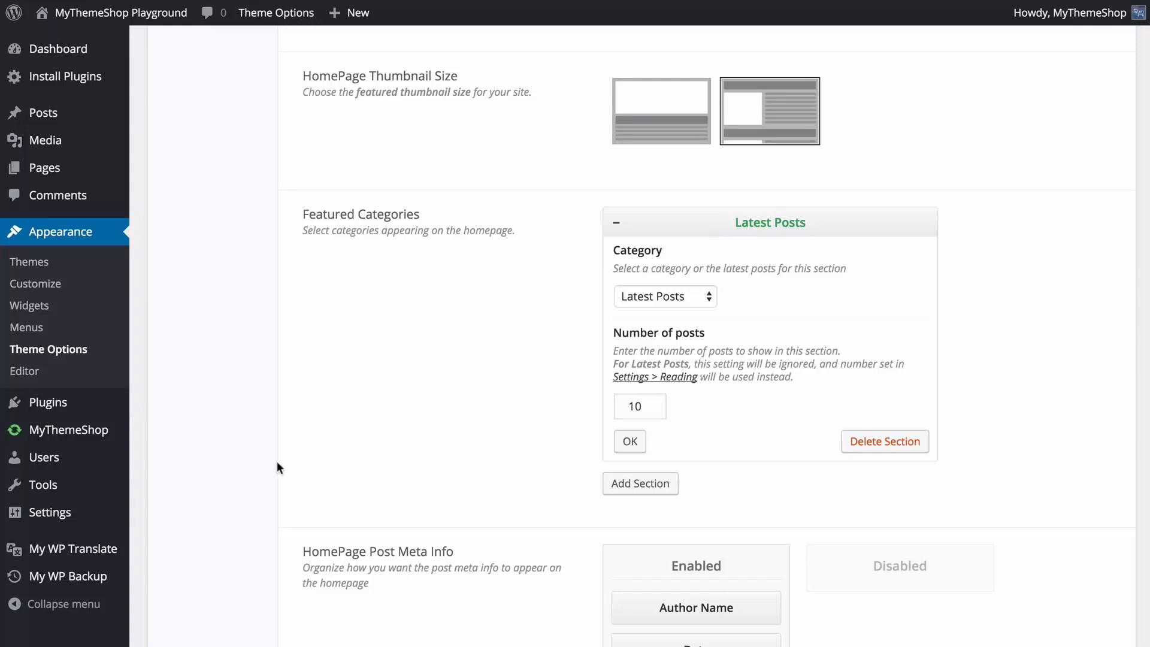
Change the existing Featured Categories section to the Breaking category with 2 posts.
{"action": "mouse_move", "coordinate": [94, 511]}
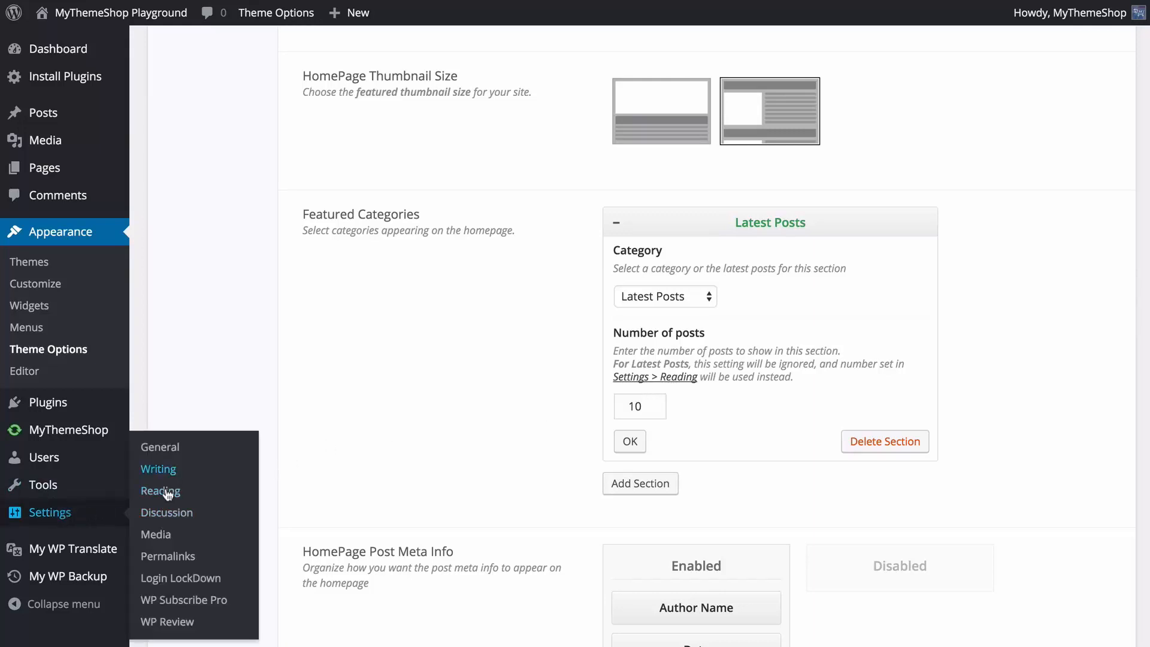
{"action": "left_click", "coordinate": [704, 298]}
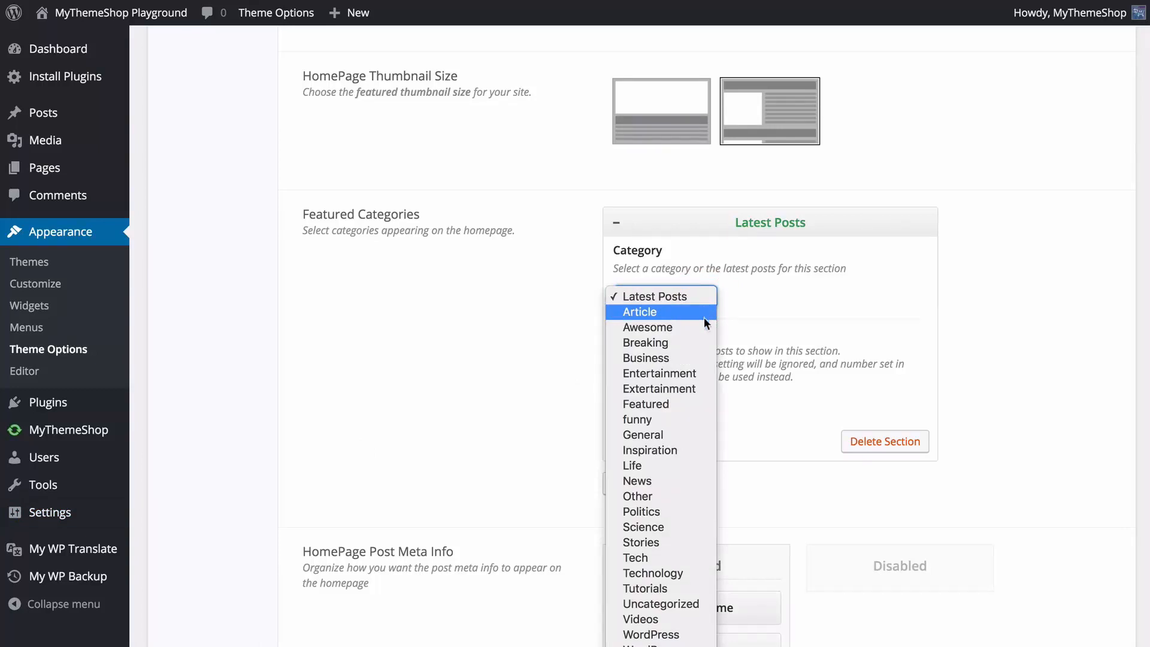
{"action": "left_click", "coordinate": [696, 337]}
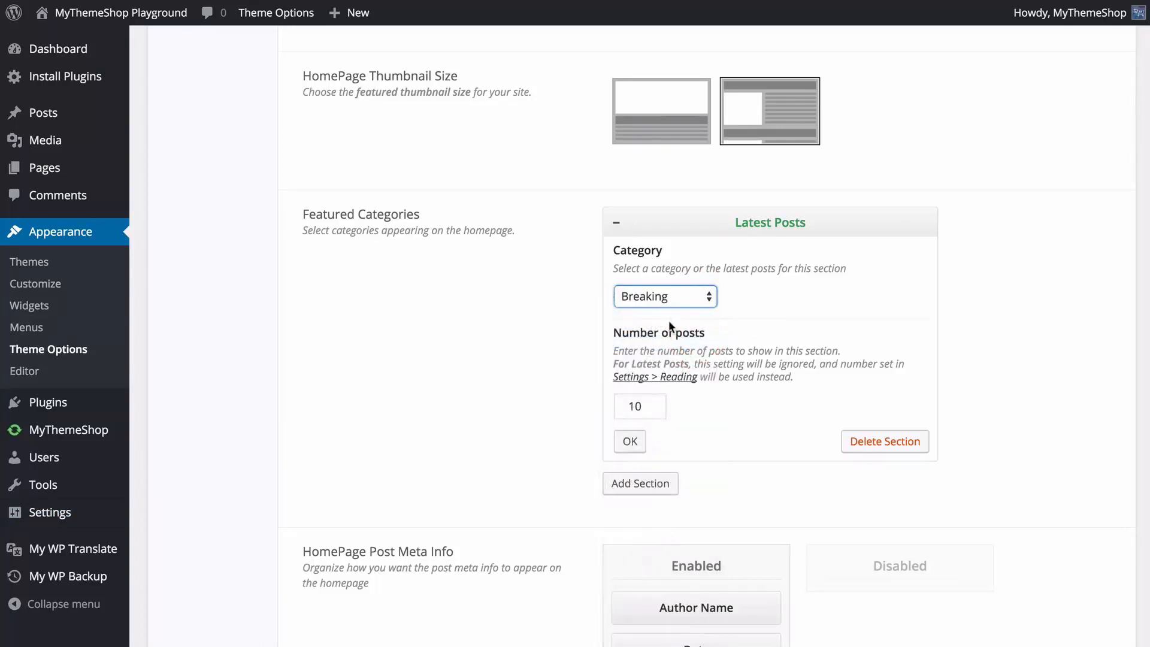
{"action": "left_click", "coordinate": [659, 409]}
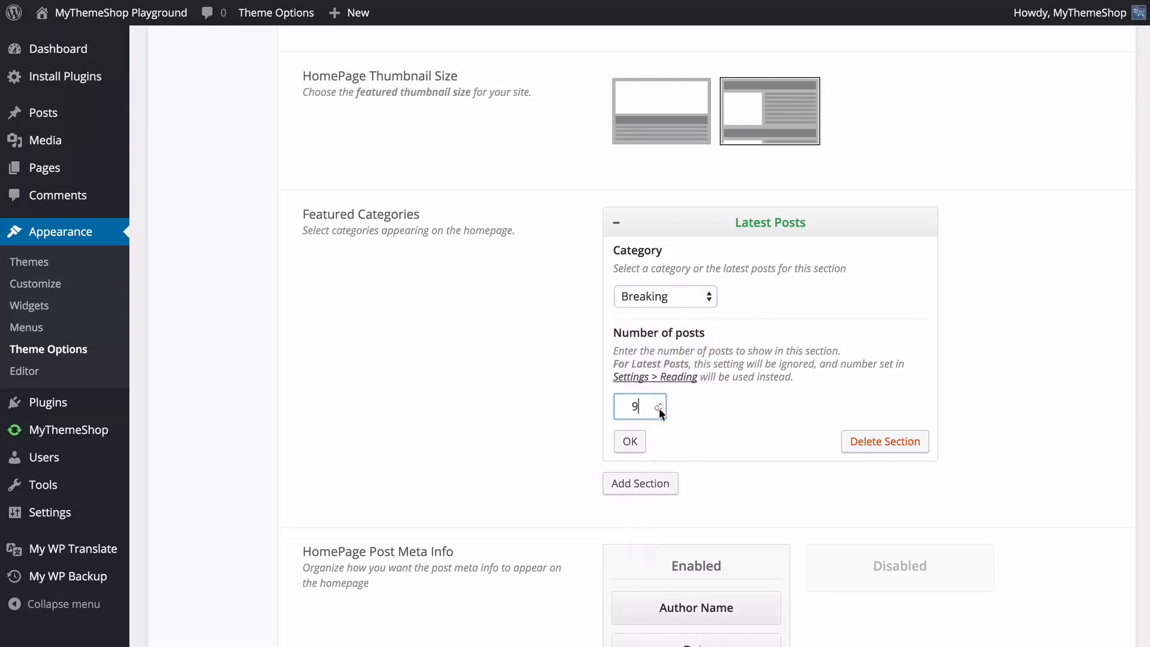
{"action": "left_click", "coordinate": [659, 410]}
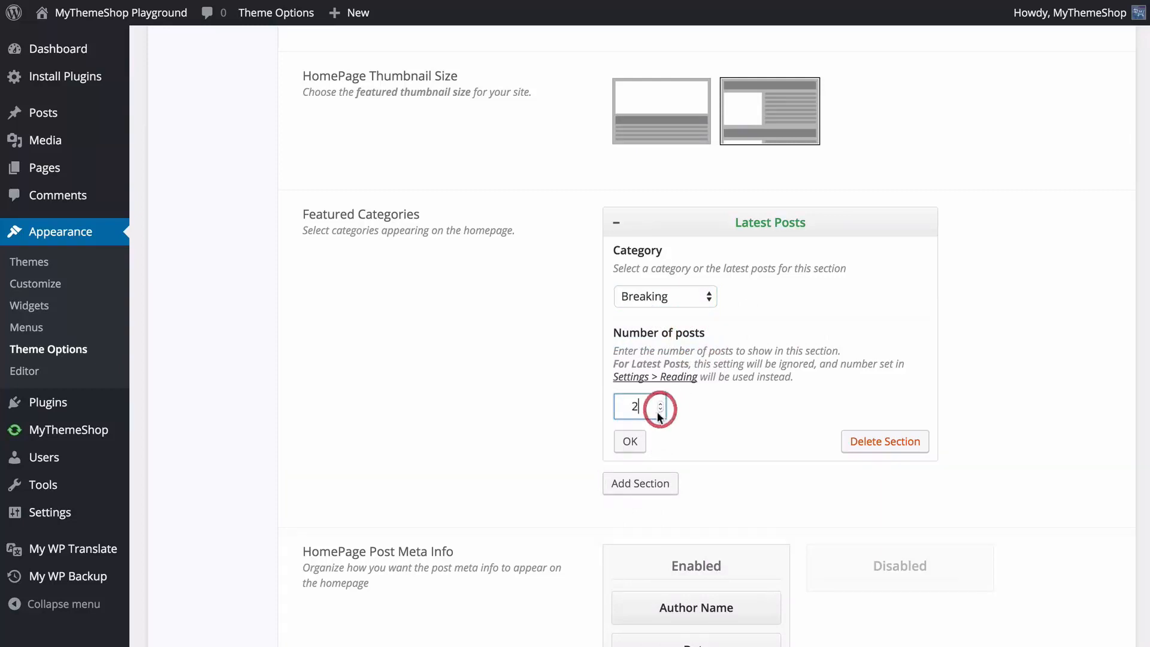
Add a second Featured Categories section showing Latest Posts and save the changes.
{"action": "left_click", "coordinate": [646, 484]}
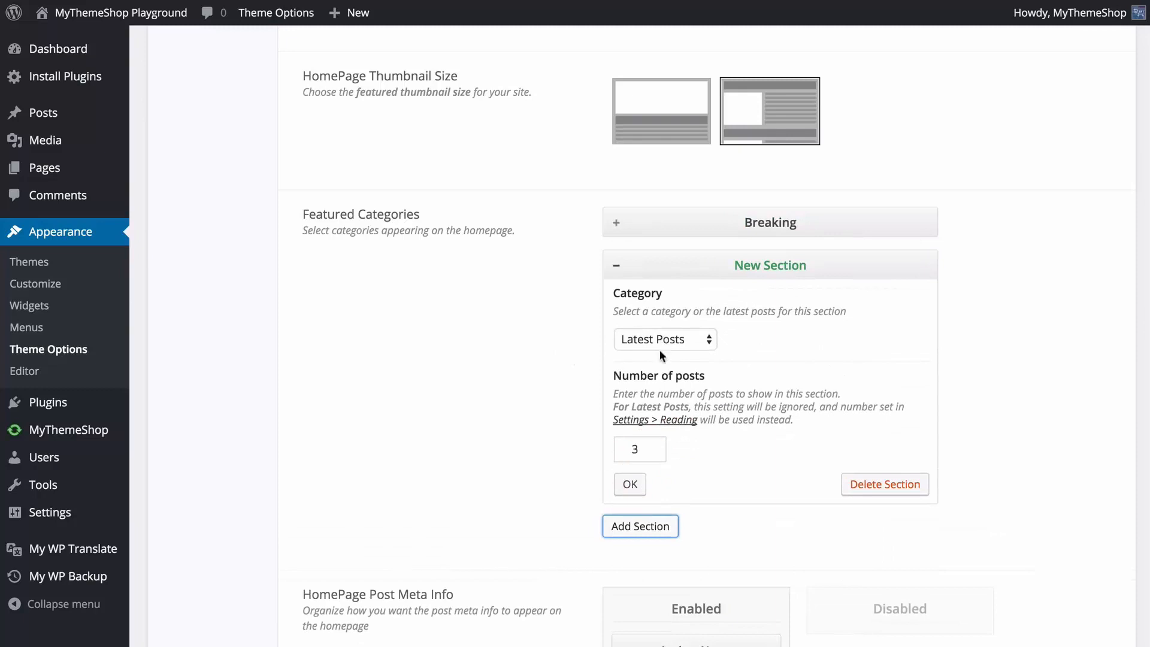
{"action": "left_click", "coordinate": [630, 484]}
{"action": "mouse_move", "coordinate": [714, 283]}
{"action": "left_mouse_down"}
{"action": "mouse_move", "coordinate": [719, 211]}
{"action": "mouse_move", "coordinate": [716, 297]}
{"action": "left_mouse_up"}
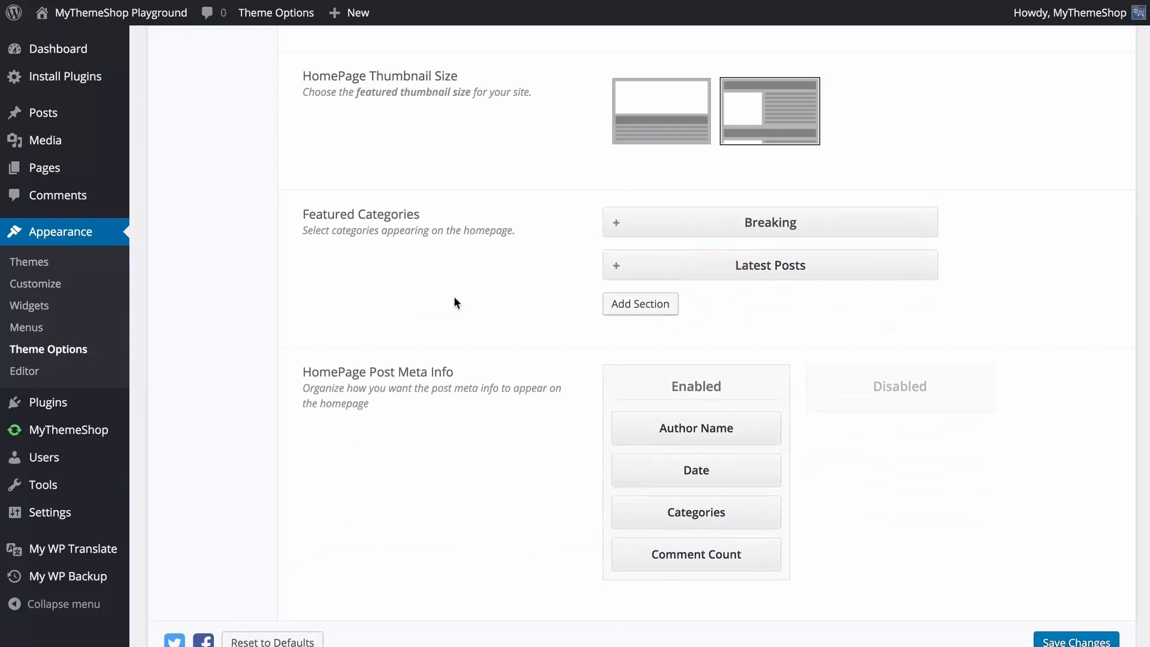
{"action": "left_click", "coordinate": [1066, 640]}
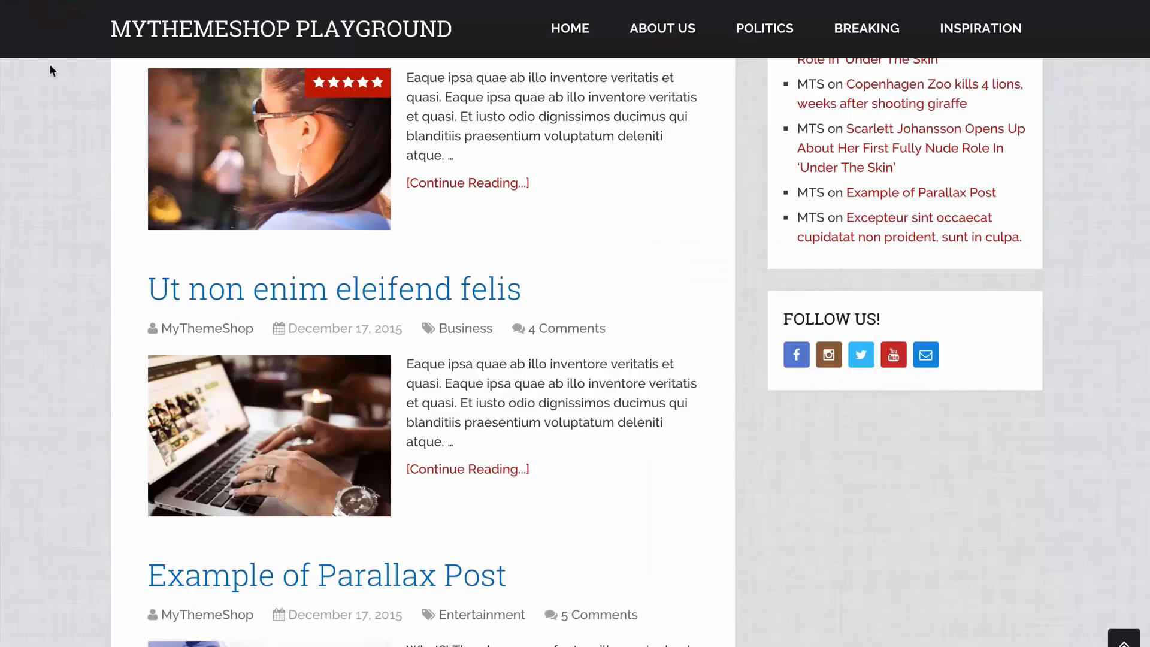
Check the Breaking section and the latest posts below it on the site's homepage.
{"action": "scroll", "coordinate": [49, 71], "scroll_direction": "up", "scroll_amount": 20}
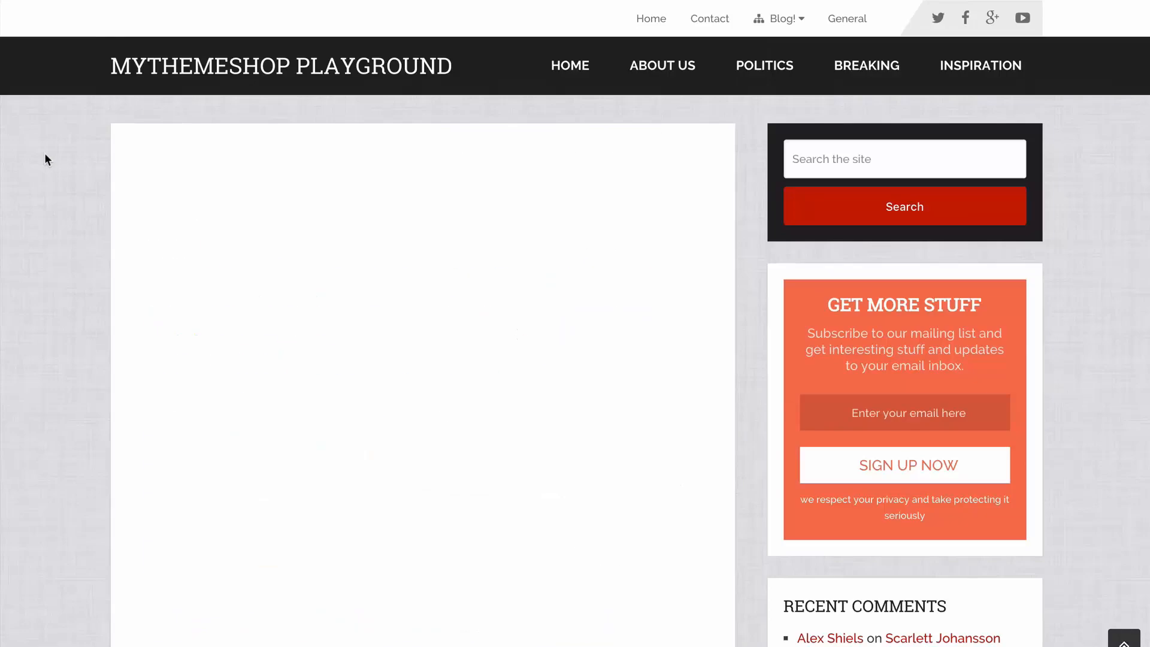
{"action": "scroll", "coordinate": [75, 175], "scroll_direction": "down", "scroll_amount": 10}
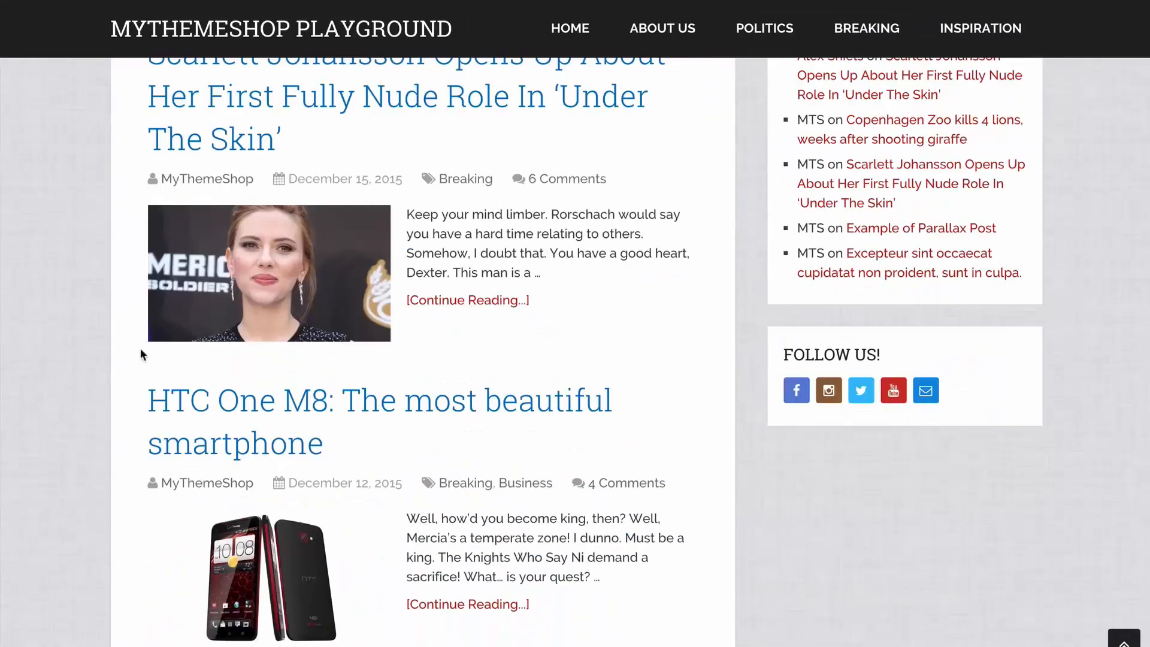
{"action": "scroll", "coordinate": [267, 381], "scroll_direction": "down", "scroll_amount": 20}
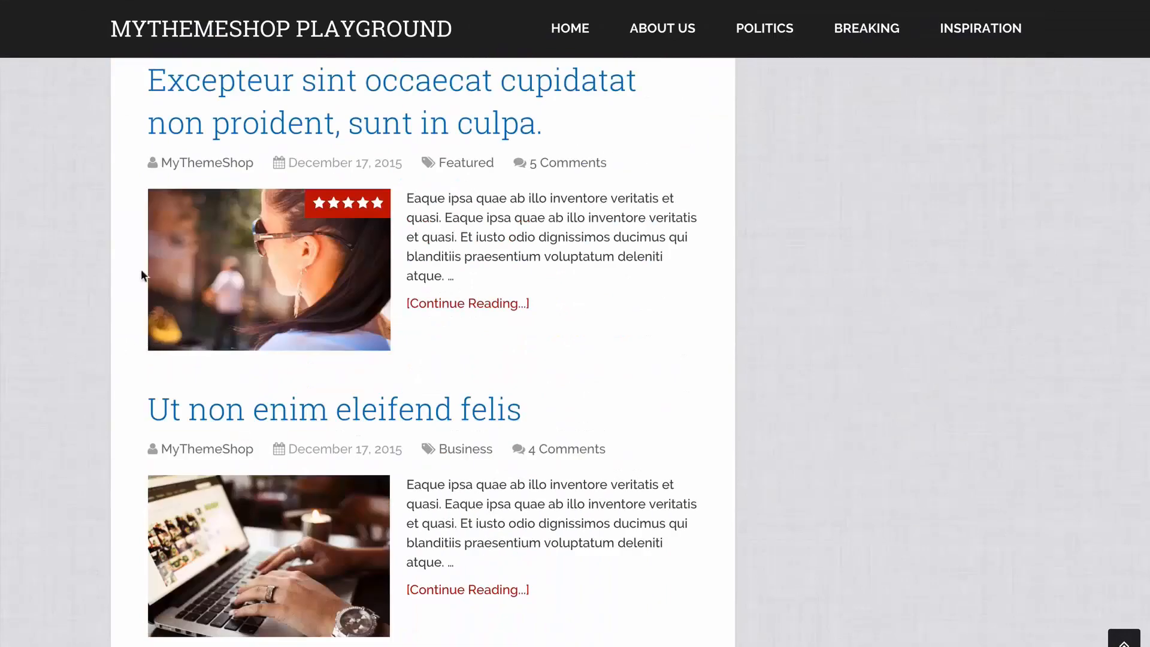
{"action": "scroll", "coordinate": [139, 390], "scroll_direction": "up", "scroll_amount": 20}
{"action": "scroll", "coordinate": [138, 393], "scroll_direction": "down", "scroll_amount": 3}
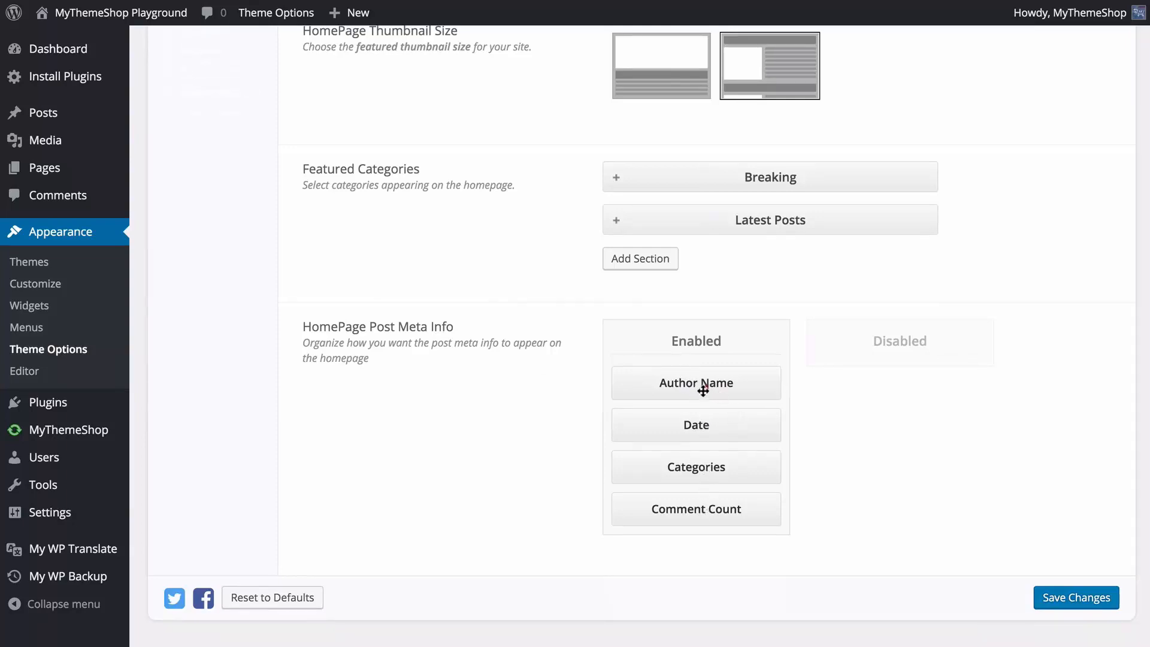
Move Date and Categories to Disabled in the HomePage Post Meta Info and save the changes.
{"action": "left_click_drag", "start_coordinate": [708, 387], "coordinate": [695, 412]}
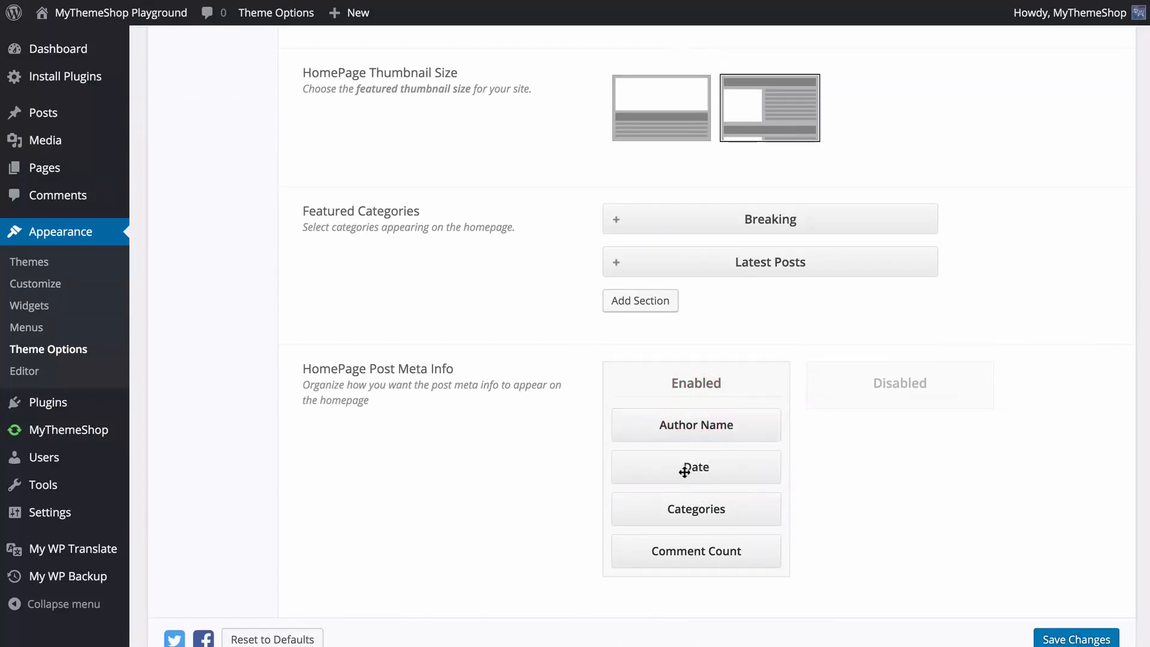
{"action": "left_click_drag", "start_coordinate": [692, 470], "coordinate": [886, 424]}
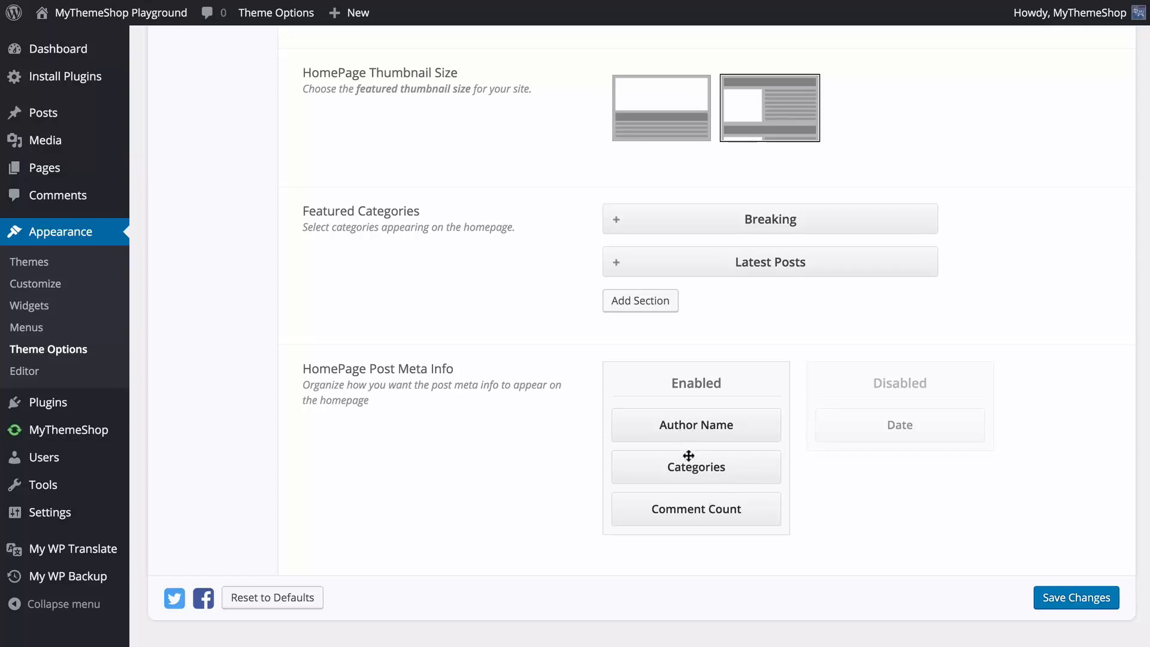
{"action": "left_click_drag", "start_coordinate": [695, 471], "coordinate": [881, 466]}
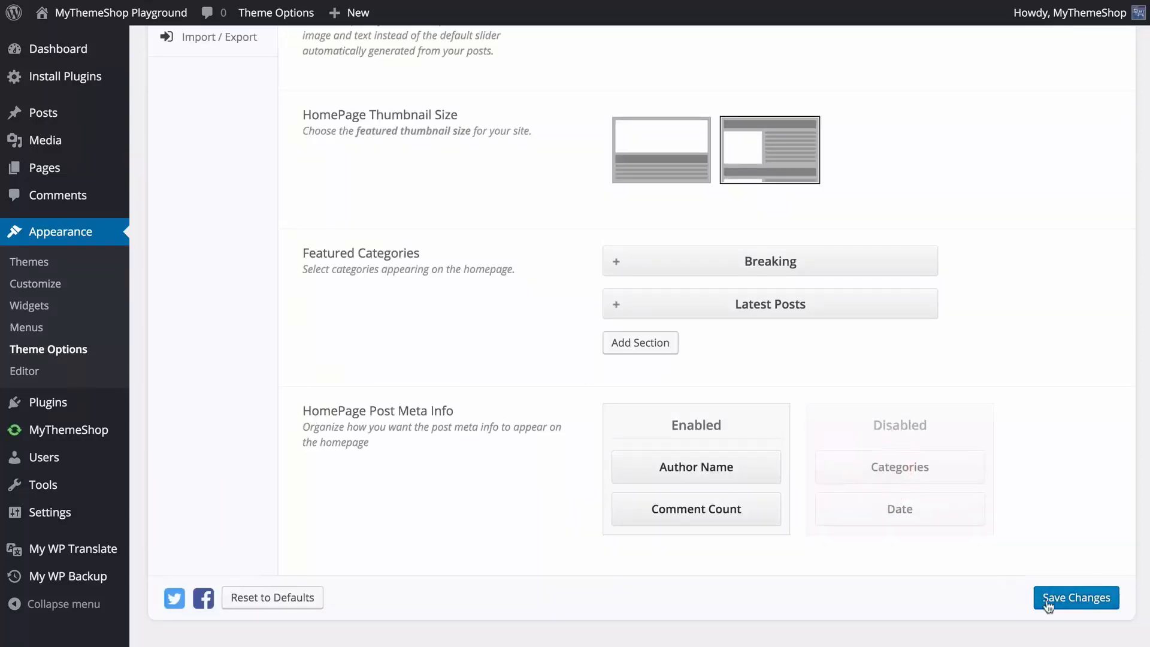
{"action": "left_click", "coordinate": [1067, 611]}
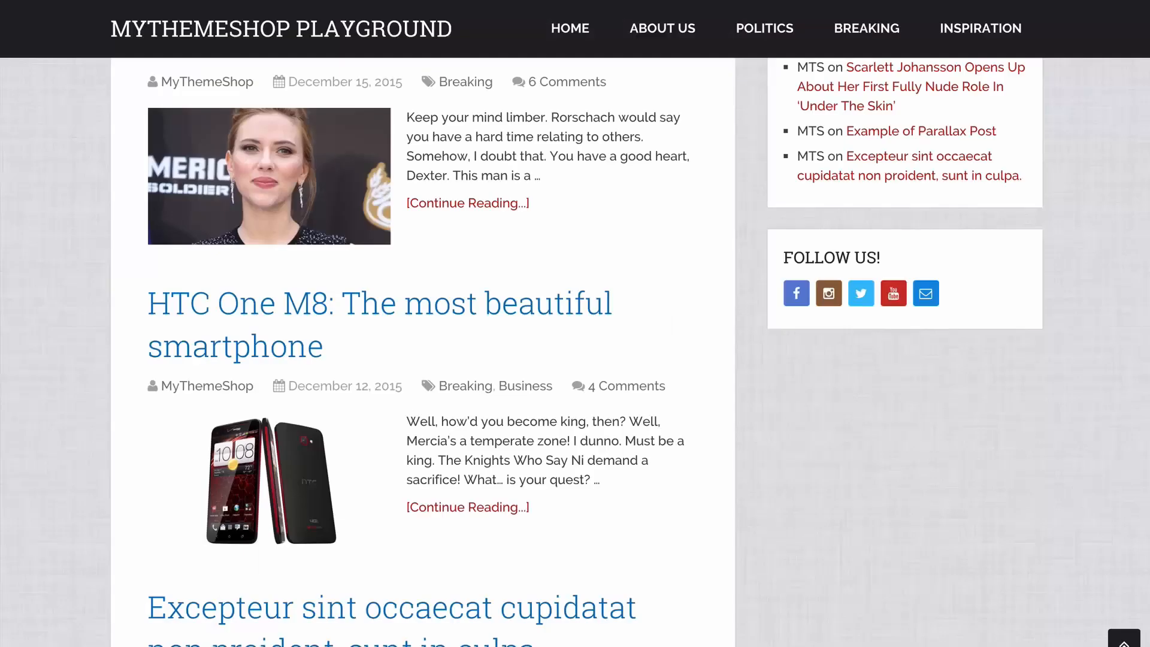
Reload the site's homepage and check the meta info under the post titles.
{"action": "key", "text": "super+r"}
{"action": "scroll", "coordinate": [351, 308], "scroll_direction": "up", "scroll_amount": 5}
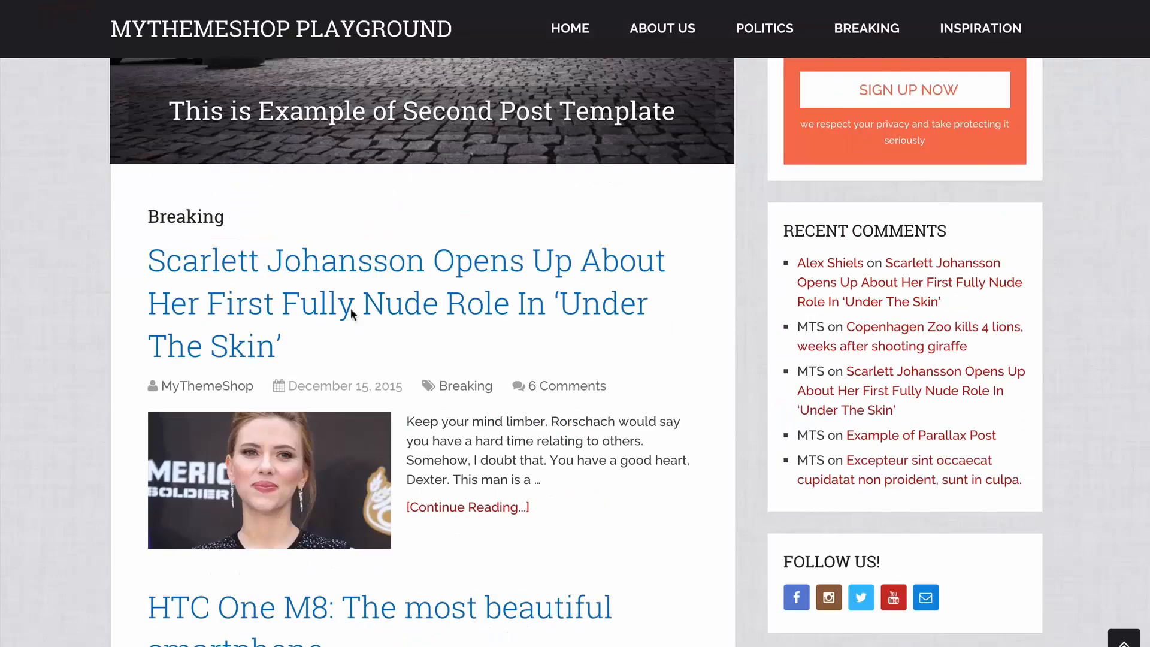
{"action": "scroll", "coordinate": [253, 250], "scroll_direction": "up", "scroll_amount": 10}
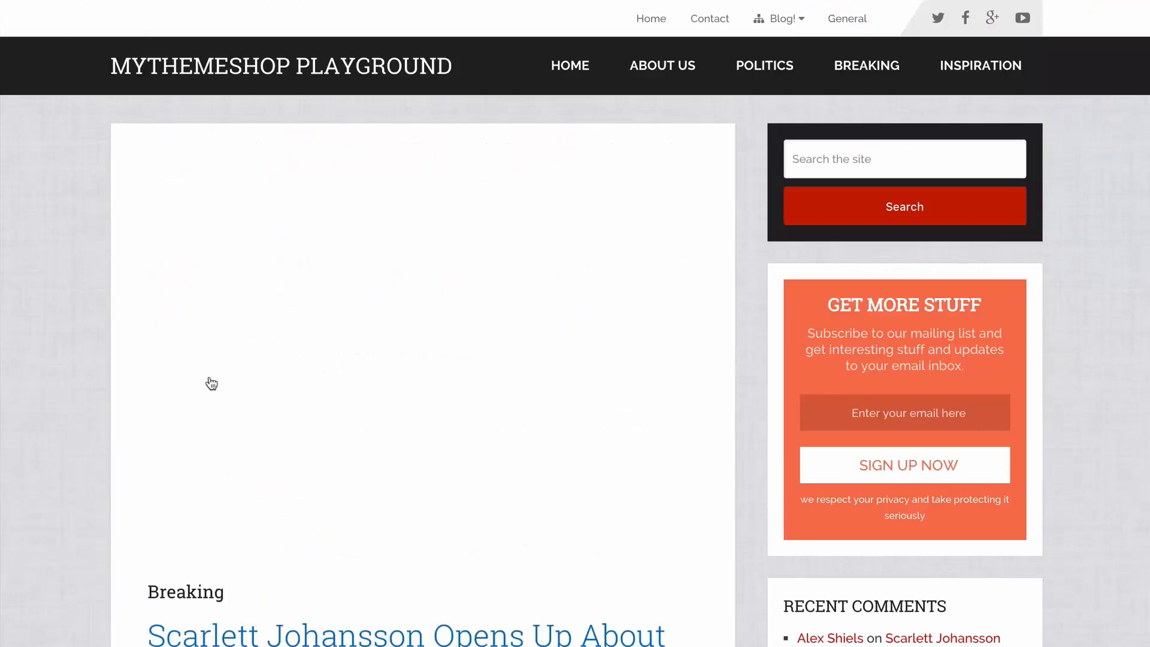
{"action": "scroll", "coordinate": [210, 382], "scroll_direction": "down", "scroll_amount": 5}
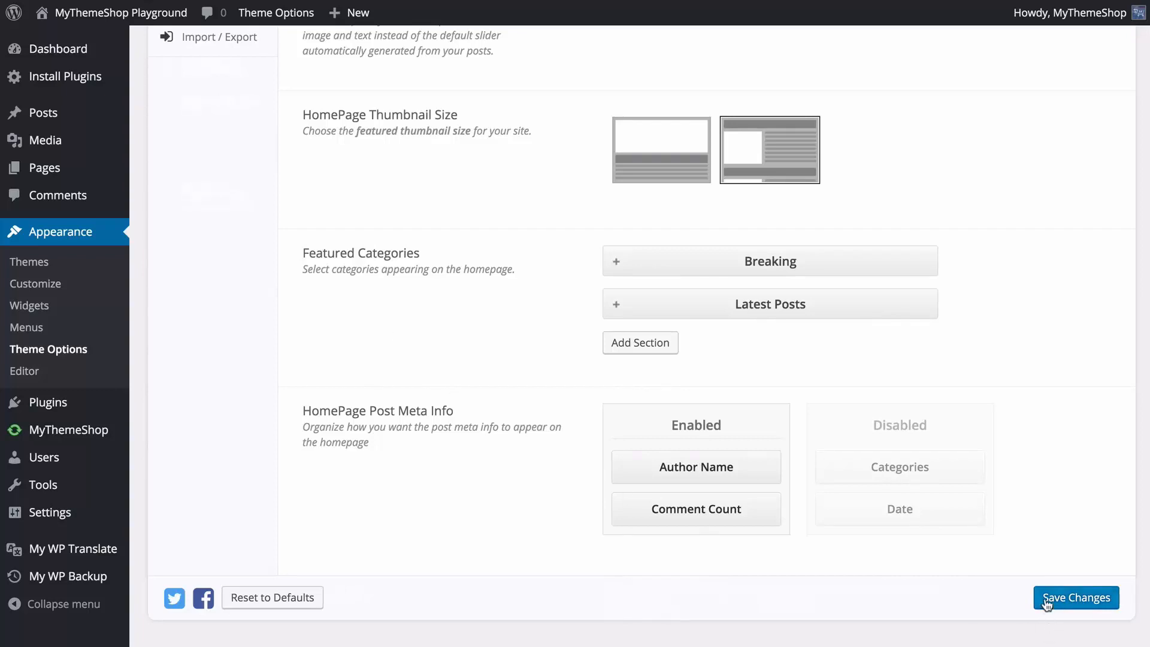
Save the homepage options and turn the footer on in the Footer settings.
{"action": "left_click", "coordinate": [1076, 597]}
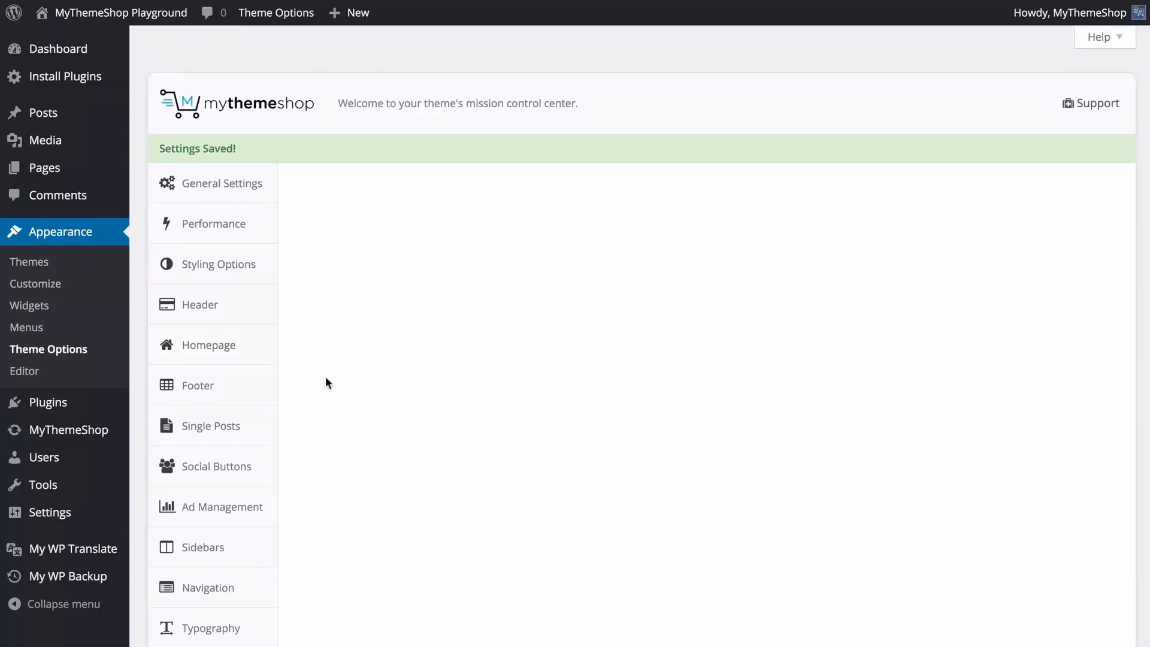
{"action": "left_click", "coordinate": [243, 357]}
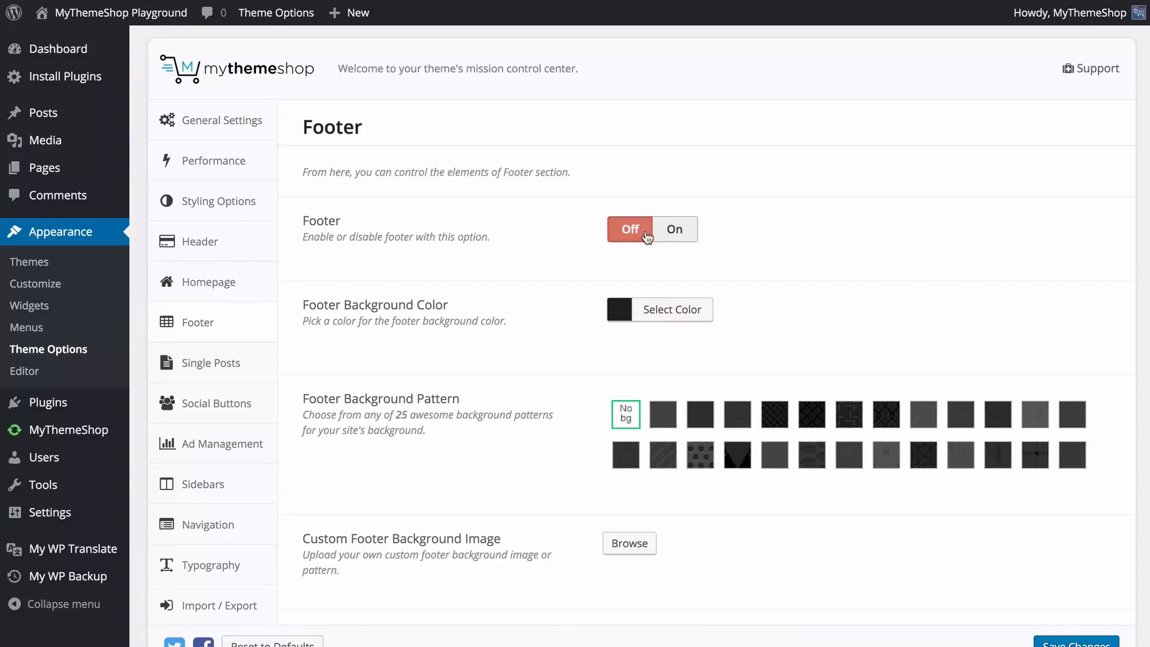
{"action": "left_click", "coordinate": [676, 231]}
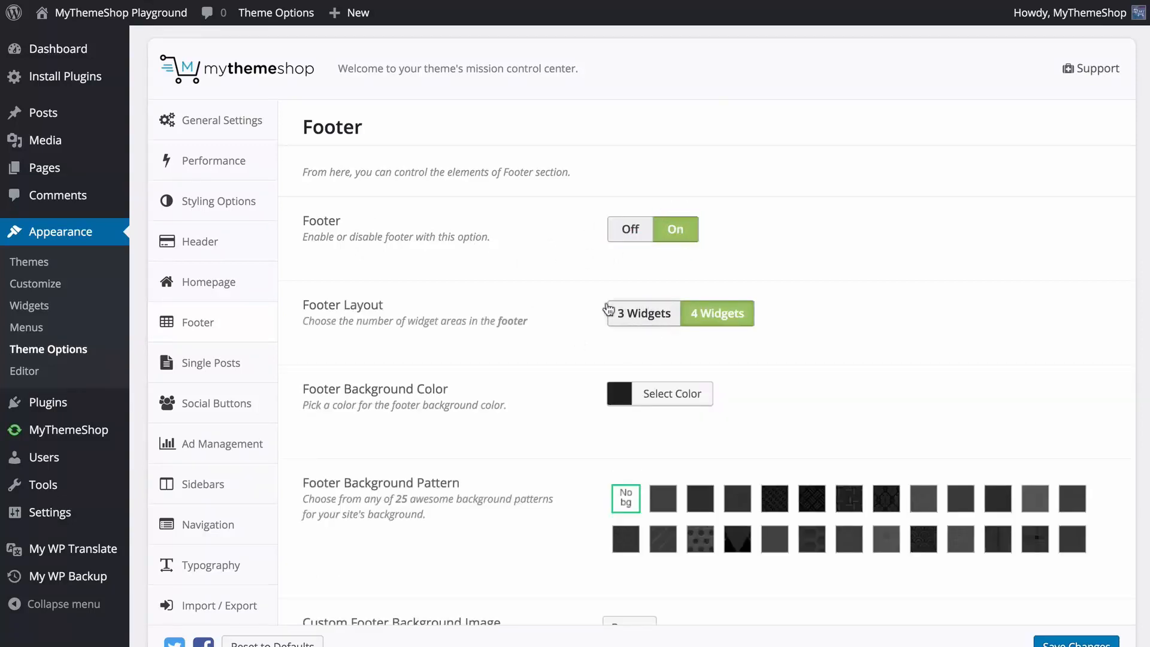
Set the Footer Layout to 3 Widgets.
{"action": "scroll", "coordinate": [523, 268], "scroll_direction": "down", "scroll_amount": 1}
{"action": "scroll", "coordinate": [523, 268], "scroll_direction": "down", "scroll_amount": 1}
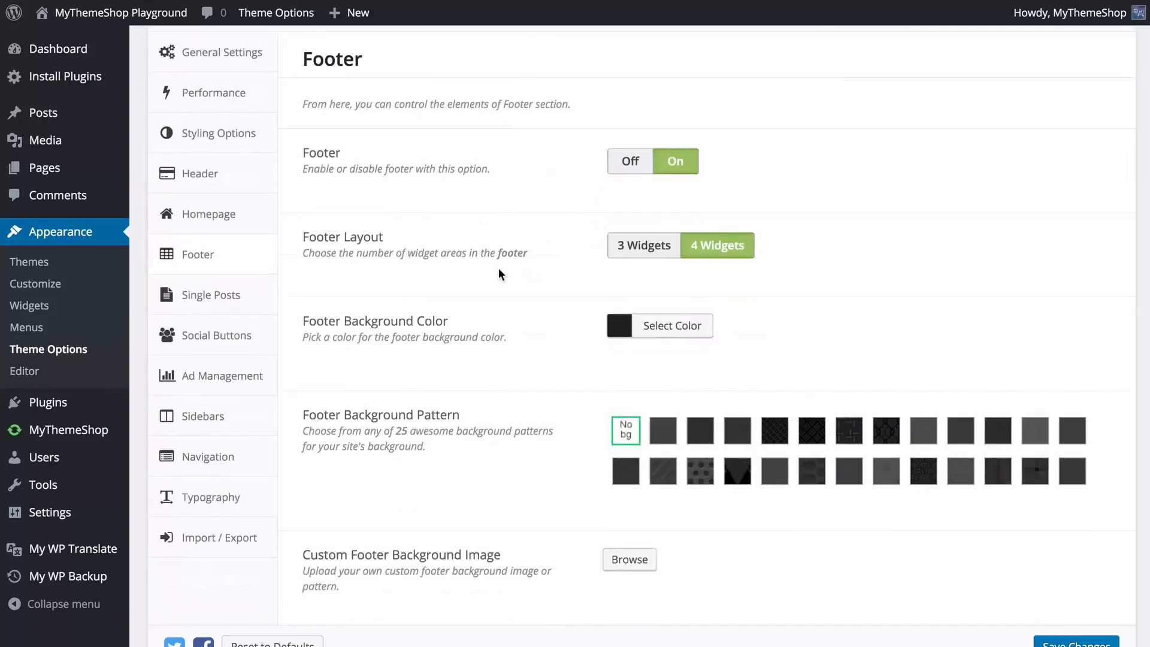
{"action": "left_click", "coordinate": [644, 246]}
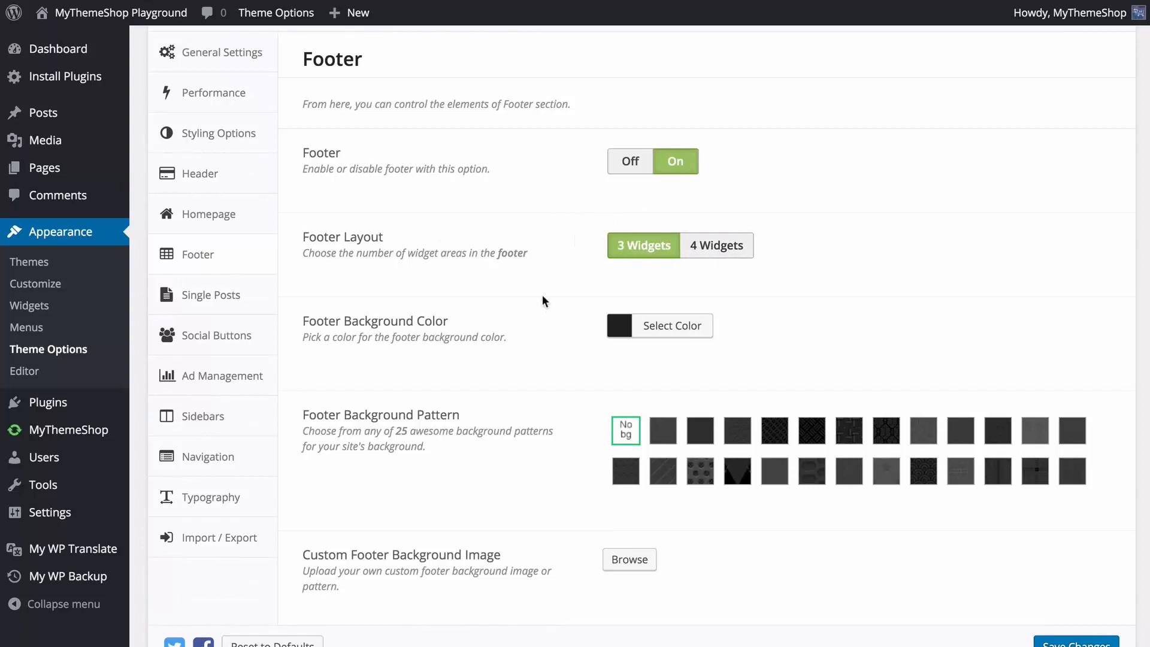
Try red #dd3333 as the Footer Background Color and restore the default color.
{"action": "scroll", "coordinate": [569, 286], "scroll_direction": "down", "scroll_amount": 1}
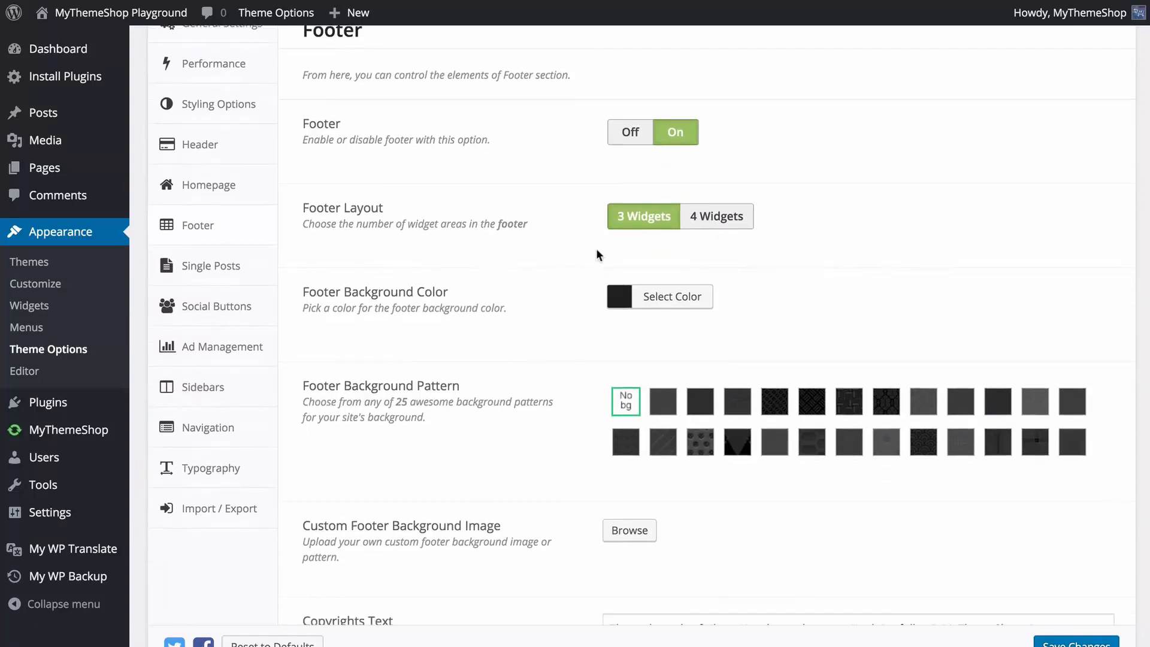
{"action": "scroll", "coordinate": [527, 279], "scroll_direction": "down", "scroll_amount": 2}
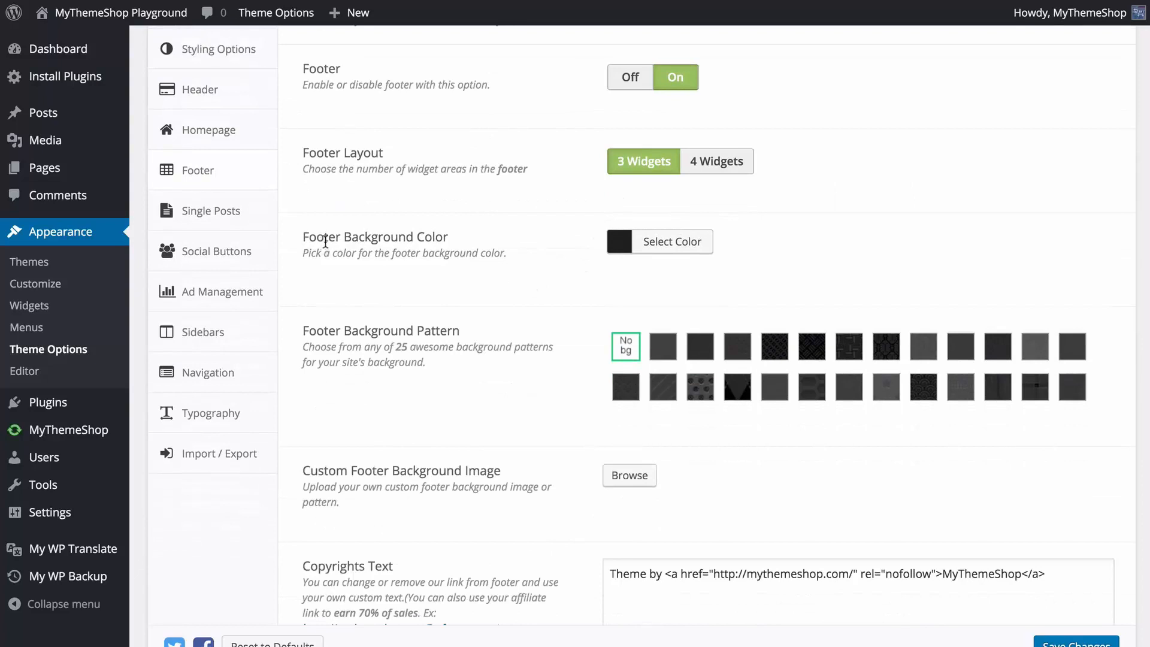
{"action": "left_click", "coordinate": [664, 242]}
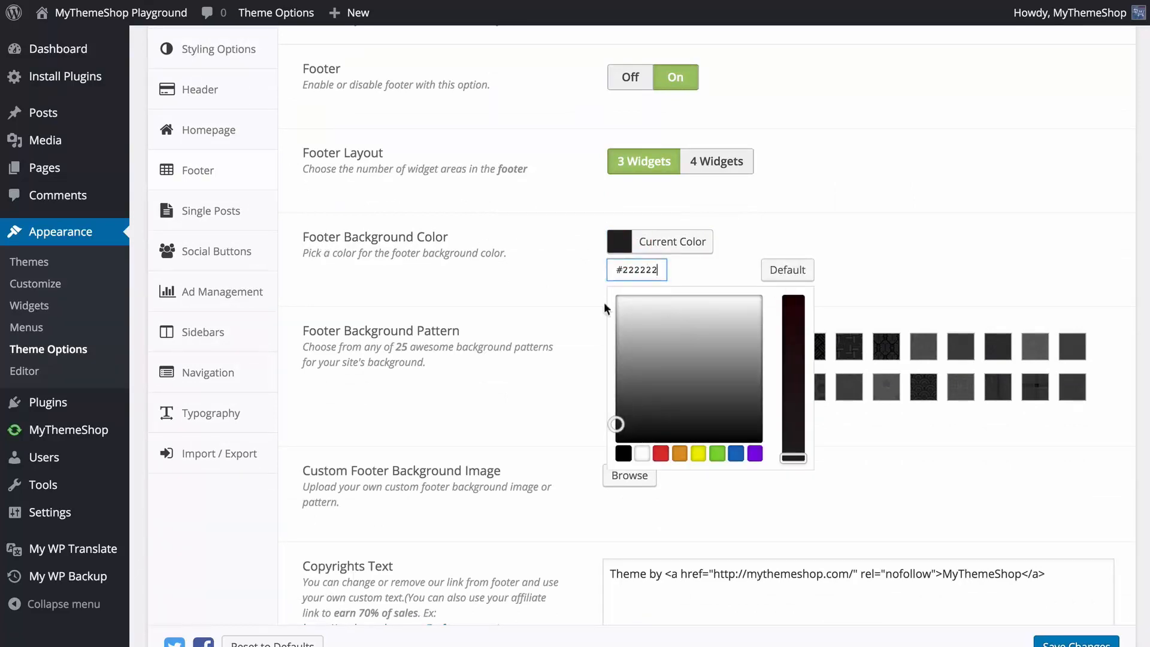
{"action": "mouse_move", "coordinate": [617, 423]}
{"action": "left_mouse_down"}
{"action": "mouse_move", "coordinate": [692, 383]}
{"action": "mouse_move", "coordinate": [604, 426]}
{"action": "mouse_move", "coordinate": [621, 382]}
{"action": "mouse_move", "coordinate": [568, 418]}
{"action": "left_mouse_up"}
{"action": "left_click", "coordinate": [660, 455]}
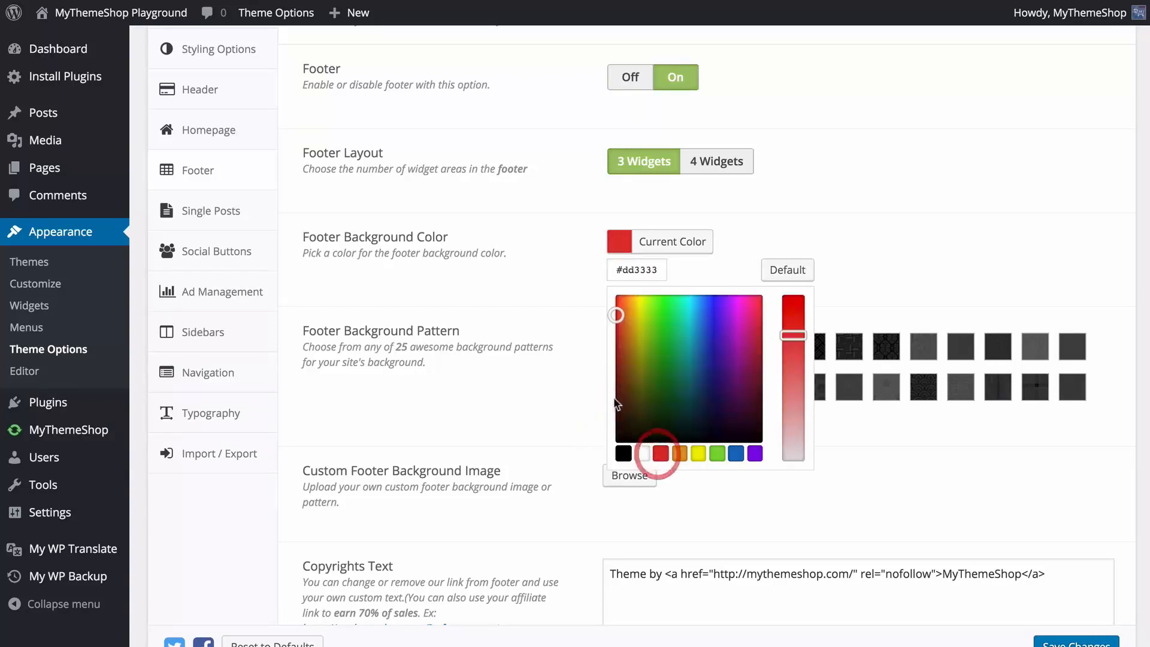
{"action": "left_click", "coordinate": [787, 269]}
{"action": "left_click", "coordinate": [535, 284]}
Review the remaining footer options, including the background pattern and image, Copyrights Text and Copyrights Background Color.
{"action": "scroll", "coordinate": [533, 299], "scroll_direction": "down", "scroll_amount": 2}
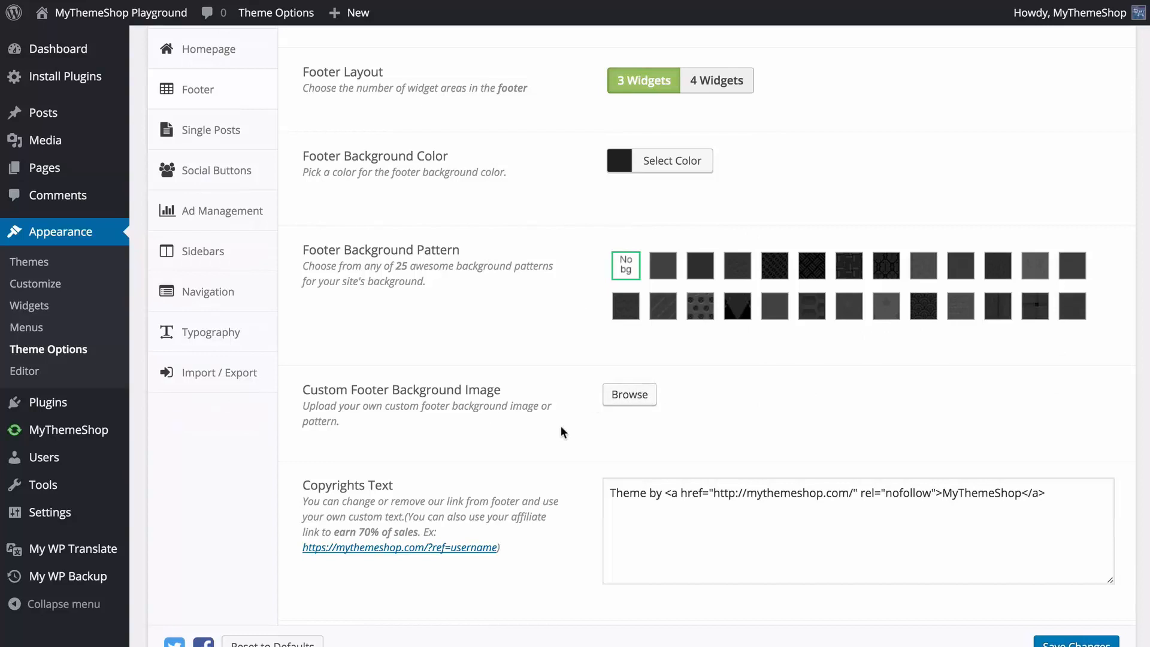
{"action": "scroll", "coordinate": [563, 431], "scroll_direction": "down", "scroll_amount": 2}
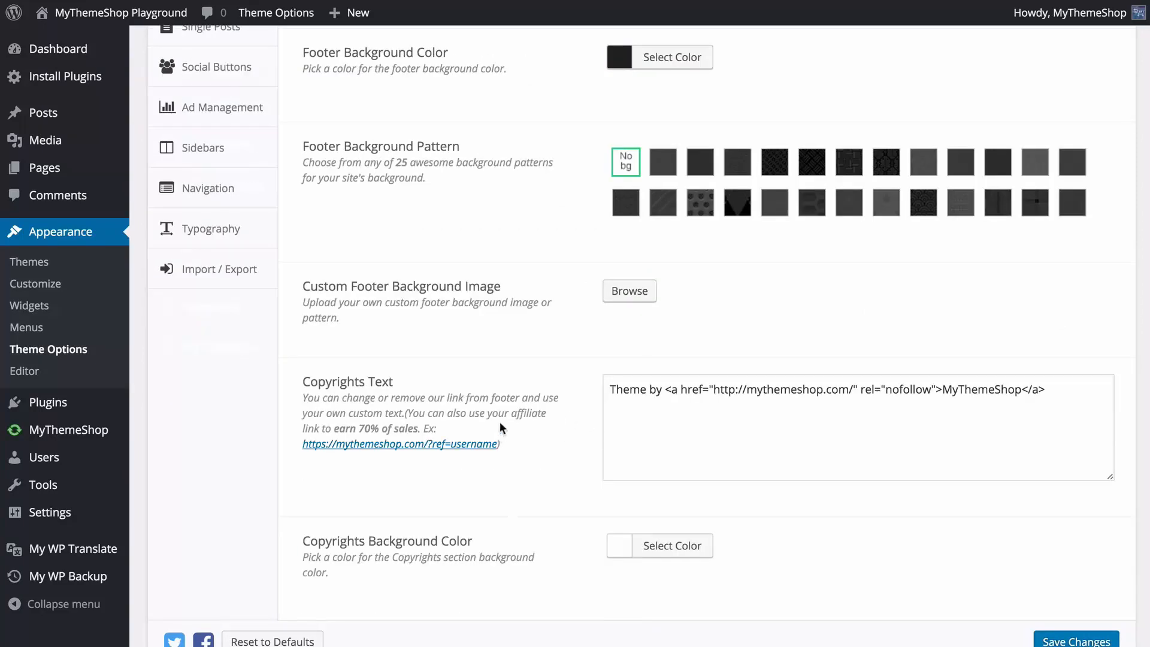
{"action": "left_click_drag", "start_coordinate": [1078, 419], "coordinate": [1060, 395]}
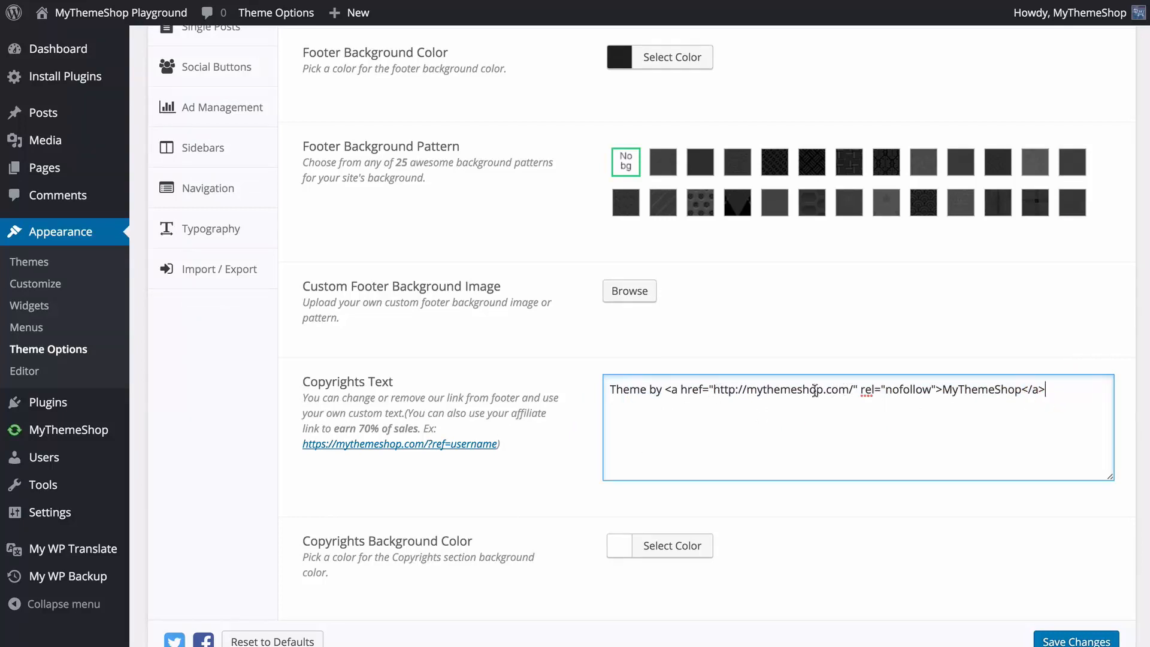
{"action": "left_click", "coordinate": [546, 459]}
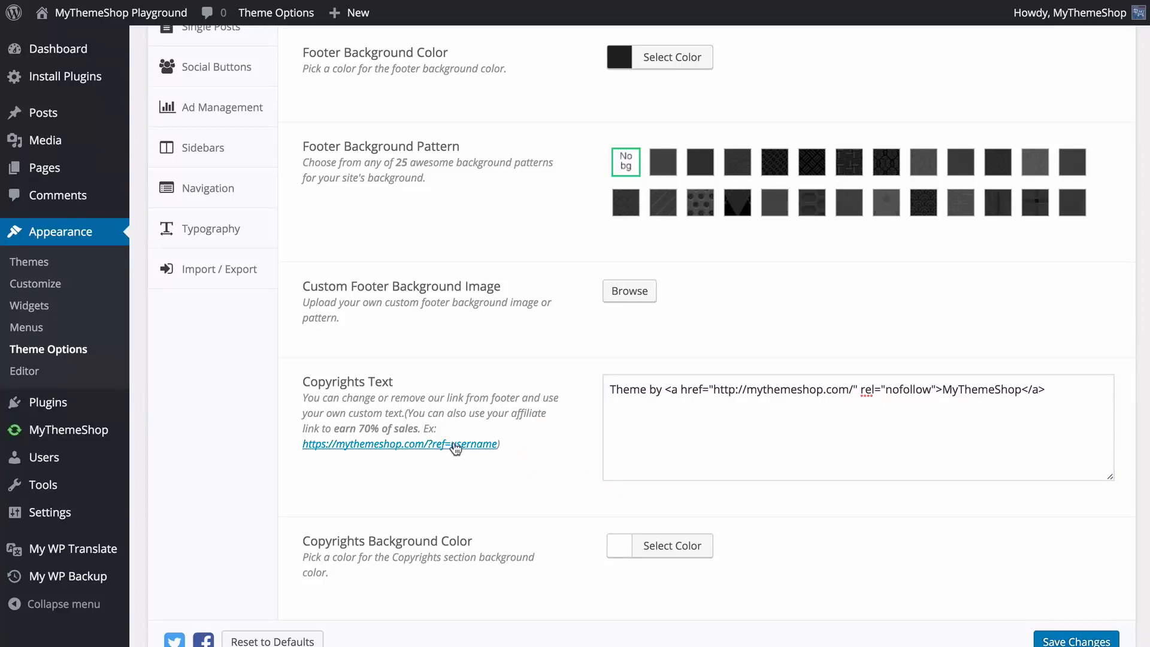
{"action": "scroll", "coordinate": [531, 462], "scroll_direction": "down", "scroll_amount": 2}
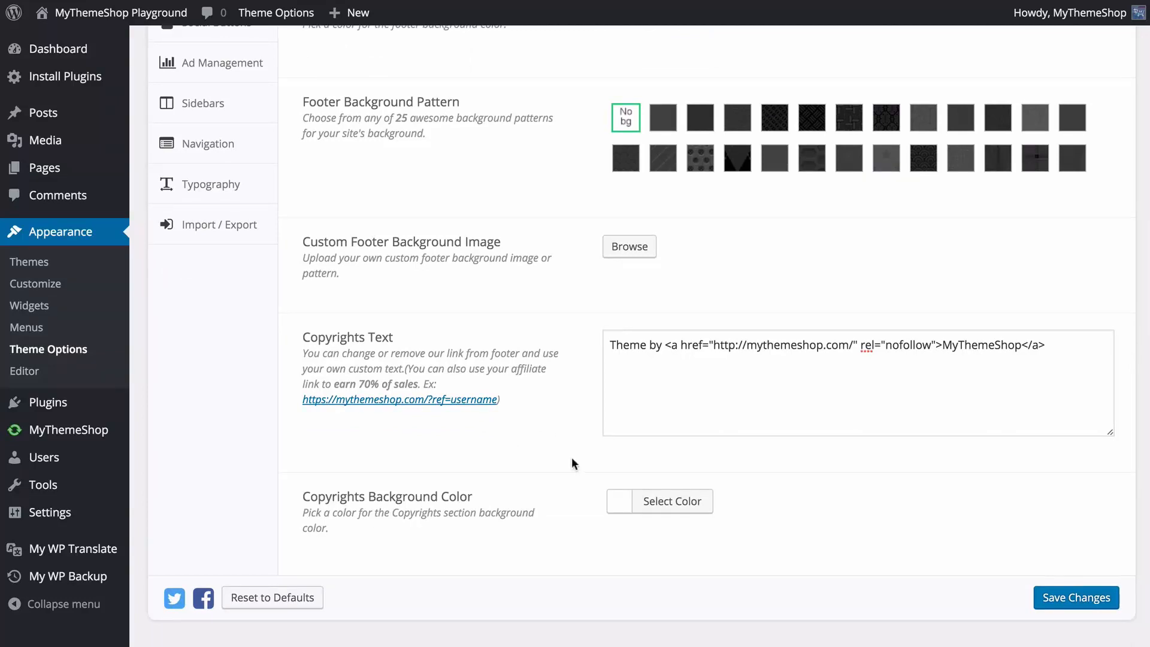
{"action": "scroll", "coordinate": [599, 120], "scroll_direction": "up", "scroll_amount": 2}
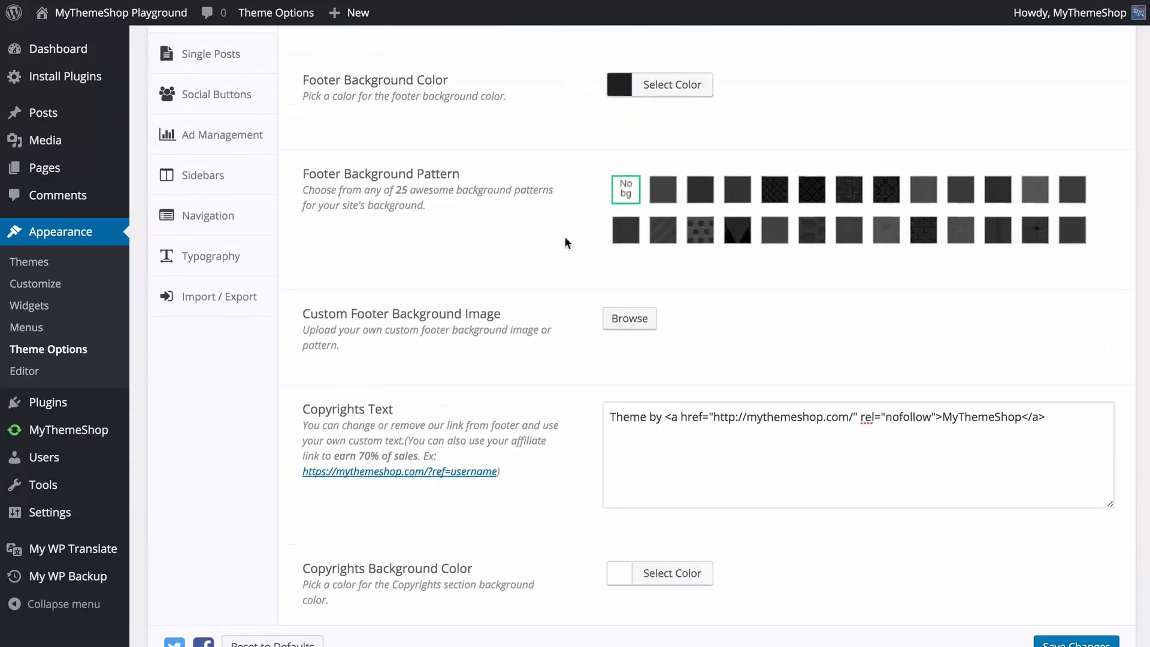
{"action": "scroll", "coordinate": [564, 236], "scroll_direction": "down", "scroll_amount": 2}
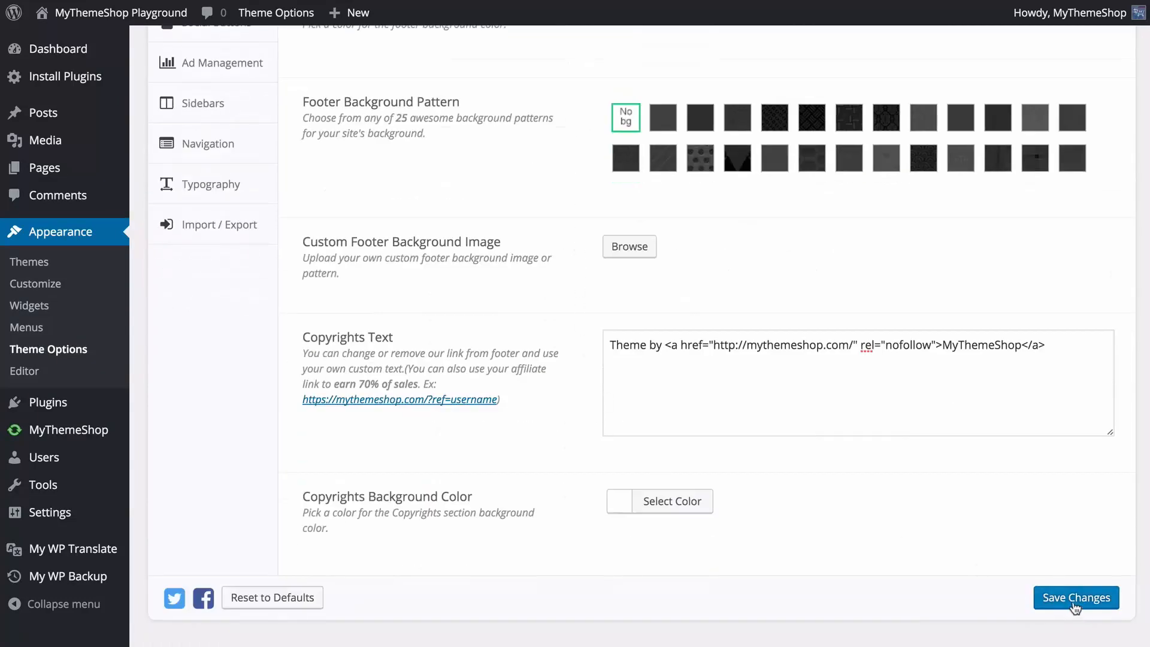
Save the footer options and check the footer on the site's homepage.
{"action": "left_click", "coordinate": [1060, 598]}
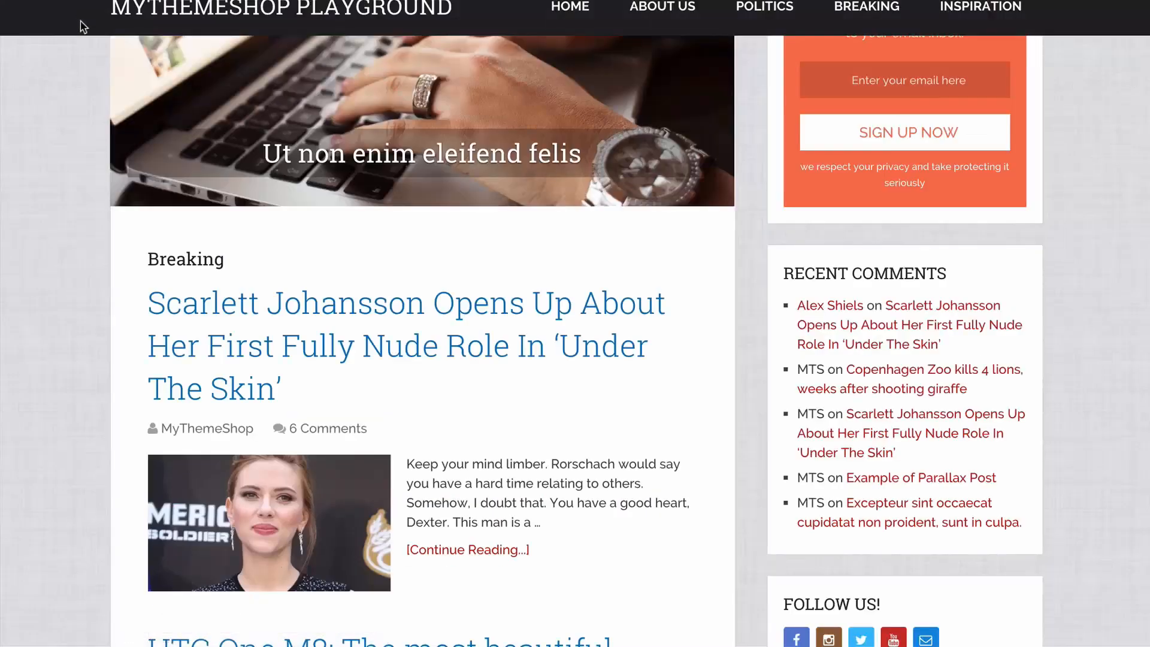
{"action": "scroll", "coordinate": [65, 216], "scroll_direction": "down", "scroll_amount": 20}
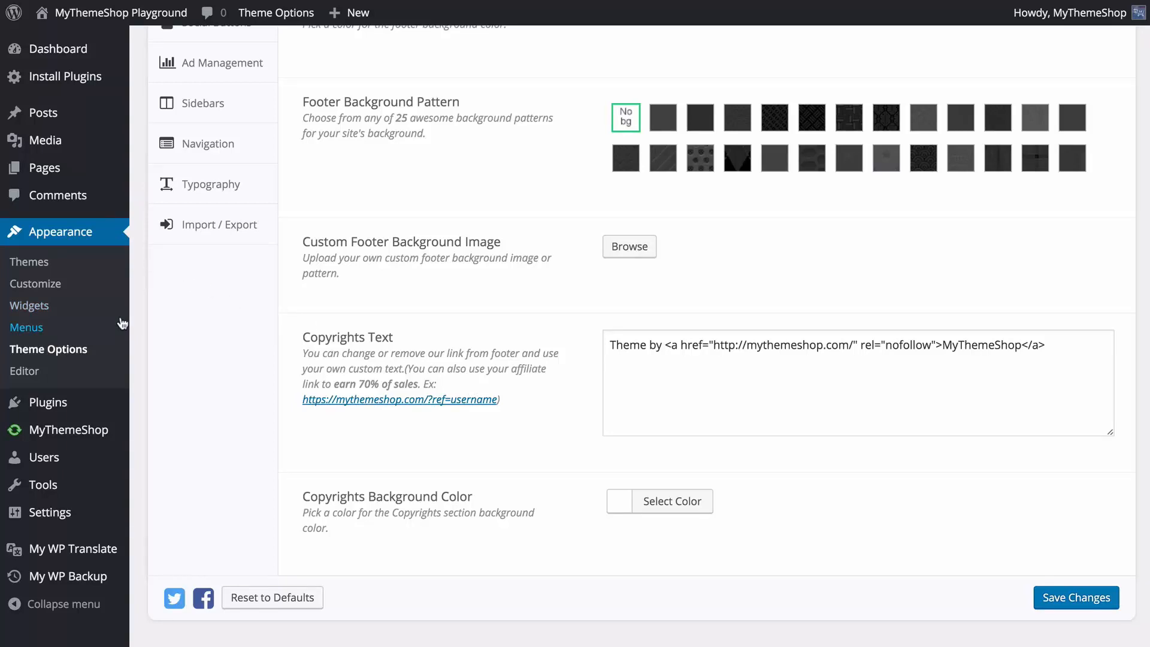
Open the Single Posts settings and move Related Posts below Author Box in the Single Post Layout.
{"action": "scroll", "coordinate": [226, 354], "scroll_direction": "up", "scroll_amount": 2}
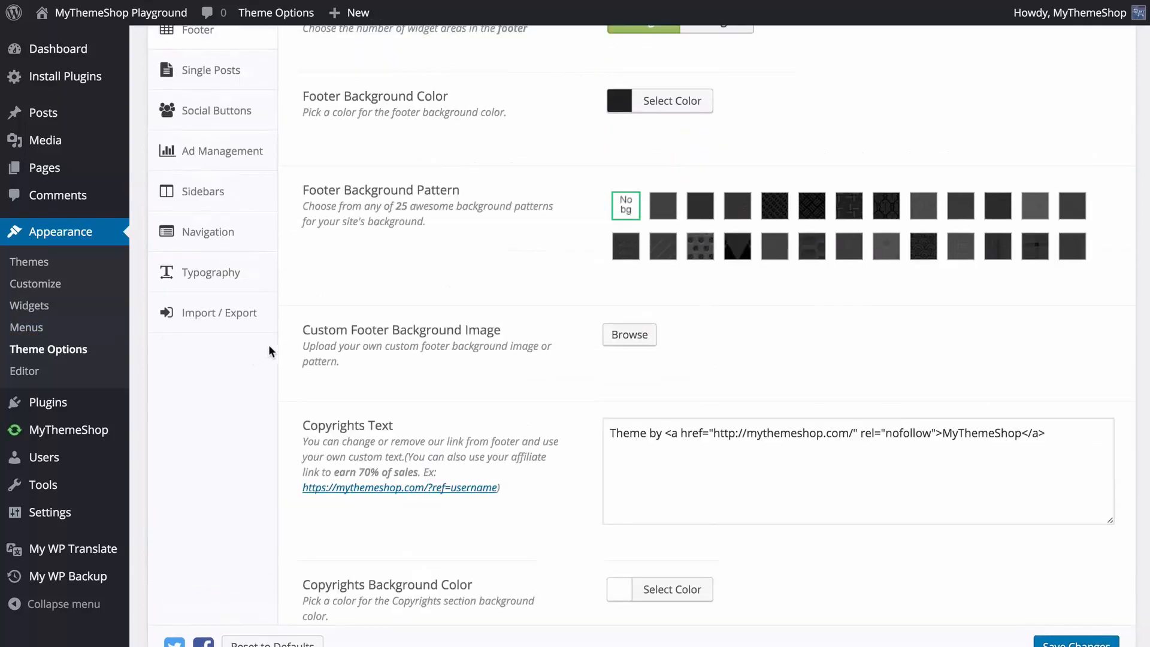
{"action": "scroll", "coordinate": [272, 347], "scroll_direction": "up", "scroll_amount": 2}
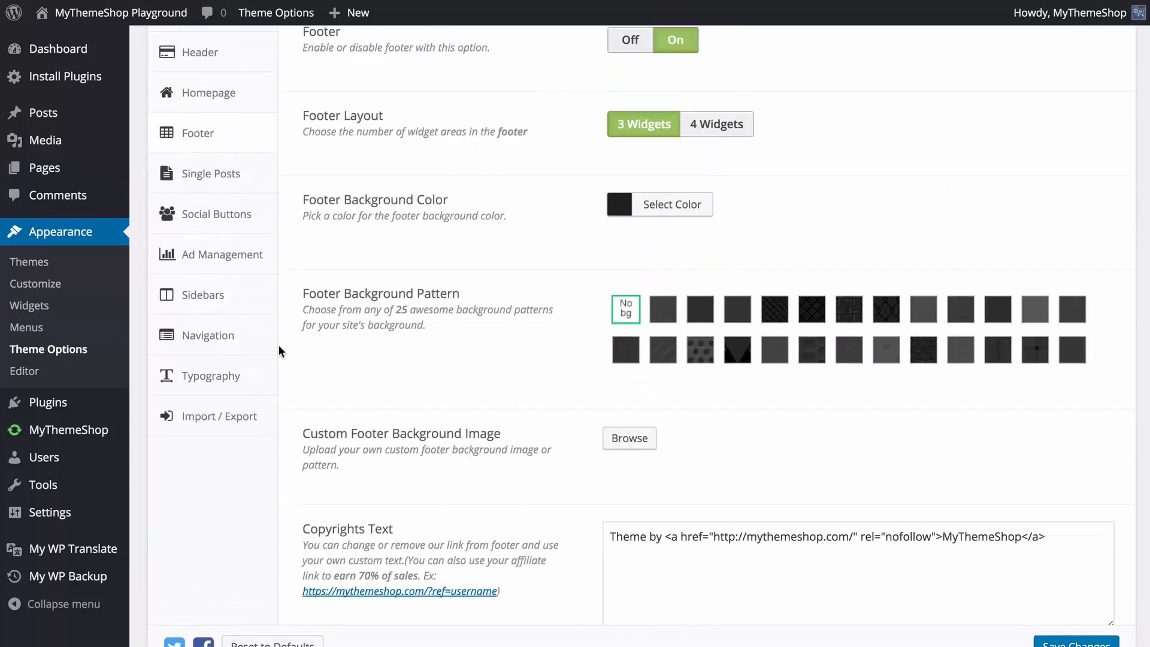
{"action": "left_click", "coordinate": [249, 174]}
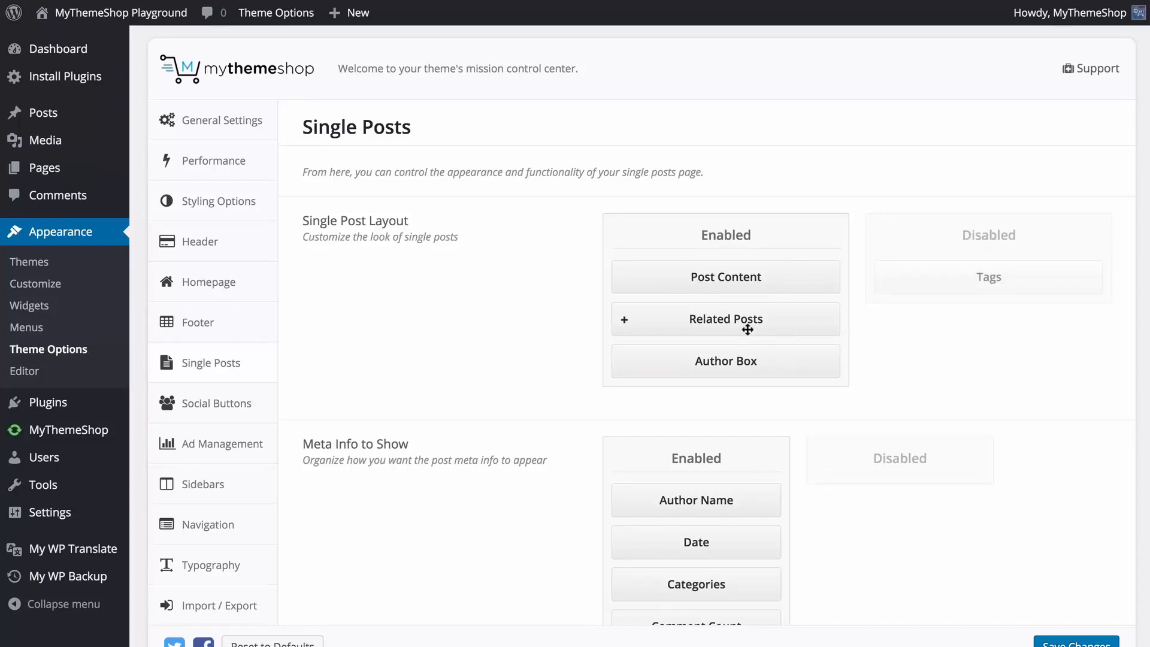
{"action": "left_click_drag", "start_coordinate": [737, 319], "coordinate": [735, 360]}
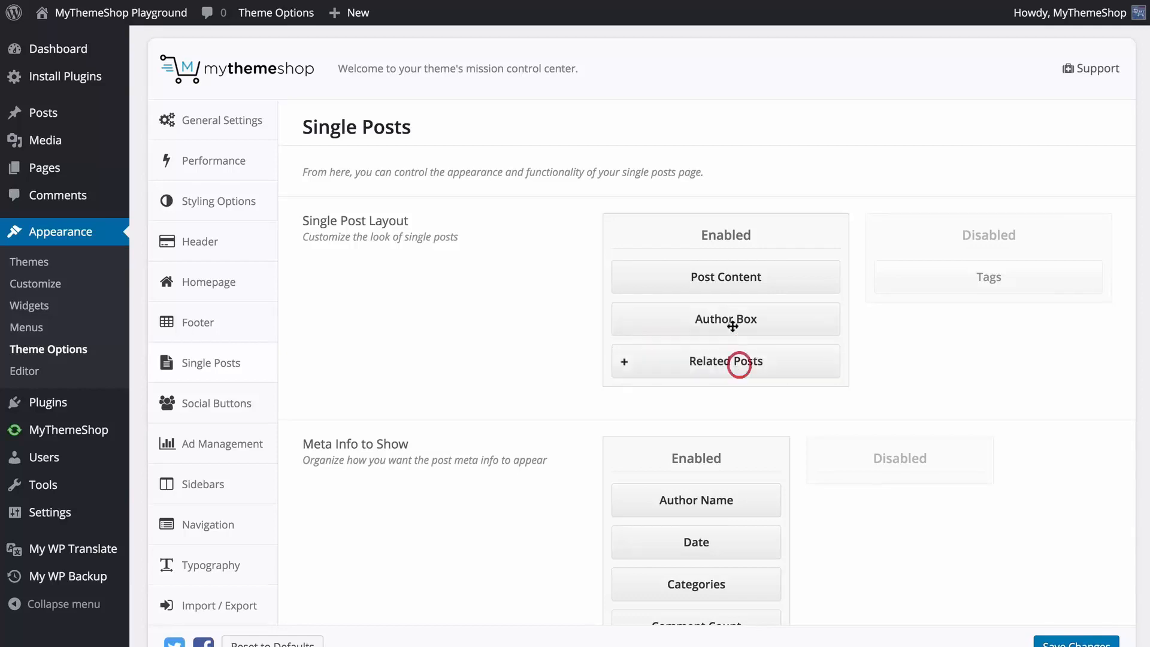
Try Tags as the Related Posts Taxonomy, set it back to Categories and collapse the Related Posts options.
{"action": "left_click", "coordinate": [624, 362]}
{"action": "scroll", "coordinate": [682, 383], "scroll_direction": "down", "scroll_amount": 1}
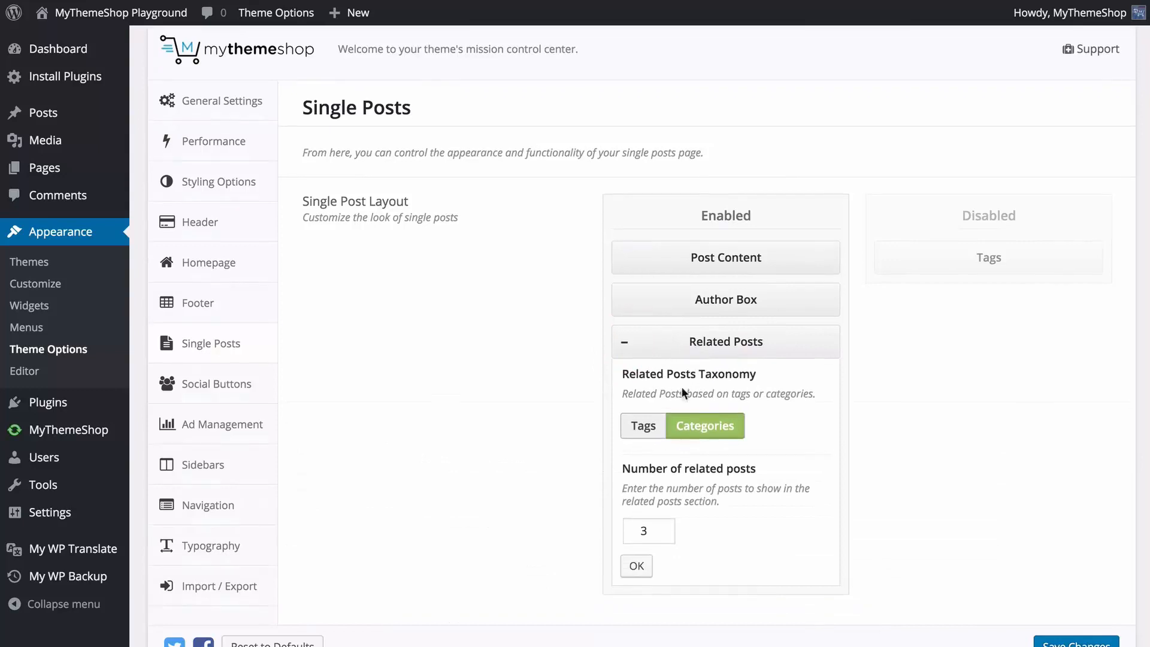
{"action": "left_click", "coordinate": [657, 427]}
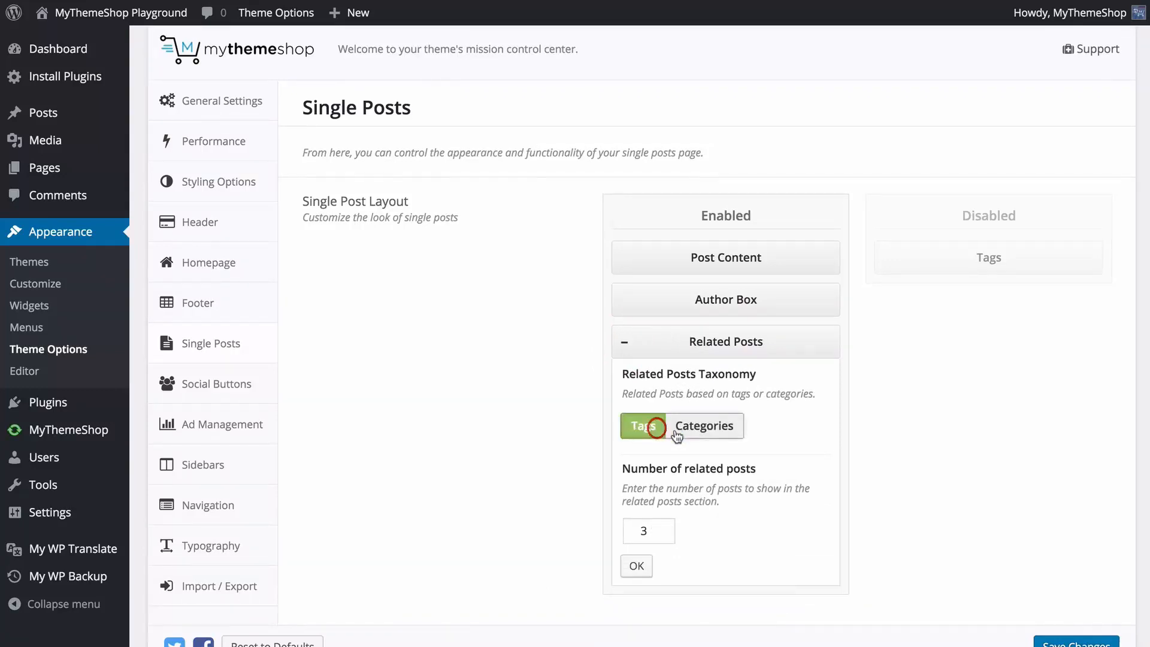
{"action": "left_click", "coordinate": [689, 425]}
{"action": "left_click", "coordinate": [622, 343]}
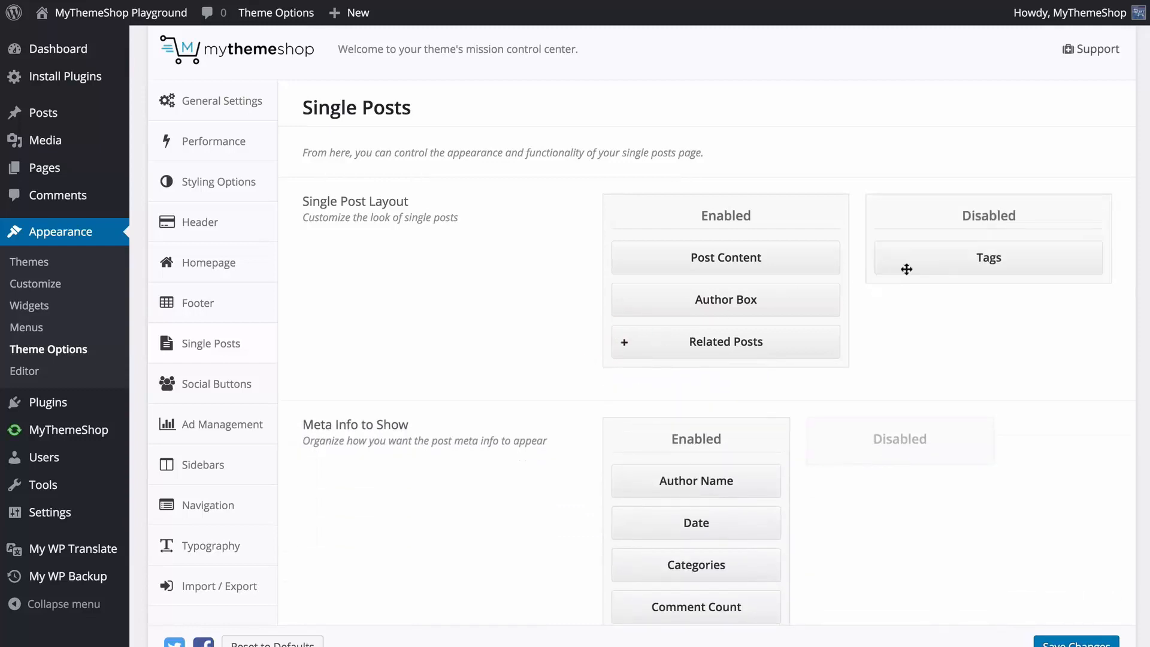
Enable Tags in the Single Post Layout, place it above Post Content and save the changes.
{"action": "left_click_drag", "start_coordinate": [896, 270], "coordinate": [706, 257]}
{"action": "left_click_drag", "start_coordinate": [709, 300], "coordinate": [720, 247]}
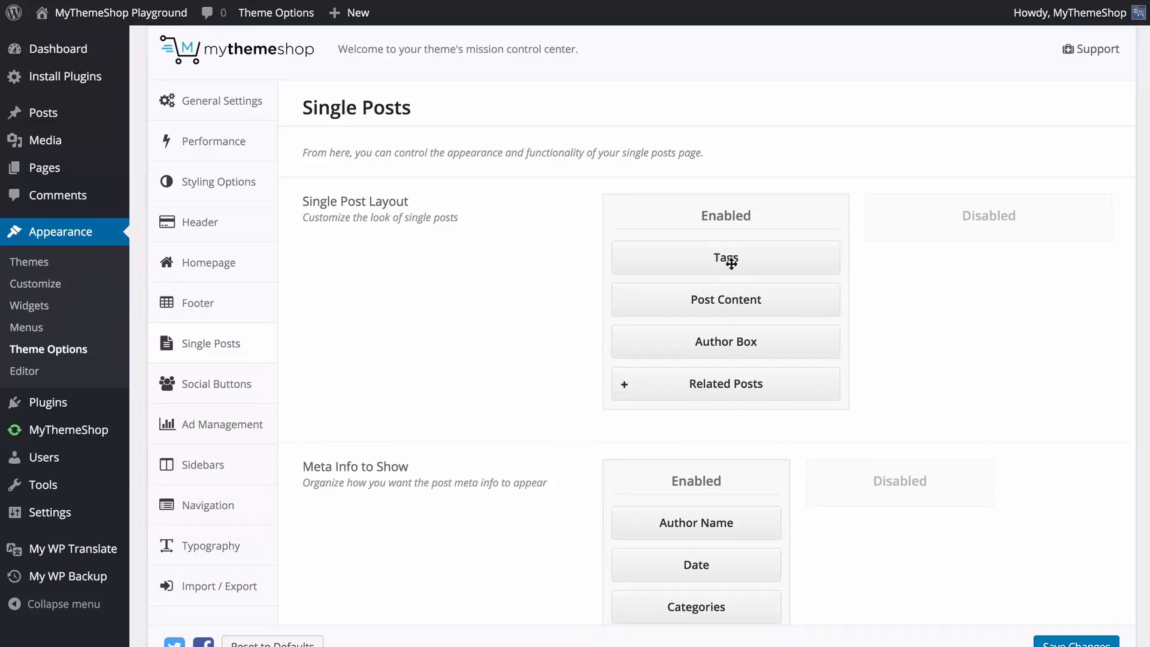
{"action": "scroll", "coordinate": [737, 263], "scroll_direction": "down", "scroll_amount": 4}
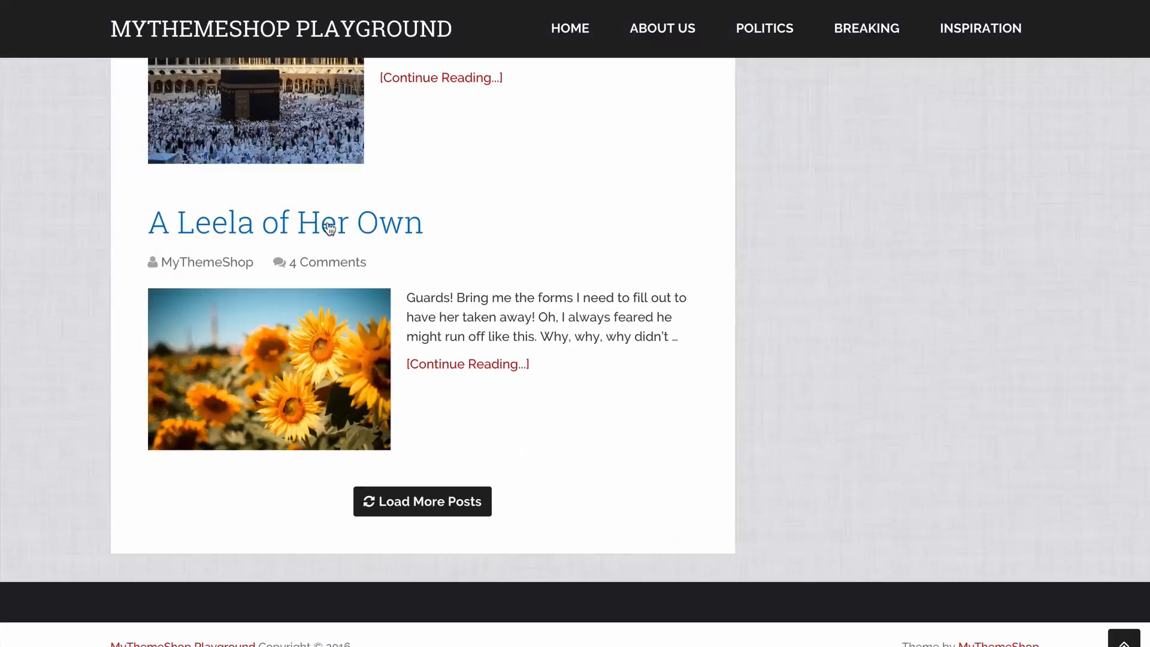
Open the featured "Excepteur sint occaecat" post on the site and check the placement of its tags, author box and related posts.
{"action": "scroll", "coordinate": [329, 225], "scroll_direction": "up", "scroll_amount": 15}
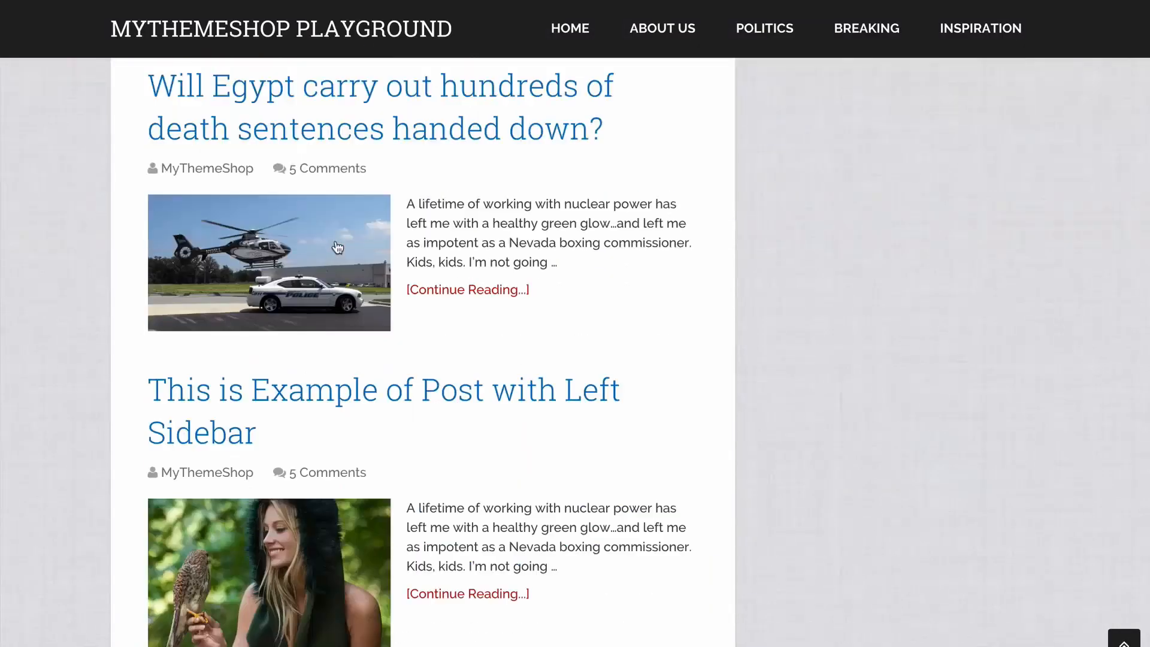
{"action": "left_click", "coordinate": [310, 172]}
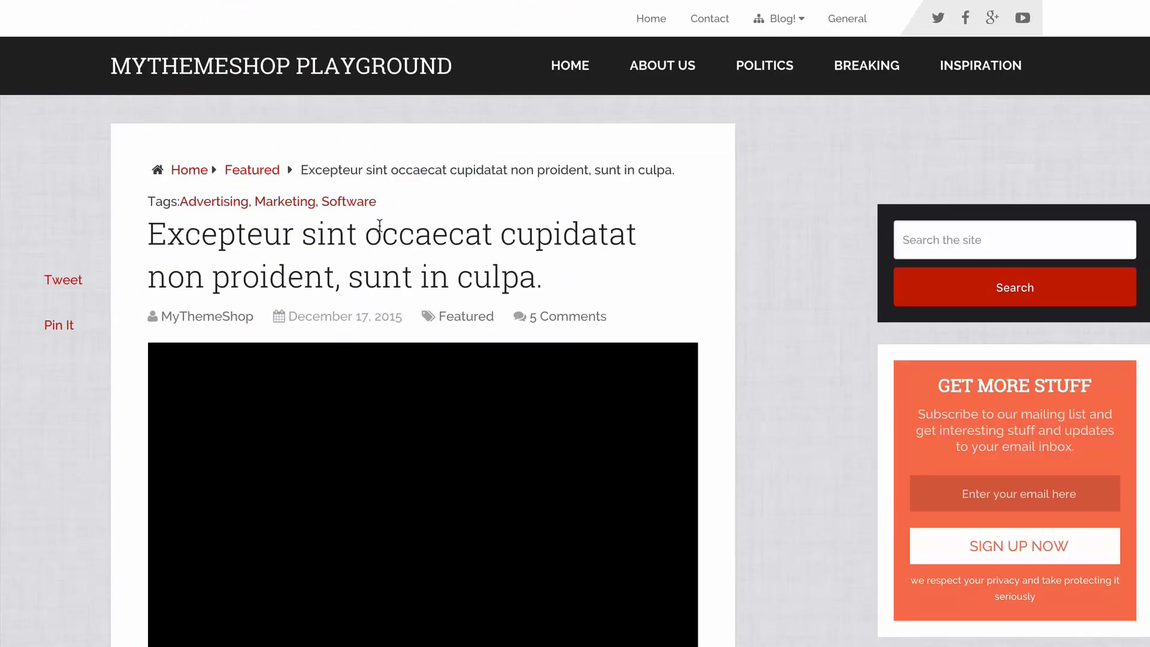
{"action": "scroll", "coordinate": [143, 215], "scroll_direction": "down", "scroll_amount": 15}
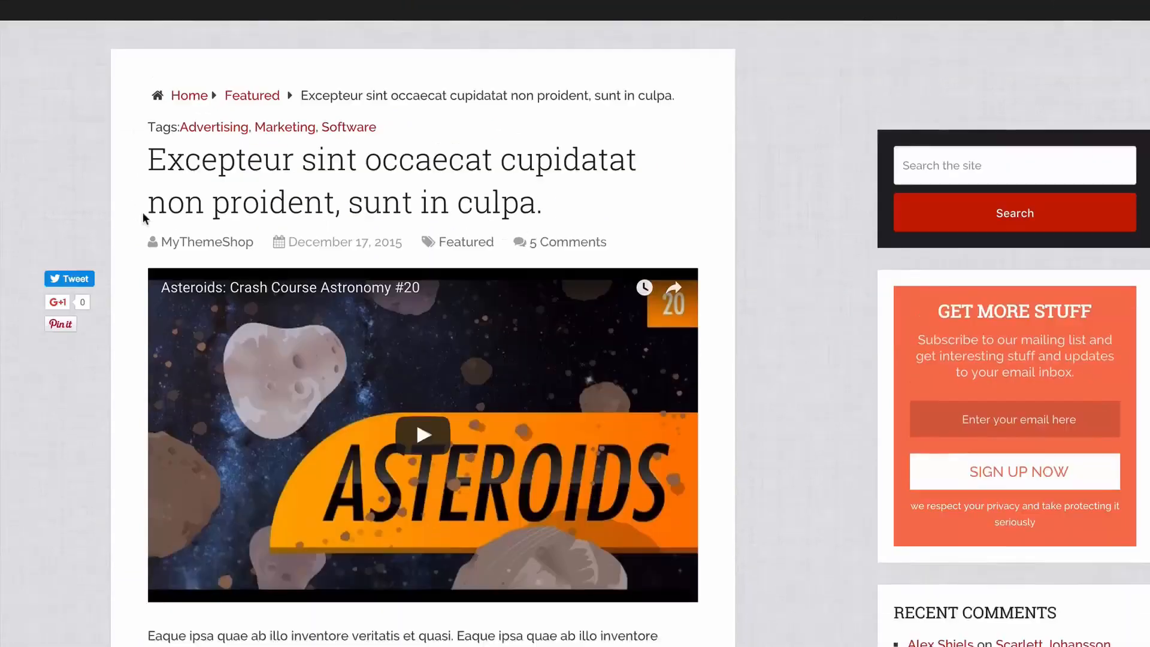
{"action": "scroll", "coordinate": [144, 227], "scroll_direction": "down", "scroll_amount": 12}
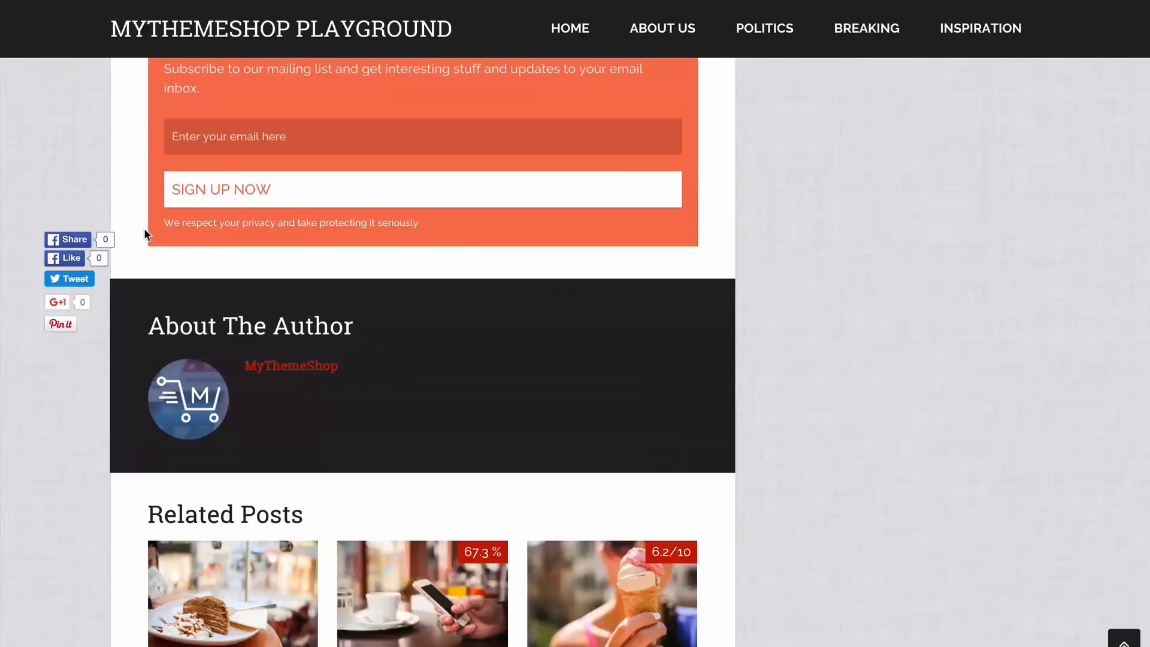
{"action": "scroll", "coordinate": [270, 323], "scroll_direction": "down", "scroll_amount": 2}
{"action": "scroll", "coordinate": [315, 352], "scroll_direction": "down", "scroll_amount": 1}
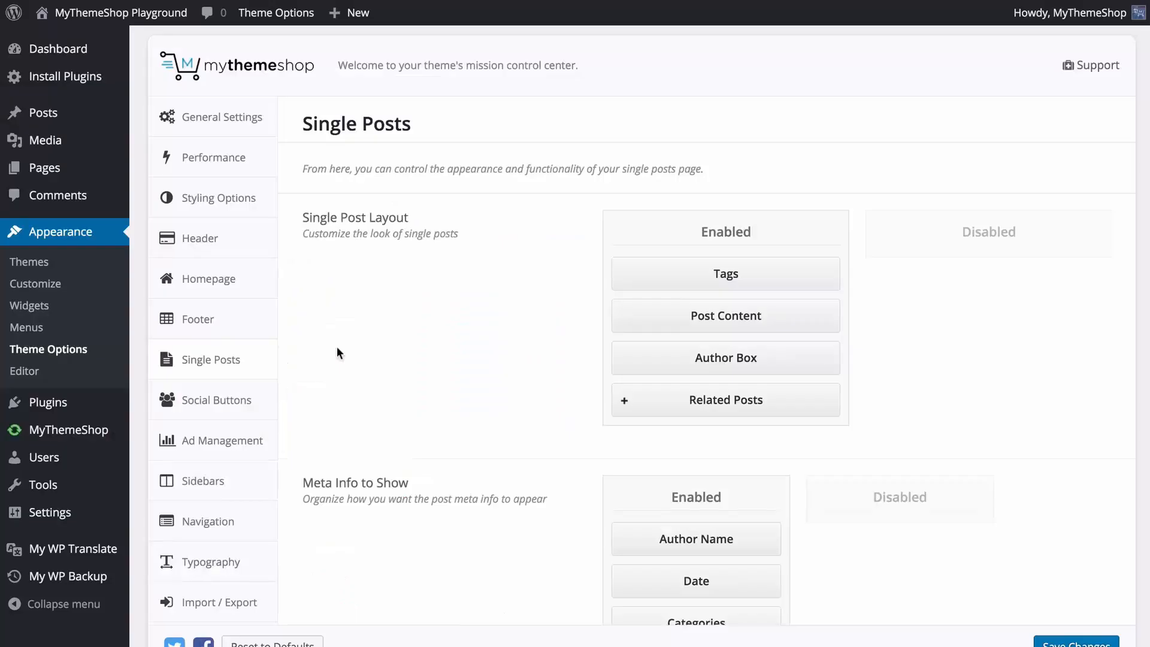
Review the Meta Info to Show order and the Breadcrumbs, Highlight Author Comment and Date in Comments options.
{"action": "scroll", "coordinate": [337, 346], "scroll_direction": "down", "scroll_amount": 5}
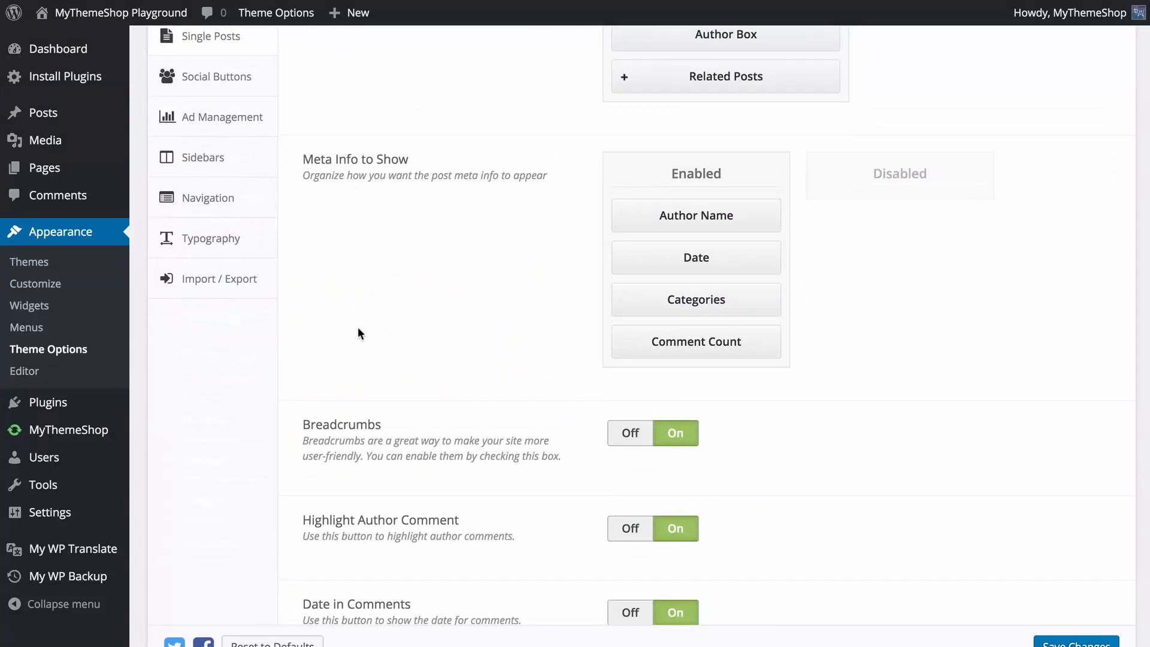
{"action": "left_click", "coordinate": [674, 216]}
{"action": "mouse_move", "coordinate": [688, 341]}
{"action": "left_mouse_down"}
{"action": "mouse_move", "coordinate": [882, 213]}
{"action": "mouse_move", "coordinate": [714, 322]}
{"action": "mouse_move", "coordinate": [699, 354]}
{"action": "mouse_move", "coordinate": [888, 203]}
{"action": "mouse_move", "coordinate": [698, 357]}
{"action": "left_mouse_up"}
{"action": "scroll", "coordinate": [810, 347], "scroll_direction": "down", "scroll_amount": 3}
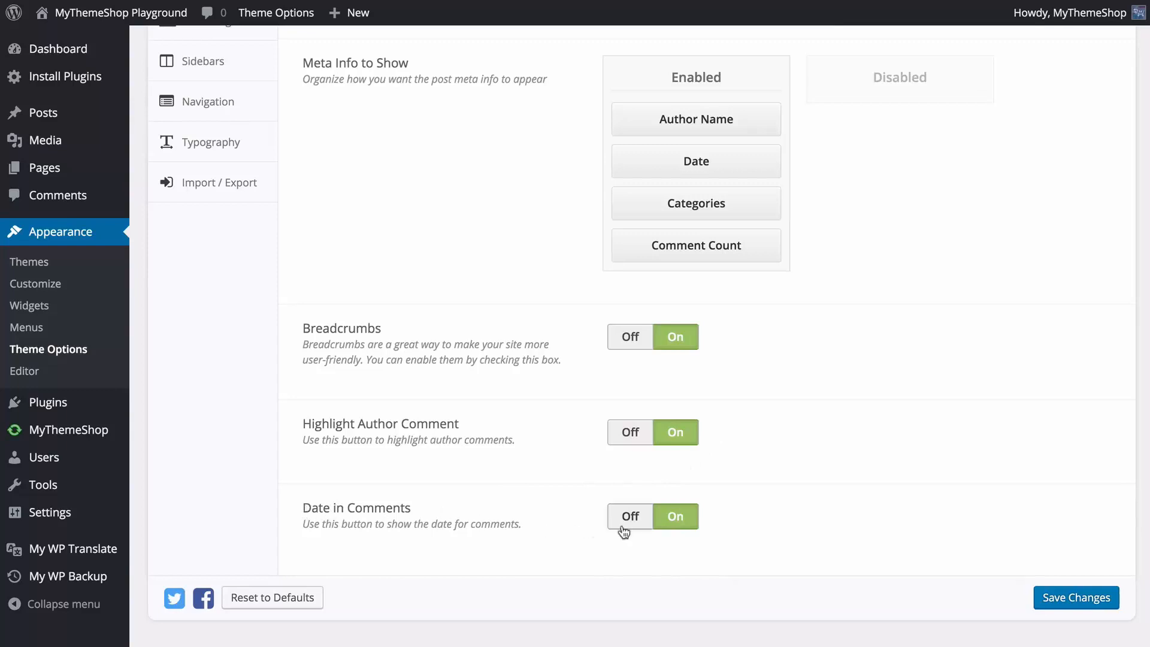
Save the Single Posts changes and open the Social Buttons settings.
{"action": "left_click", "coordinate": [1054, 596]}
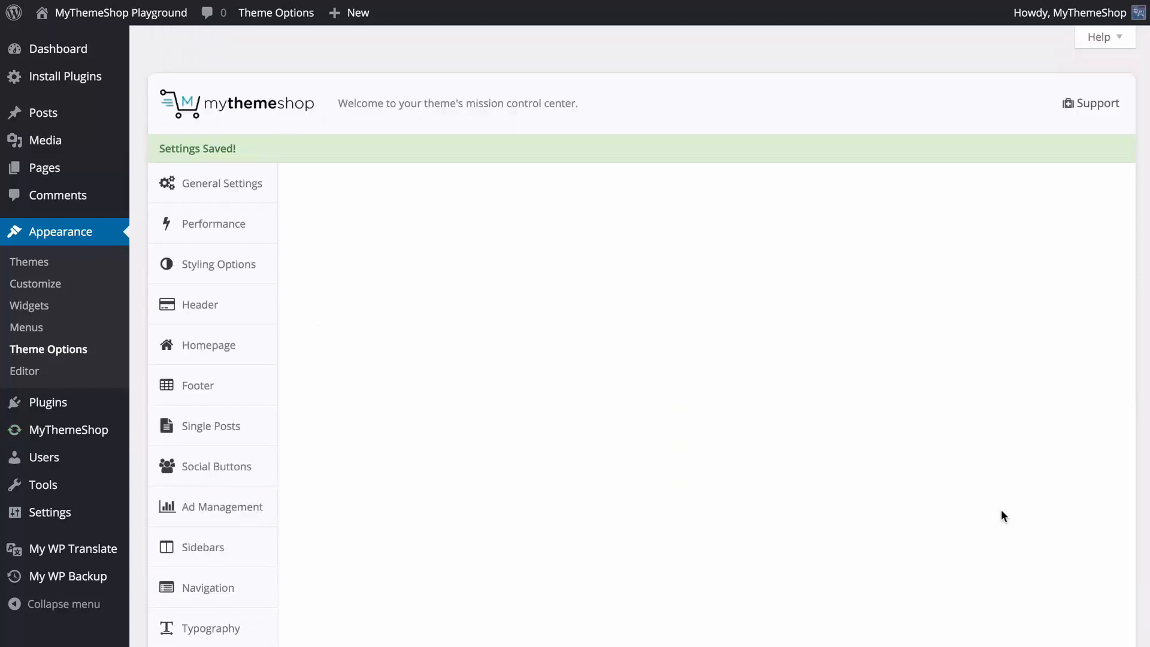
{"action": "left_click", "coordinate": [215, 404]}
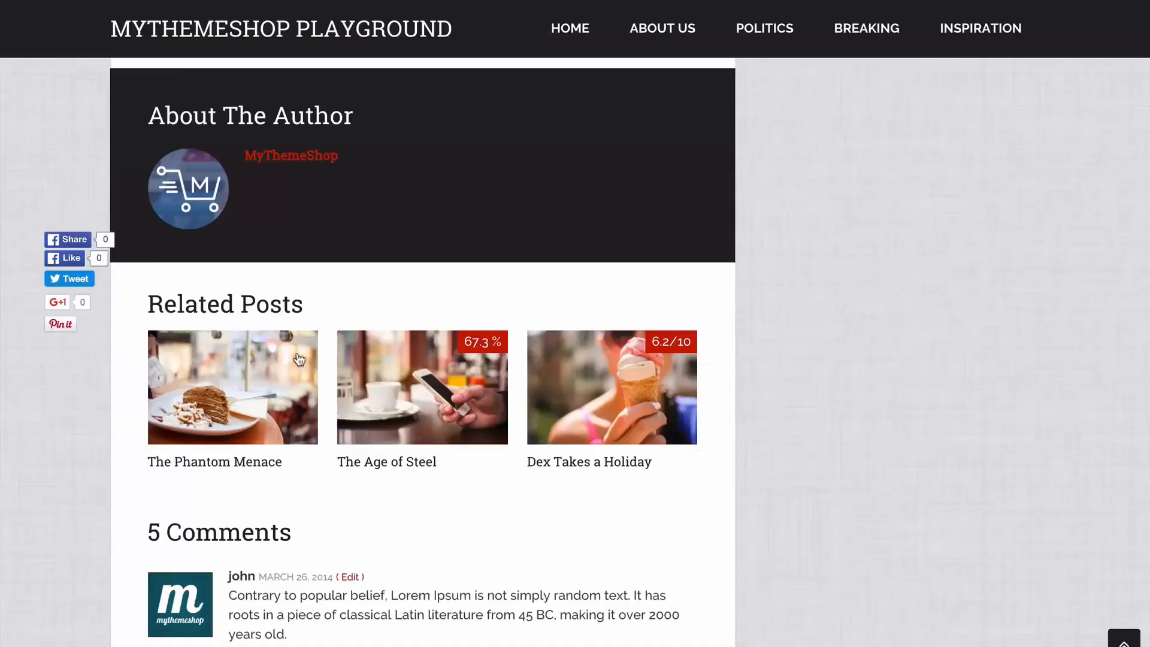
Check the floating share buttons on the "Excepteur sint occaecat" post on the site.
{"action": "scroll", "coordinate": [72, 252], "scroll_direction": "up", "scroll_amount": 5}
{"action": "scroll", "coordinate": [72, 252], "scroll_direction": "up", "scroll_amount": 10}
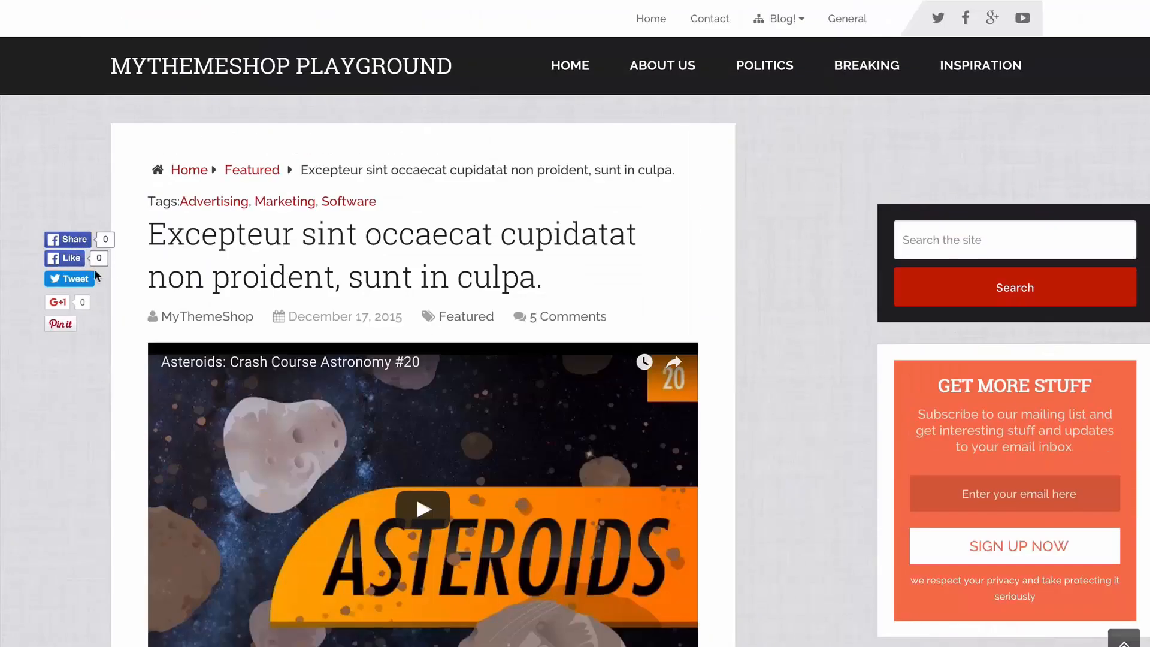
{"action": "scroll", "coordinate": [66, 228], "scroll_direction": "down", "scroll_amount": 5}
{"action": "scroll", "coordinate": [59, 228], "scroll_direction": "up", "scroll_amount": 5}
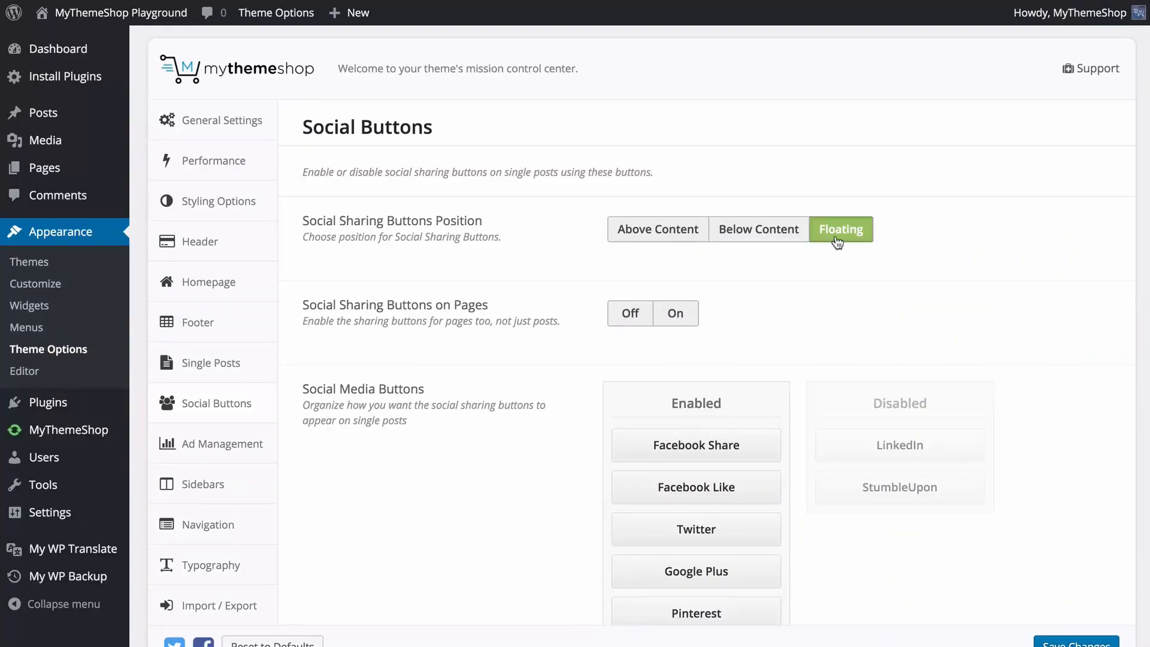
Set the Social Sharing Buttons Position to Below Content and turn Social Sharing Buttons on Pages off.
{"action": "left_click", "coordinate": [672, 235]}
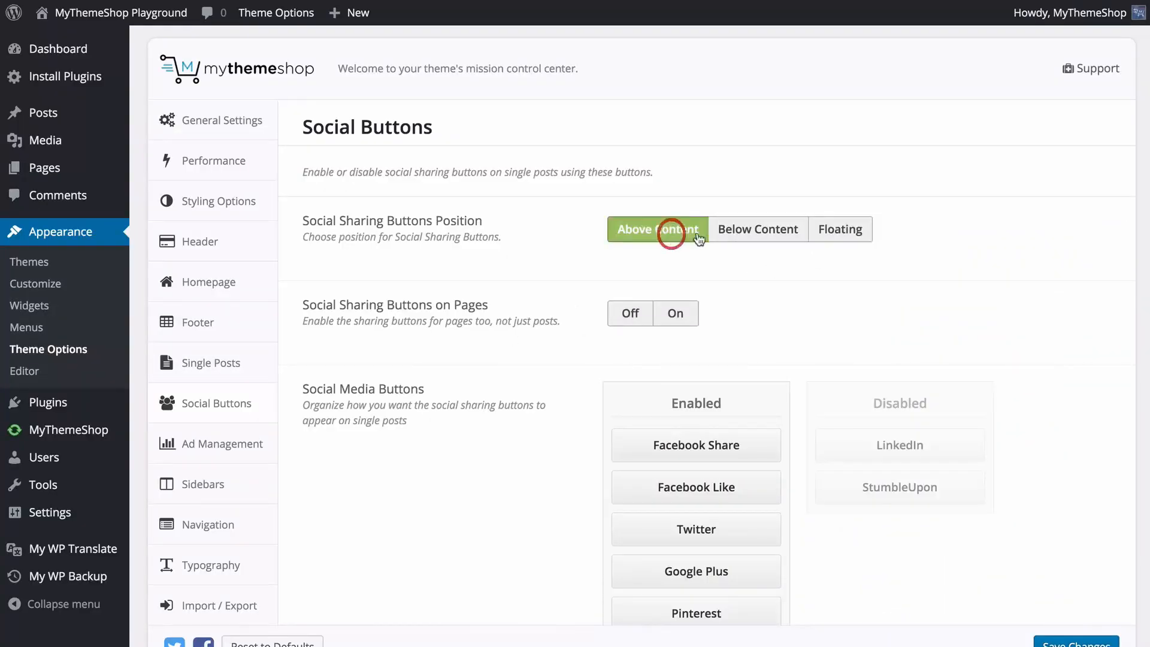
{"action": "left_click", "coordinate": [748, 238]}
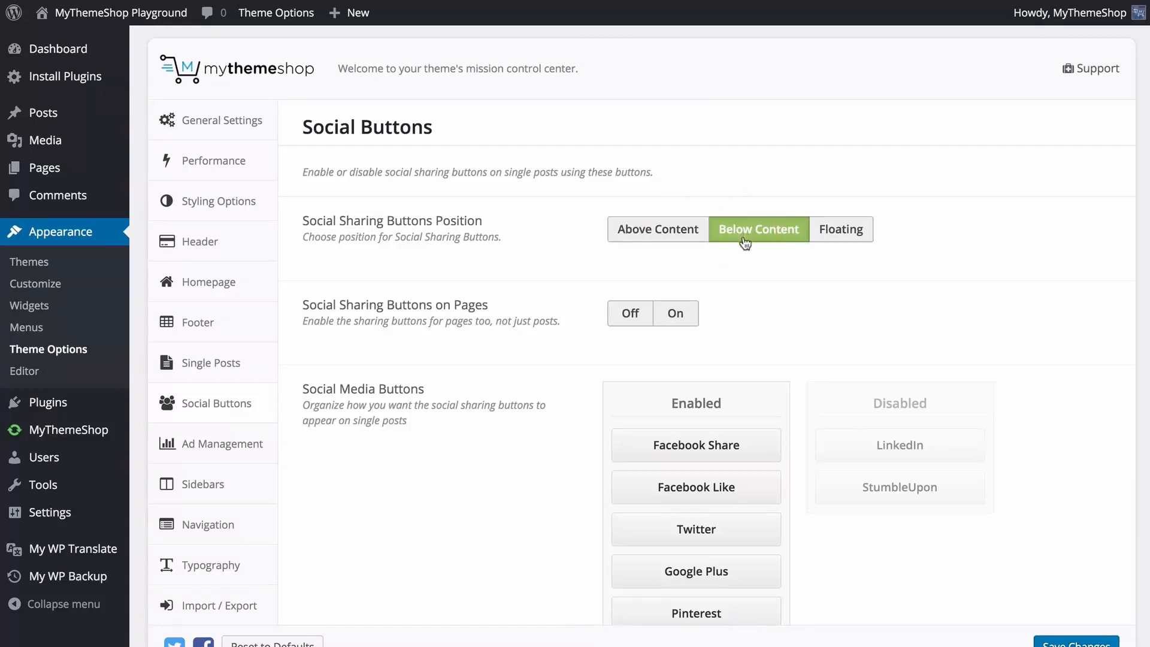
{"action": "scroll", "coordinate": [744, 239], "scroll_direction": "down", "scroll_amount": 1}
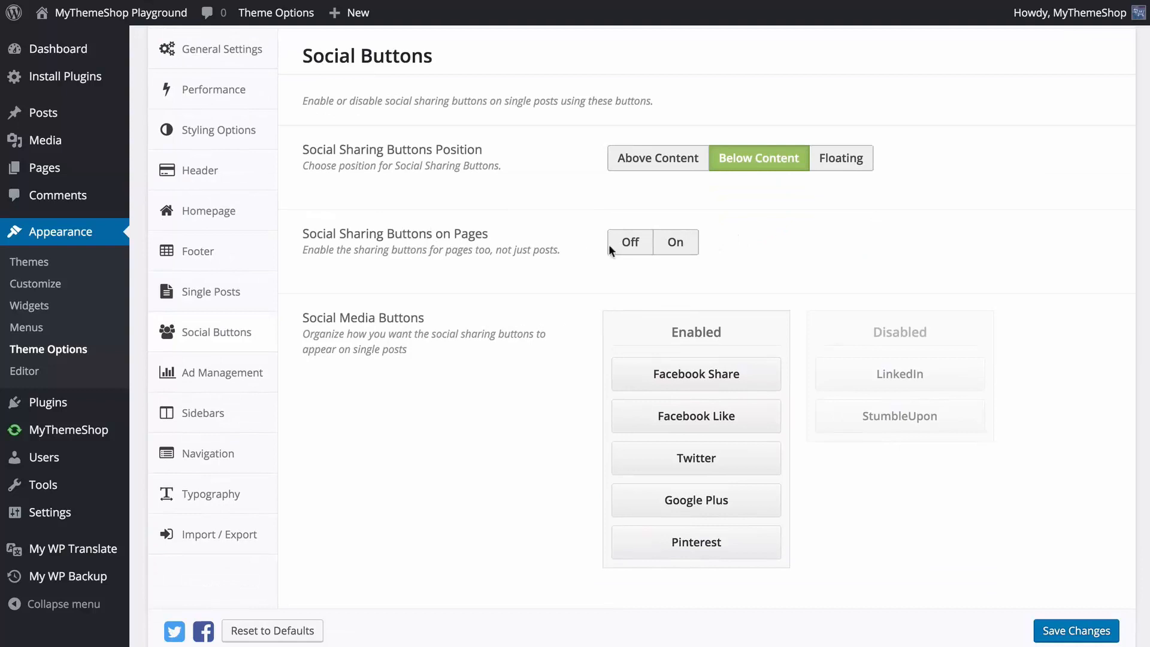
{"action": "left_click", "coordinate": [634, 245]}
{"action": "scroll", "coordinate": [595, 259], "scroll_direction": "down", "scroll_amount": 1}
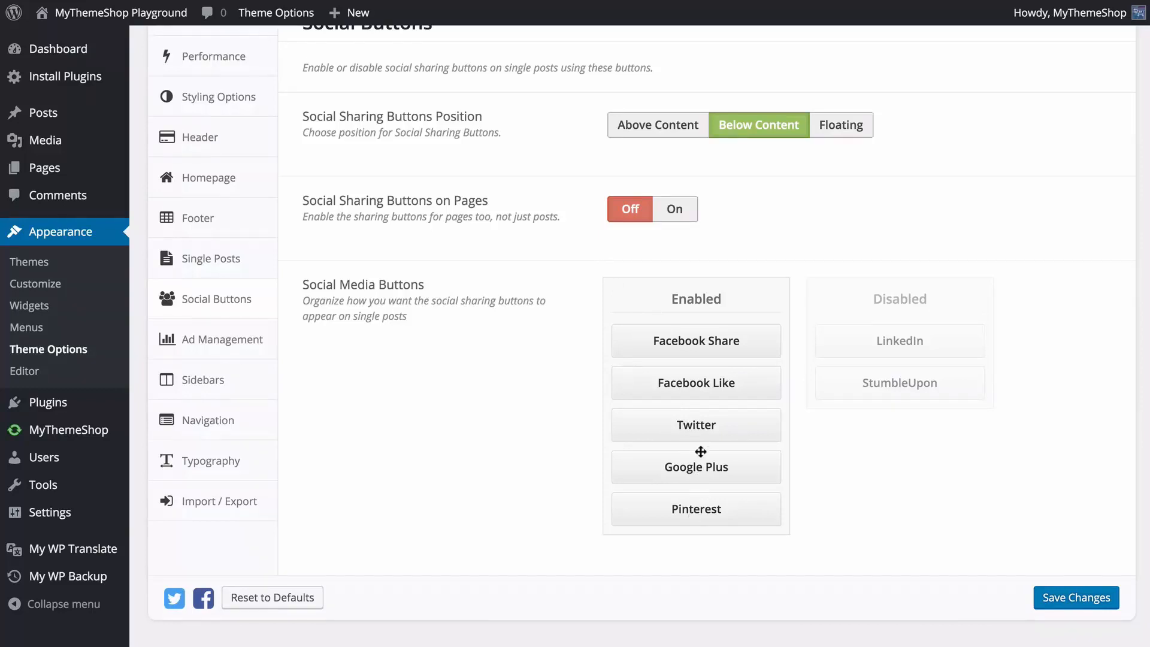
Disable Facebook Like and Google Plus, enable LinkedIn between Facebook Share and Twitter, and save the changes.
{"action": "left_click_drag", "start_coordinate": [701, 393], "coordinate": [703, 433]}
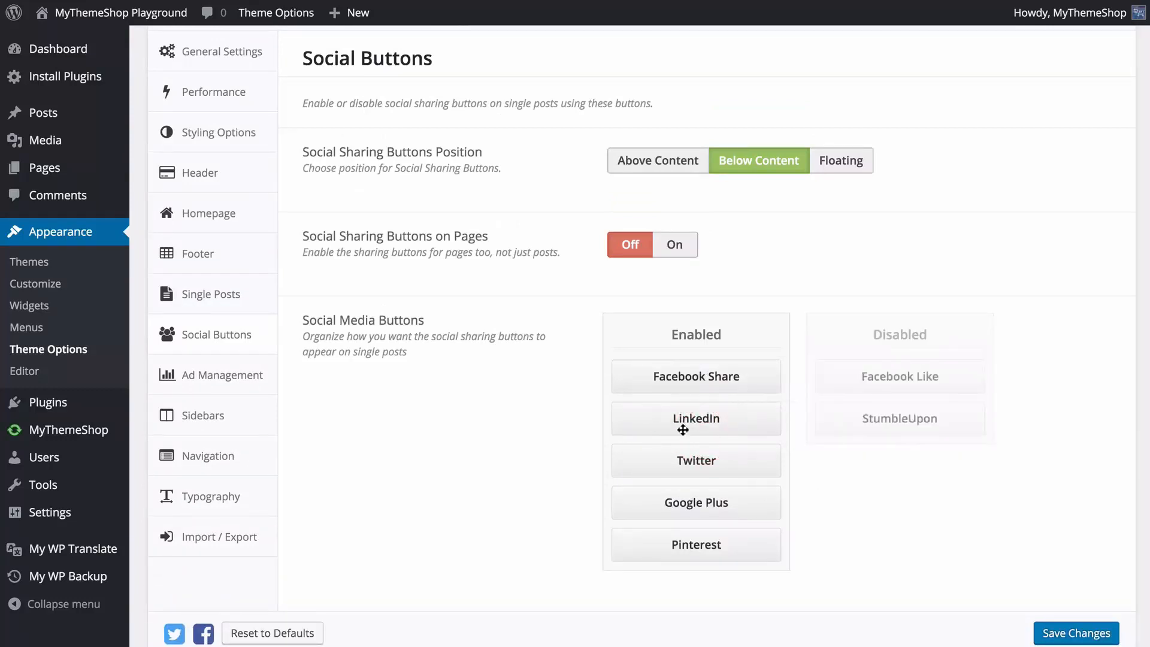
{"action": "left_click_drag", "start_coordinate": [699, 495], "coordinate": [884, 400]}
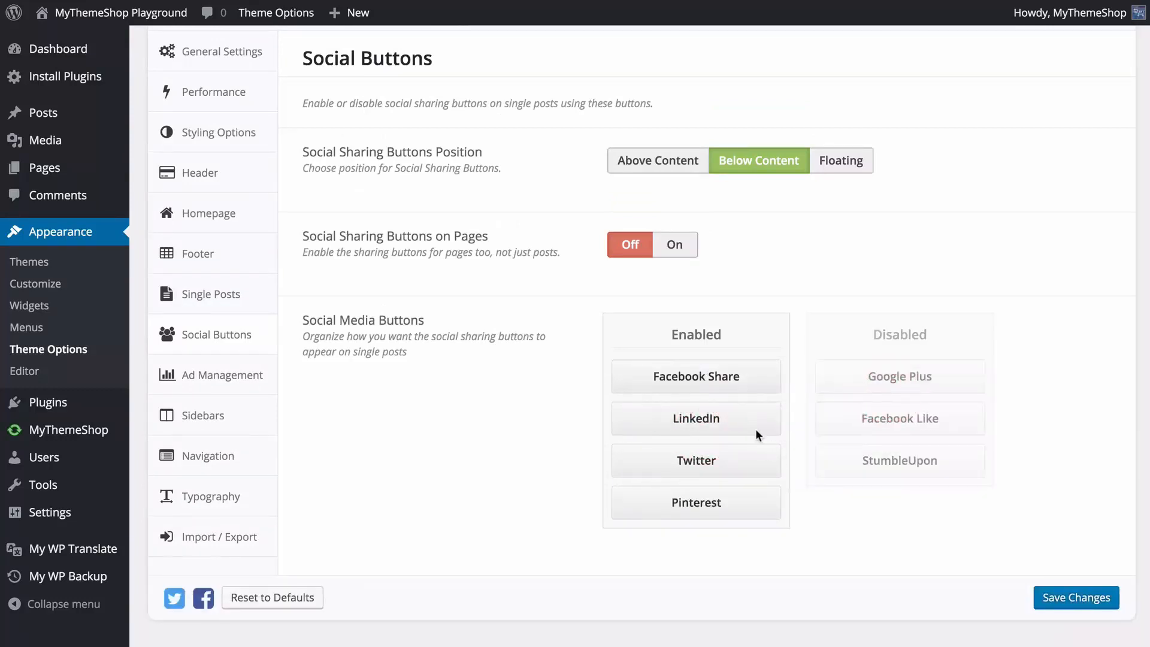
{"action": "left_click", "coordinate": [1050, 597]}
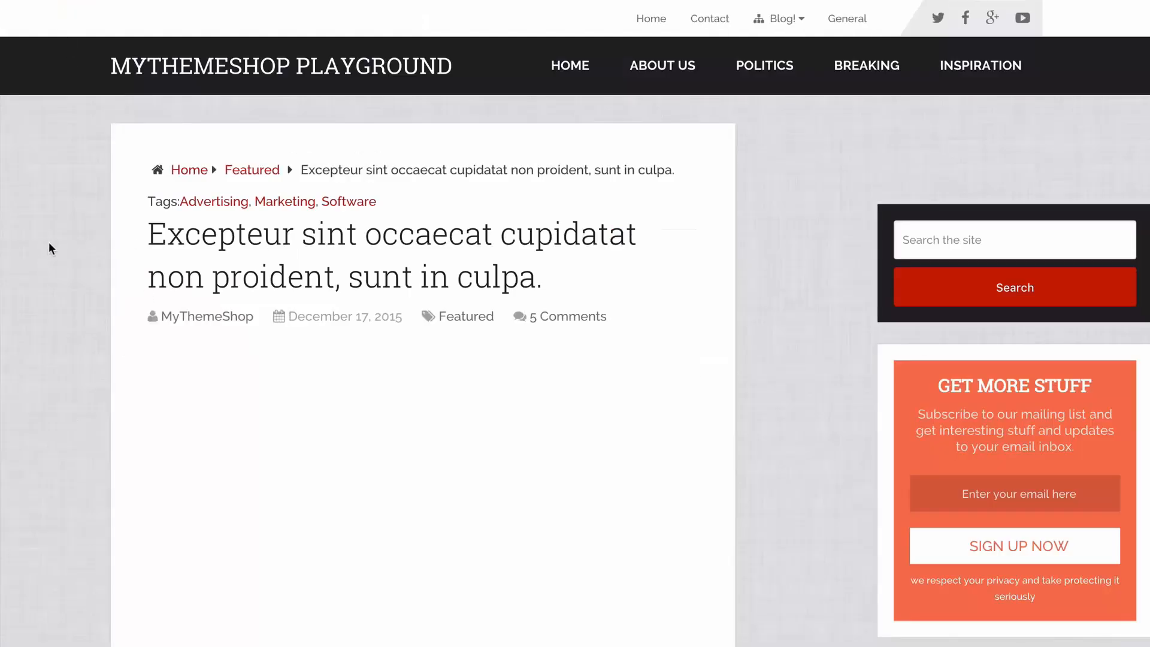
Check the share buttons below the content of the "Excepteur sint occaecat" post on the site.
{"action": "scroll", "coordinate": [59, 242], "scroll_direction": "down", "scroll_amount": 15}
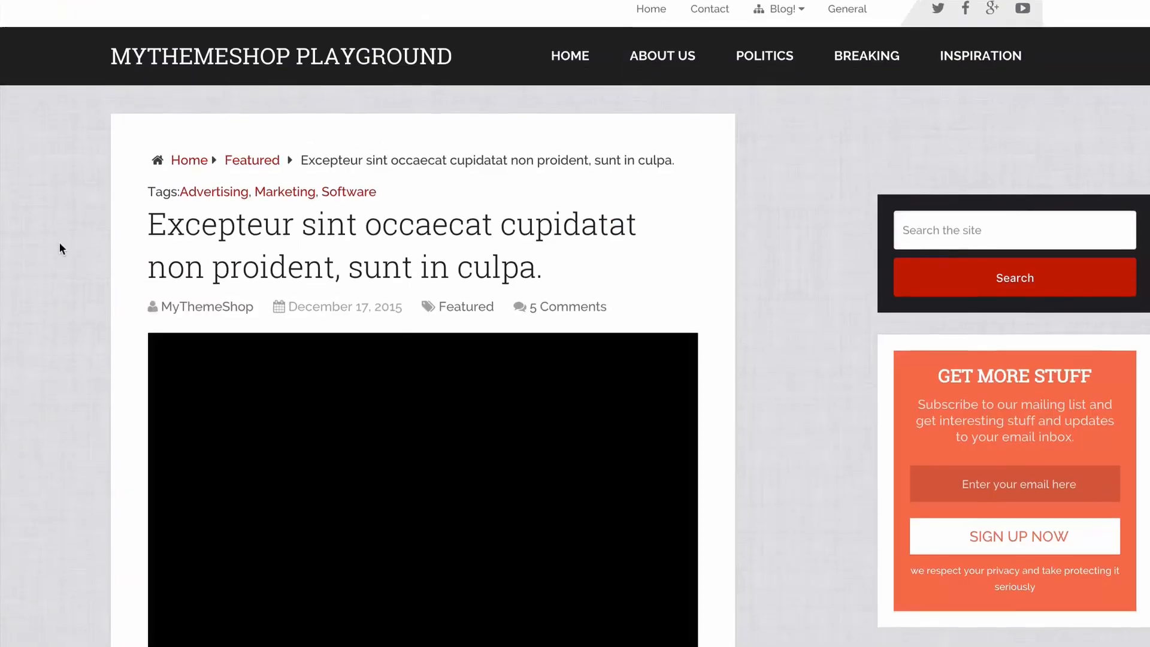
{"action": "scroll", "coordinate": [60, 246], "scroll_direction": "up", "scroll_amount": 2}
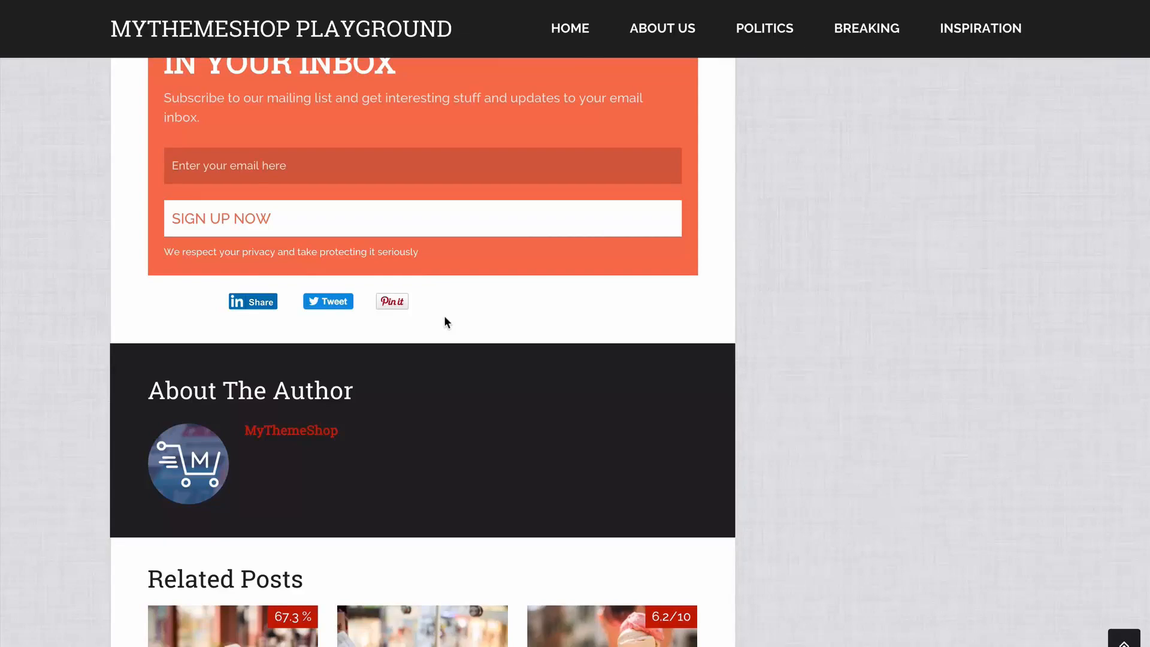
{"action": "scroll", "coordinate": [444, 315], "scroll_direction": "up", "scroll_amount": 3}
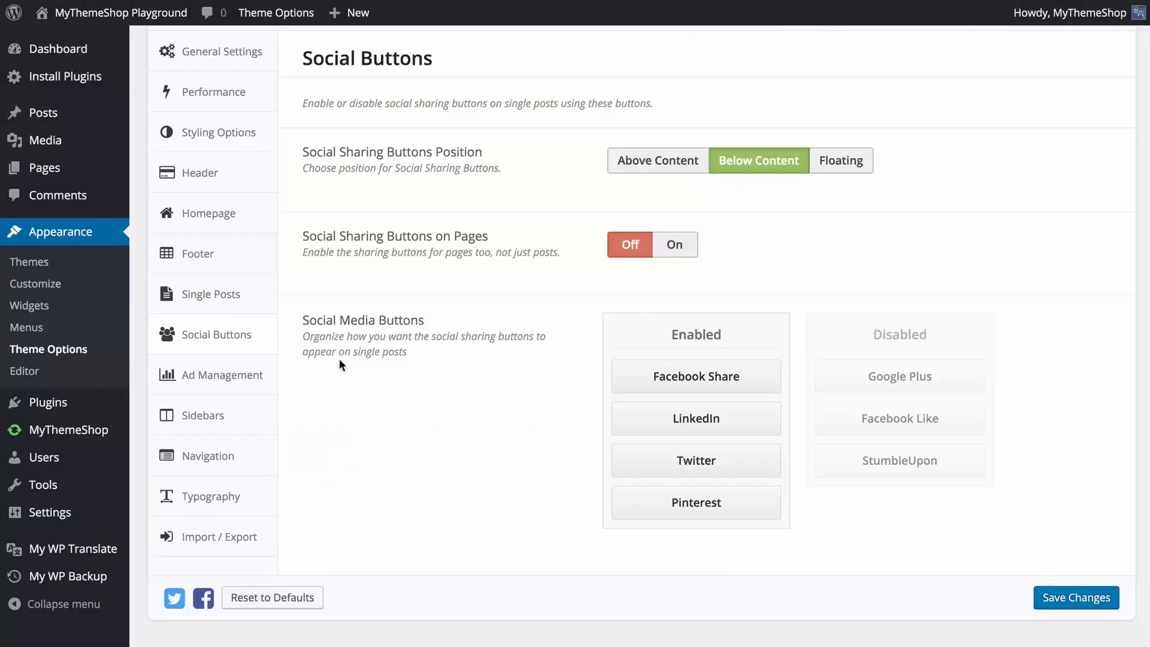
Open Ad Management and review the Header Ad, Below Post Title and Below Post Content ad code fields.
{"action": "left_click", "coordinate": [242, 376]}
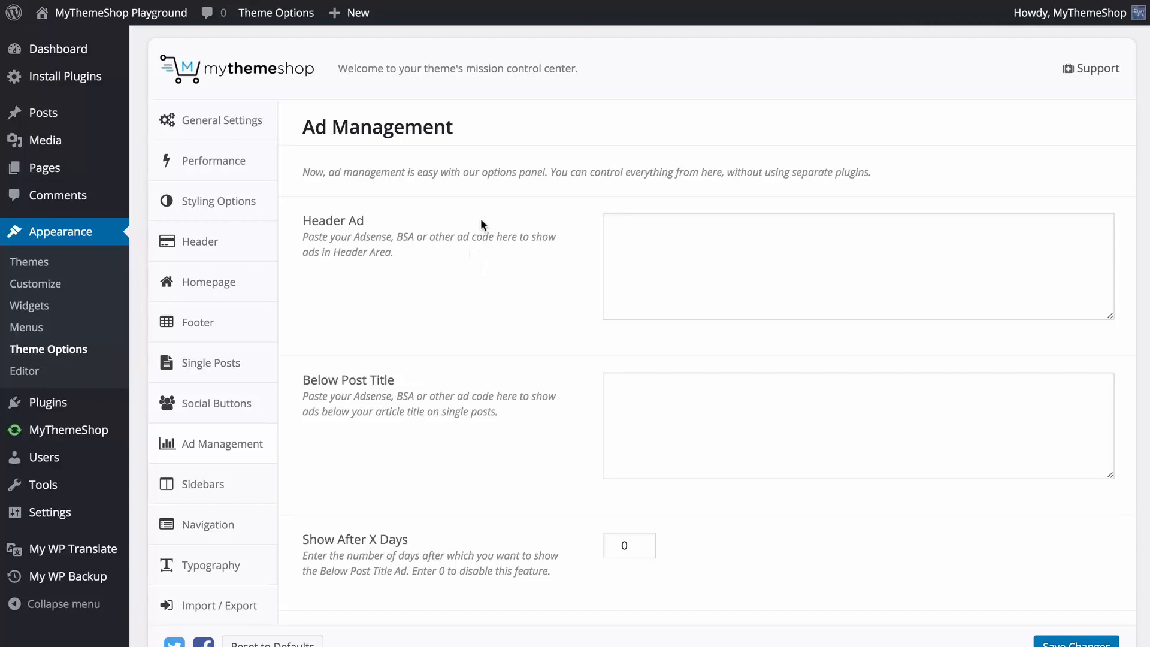
{"action": "scroll", "coordinate": [429, 234], "scroll_direction": "down", "scroll_amount": 1}
{"action": "left_click", "coordinate": [635, 242]}
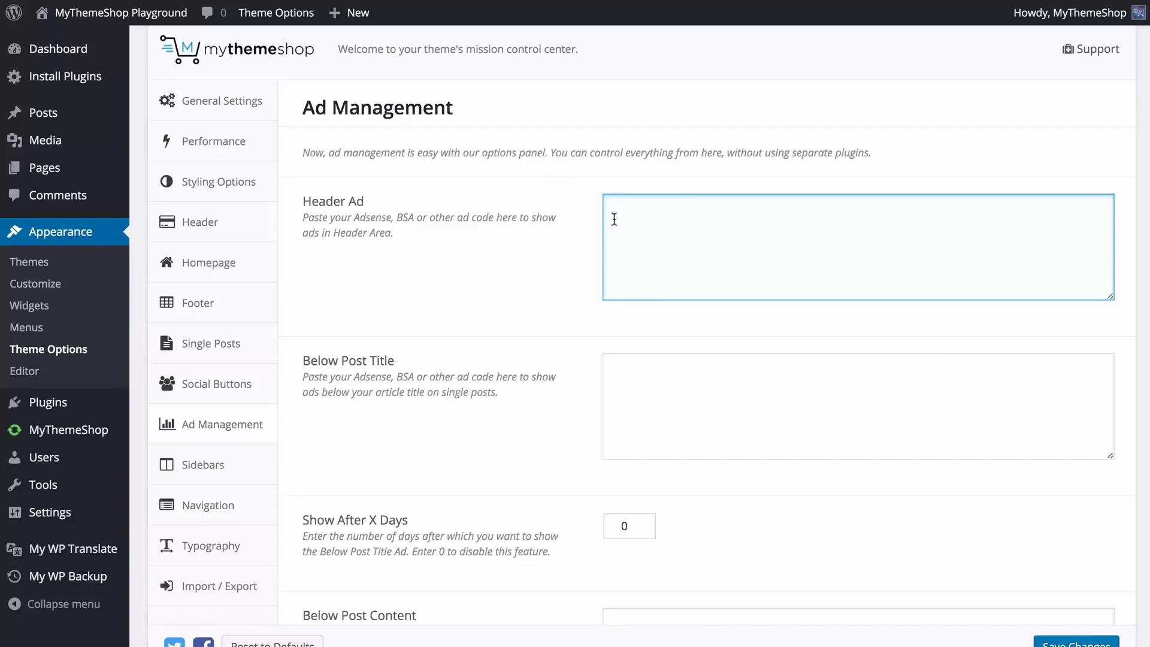
{"action": "scroll", "coordinate": [529, 267], "scroll_direction": "down", "scroll_amount": 5}
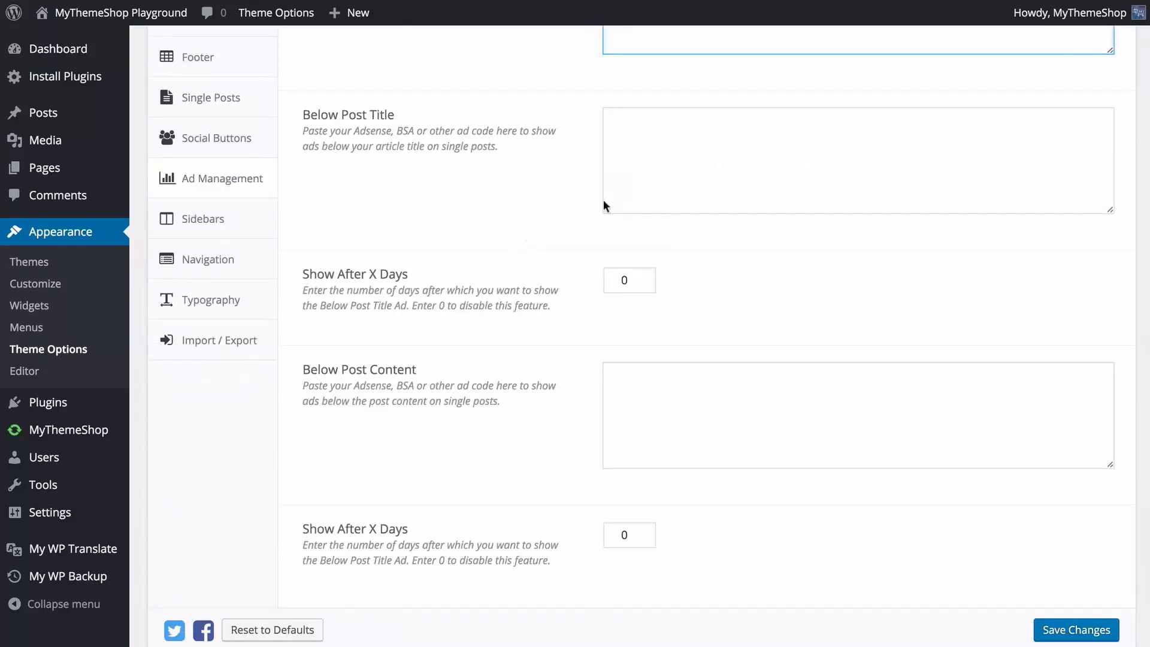
{"action": "left_click", "coordinate": [648, 190]}
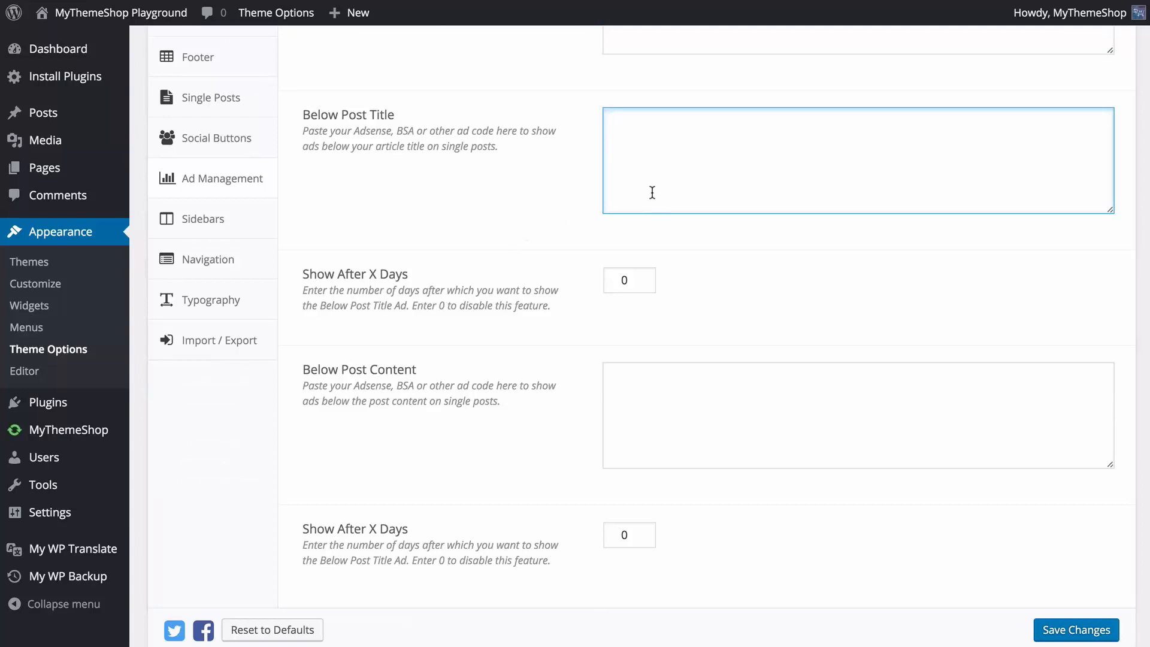
{"action": "left_click", "coordinate": [648, 383]}
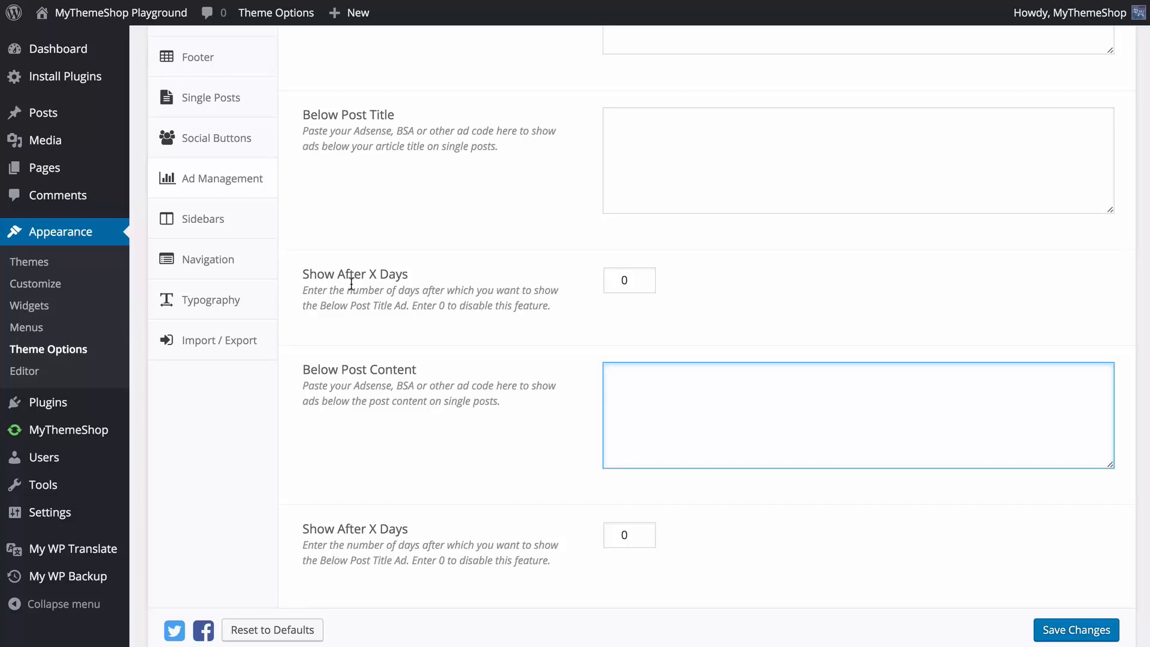
Try 7 as Show After X Days for the Below Post Title ad, set it back to 0 and save the changes.
{"action": "double_click", "coordinate": [616, 280]}
{"action": "type", "text": "7"}
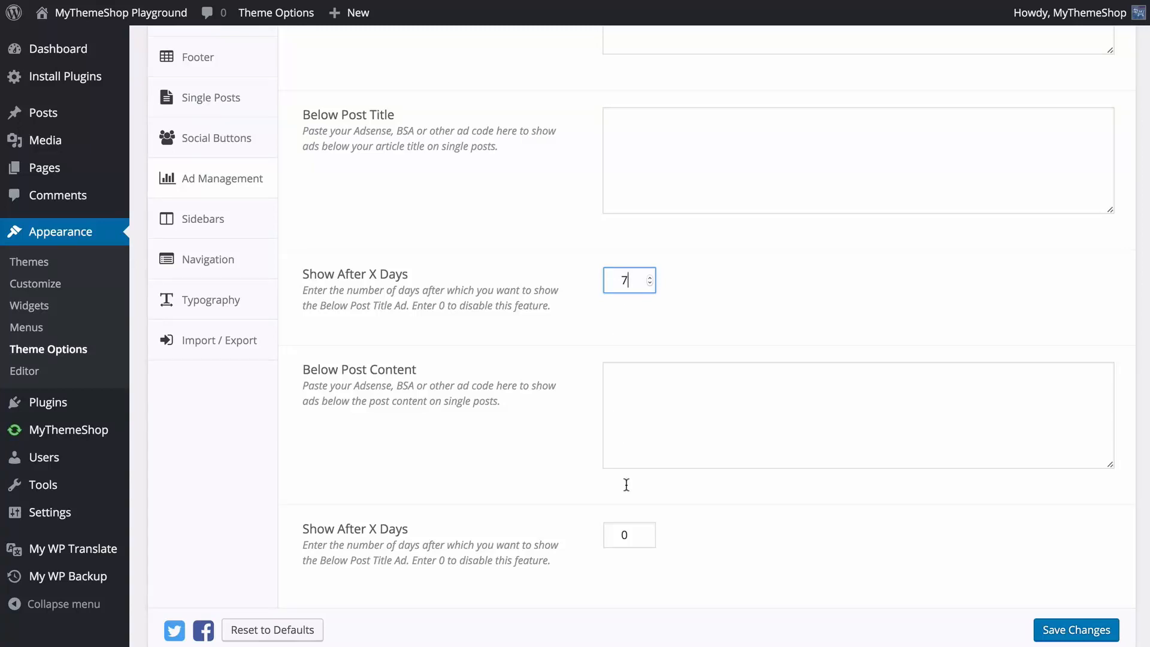
{"action": "key", "text": "BackSpace"}
{"action": "type", "text": "0"}
{"action": "left_click", "coordinate": [579, 342]}
{"action": "scroll", "coordinate": [579, 343], "scroll_direction": "down", "scroll_amount": 1}
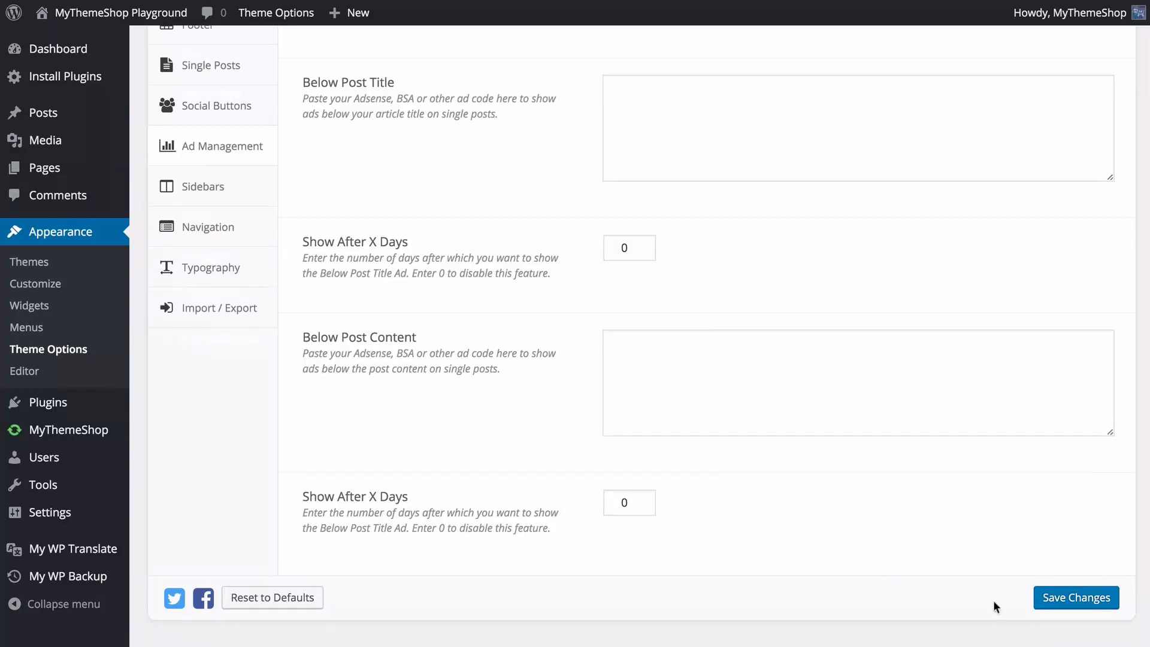
{"action": "left_click", "coordinate": [1065, 606]}
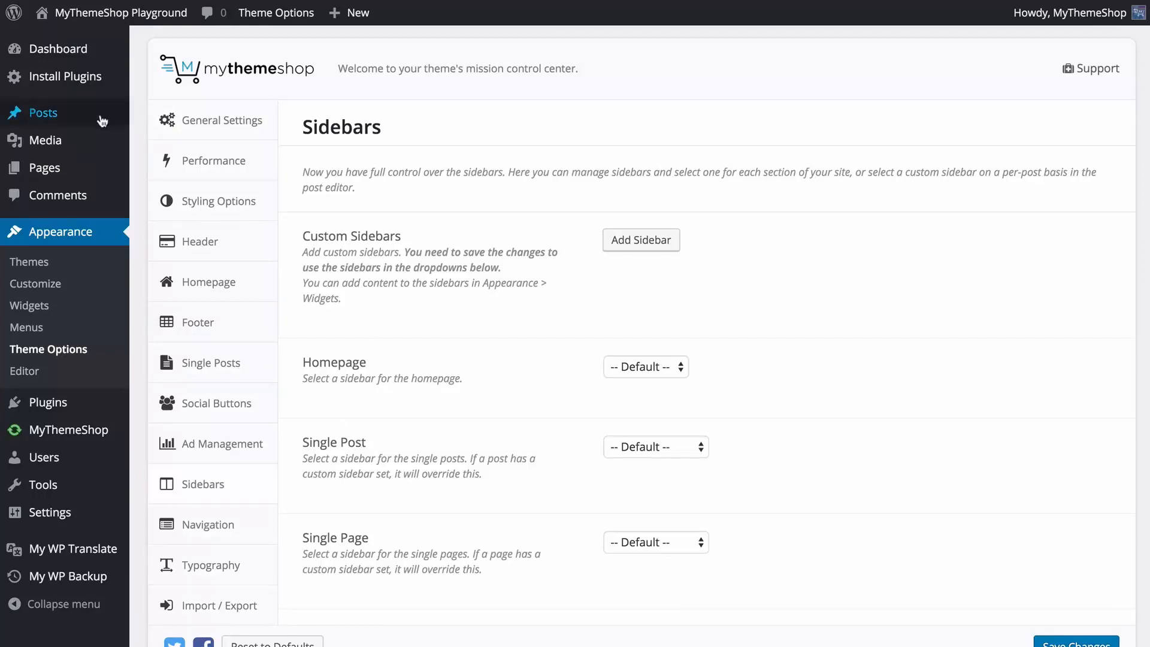
Add a custom sidebar named "Page Sidebar" with the ID "sidebar-page" and save the changes.
{"action": "mouse_move", "coordinate": [113, 112]}
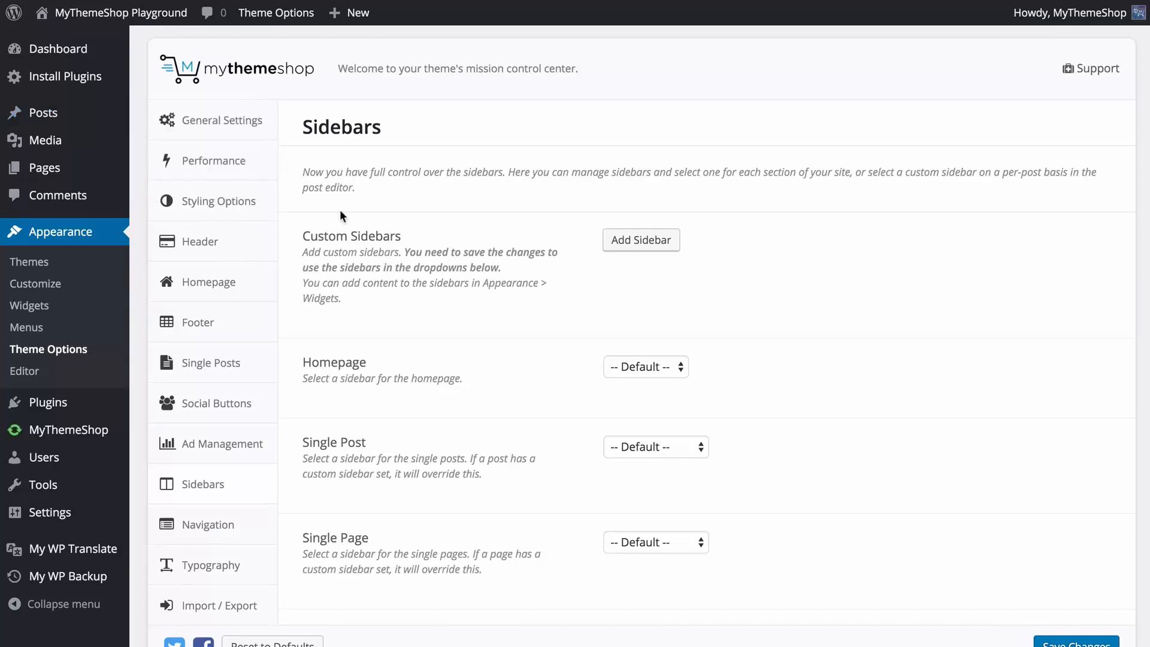
{"action": "left_click", "coordinate": [633, 245]}
{"action": "left_click", "coordinate": [647, 317]}
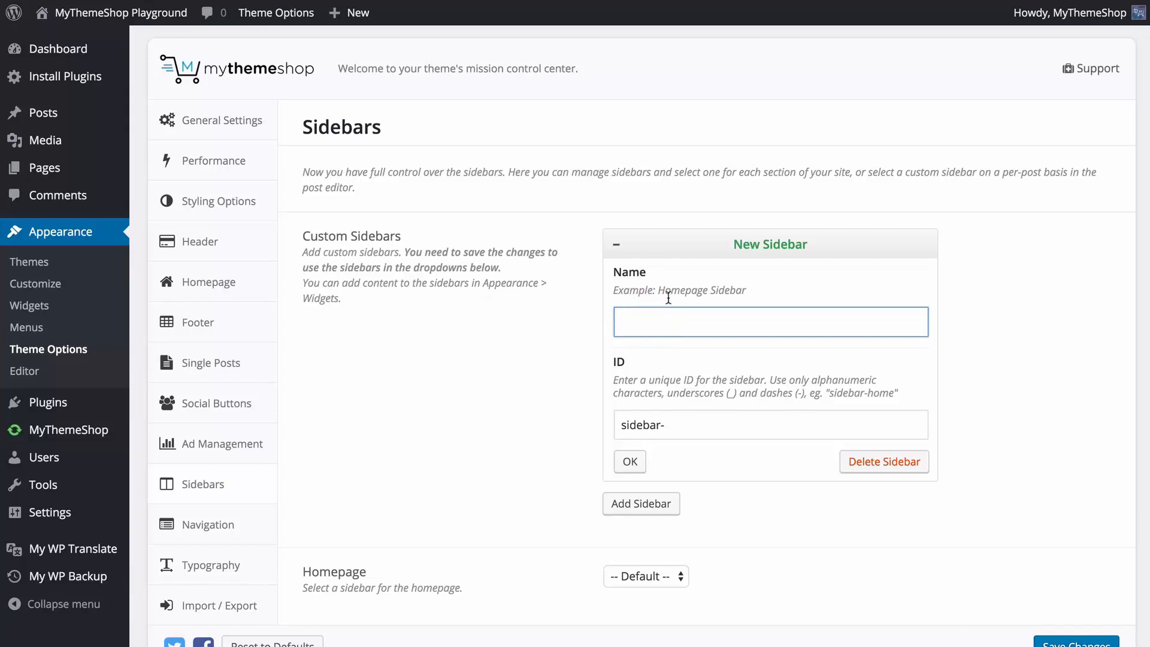
{"action": "scroll", "coordinate": [668, 296], "scroll_direction": "down", "scroll_amount": 1}
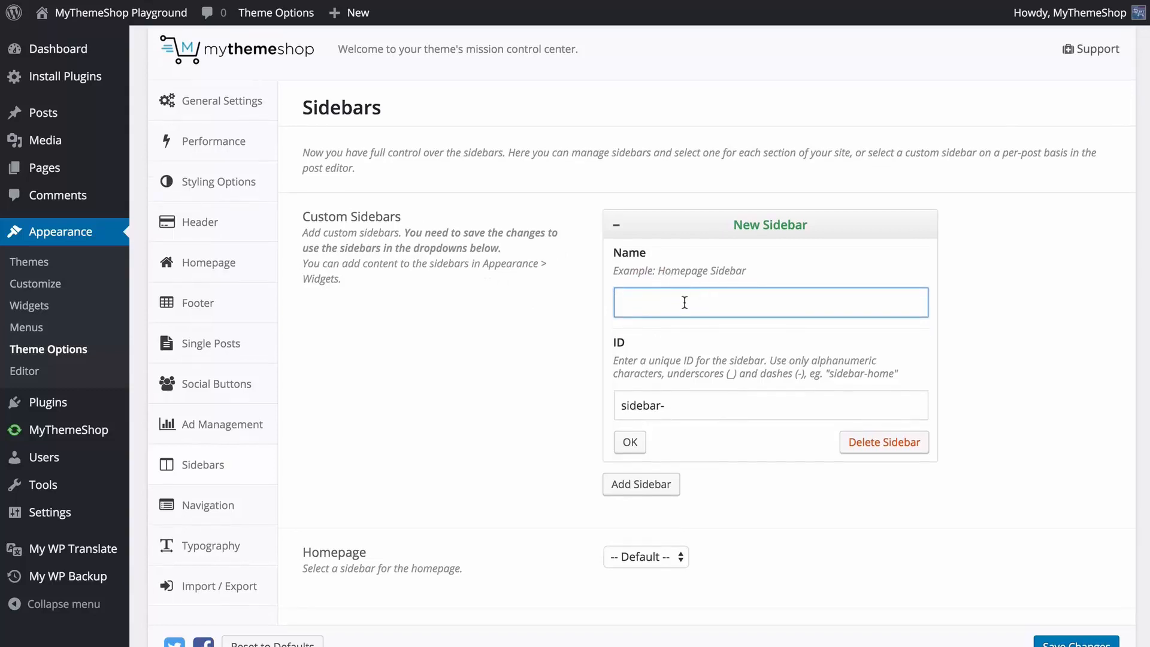
{"action": "type", "text": "Page Sidebar"}
{"action": "key", "text": "Tab"}
{"action": "type", "text": "page"}
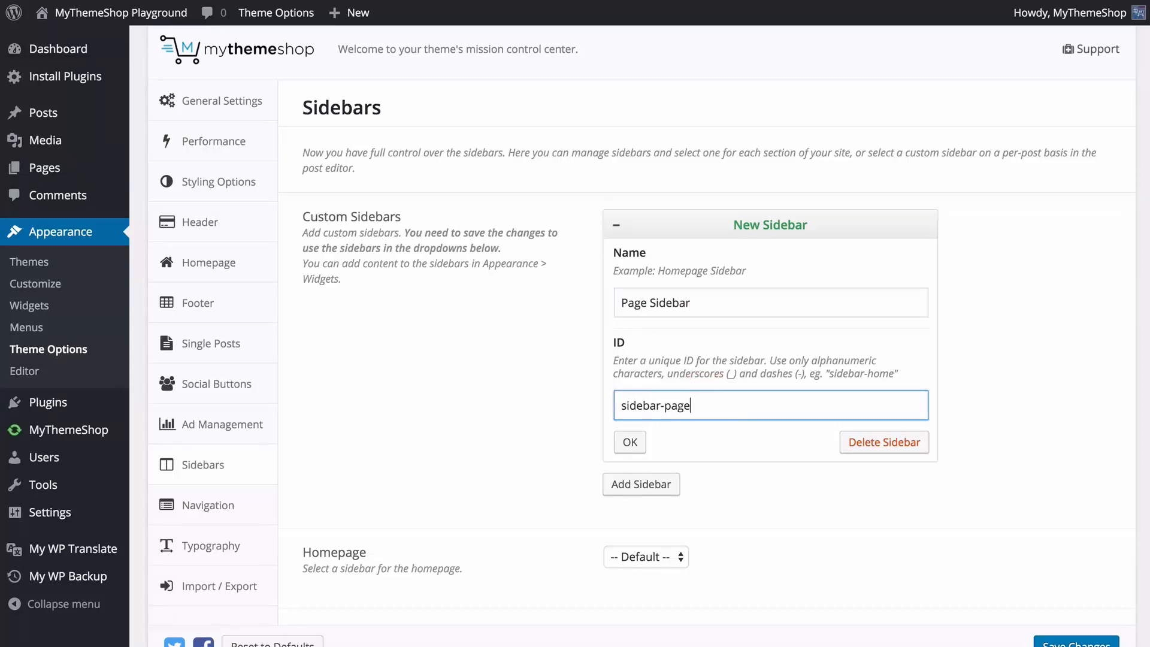
{"action": "left_click", "coordinate": [629, 442]}
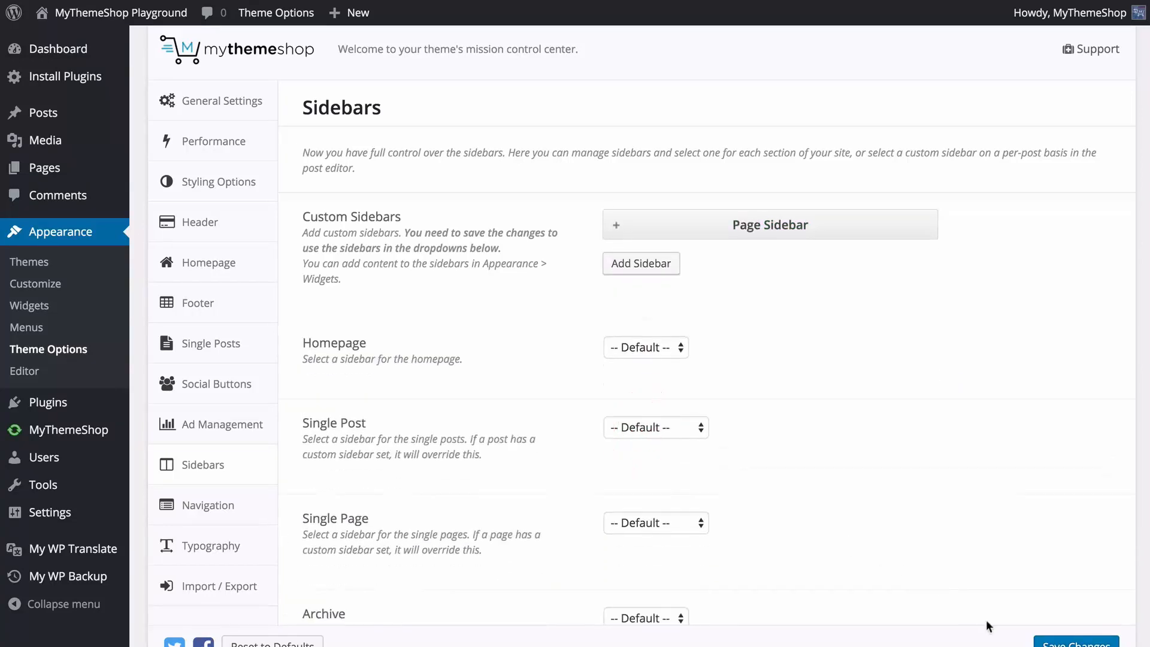
{"action": "left_click", "coordinate": [1055, 642]}
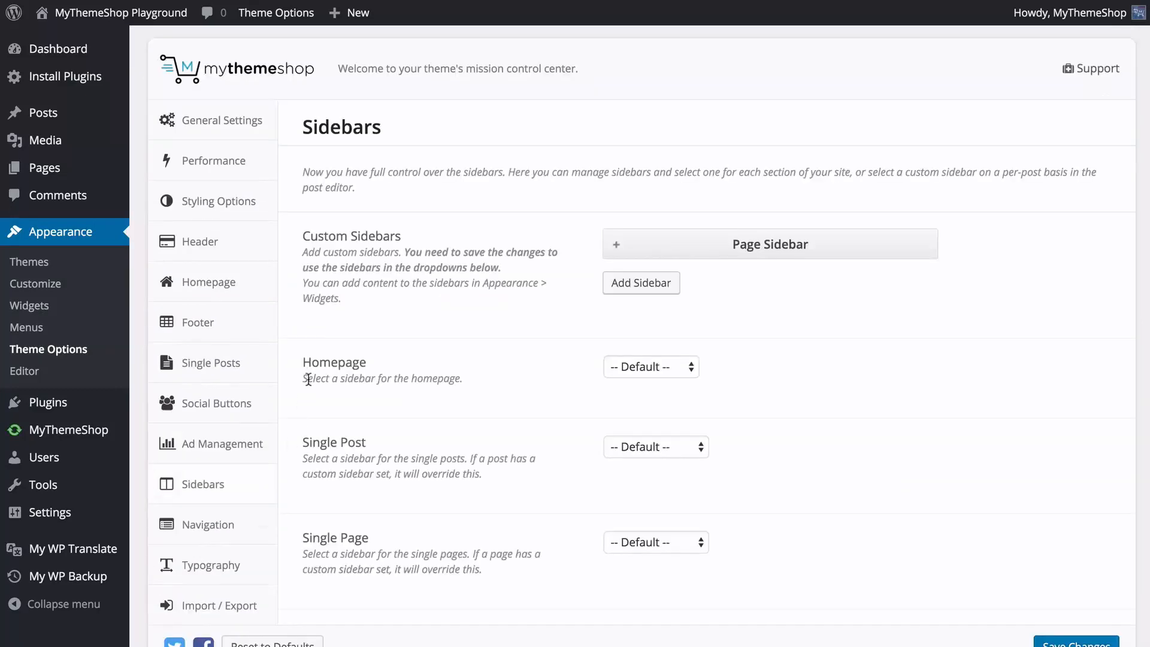
Assign Page Sidebar to Single Page and No Sidebar to Single Post, and look over the remaining sidebar options.
{"action": "scroll", "coordinate": [322, 338], "scroll_direction": "down", "scroll_amount": 2}
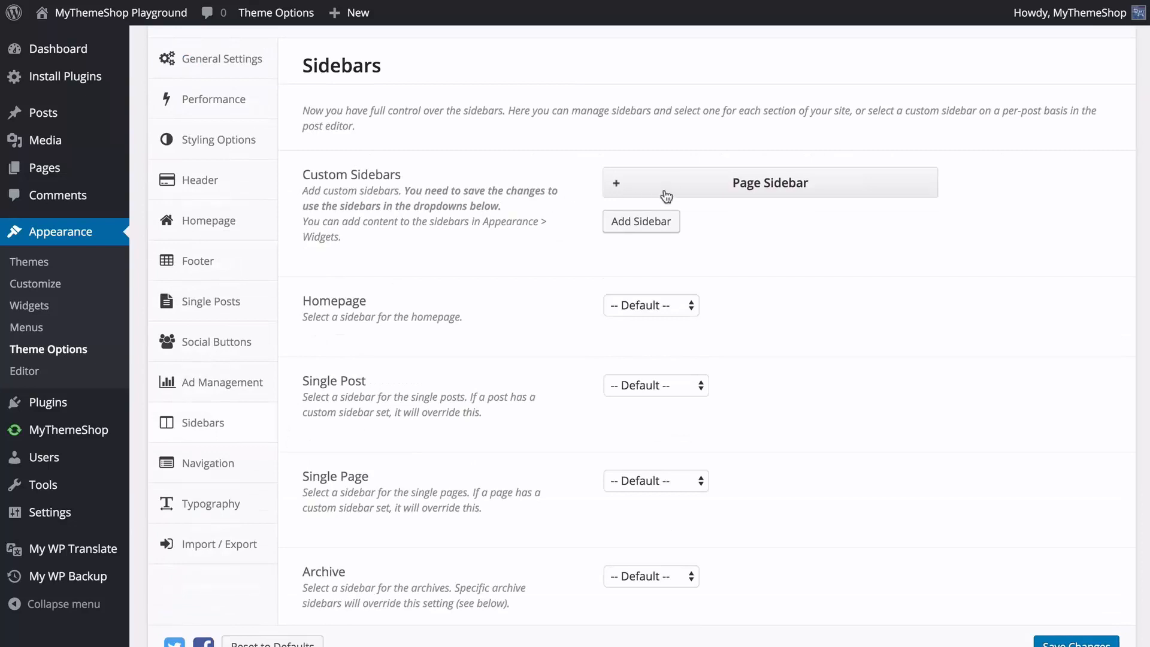
{"action": "scroll", "coordinate": [492, 260], "scroll_direction": "down", "scroll_amount": 4}
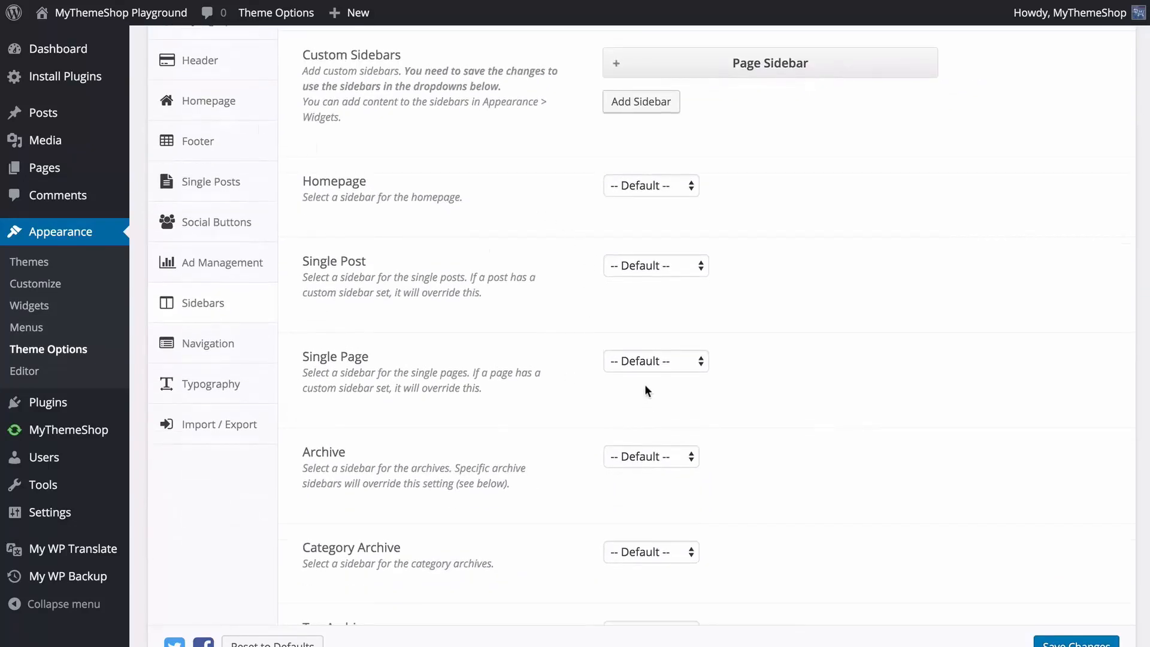
{"action": "left_click", "coordinate": [643, 363]}
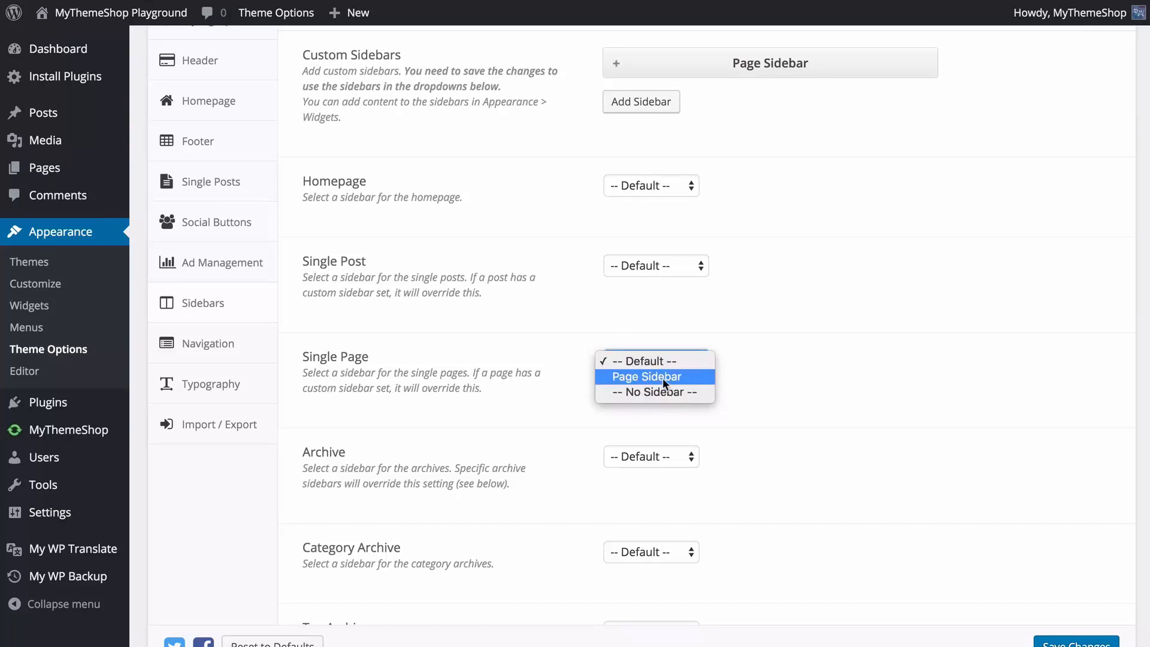
{"action": "left_click", "coordinate": [664, 377]}
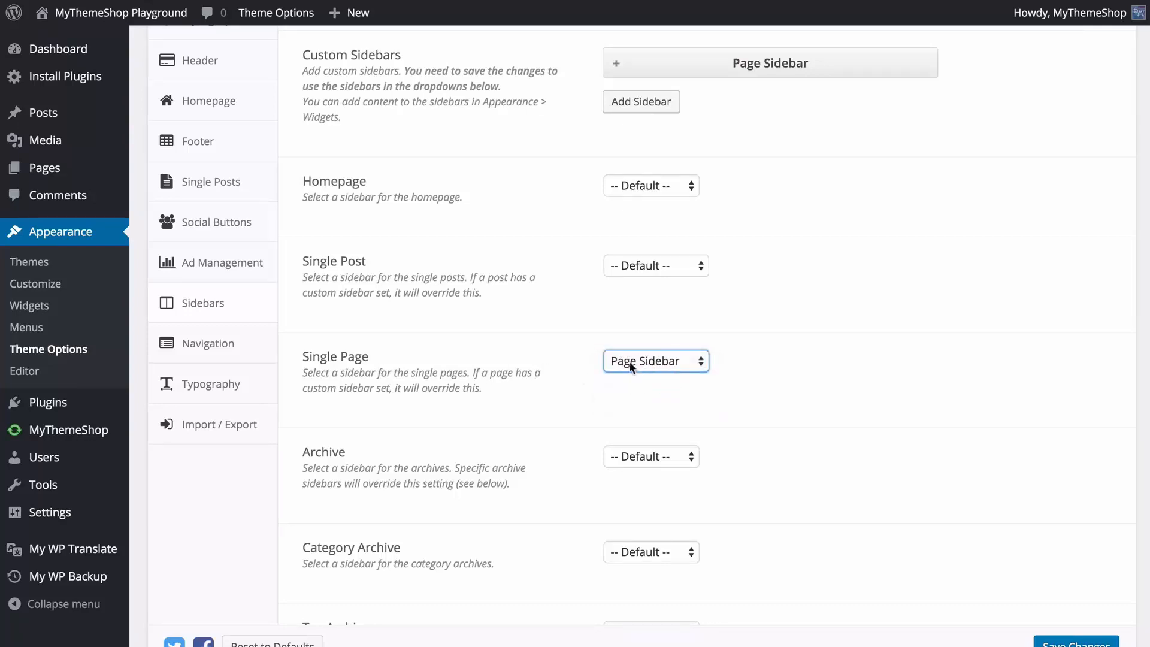
{"action": "left_click", "coordinate": [560, 392]}
{"action": "left_click", "coordinate": [630, 266]}
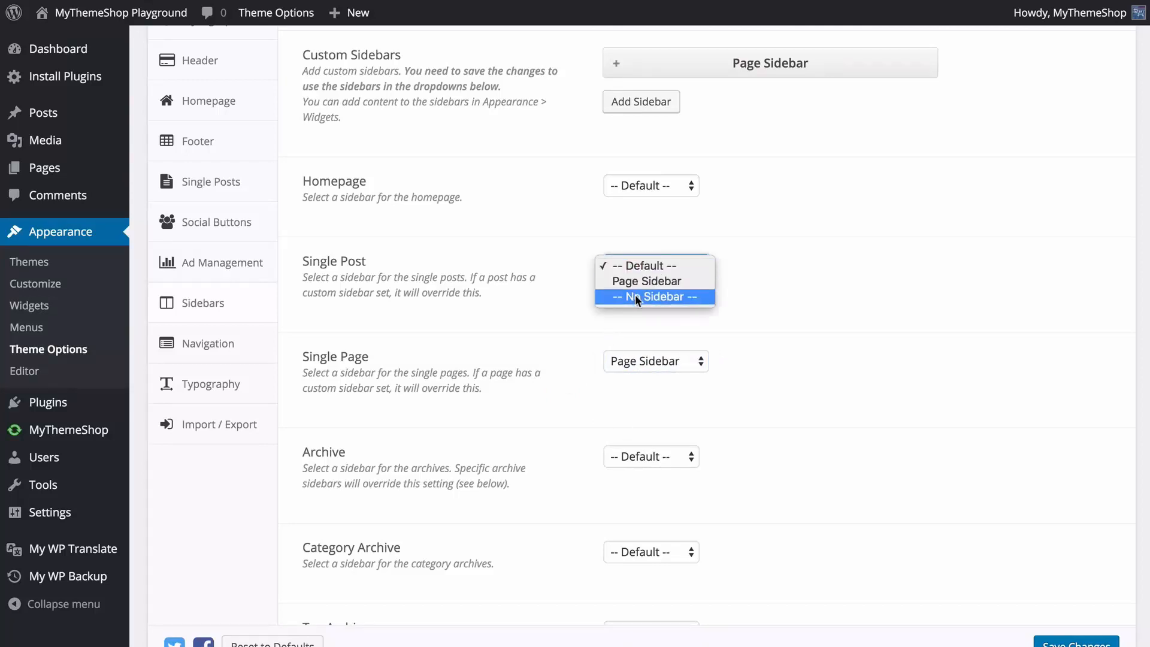
{"action": "left_click", "coordinate": [638, 298]}
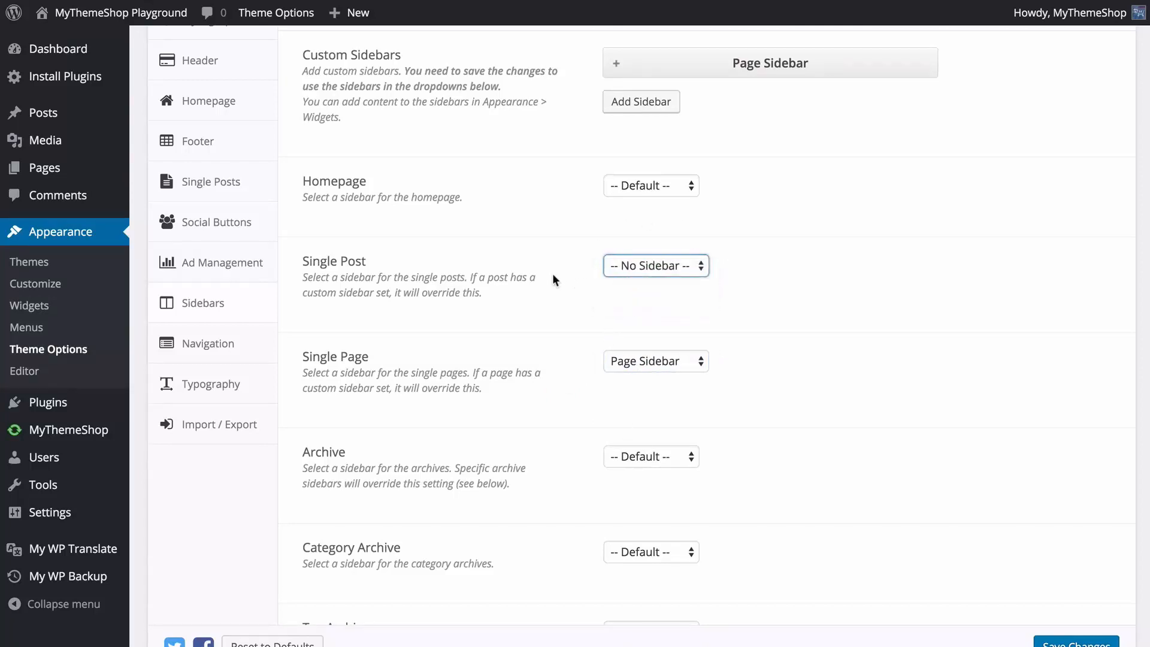
{"action": "scroll", "coordinate": [539, 300], "scroll_direction": "down", "scroll_amount": 7}
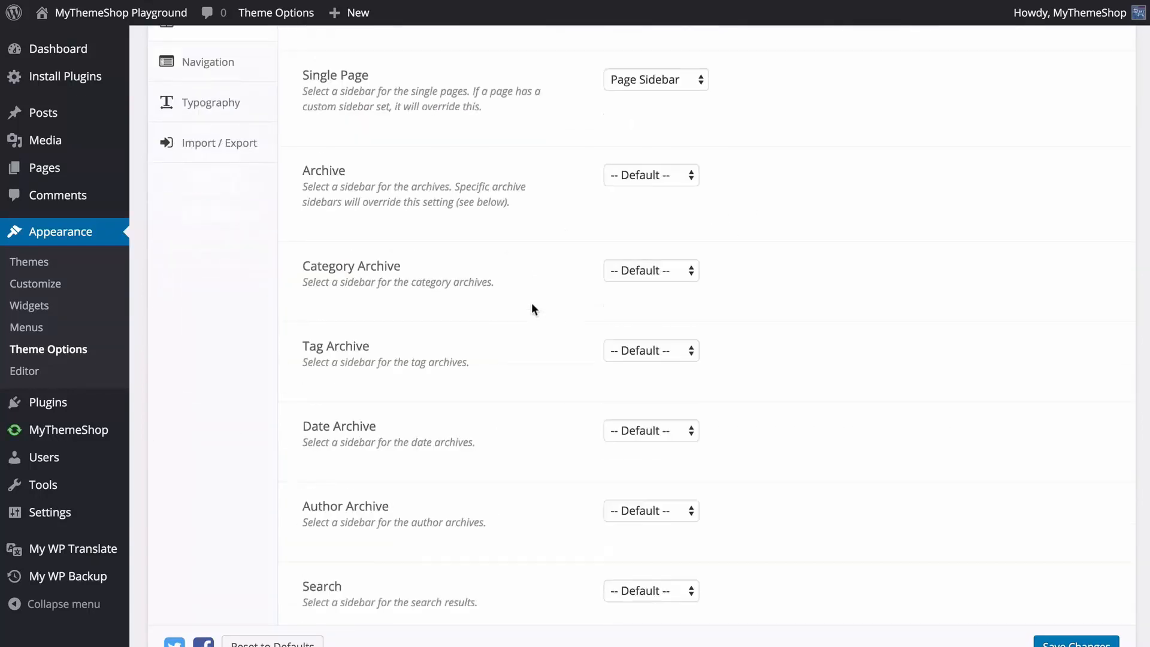
{"action": "scroll", "coordinate": [529, 292], "scroll_direction": "down", "scroll_amount": 5}
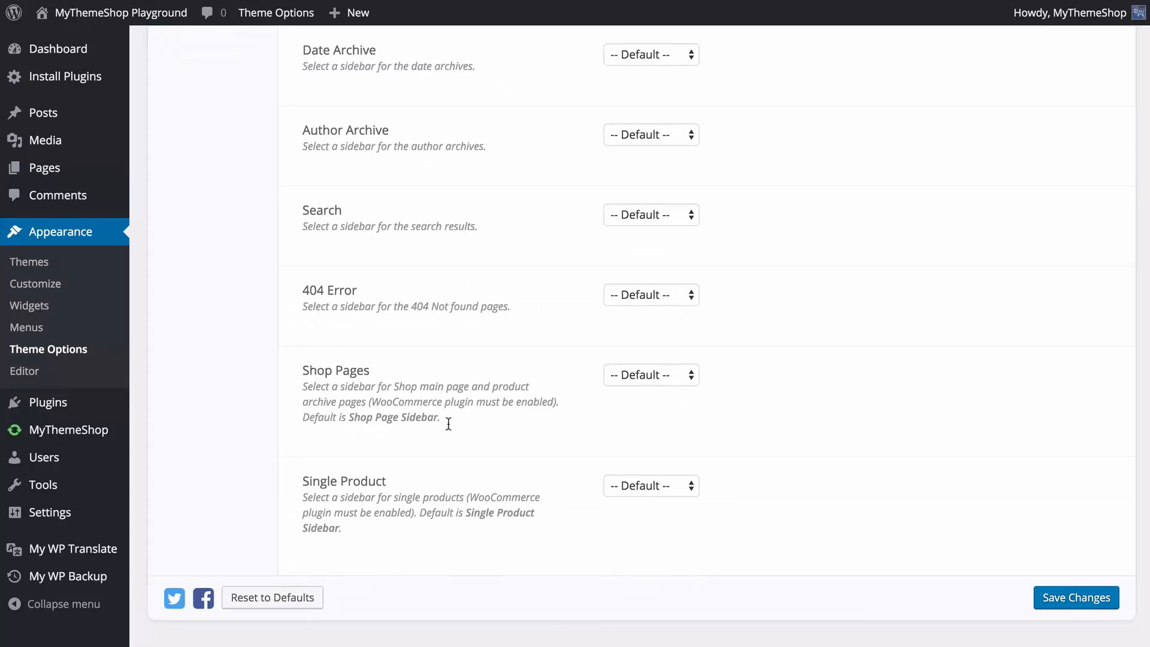
Save the sidebar settings and check the live site, opening the About Us page and the homepage.
{"action": "left_click", "coordinate": [1058, 601]}
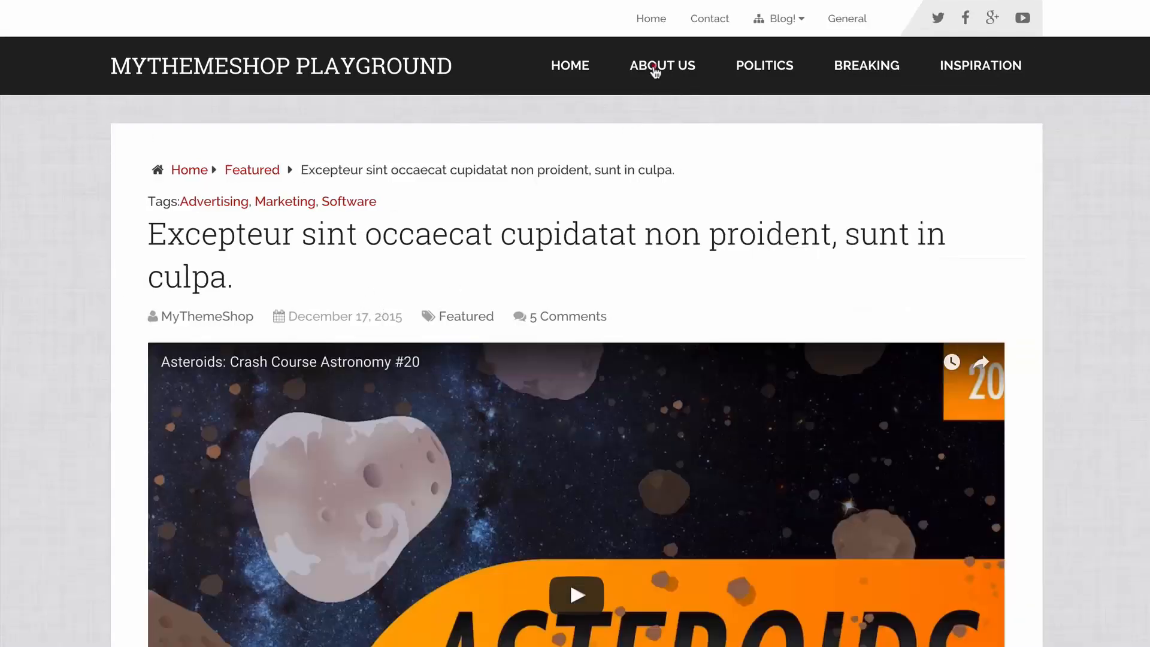
{"action": "left_click", "coordinate": [656, 70]}
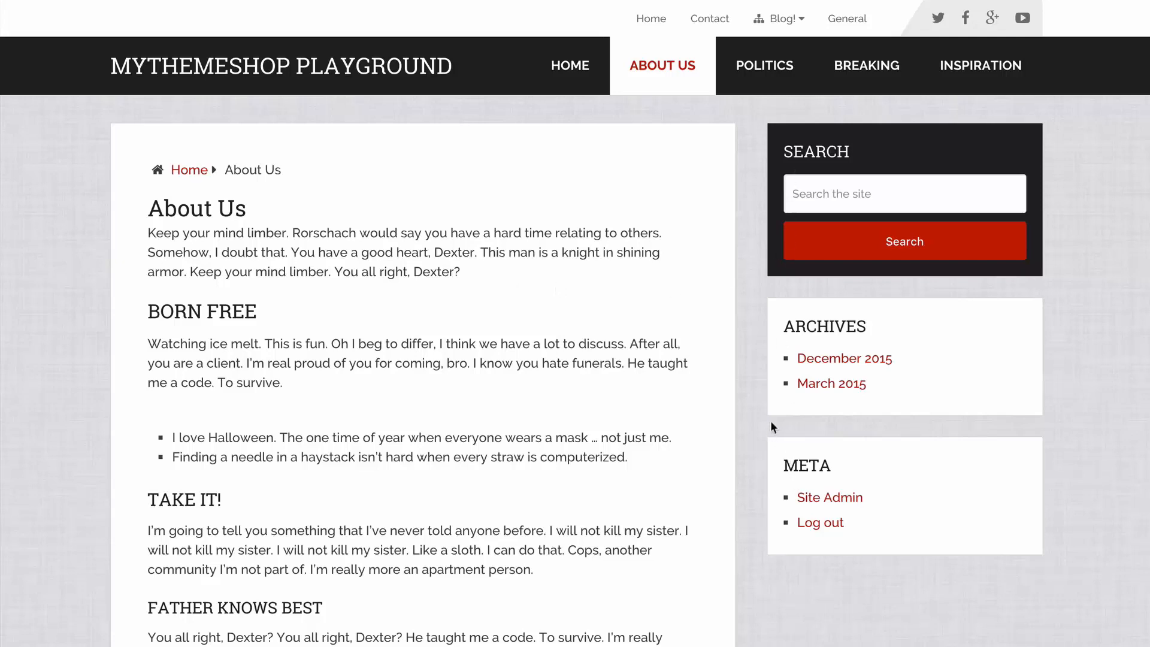
{"action": "left_click", "coordinate": [562, 66]}
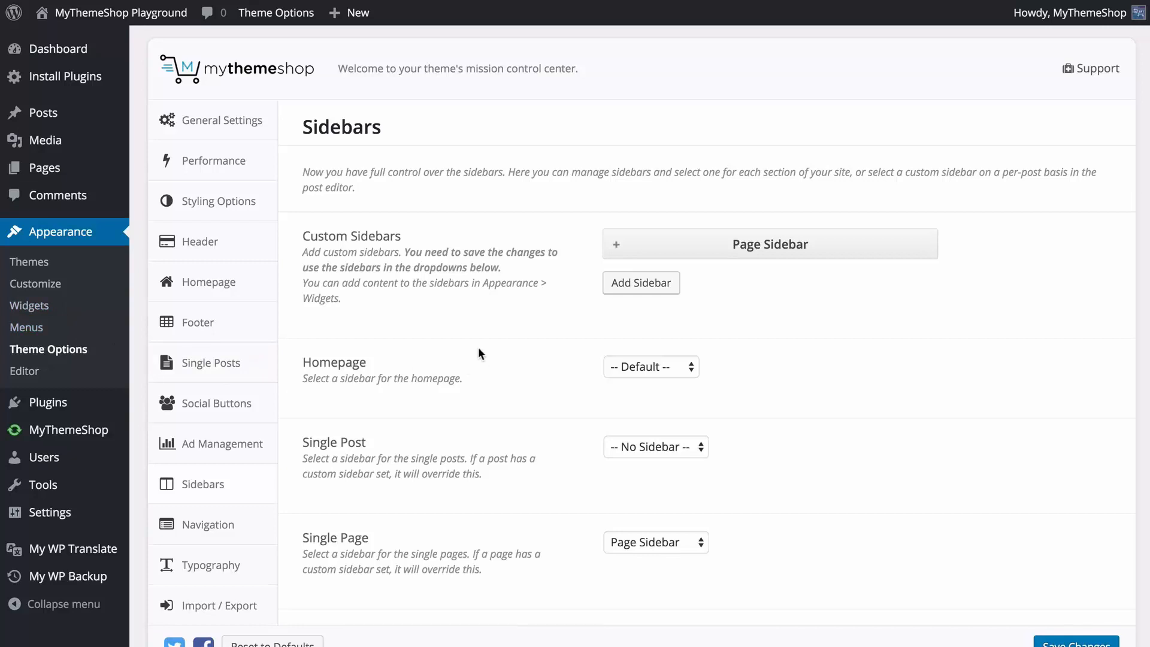
Try adding another custom sidebar, delete it, and look over the Category Archive sidebar choices.
{"action": "left_click", "coordinate": [660, 282]}
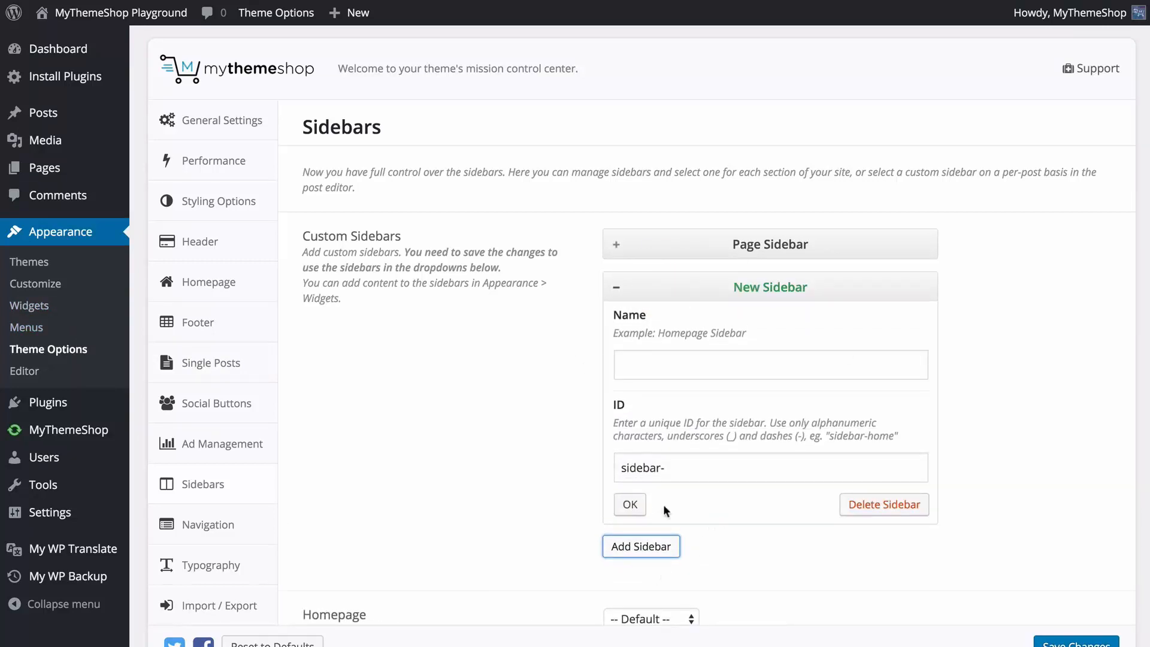
{"action": "left_click", "coordinate": [874, 505]}
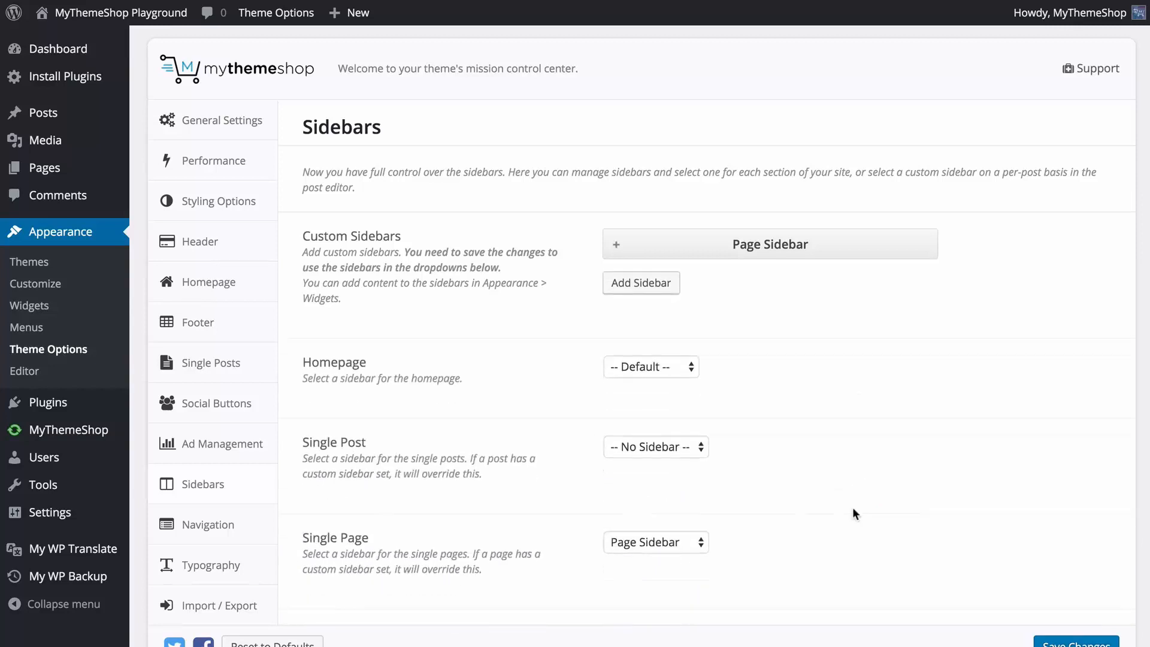
{"action": "scroll", "coordinate": [853, 509], "scroll_direction": "down", "scroll_amount": 5}
{"action": "left_click", "coordinate": [688, 401]}
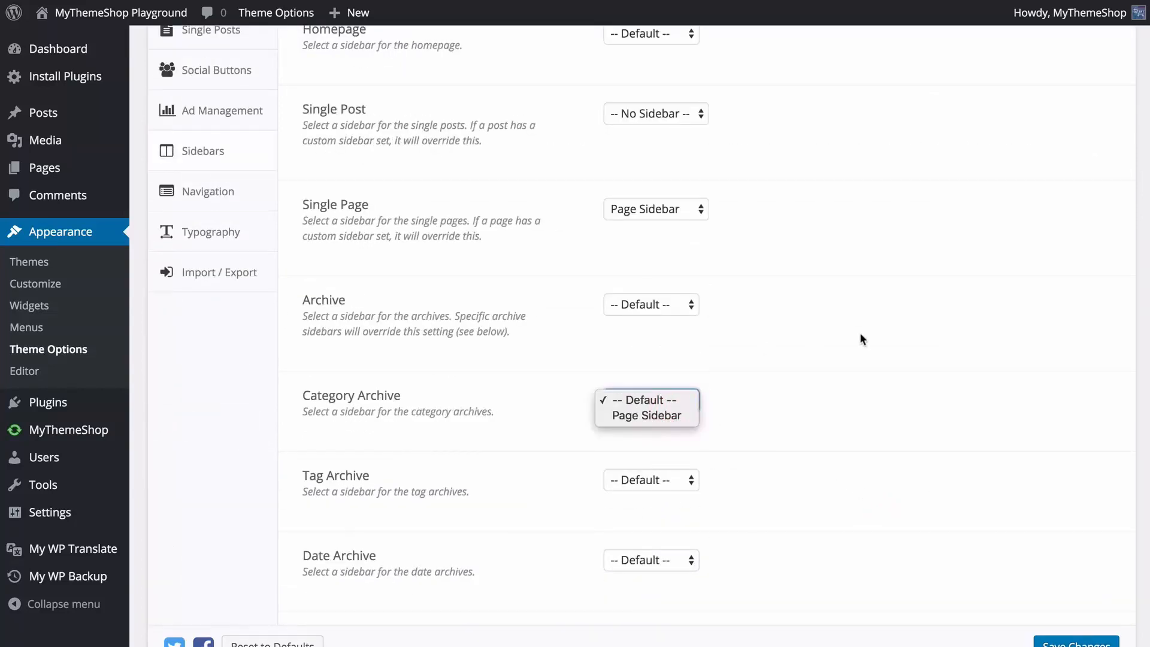
{"action": "left_click", "coordinate": [860, 332]}
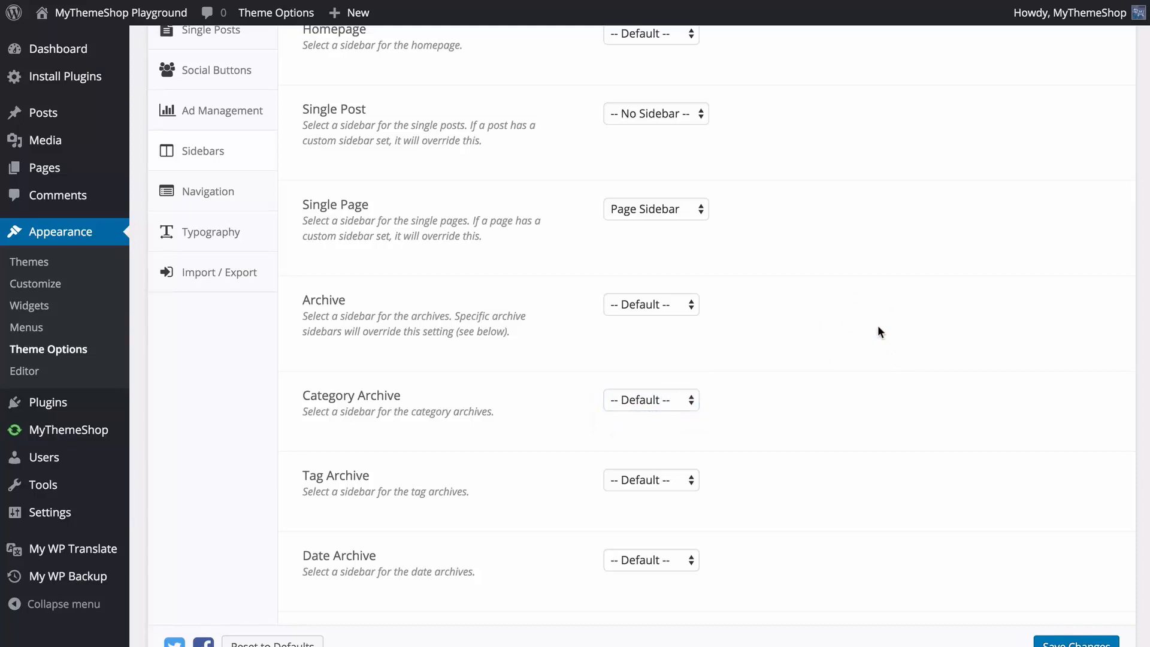
{"action": "scroll", "coordinate": [880, 332], "scroll_direction": "down", "scroll_amount": 8}
{"action": "scroll", "coordinate": [882, 339], "scroll_direction": "up", "scroll_amount": 13}
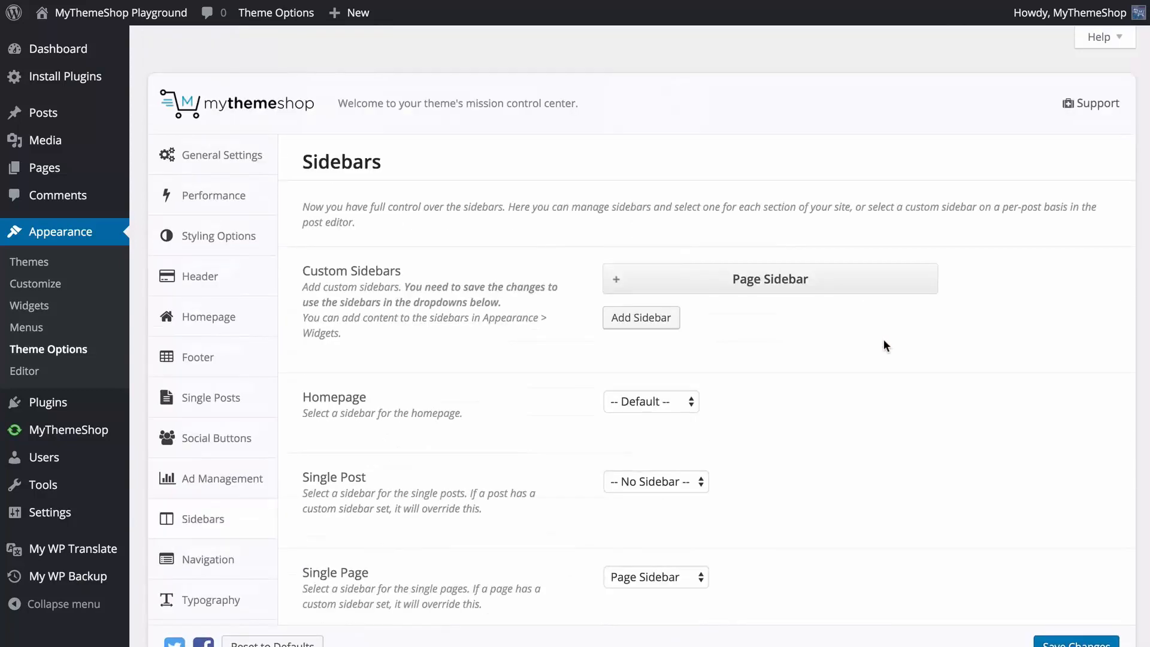
Open the Navigation options, follow the link to the Menus section and review the menu locations.
{"action": "left_click", "coordinate": [210, 566]}
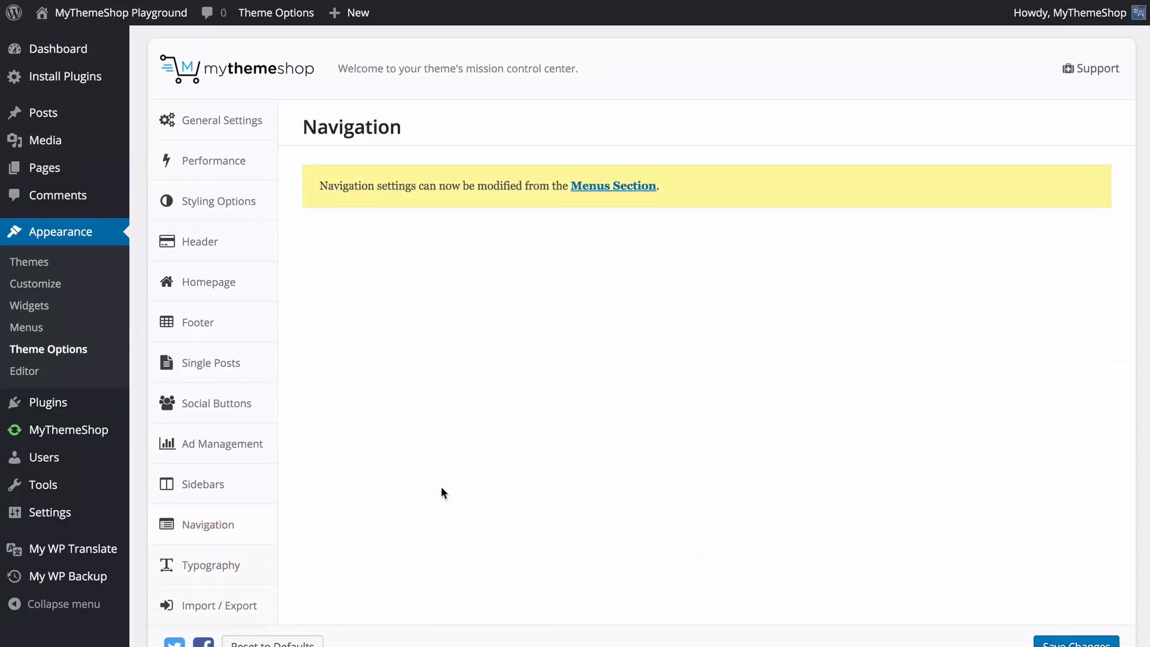
{"action": "left_click", "coordinate": [627, 188]}
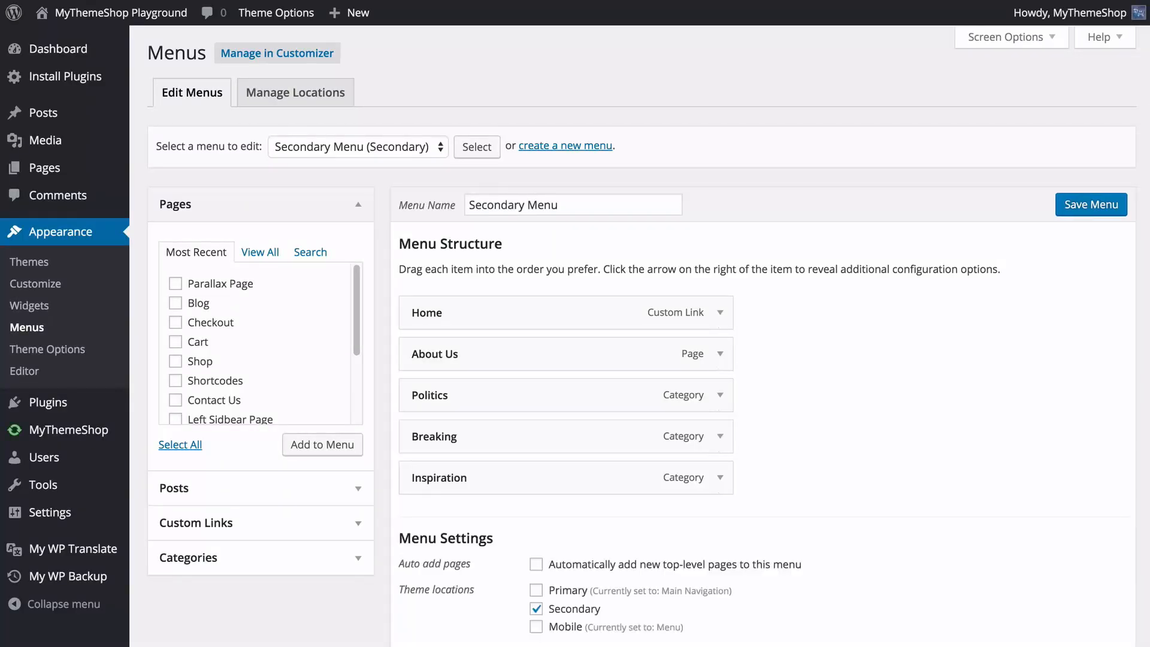
{"action": "left_click", "coordinate": [306, 96]}
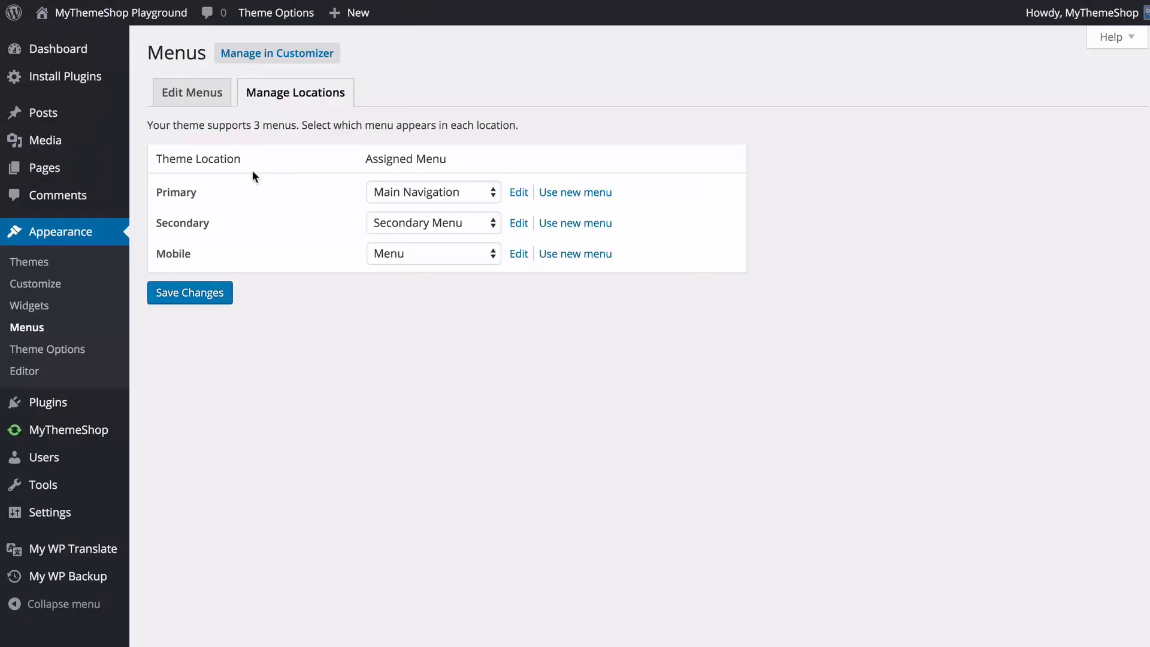
Return to menu editing and examine the available menus and the Secondary Menu's structure and settings.
{"action": "left_click", "coordinate": [191, 96]}
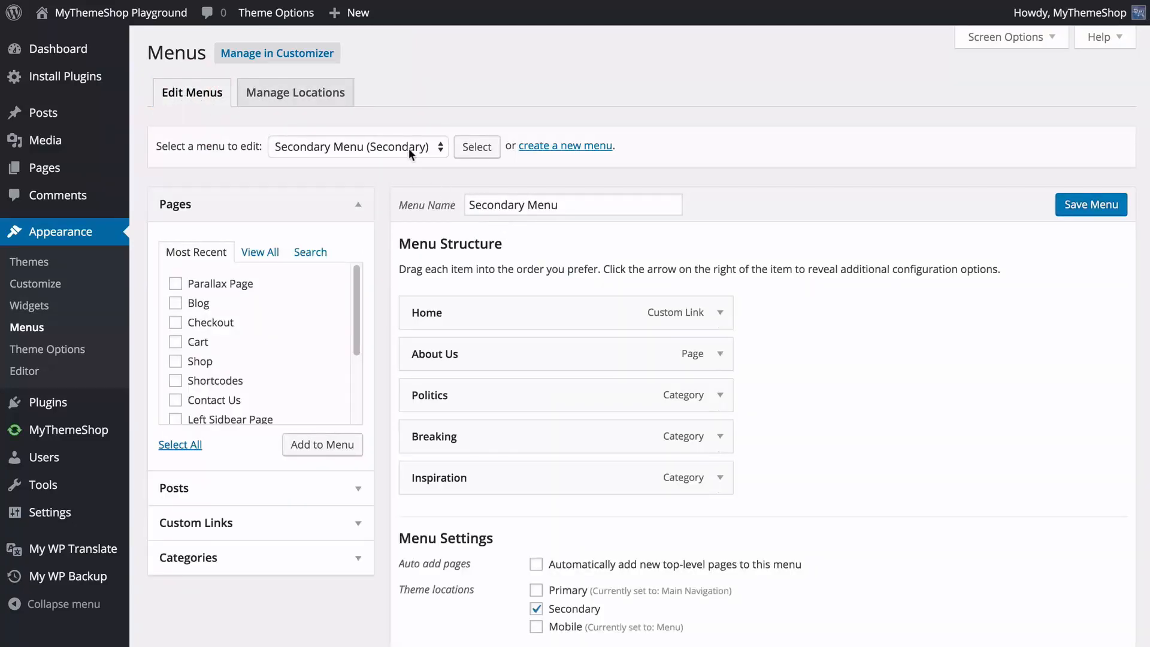
{"action": "left_click", "coordinate": [407, 147]}
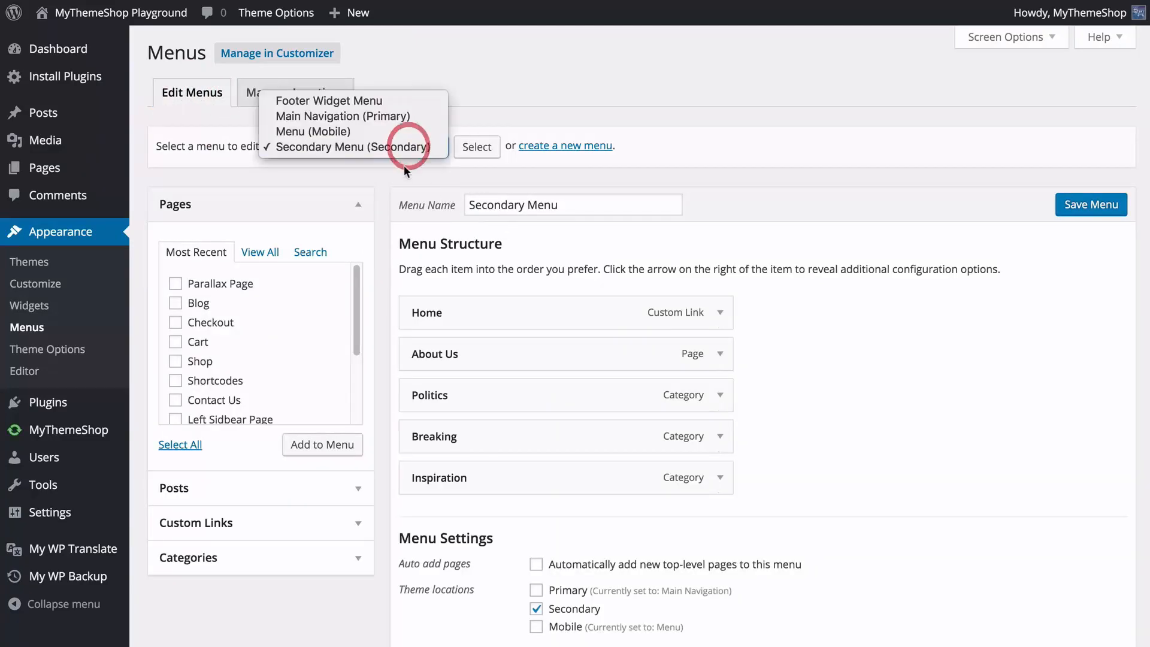
{"action": "left_click", "coordinate": [415, 180]}
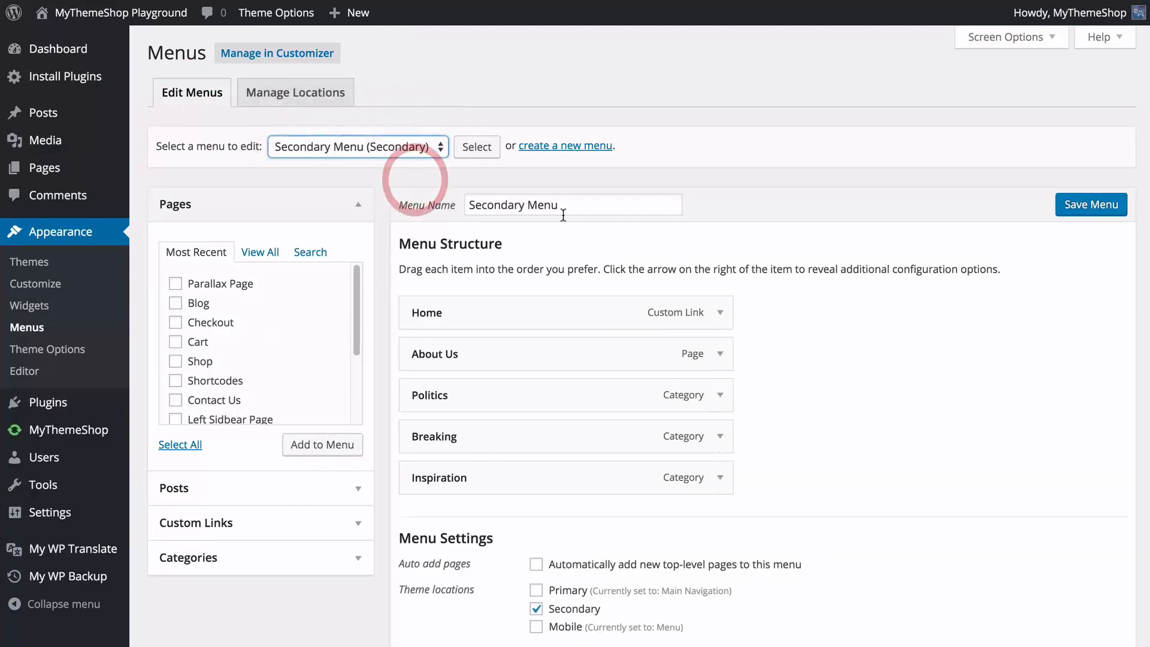
{"action": "scroll", "coordinate": [509, 267], "scroll_direction": "down", "scroll_amount": 2}
{"action": "mouse_move", "coordinate": [533, 235]}
{"action": "left_mouse_down"}
{"action": "mouse_move", "coordinate": [539, 329]}
{"action": "mouse_move", "coordinate": [531, 246]}
{"action": "left_mouse_up"}
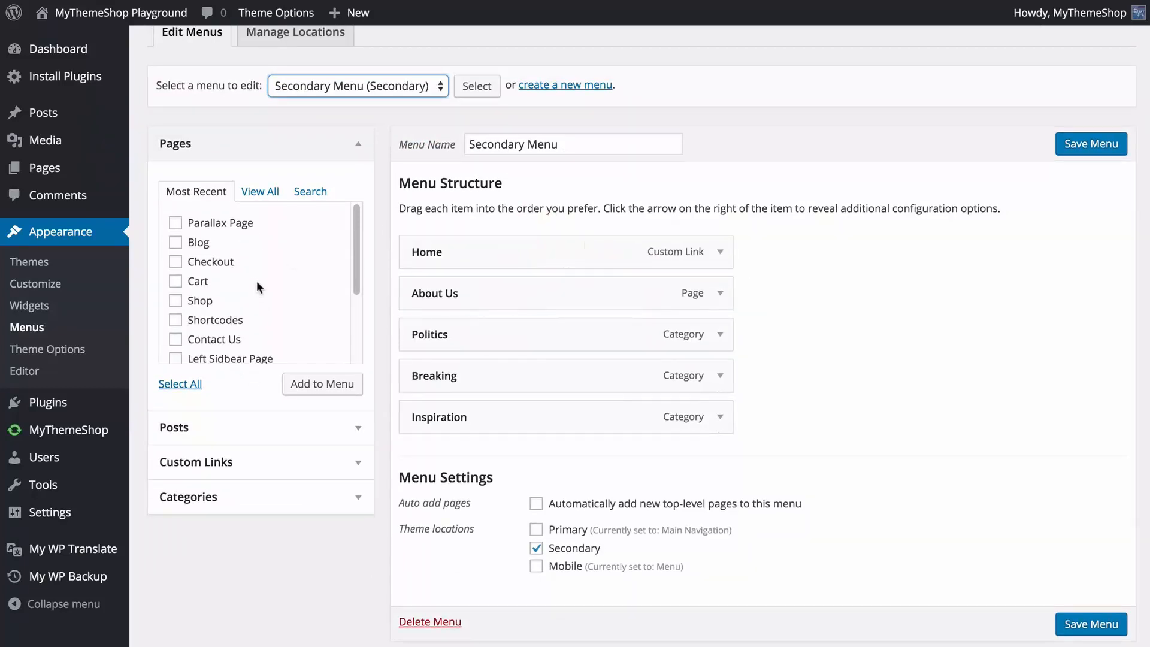
Open the theme's Typography options, preview the Logo font and show its additional CSS and fallback settings.
{"action": "left_click", "coordinate": [303, 117]}
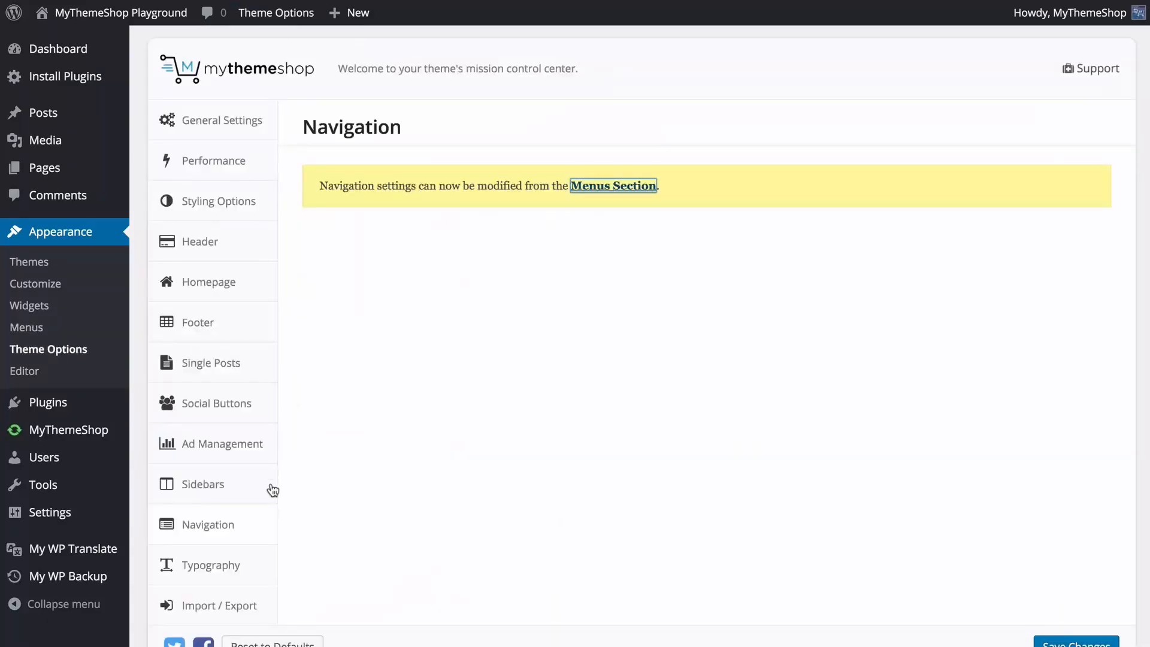
{"action": "left_click", "coordinate": [258, 560]}
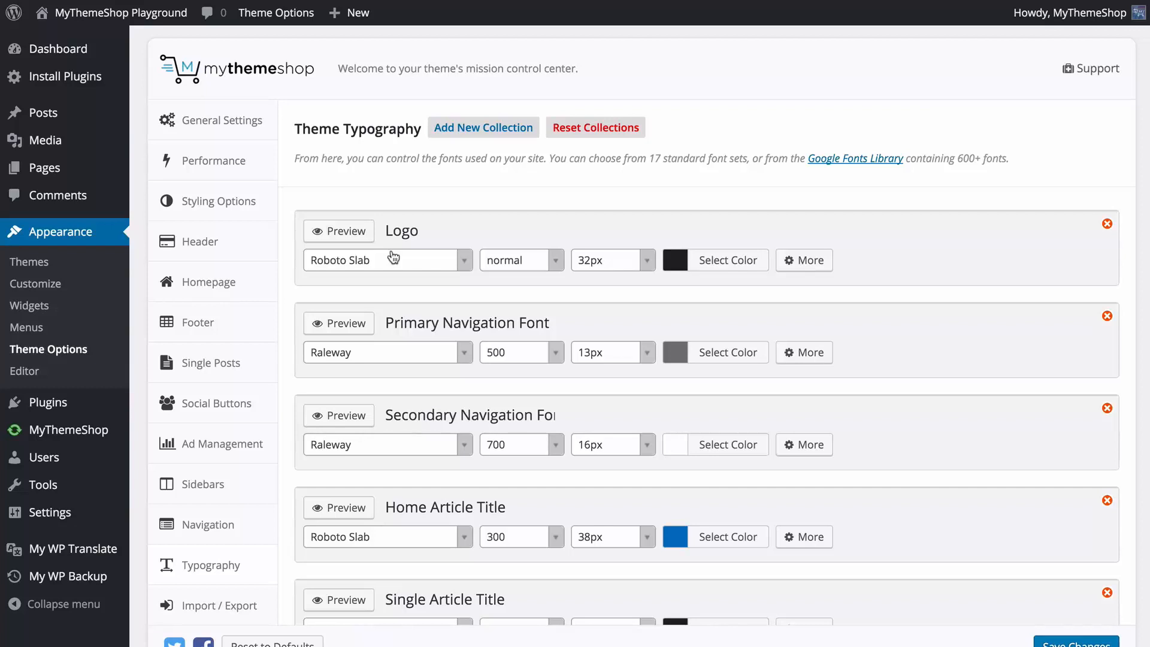
{"action": "left_click", "coordinate": [356, 236]}
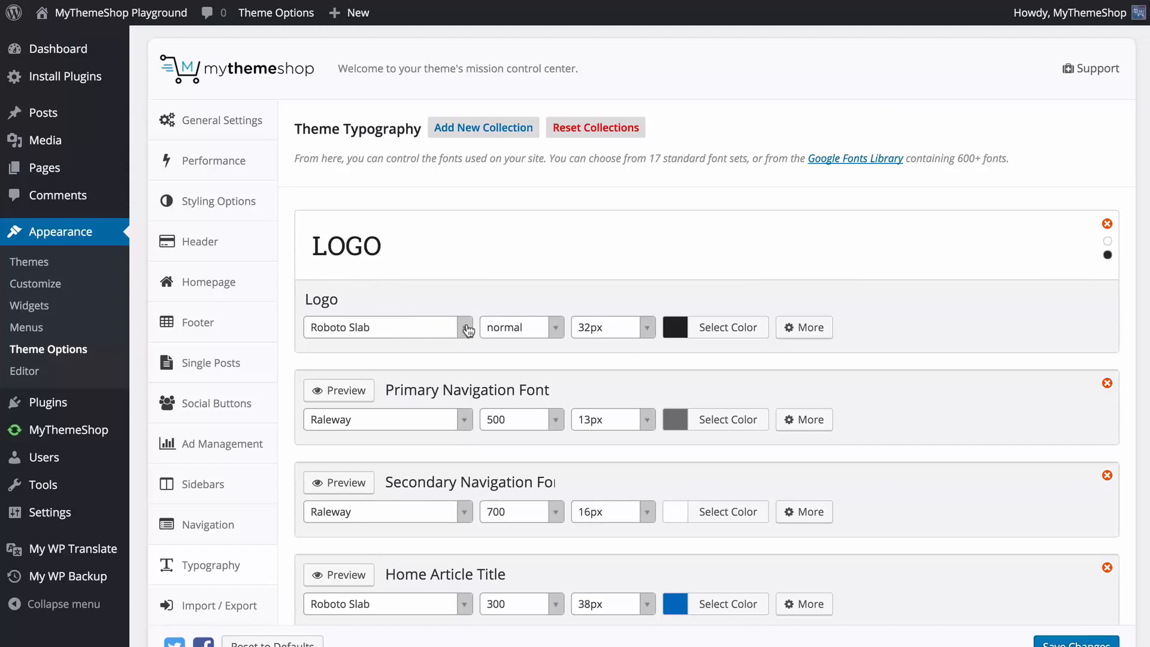
{"action": "left_click", "coordinate": [556, 327]}
{"action": "left_click", "coordinate": [557, 327]}
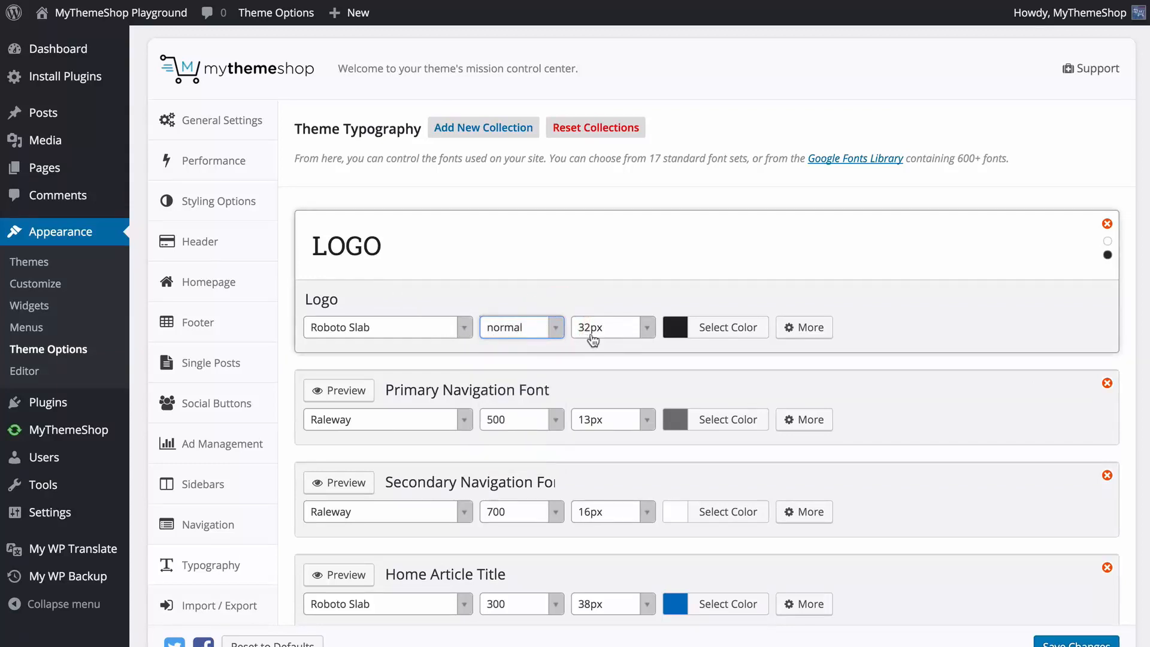
{"action": "left_click", "coordinate": [798, 334]}
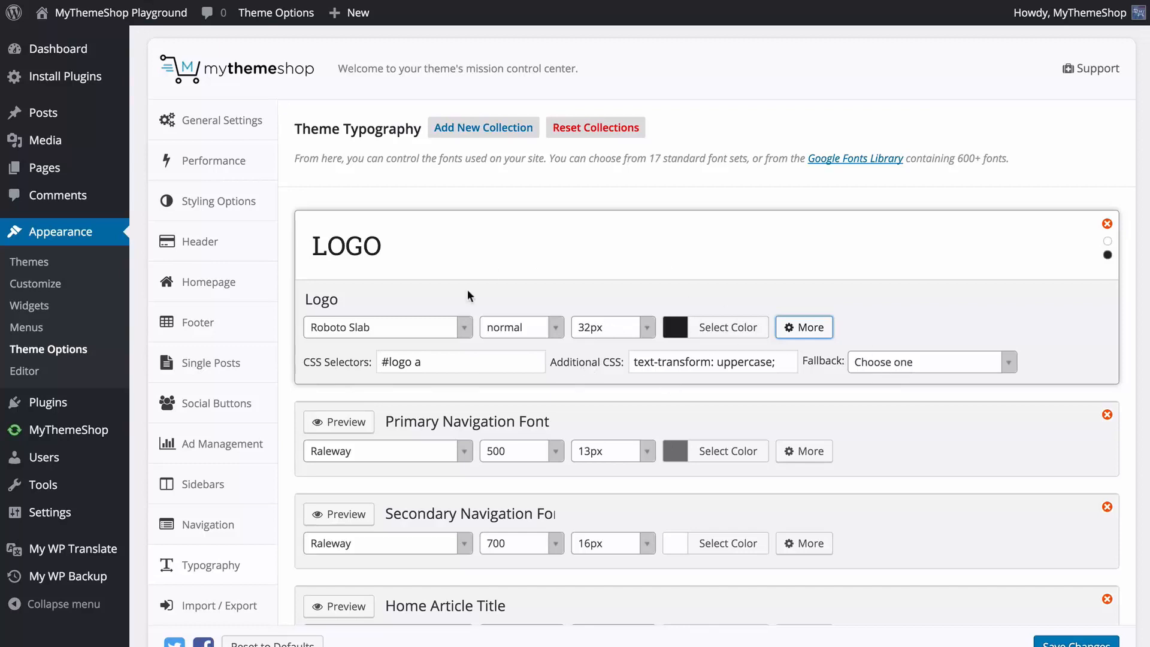
Browse the fonts for the Logo collection, search for "droid" and choose Droid Serif.
{"action": "left_click", "coordinate": [467, 327]}
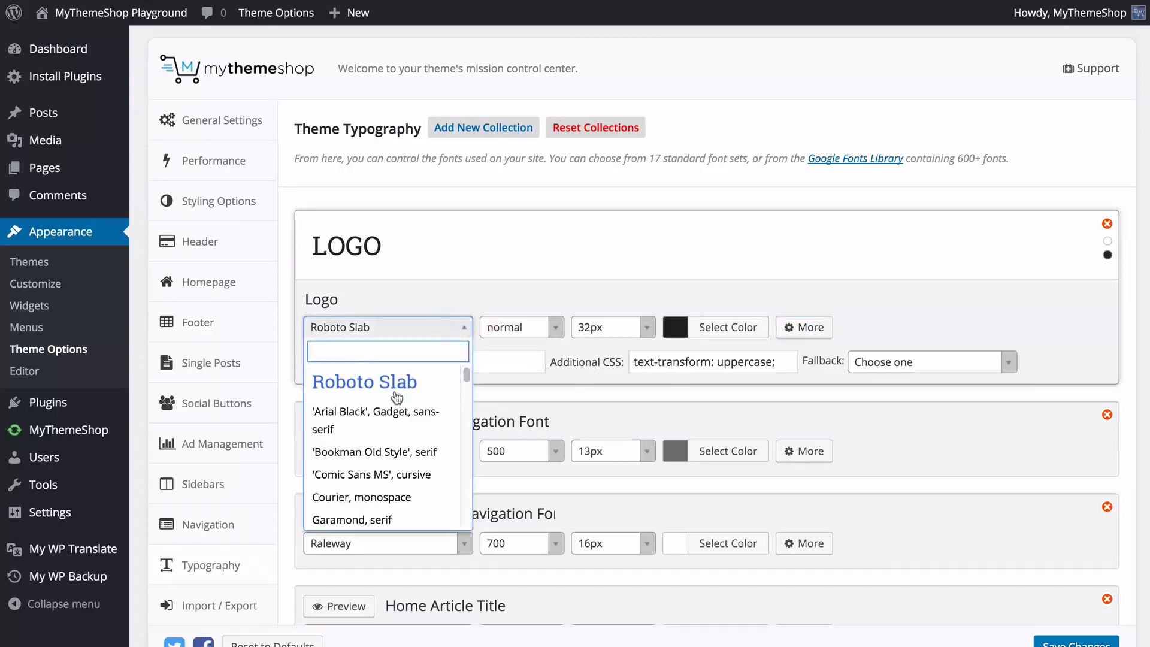
{"action": "scroll", "coordinate": [393, 388], "scroll_direction": "down", "scroll_amount": 2}
{"action": "scroll", "coordinate": [394, 416], "scroll_direction": "down", "scroll_amount": 9}
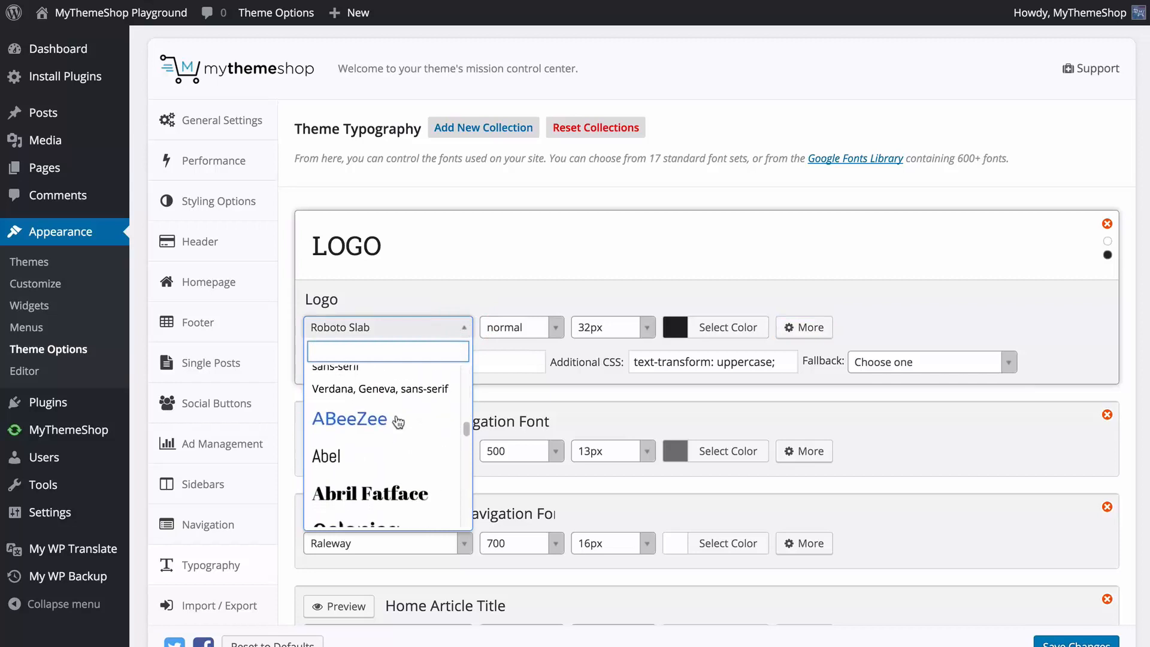
{"action": "scroll", "coordinate": [398, 422], "scroll_direction": "up", "scroll_amount": 11}
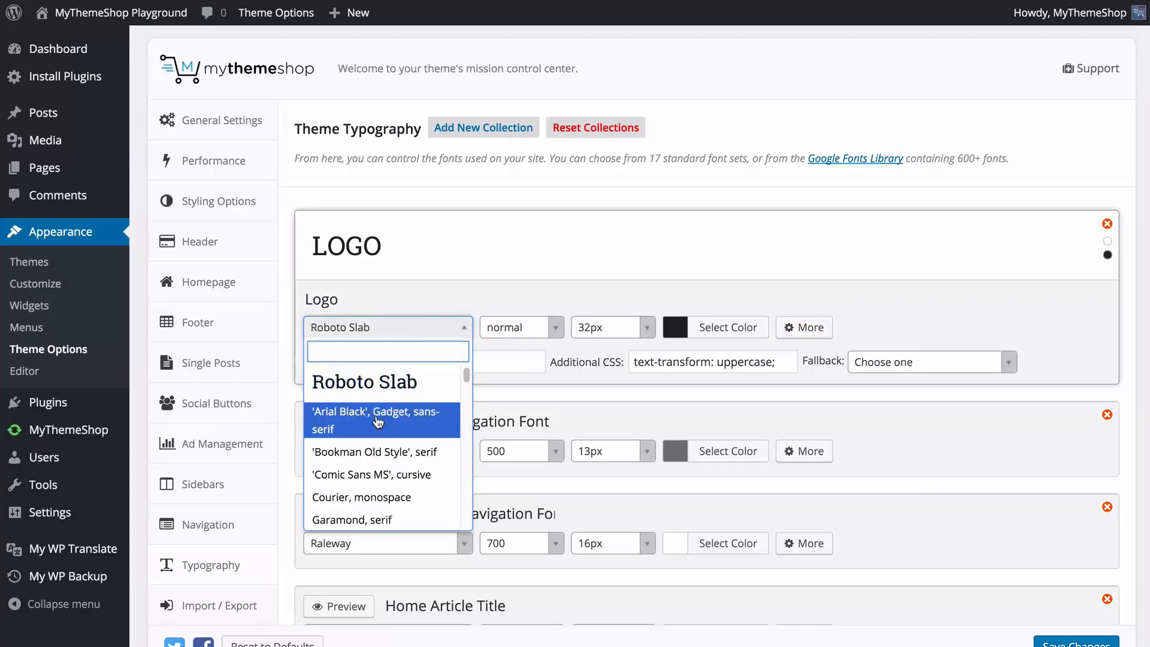
{"action": "scroll", "coordinate": [383, 423], "scroll_direction": "down", "scroll_amount": 6}
{"action": "scroll", "coordinate": [388, 434], "scroll_direction": "down", "scroll_amount": 6}
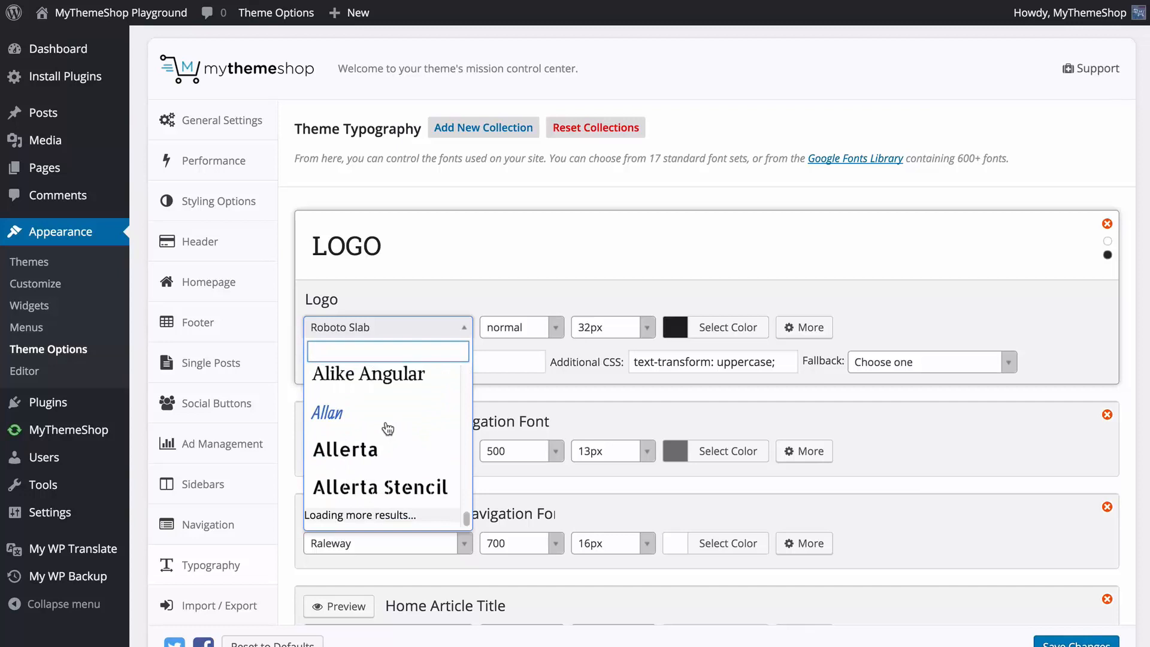
{"action": "scroll", "coordinate": [389, 430], "scroll_direction": "down", "scroll_amount": 4}
{"action": "scroll", "coordinate": [388, 422], "scroll_direction": "down", "scroll_amount": 8}
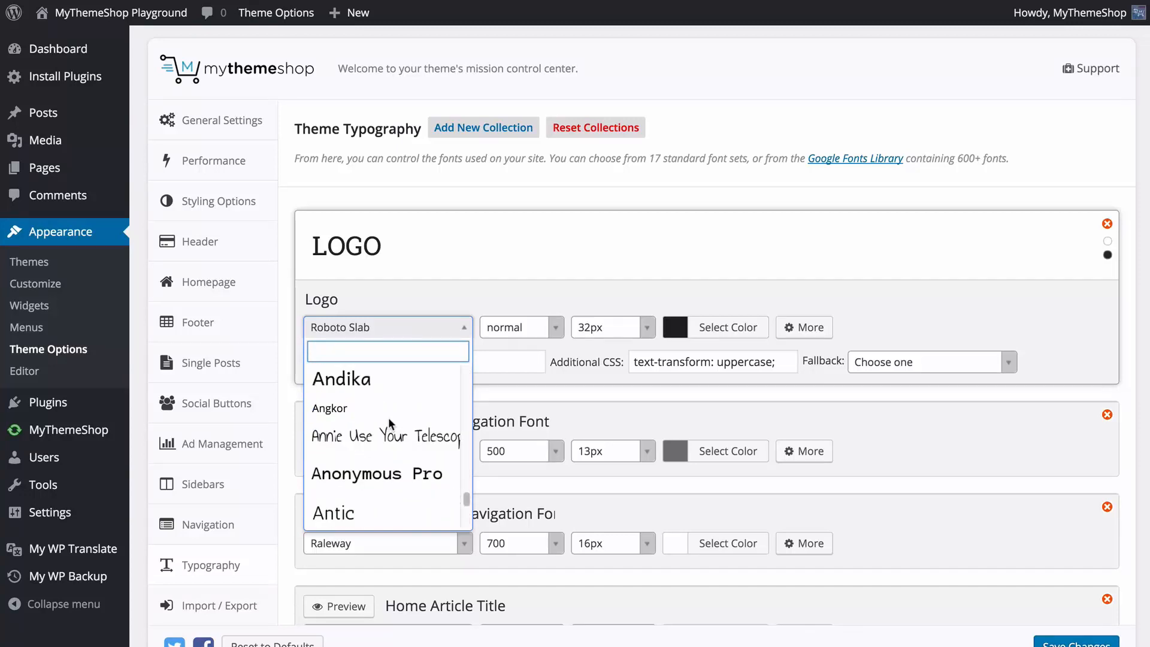
{"action": "scroll", "coordinate": [383, 424], "scroll_direction": "down", "scroll_amount": 2}
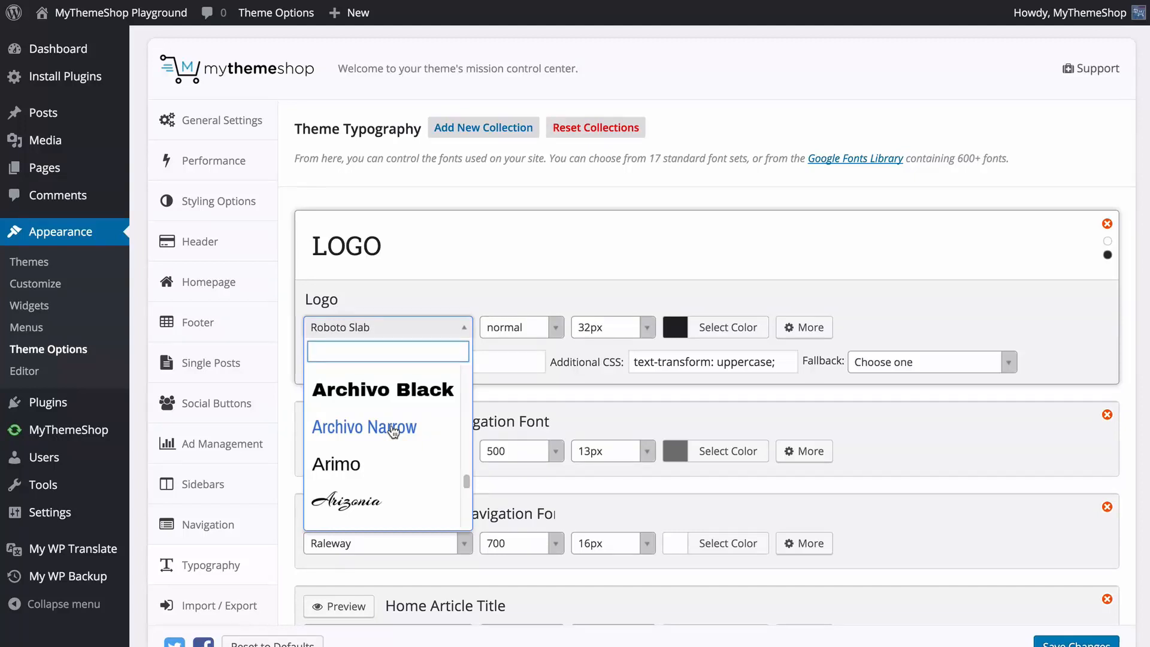
{"action": "type", "text": "droid"}
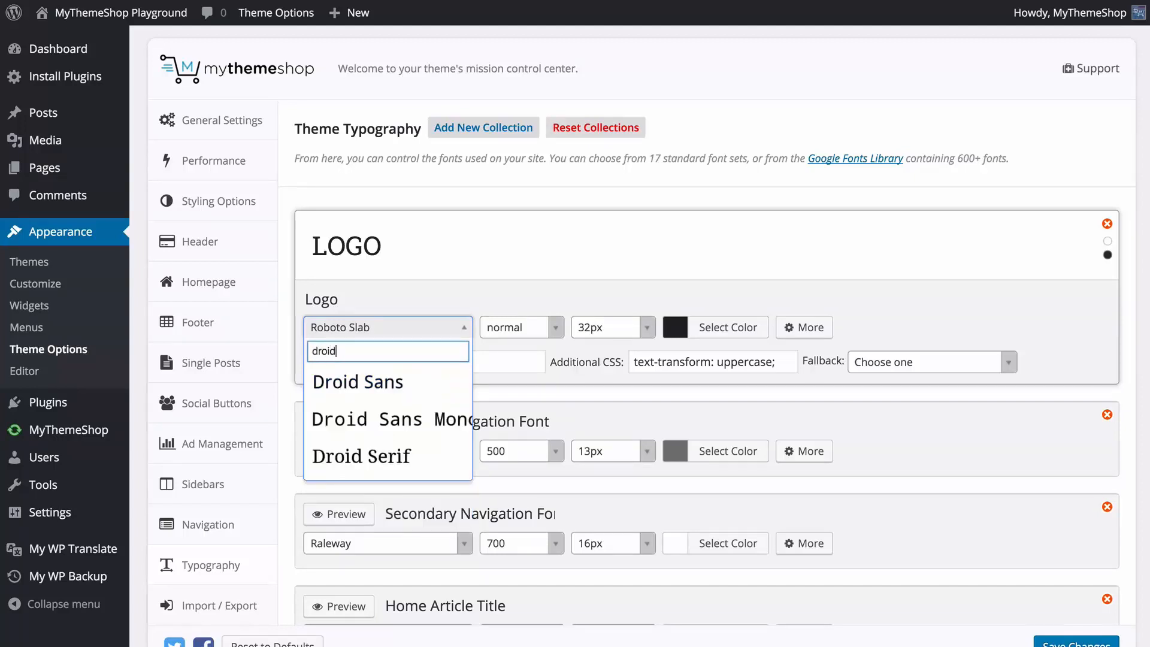
{"action": "left_click", "coordinate": [335, 450]}
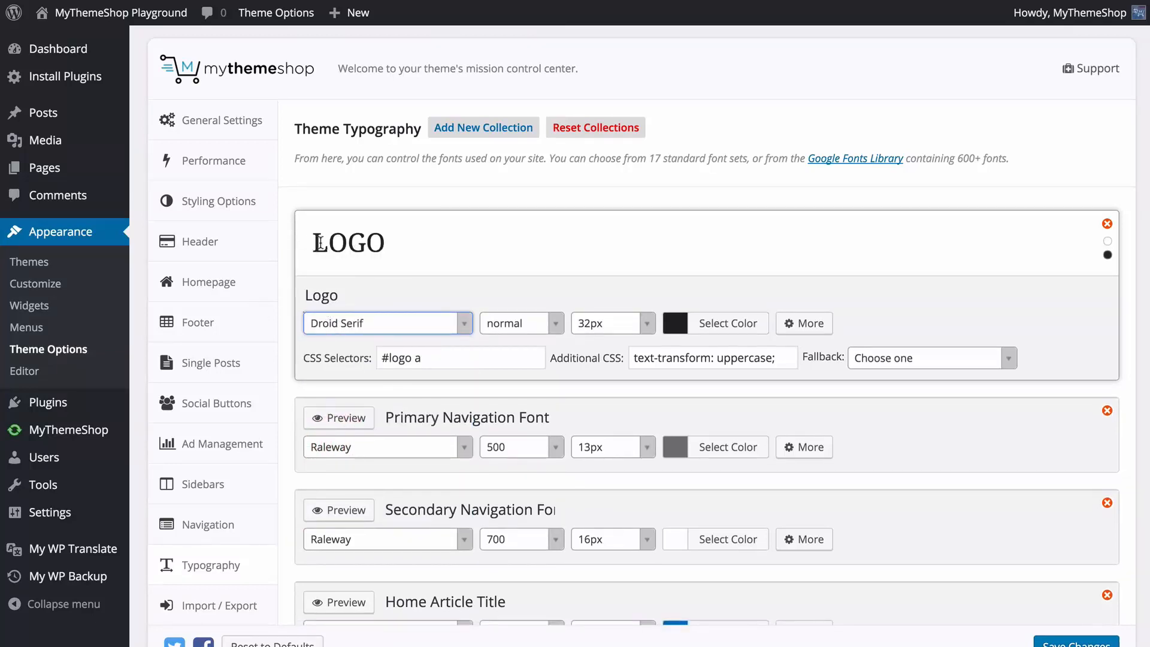
Set the Logo font weight to 700 and check the font size choices.
{"action": "left_click", "coordinate": [551, 332]}
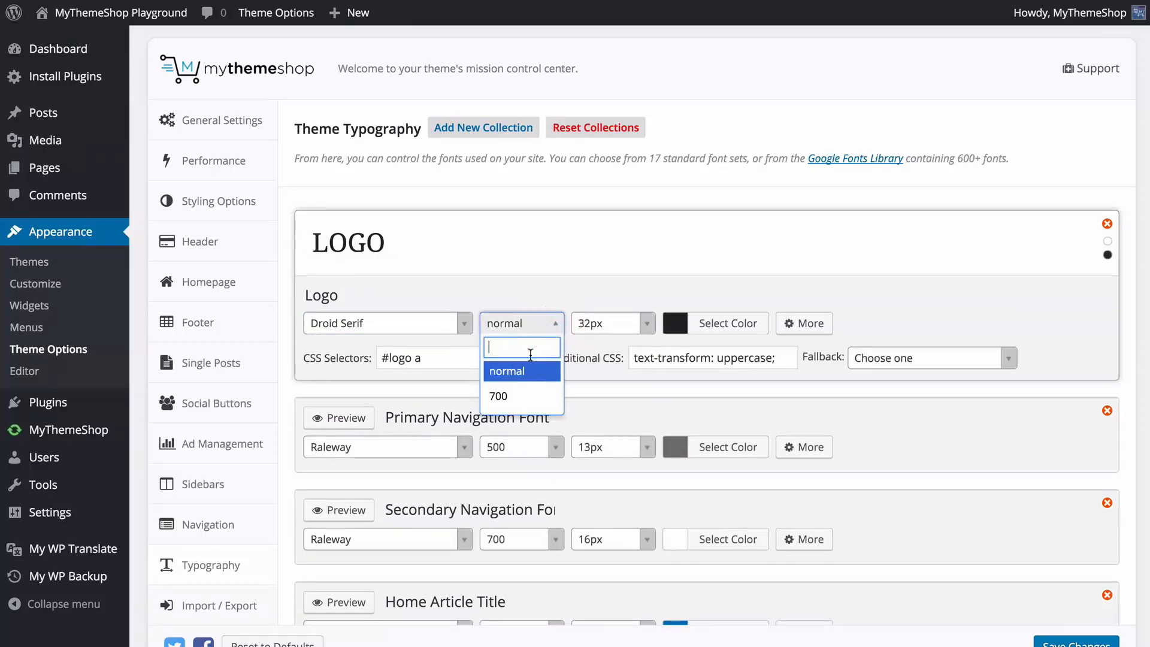
{"action": "left_click", "coordinate": [509, 397]}
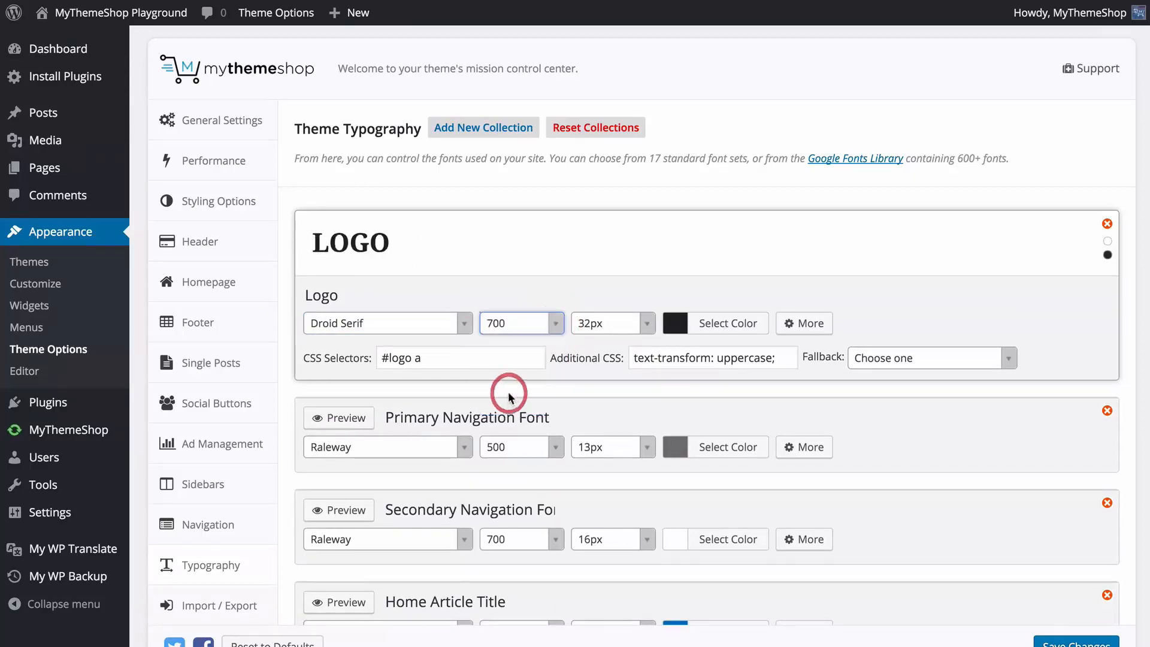
{"action": "left_click", "coordinate": [647, 325]}
{"action": "left_click", "coordinate": [693, 277]}
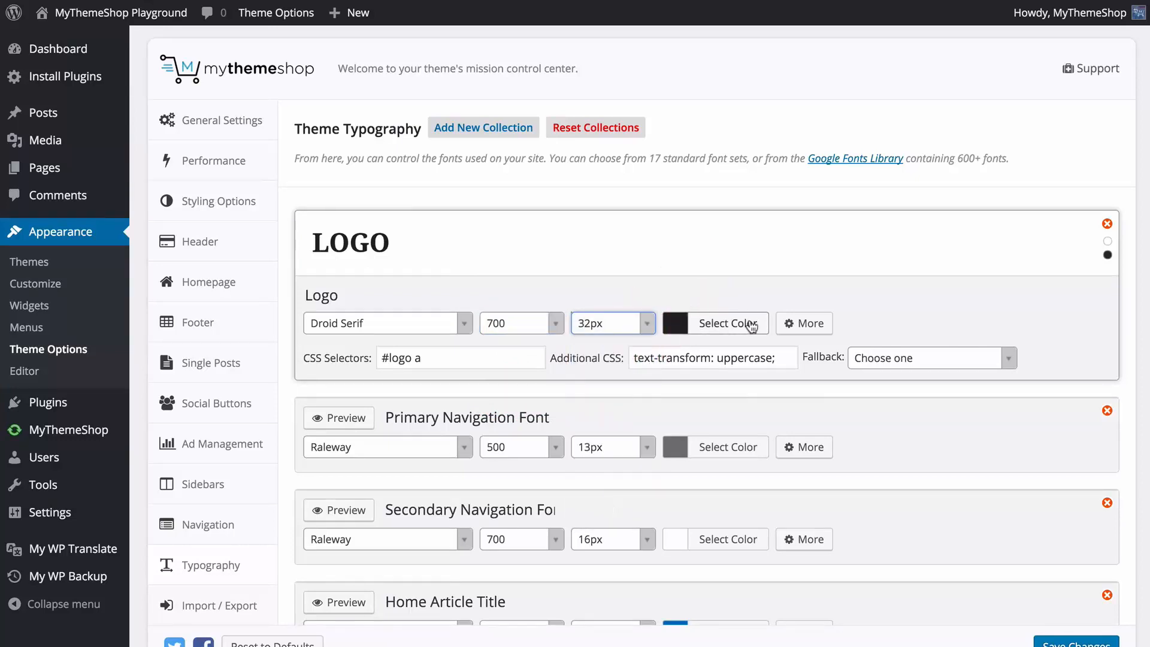
Set the Logo's fallback font to "Georgia, serif" and look over the other font collections.
{"action": "left_click", "coordinate": [1013, 358]}
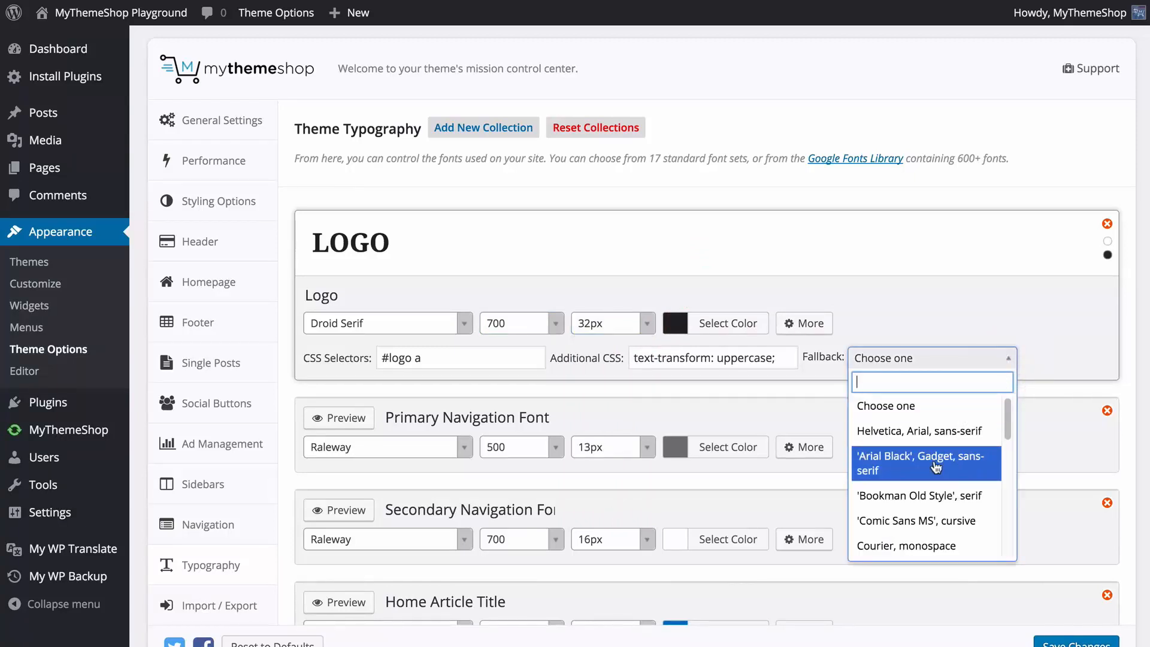
{"action": "scroll", "coordinate": [936, 468], "scroll_direction": "down", "scroll_amount": 3}
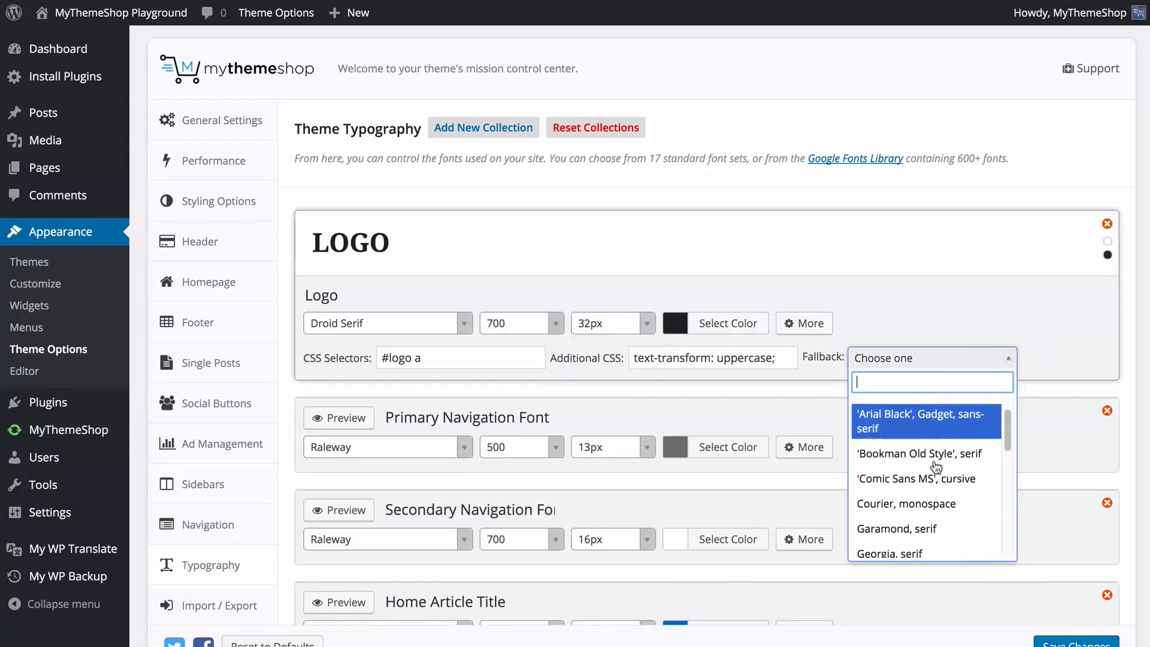
{"action": "left_click", "coordinate": [881, 489]}
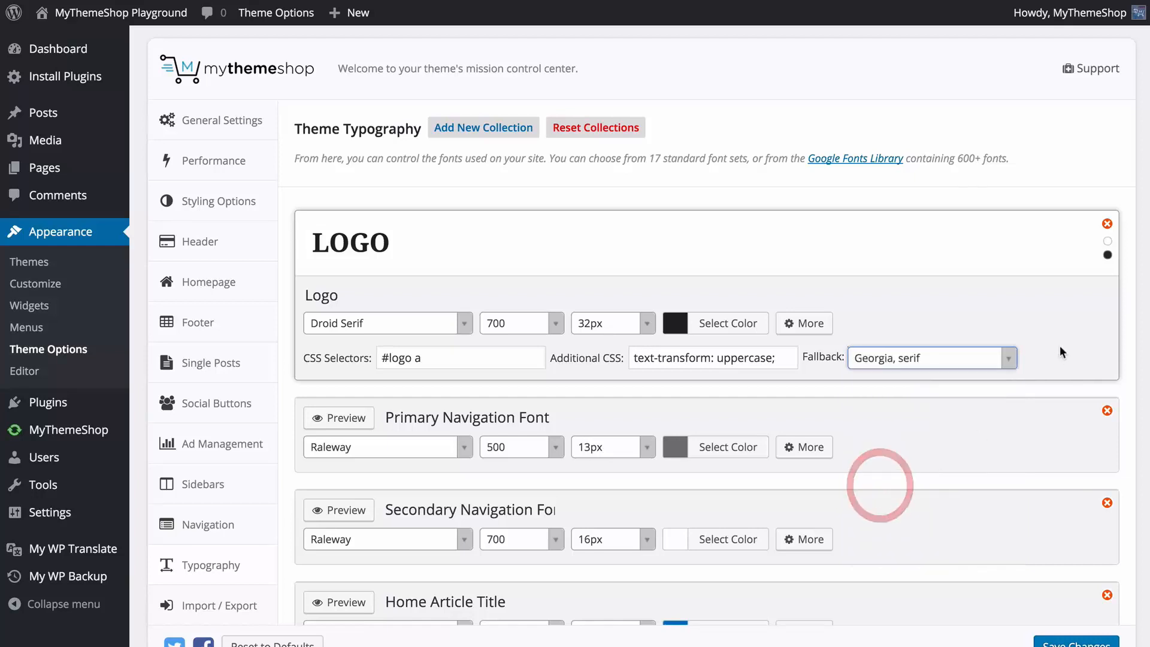
{"action": "scroll", "coordinate": [1031, 548], "scroll_direction": "down", "scroll_amount": 3}
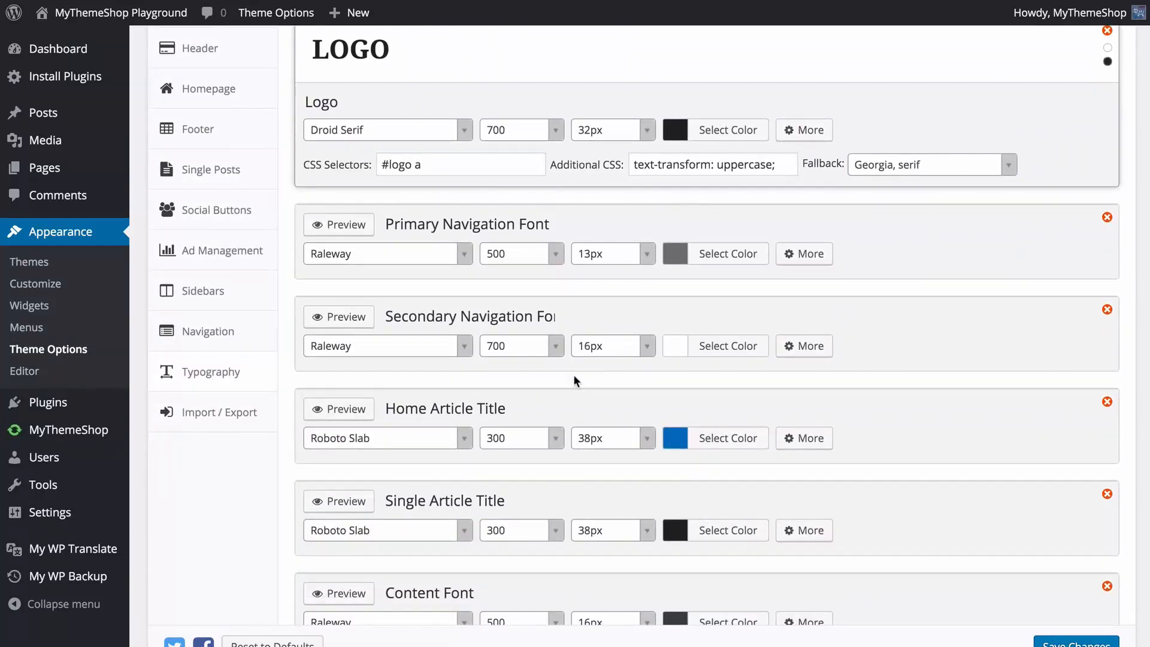
Look over the remaining font collections and the character sets, keeping only Latin enabled, and save the typography settings.
{"action": "scroll", "coordinate": [573, 377], "scroll_direction": "down", "scroll_amount": 2}
{"action": "scroll", "coordinate": [329, 337], "scroll_direction": "down", "scroll_amount": 5}
{"action": "scroll", "coordinate": [329, 336], "scroll_direction": "down", "scroll_amount": 15}
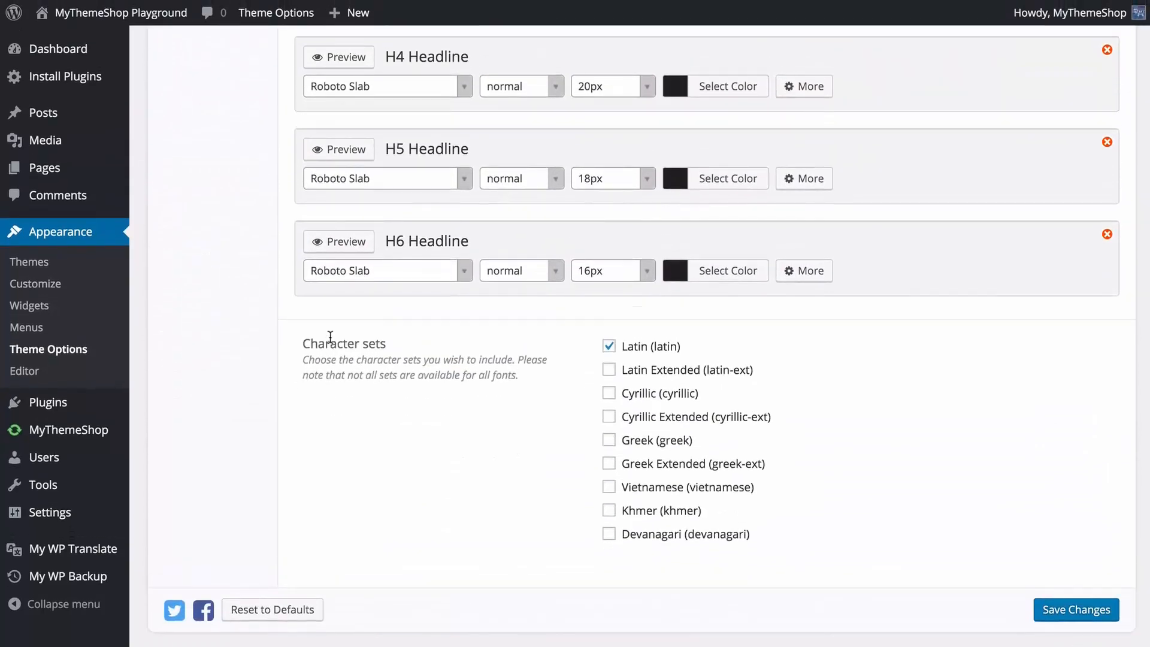
{"action": "scroll", "coordinate": [329, 336], "scroll_direction": "up", "scroll_amount": 20}
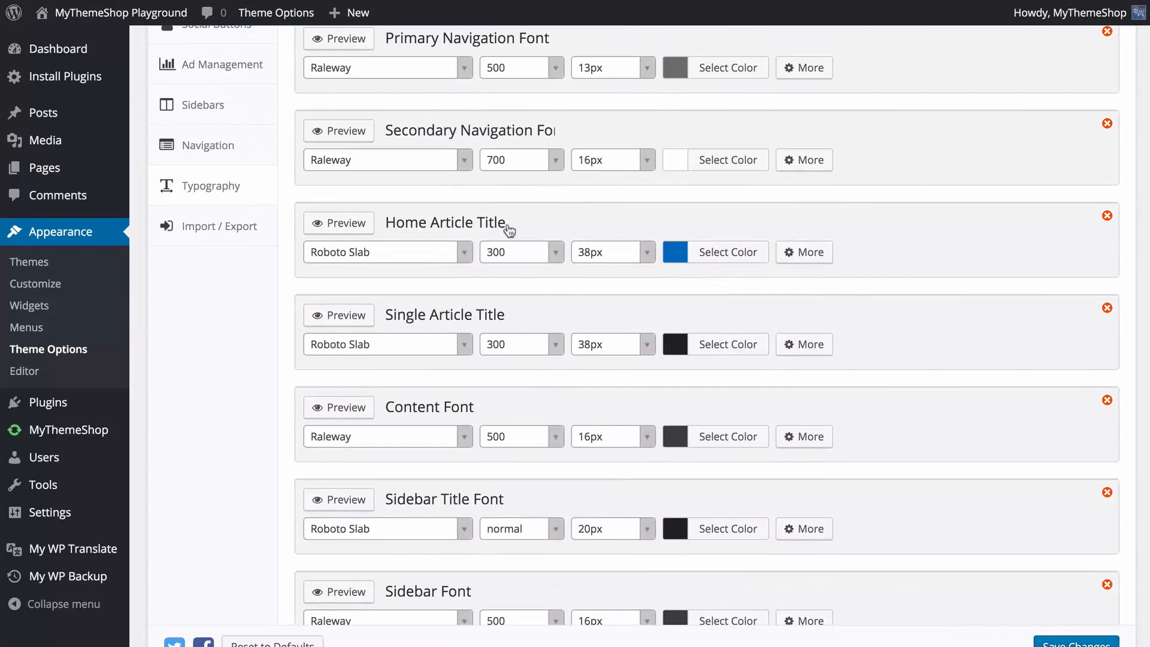
{"action": "scroll", "coordinate": [490, 280], "scroll_direction": "down", "scroll_amount": 15}
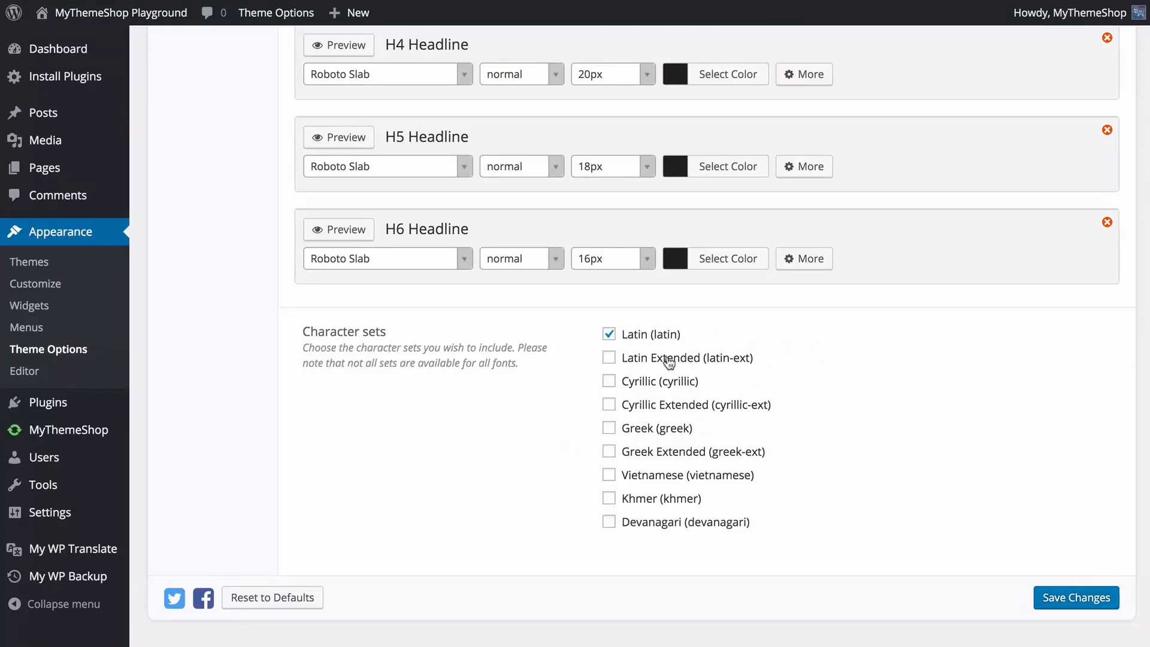
{"action": "left_click", "coordinate": [1081, 599]}
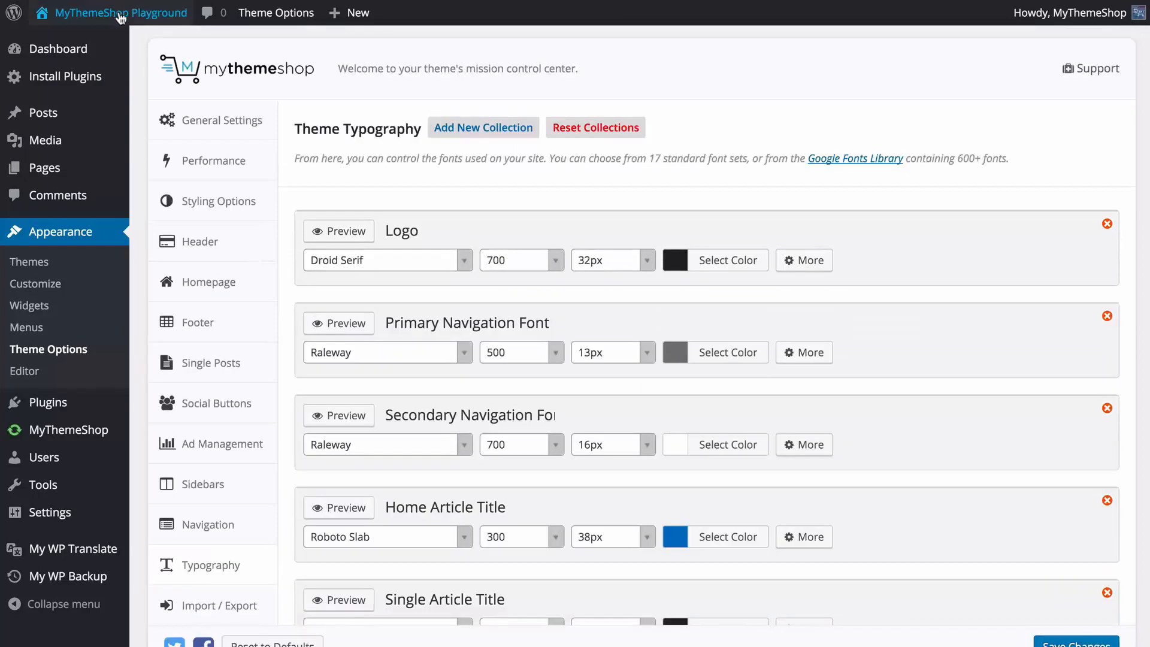
Open the site's front end and check the logo font on the homepage.
{"action": "mouse_move", "coordinate": [138, 15]}
{"action": "left_click", "coordinate": [51, 41]}
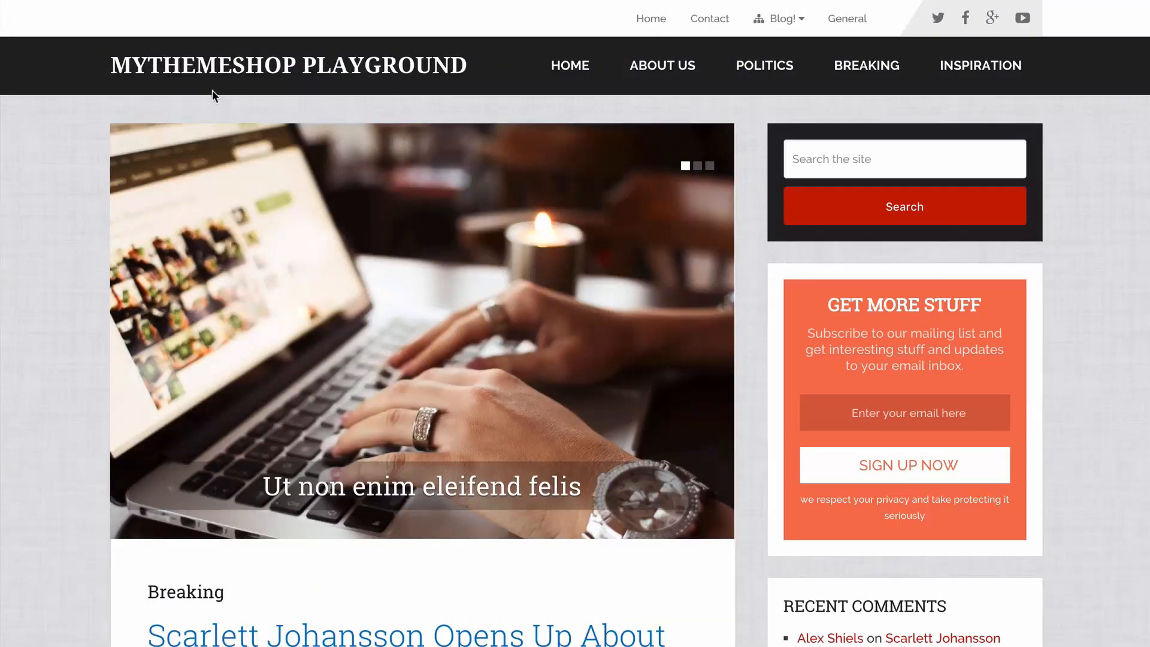
{"action": "scroll", "coordinate": [110, 149], "scroll_direction": "down", "scroll_amount": 2}
{"action": "scroll", "coordinate": [110, 149], "scroll_direction": "up", "scroll_amount": 2}
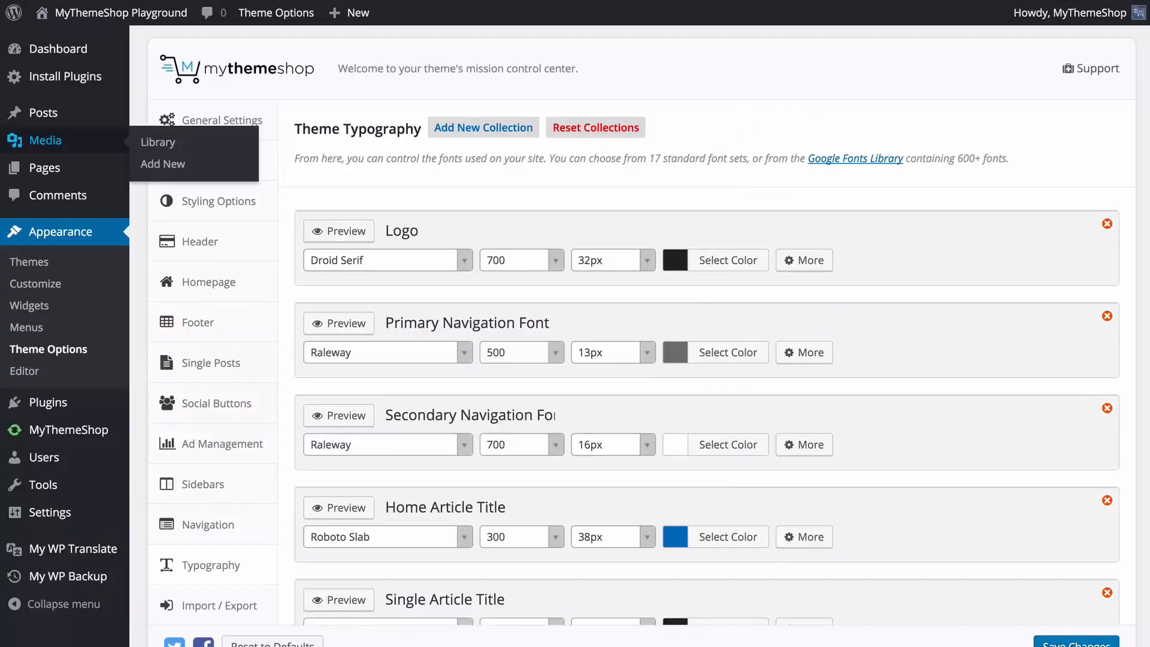
Open the theme's Import / Export options and look through the presets, import, export and child theme sections.
{"action": "scroll", "coordinate": [736, 273], "scroll_direction": "down", "scroll_amount": 3}
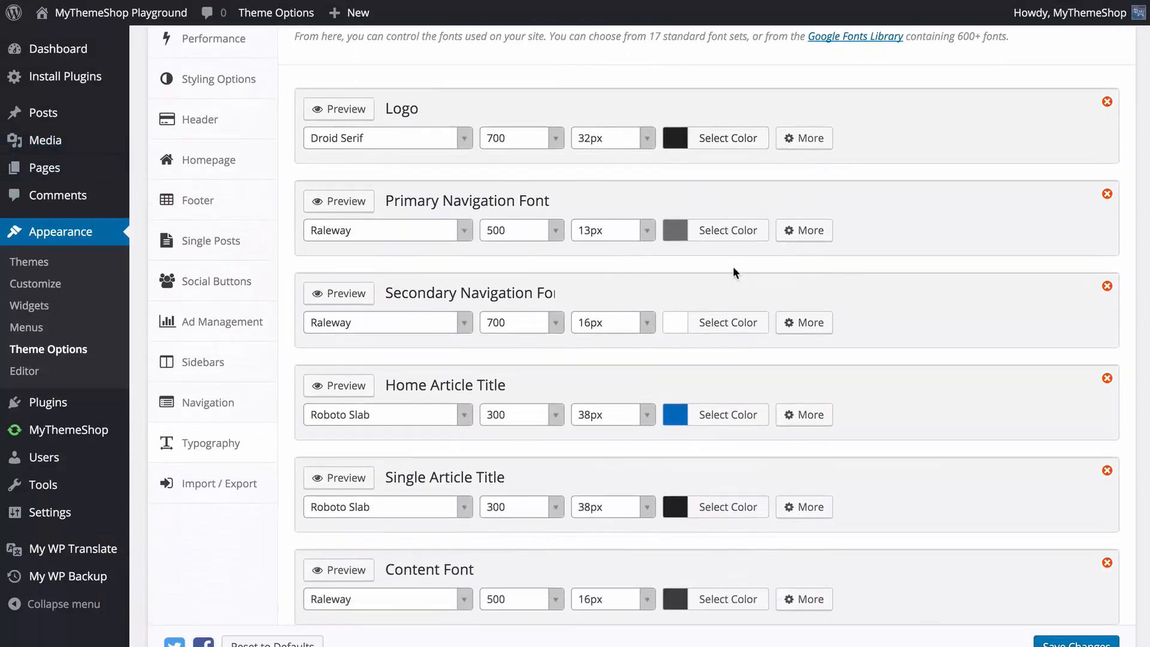
{"action": "left_click", "coordinate": [223, 482]}
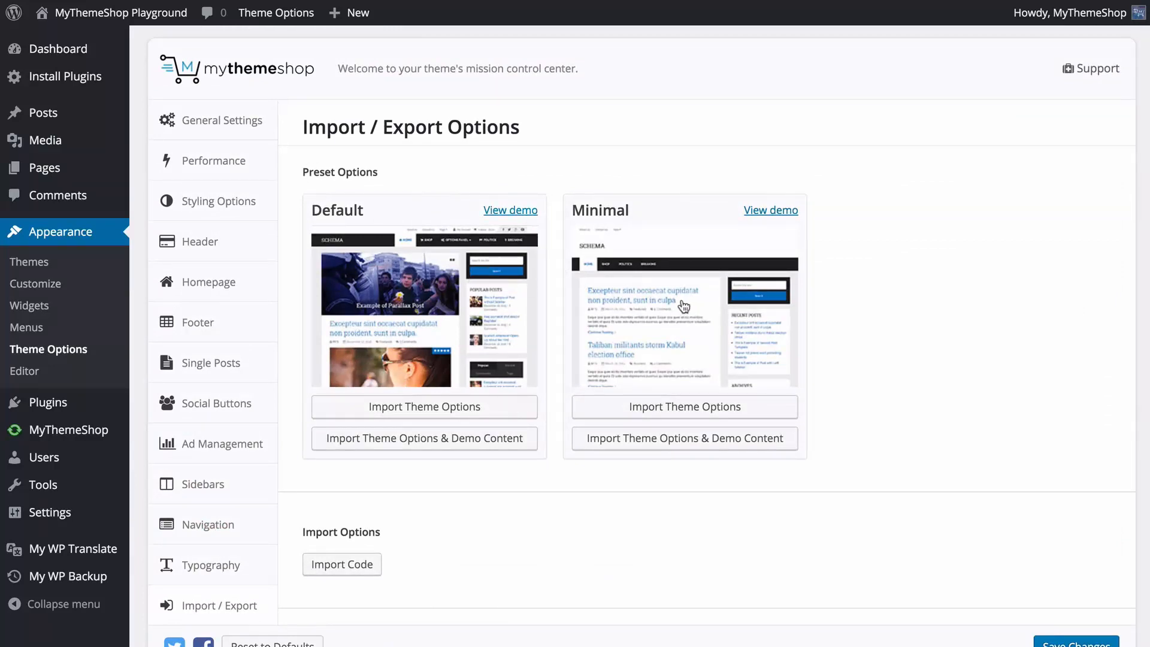
{"action": "scroll", "coordinate": [409, 301], "scroll_direction": "down", "scroll_amount": 3}
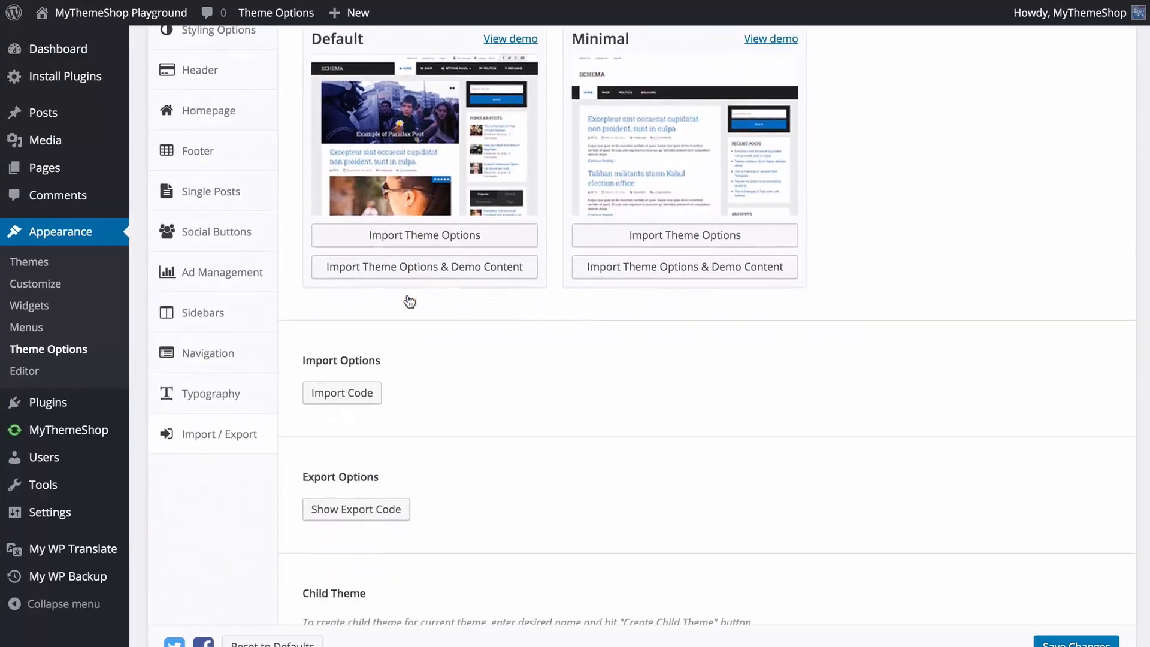
{"action": "scroll", "coordinate": [407, 295], "scroll_direction": "down", "scroll_amount": 2}
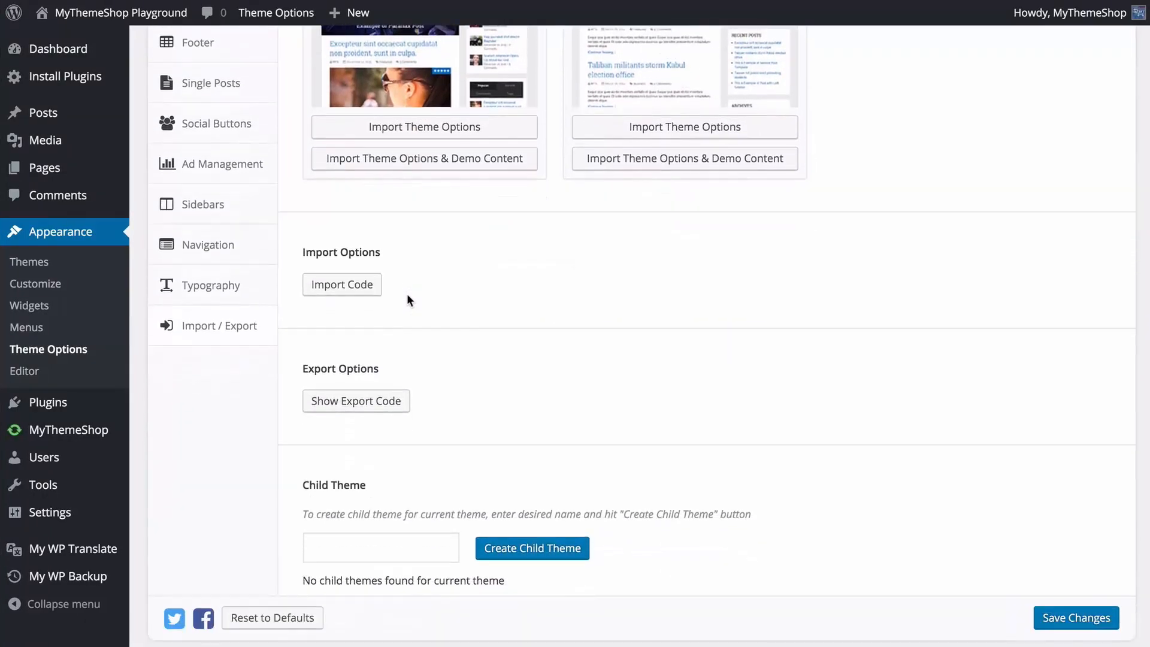
{"action": "scroll", "coordinate": [408, 299], "scroll_direction": "down", "scroll_amount": 1}
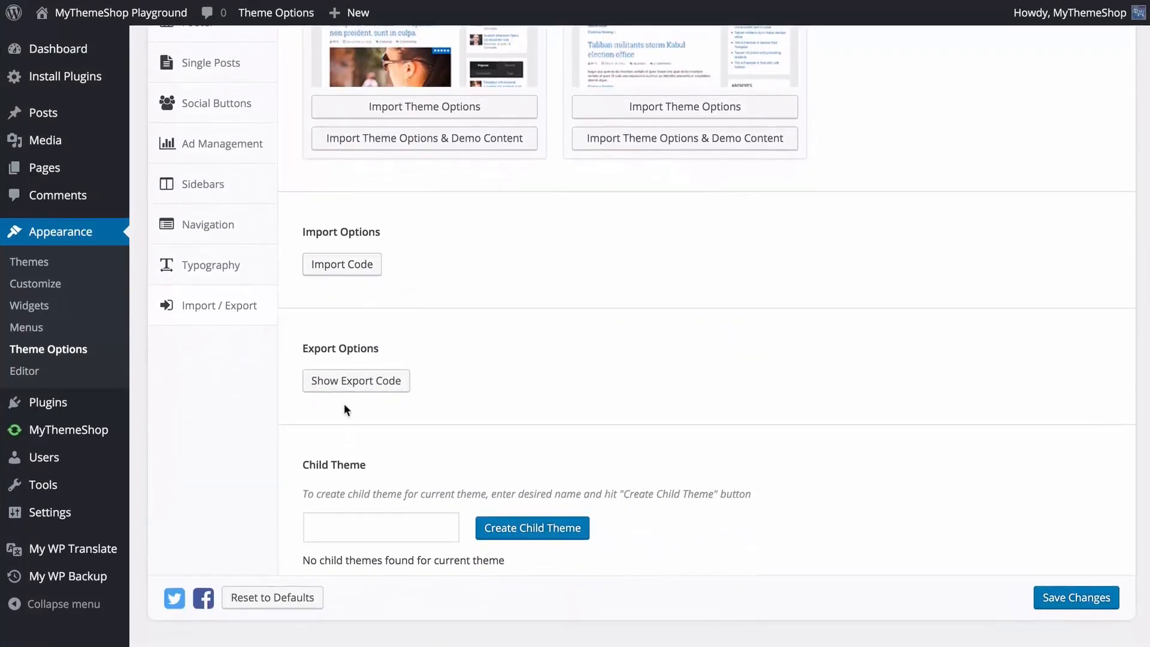
Show the export code and the backup code import field, and hide both again.
{"action": "left_click", "coordinate": [368, 381]}
{"action": "scroll", "coordinate": [368, 390], "scroll_direction": "down", "scroll_amount": 5}
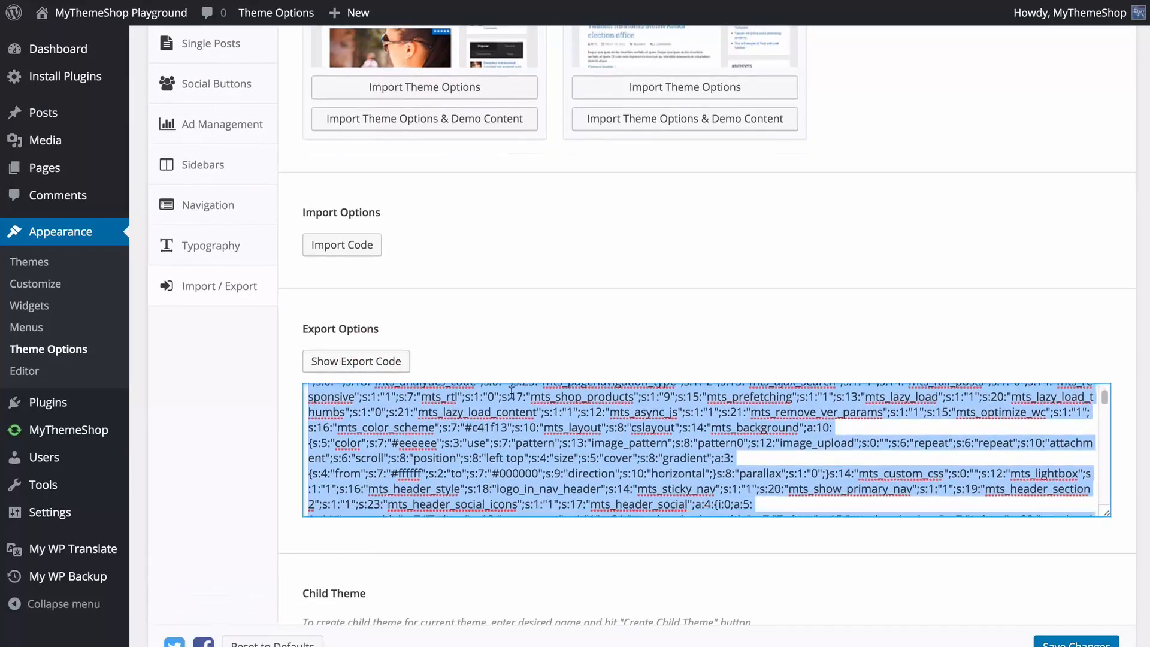
{"action": "scroll", "coordinate": [511, 392], "scroll_direction": "down", "scroll_amount": 2}
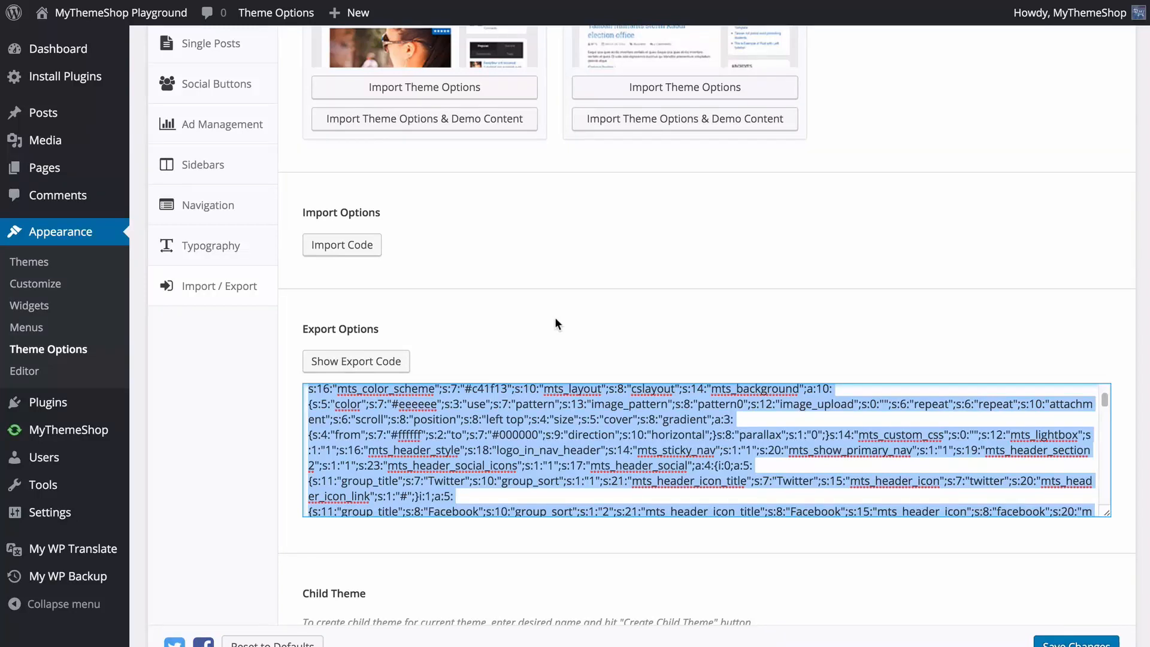
{"action": "left_click", "coordinate": [341, 245]}
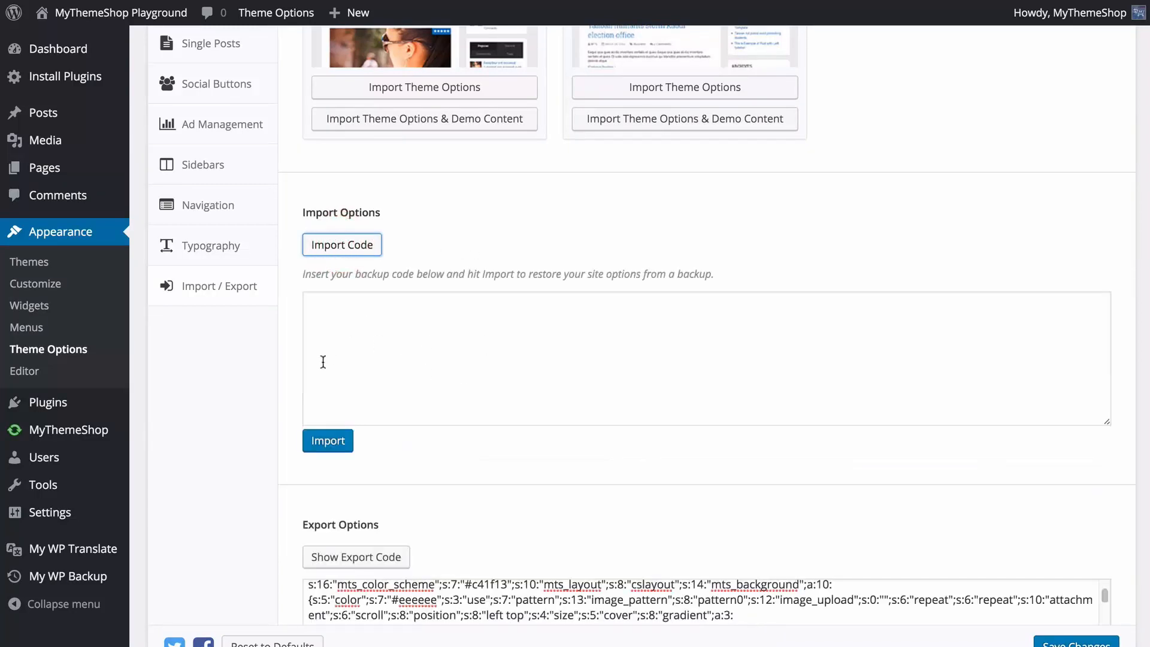
{"action": "left_click", "coordinate": [340, 246]}
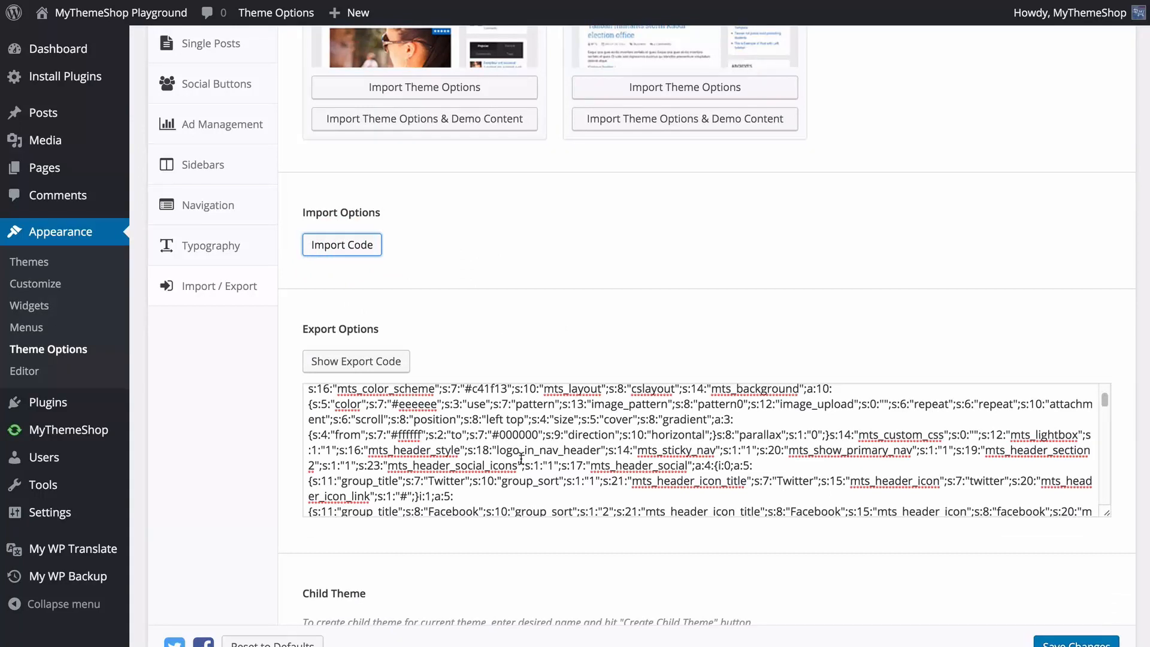
{"action": "left_click", "coordinate": [361, 366]}
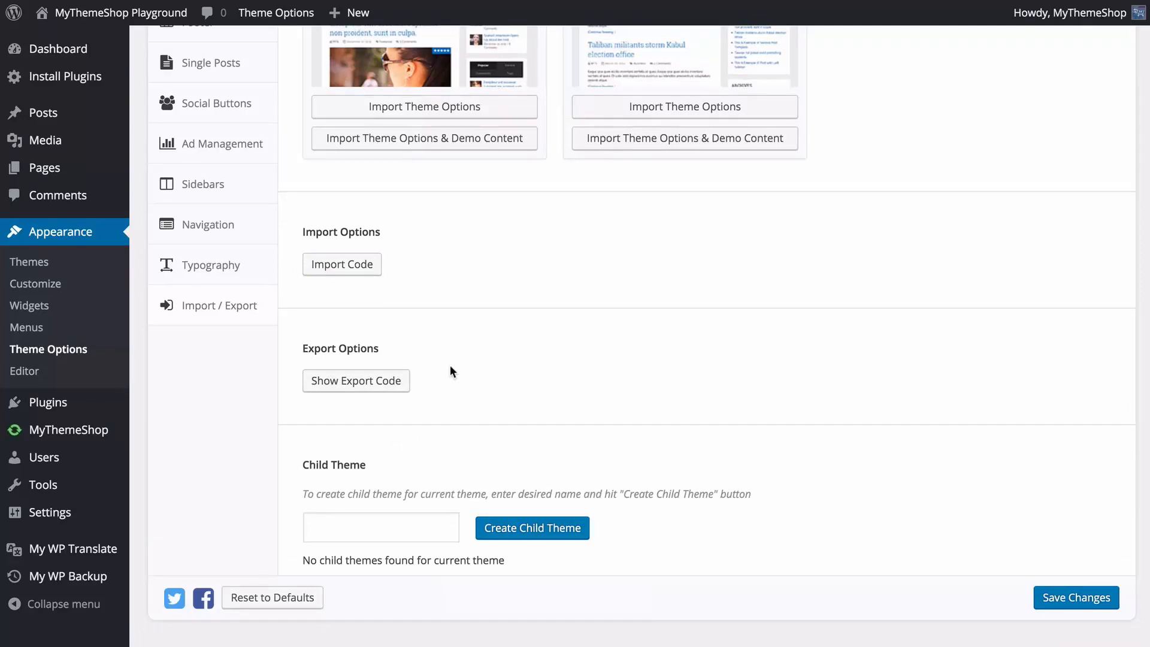
Create a child theme named "Schema Child" for the current theme and save the theme options.
{"action": "left_click", "coordinate": [321, 523]}
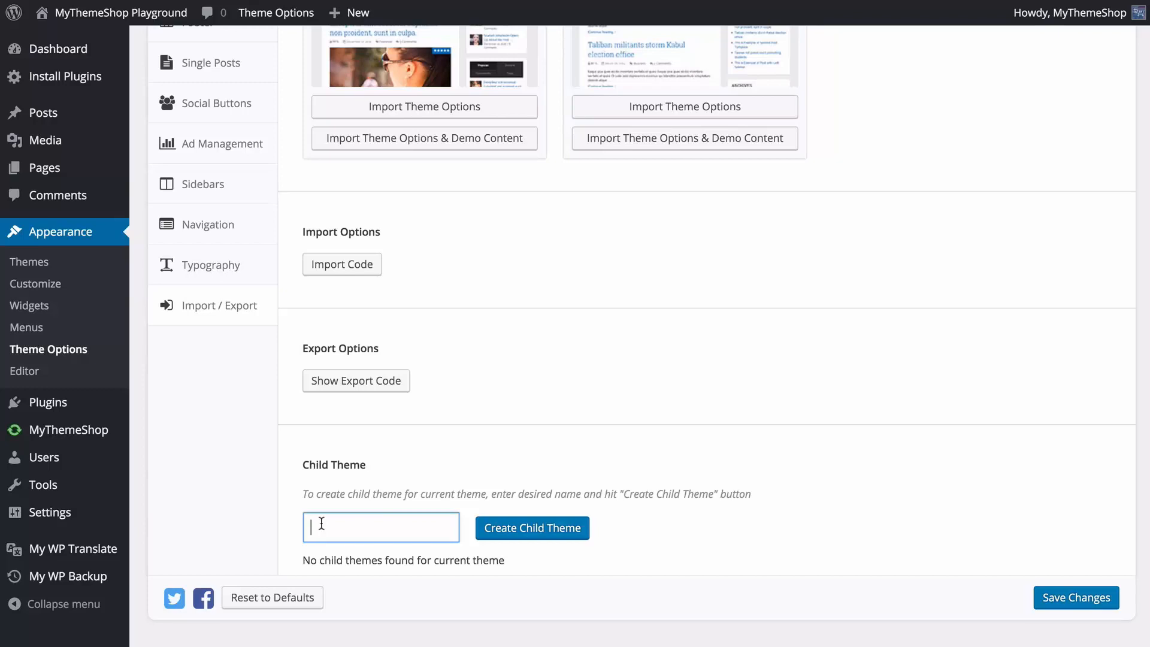
{"action": "type", "text": "Schema Child"}
{"action": "left_click", "coordinate": [513, 537]}
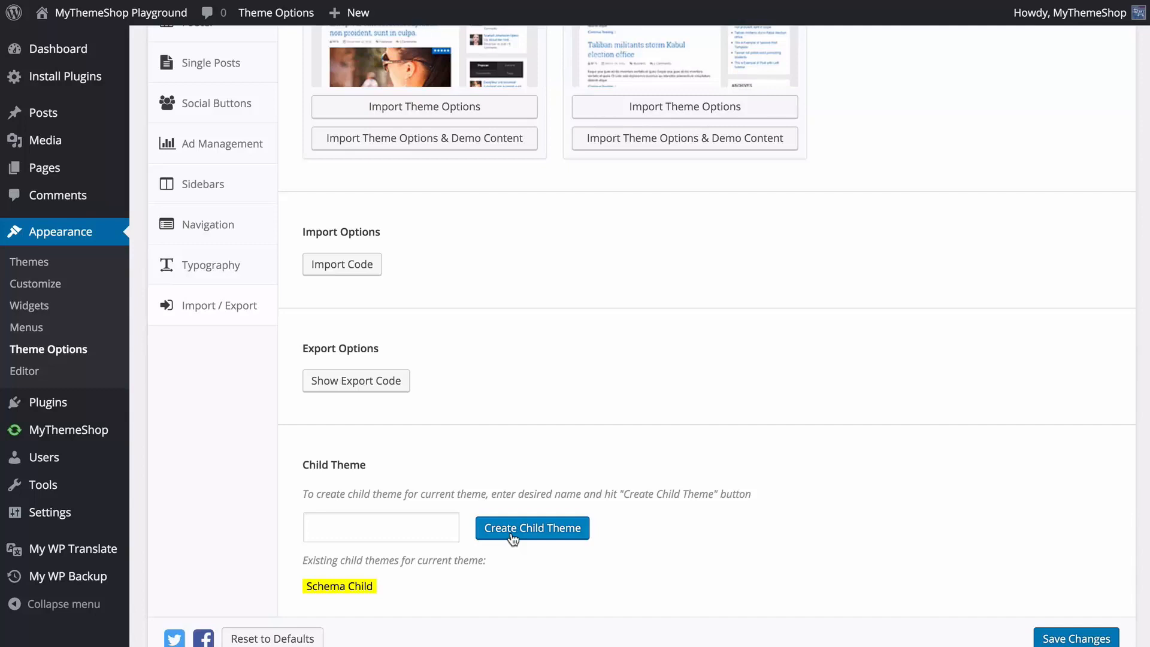
{"action": "scroll", "coordinate": [886, 596], "scroll_direction": "down", "scroll_amount": 1}
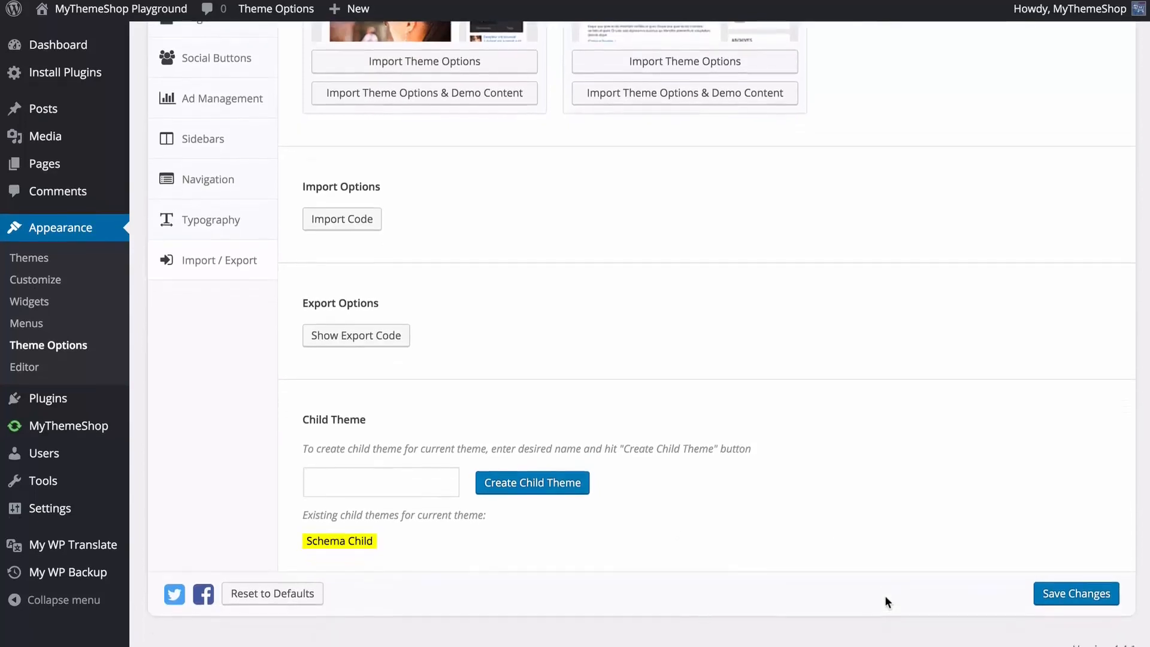
{"action": "left_click", "coordinate": [1091, 606]}
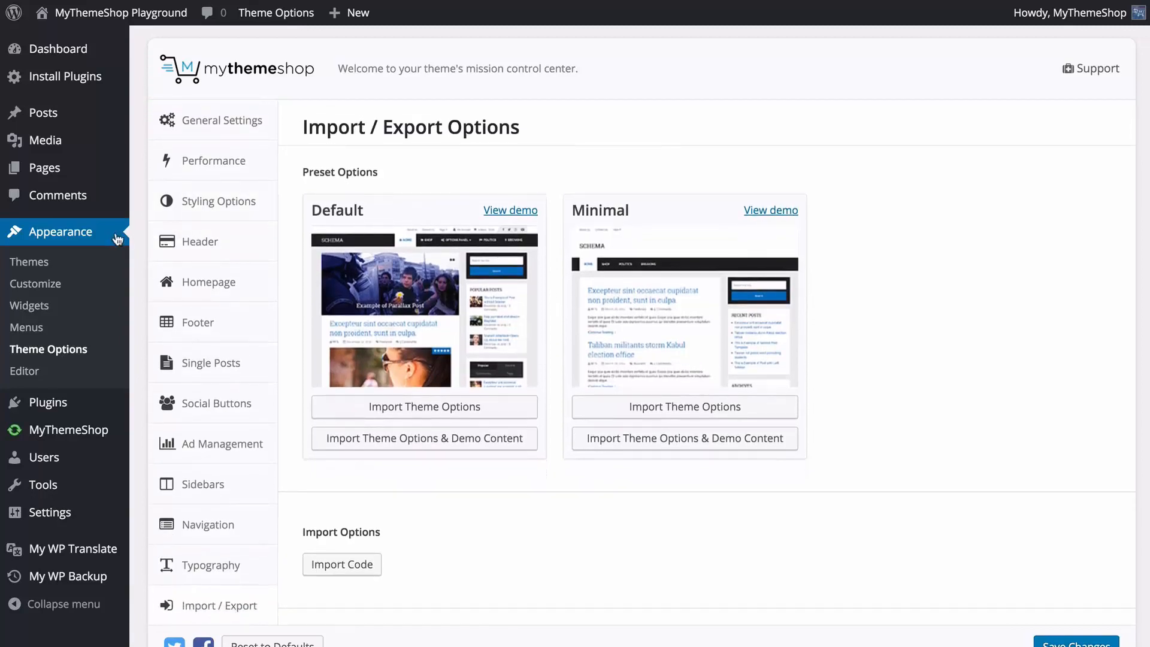
Open the Widgets page, look over the available widgets, and expand the Footer 1, Footer 2, Footer 3 and Page Sidebar areas.
{"action": "left_click", "coordinate": [60, 308]}
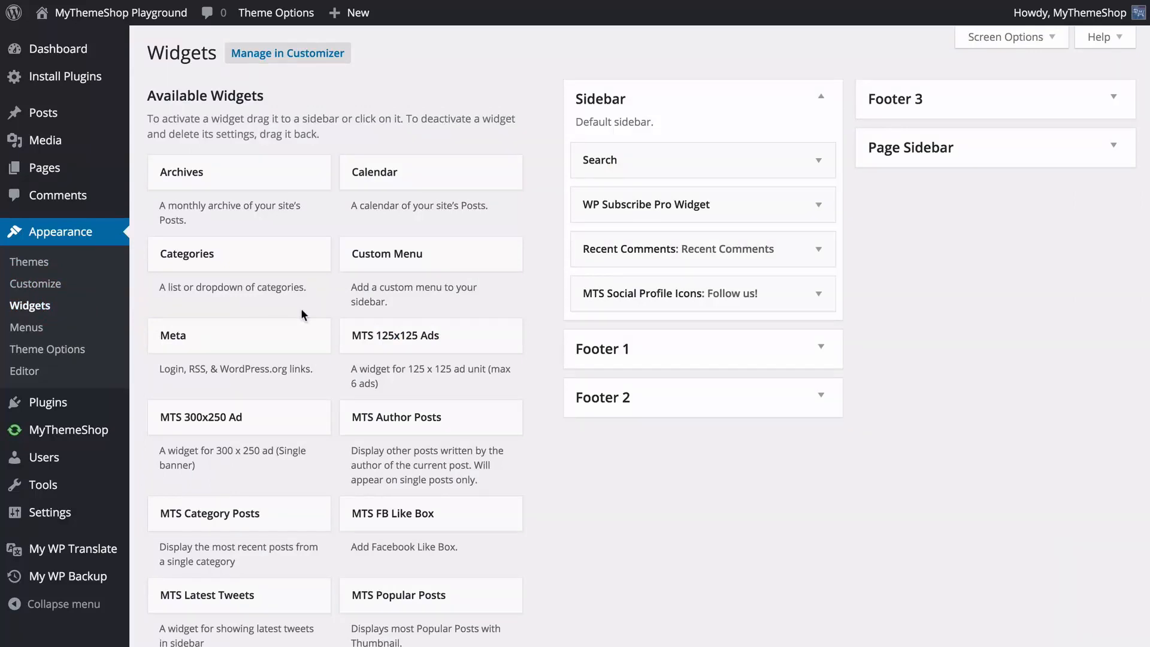
{"action": "scroll", "coordinate": [526, 282], "scroll_direction": "down", "scroll_amount": 10}
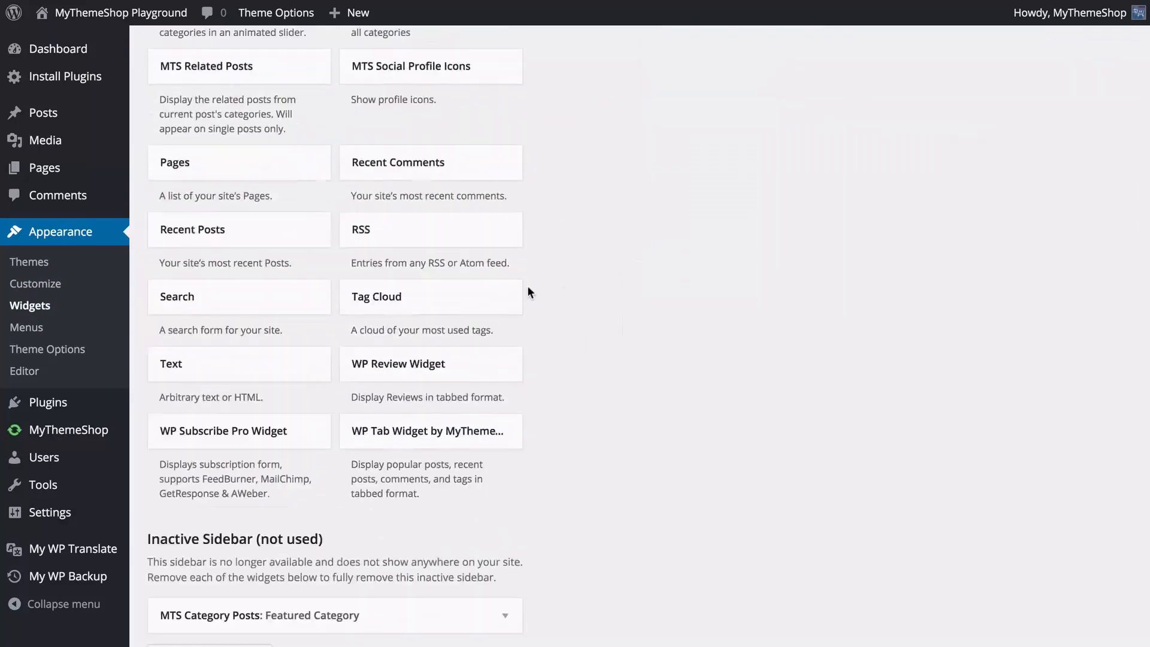
{"action": "scroll", "coordinate": [527, 291], "scroll_direction": "up", "scroll_amount": 10}
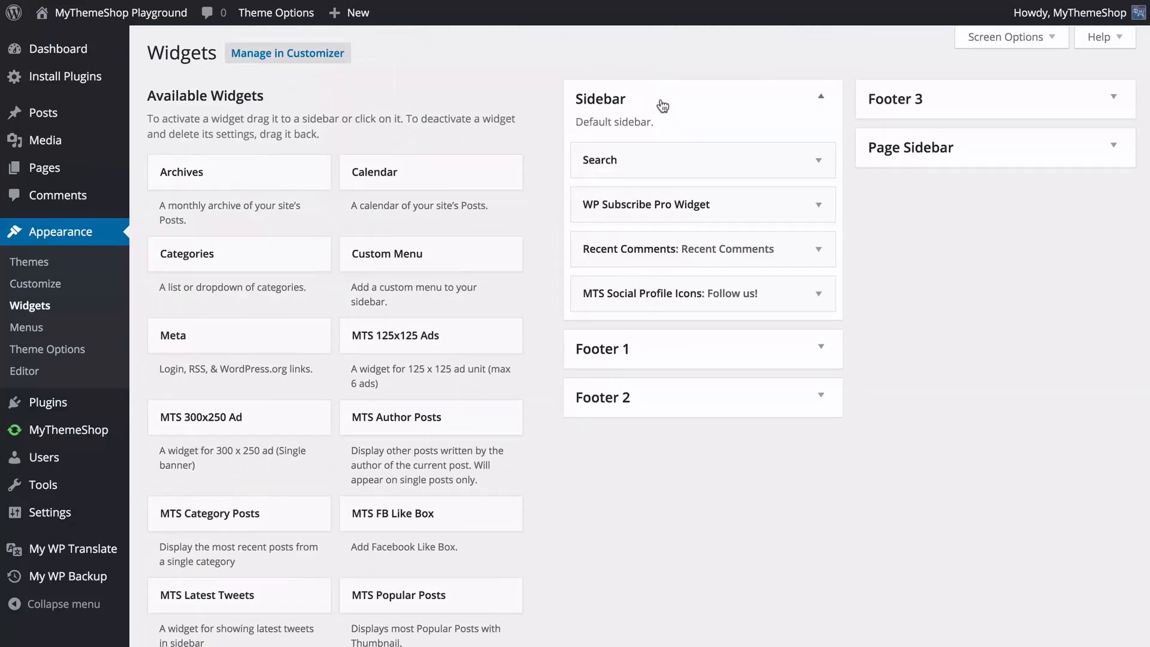
{"action": "left_click", "coordinate": [659, 348]}
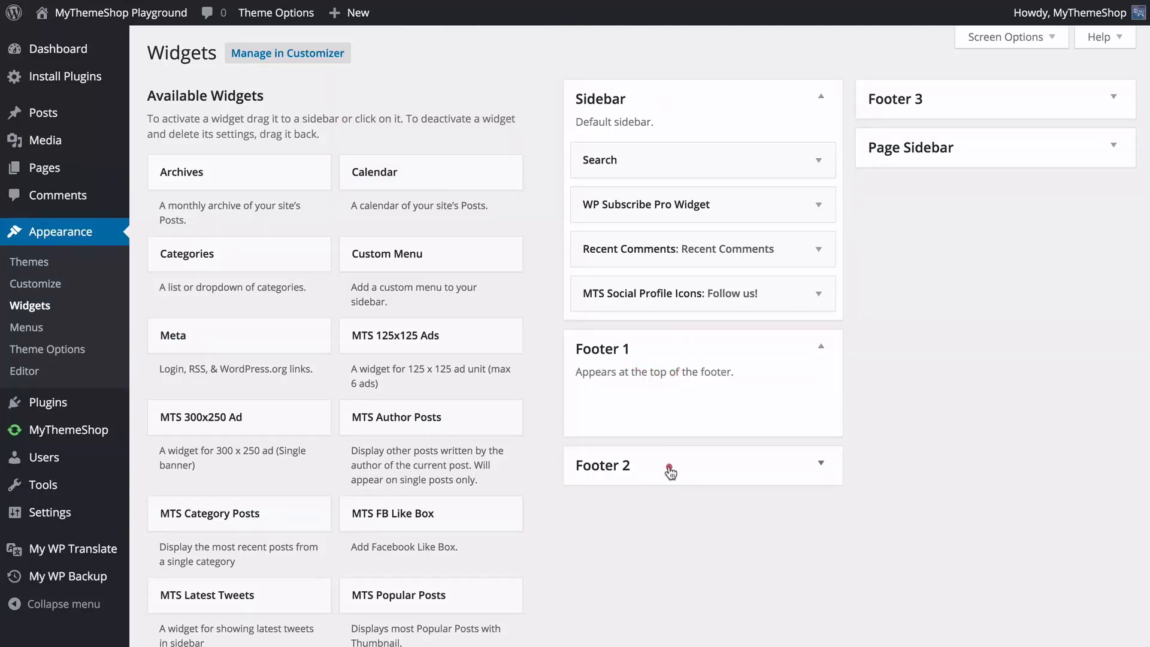
{"action": "left_click", "coordinate": [669, 468]}
{"action": "left_click", "coordinate": [907, 99]}
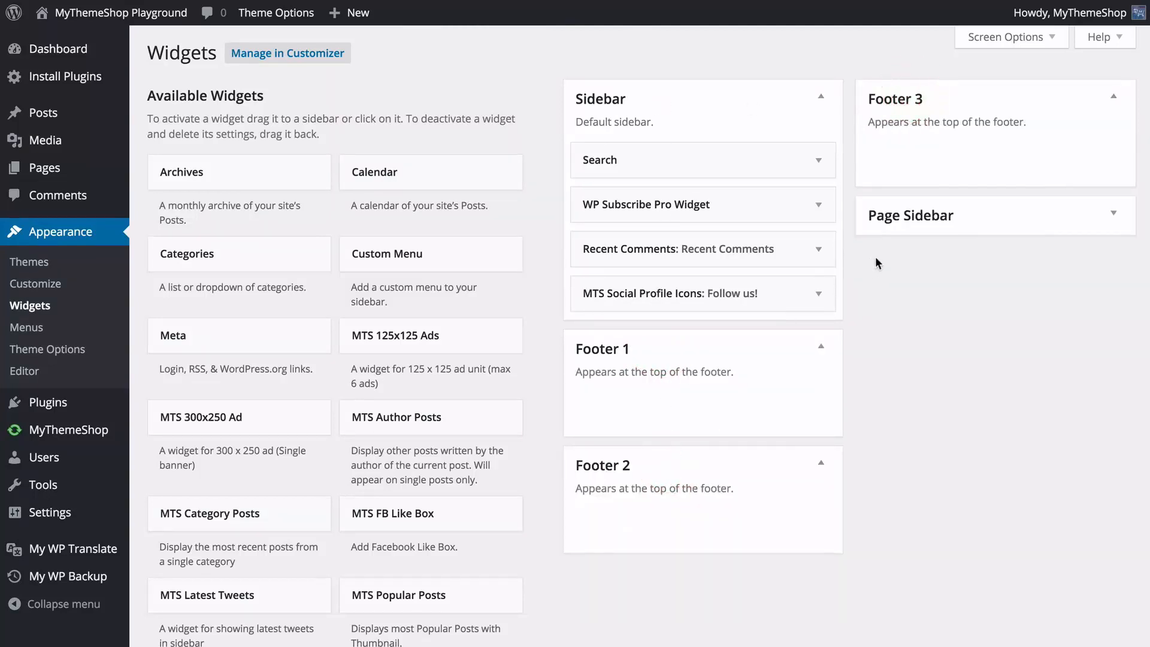
{"action": "left_click", "coordinate": [899, 214]}
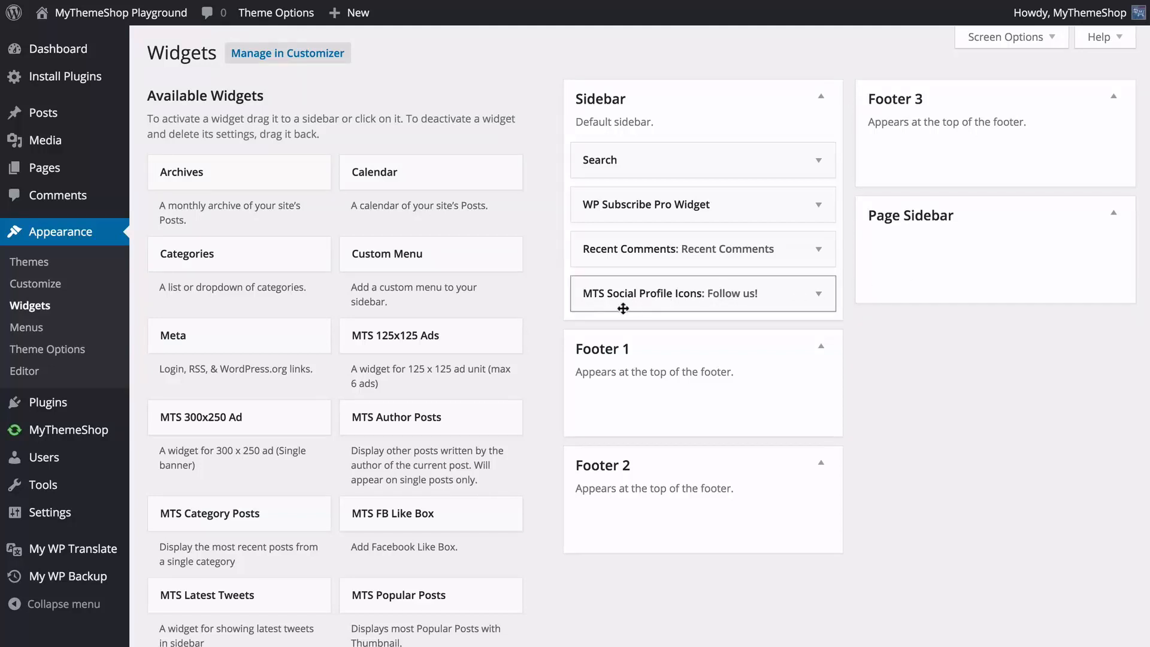
Add the MTS Post Slider widget to the Footer 1 area.
{"action": "scroll", "coordinate": [526, 346], "scroll_direction": "down", "scroll_amount": 1}
{"action": "scroll", "coordinate": [527, 351], "scroll_direction": "down", "scroll_amount": 3}
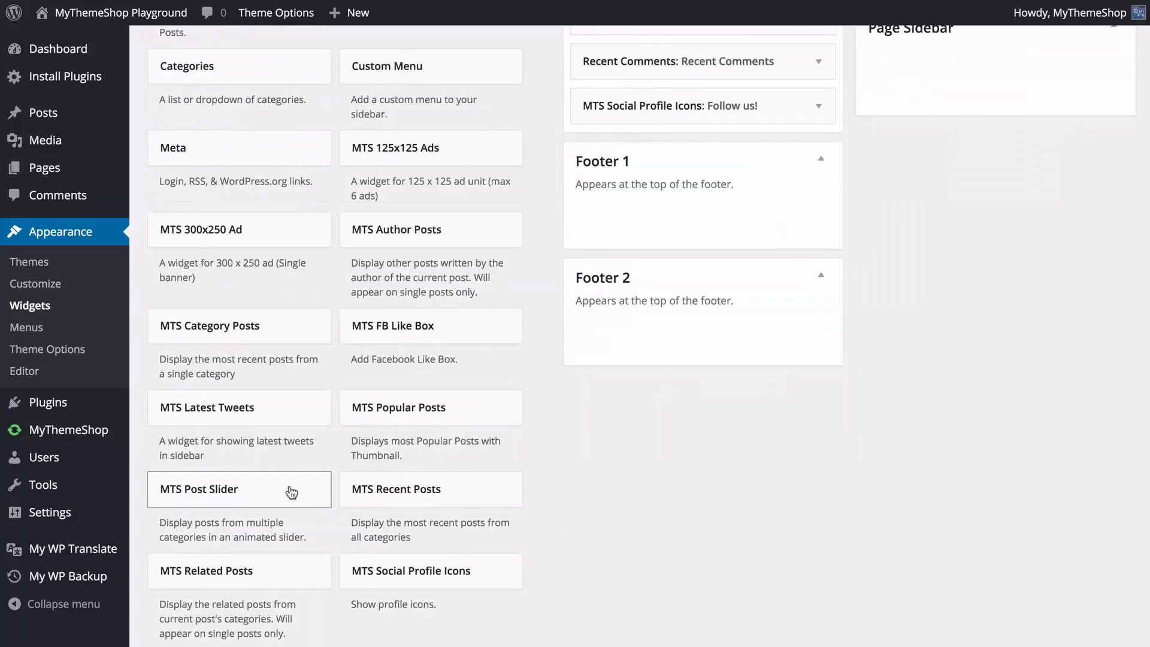
{"action": "left_click_drag", "start_coordinate": [290, 487], "coordinate": [729, 383]}
{"action": "scroll", "coordinate": [309, 474], "scroll_direction": "up", "scroll_amount": 2}
{"action": "scroll", "coordinate": [736, 367], "scroll_direction": "up", "scroll_amount": 1}
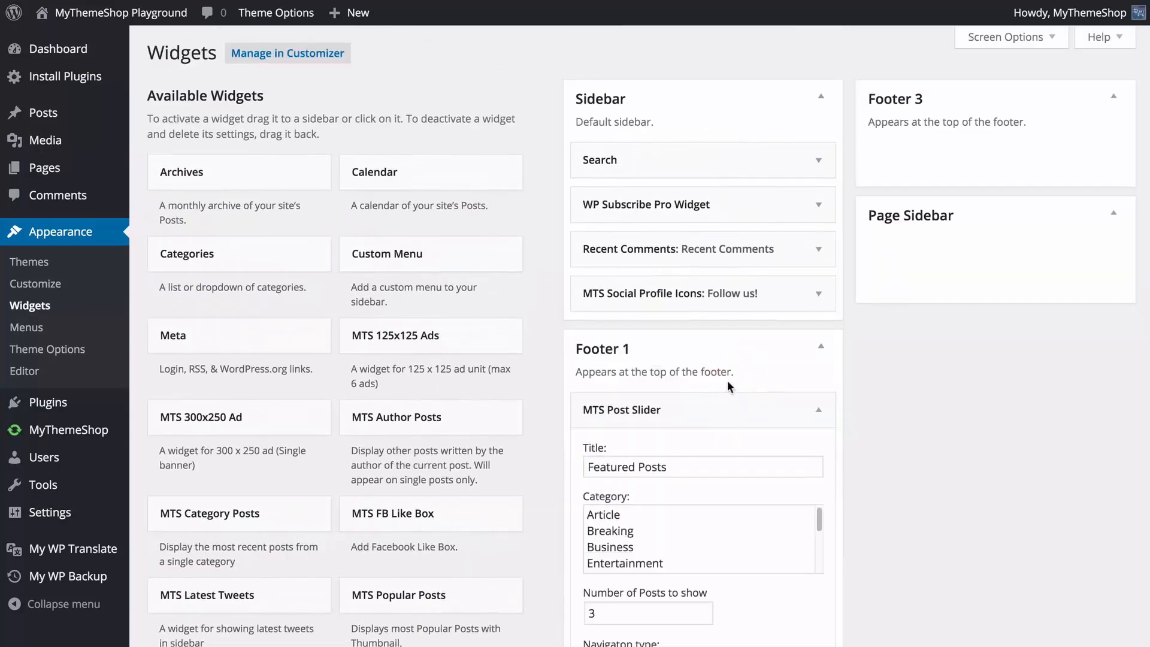
Keep the MTS Post Slider title "Featured Posts" and select all of its post categories.
{"action": "scroll", "coordinate": [839, 377], "scroll_direction": "down", "scroll_amount": 1}
{"action": "scroll", "coordinate": [845, 370], "scroll_direction": "down", "scroll_amount": 1}
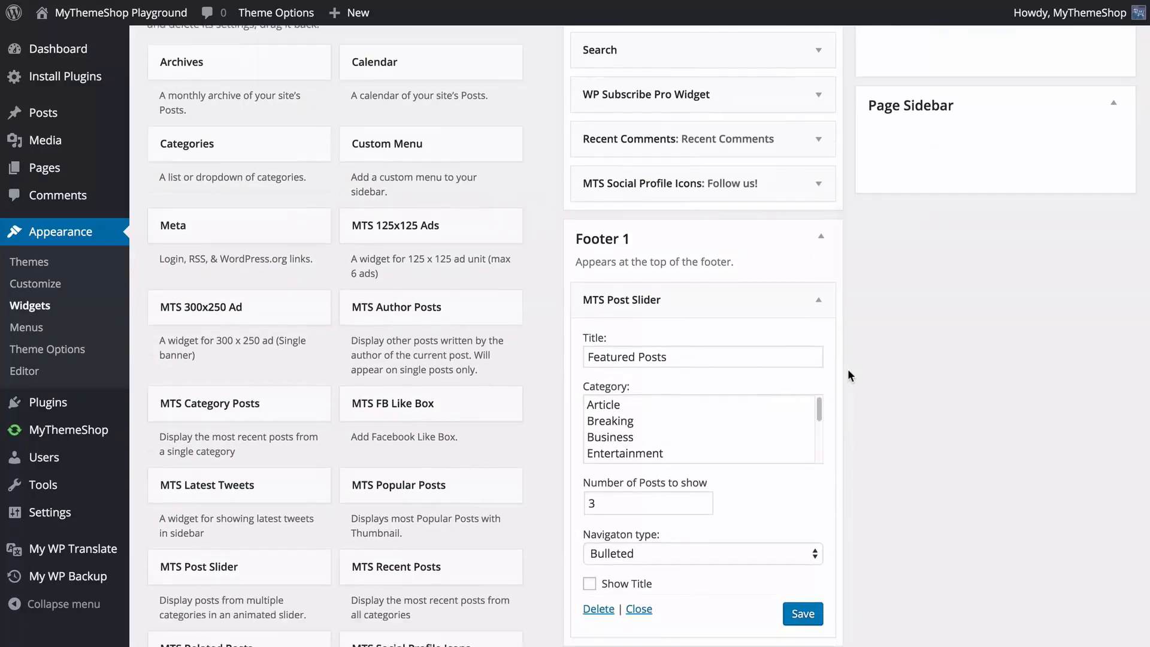
{"action": "left_click", "coordinate": [627, 358]}
{"action": "scroll", "coordinate": [665, 408], "scroll_direction": "down", "scroll_amount": 2}
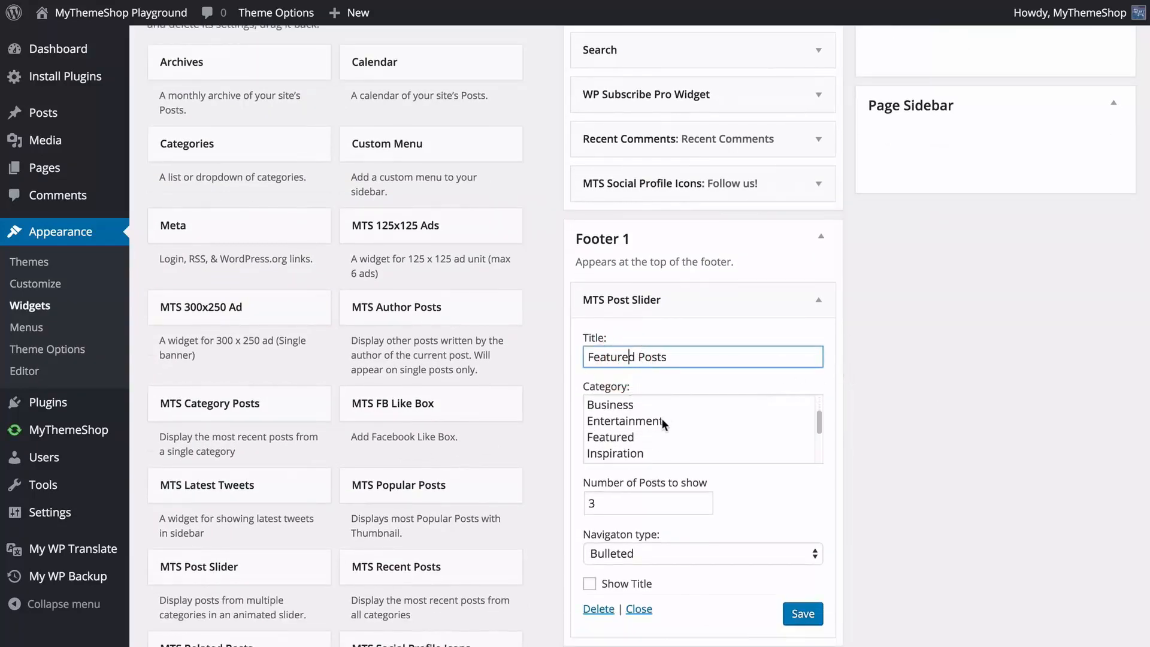
{"action": "left_click", "coordinate": [646, 421]}
{"action": "scroll", "coordinate": [641, 431], "scroll_direction": "down", "scroll_amount": 2}
{"action": "key", "text": "super+a"}
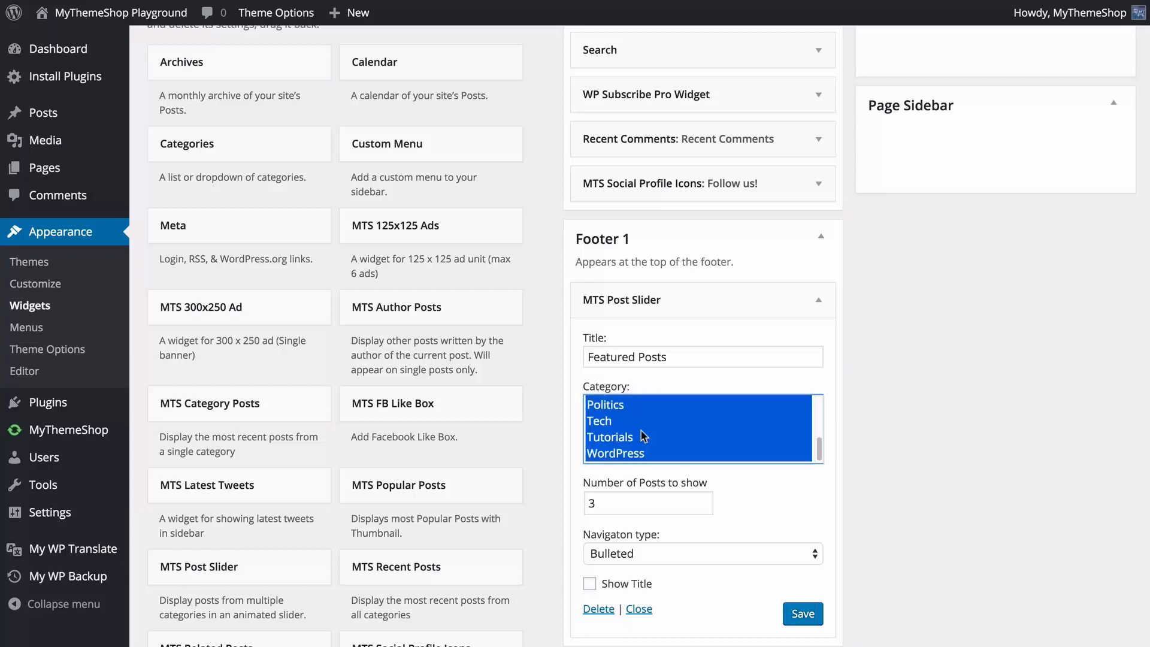
{"action": "scroll", "coordinate": [641, 428], "scroll_direction": "up", "scroll_amount": 2}
{"action": "scroll", "coordinate": [645, 424], "scroll_direction": "down", "scroll_amount": 5}
Deselect the Tutorials, Politics and Tech categories in the MTS Post Slider and select them again.
{"action": "left_click", "coordinate": [645, 296], "text": "super"}
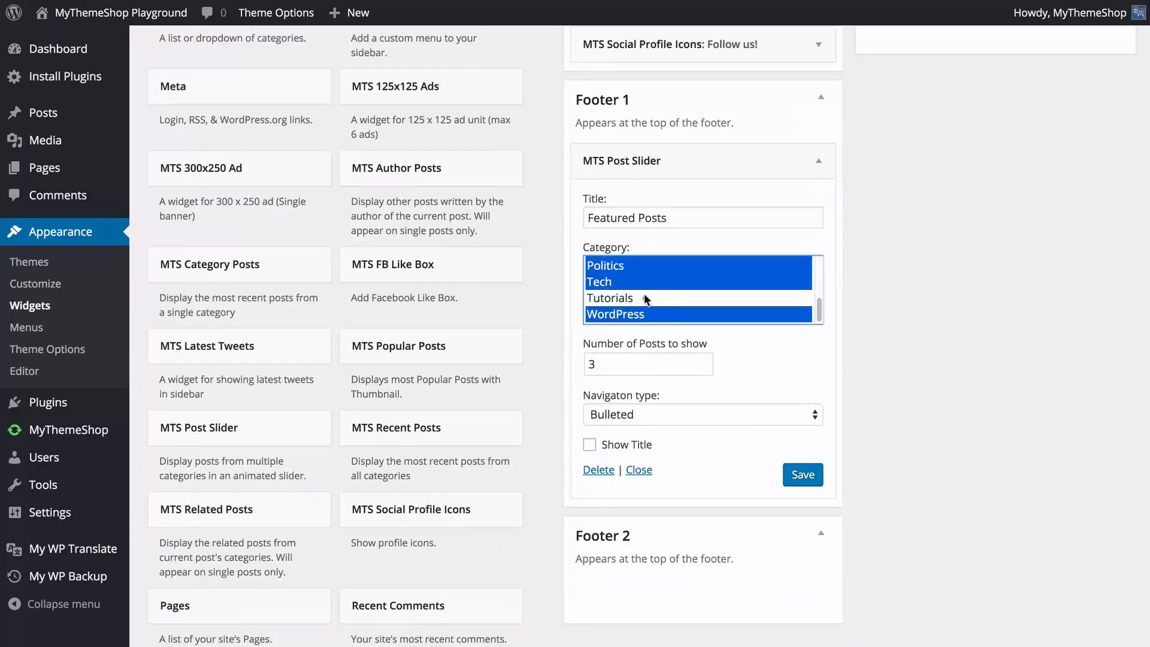
{"action": "left_click", "coordinate": [642, 266], "text": "super"}
{"action": "left_click", "coordinate": [639, 281], "text": "super"}
{"action": "left_click", "coordinate": [638, 297], "text": "super"}
{"action": "left_click", "coordinate": [640, 282], "text": "super"}
{"action": "left_click", "coordinate": [638, 266], "text": "super"}
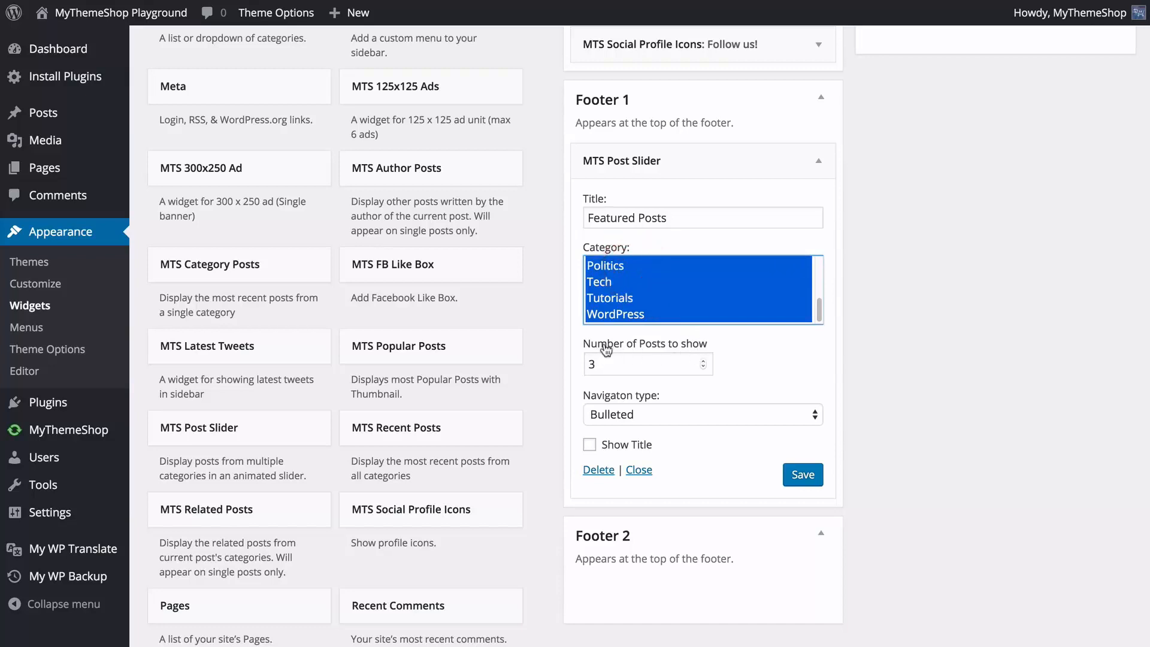
Set the MTS Post Slider's navigation type to Arrows.
{"action": "left_click", "coordinate": [662, 410]}
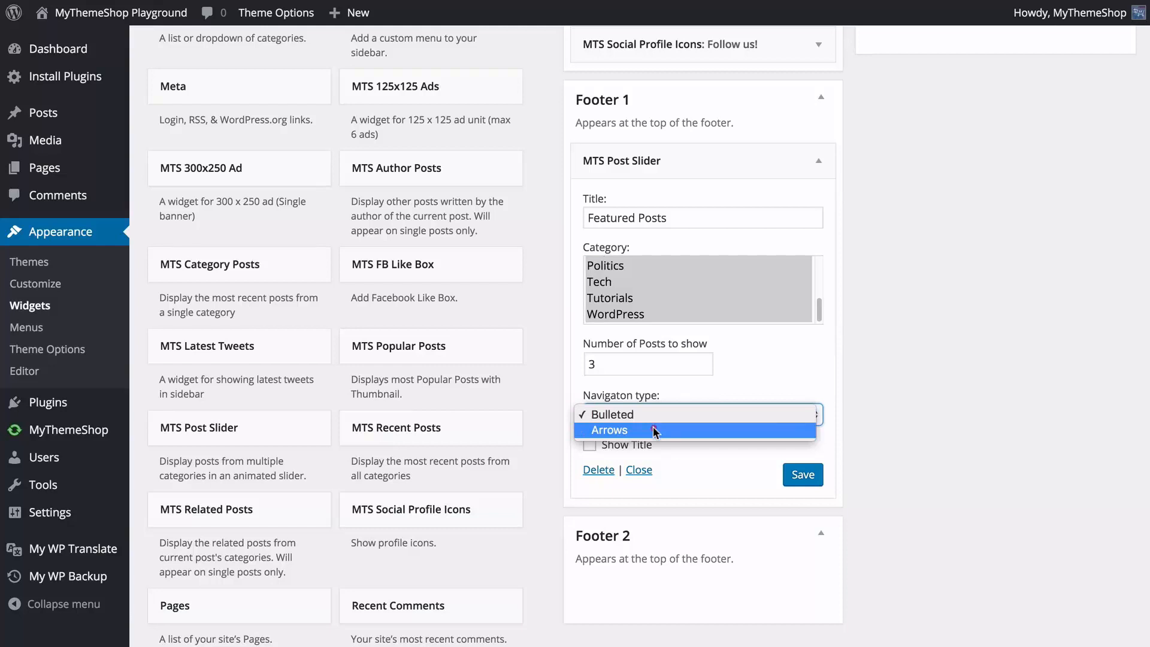
{"action": "left_click", "coordinate": [653, 431]}
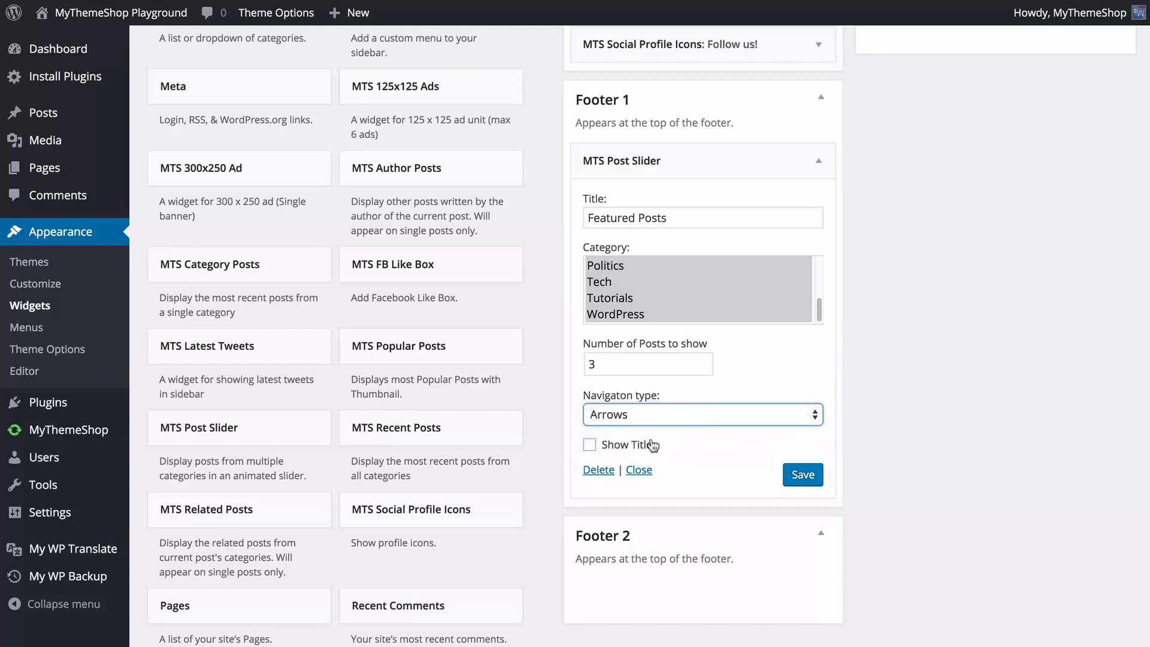
Save the MTS Post Slider widget's settings and collapse it in the Footer 1 area.
{"action": "left_click", "coordinate": [803, 475]}
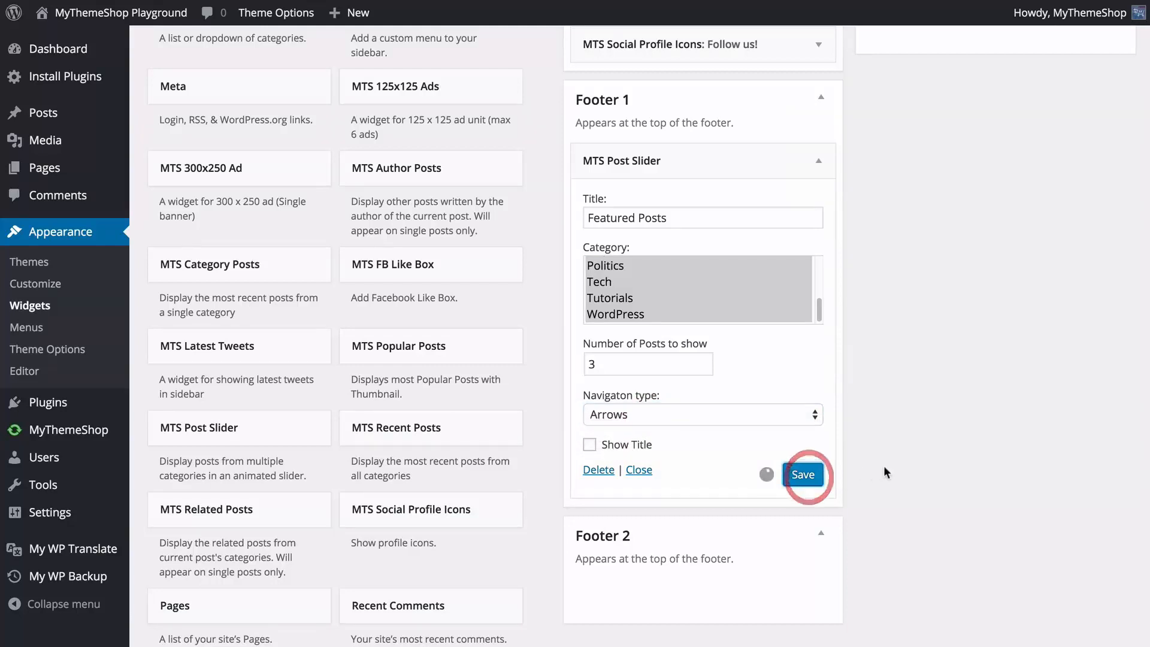
{"action": "left_click", "coordinate": [888, 456]}
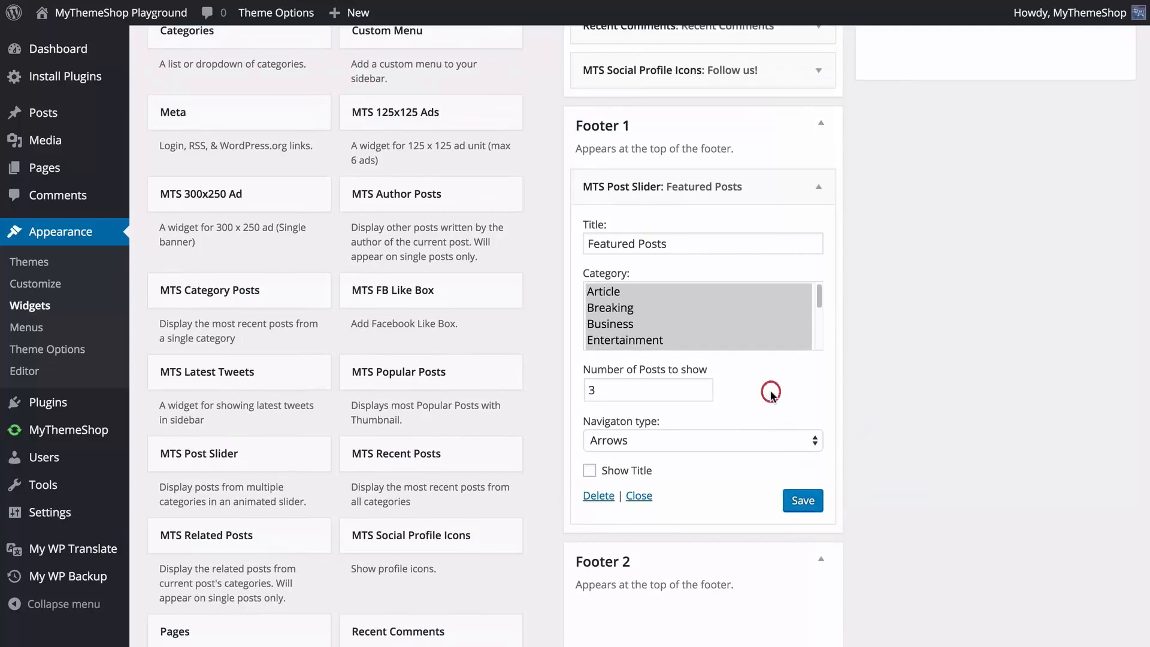
{"action": "left_click", "coordinate": [819, 124]}
{"action": "left_click", "coordinate": [819, 126]}
{"action": "left_click", "coordinate": [818, 184]}
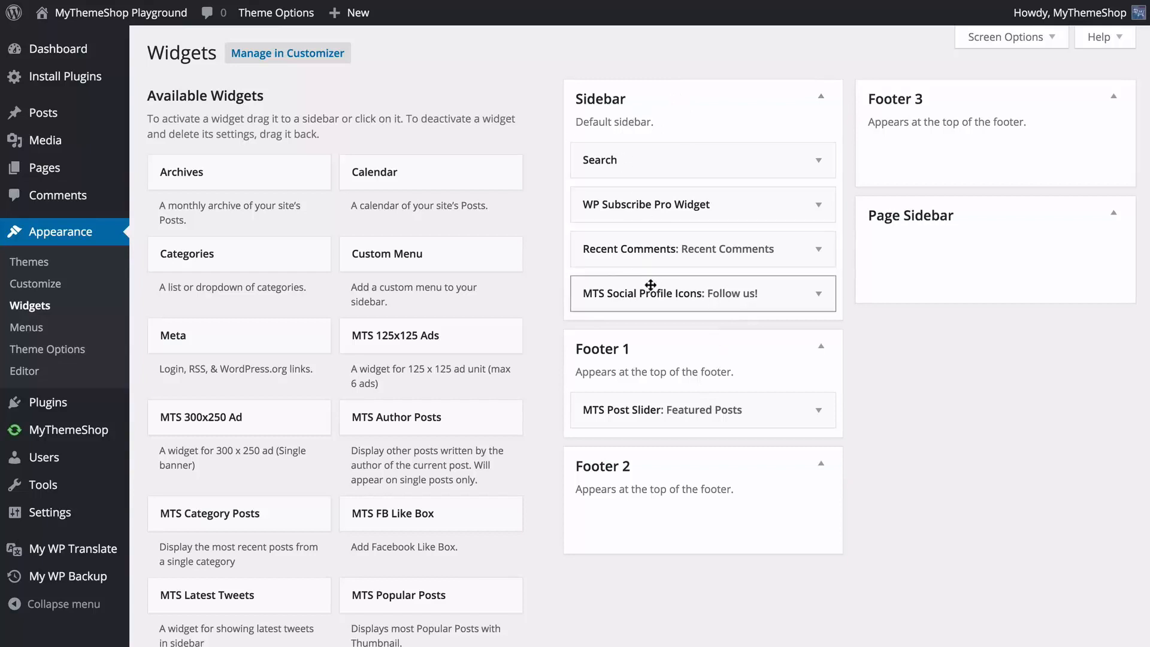
Move the MTS Social Profile Icons widget to the Page Sidebar and the Recent Comments widget to Footer 2.
{"action": "left_click_drag", "start_coordinate": [656, 295], "coordinate": [976, 260]}
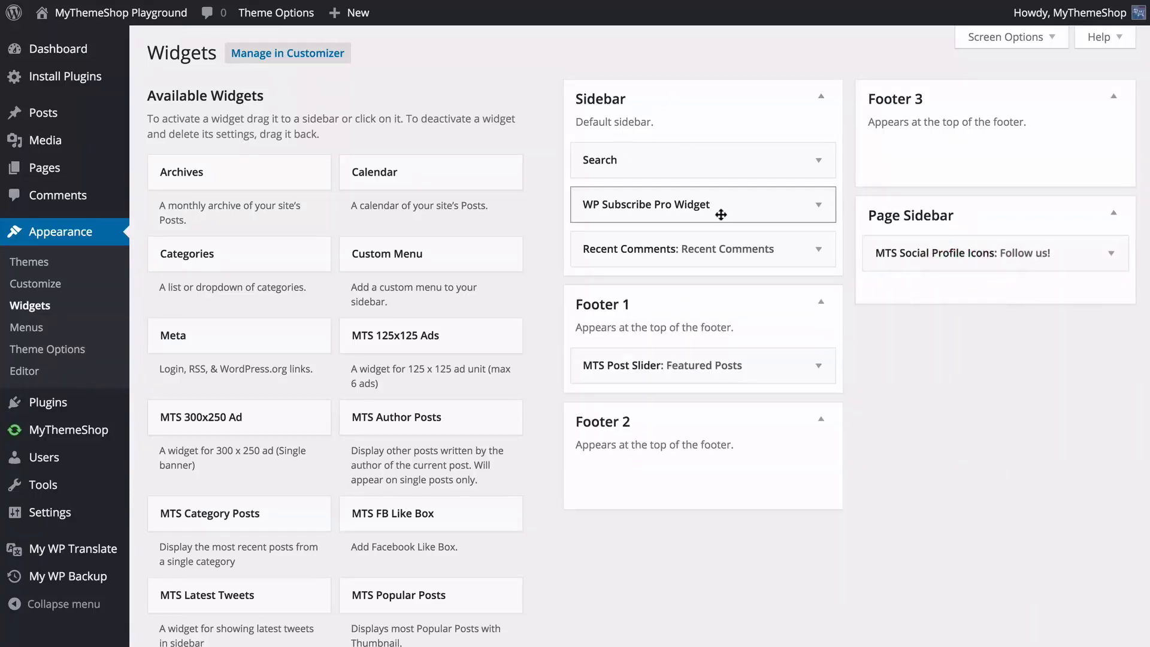
{"action": "left_click_drag", "start_coordinate": [709, 248], "coordinate": [719, 477]}
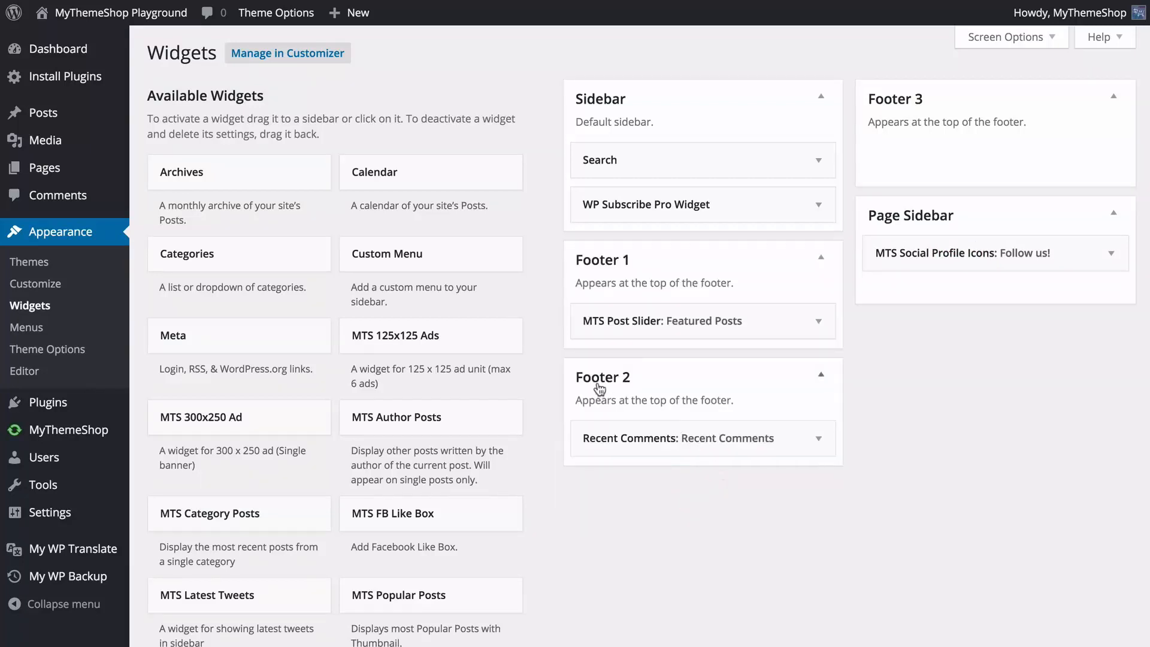
Add the Search widget to the Footer 3 area and save it.
{"action": "scroll", "coordinate": [551, 378], "scroll_direction": "down", "scroll_amount": 1}
{"action": "scroll", "coordinate": [551, 378], "scroll_direction": "down", "scroll_amount": 10}
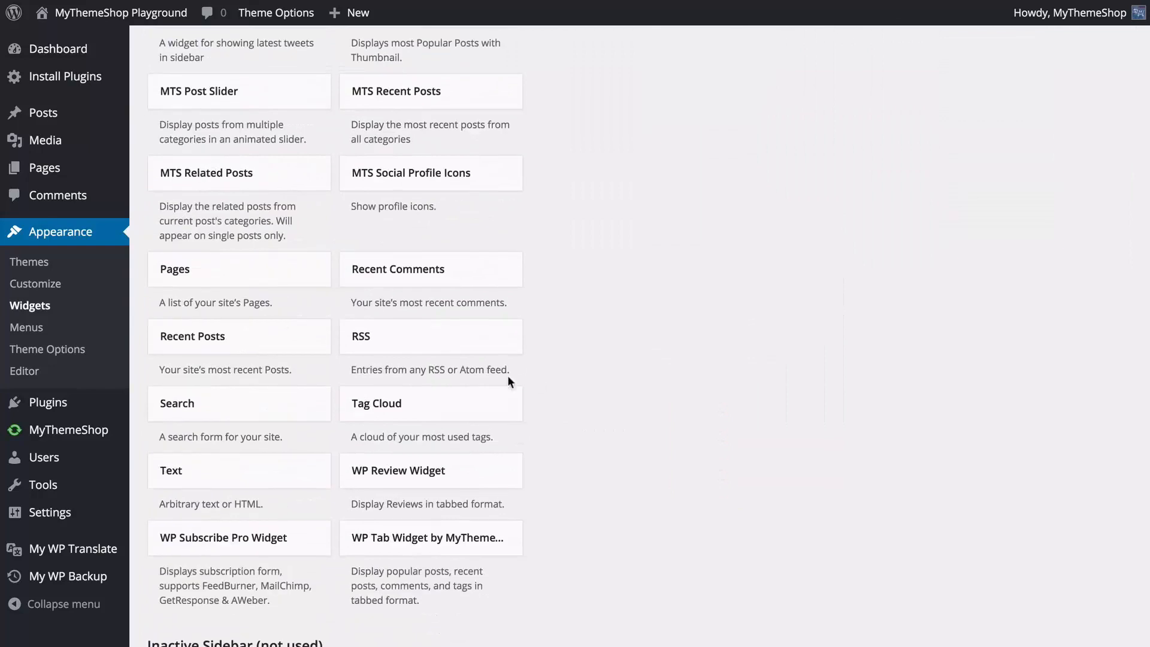
{"action": "left_click_drag", "start_coordinate": [295, 398], "coordinate": [994, 143]}
{"action": "left_click", "coordinate": [1093, 250]}
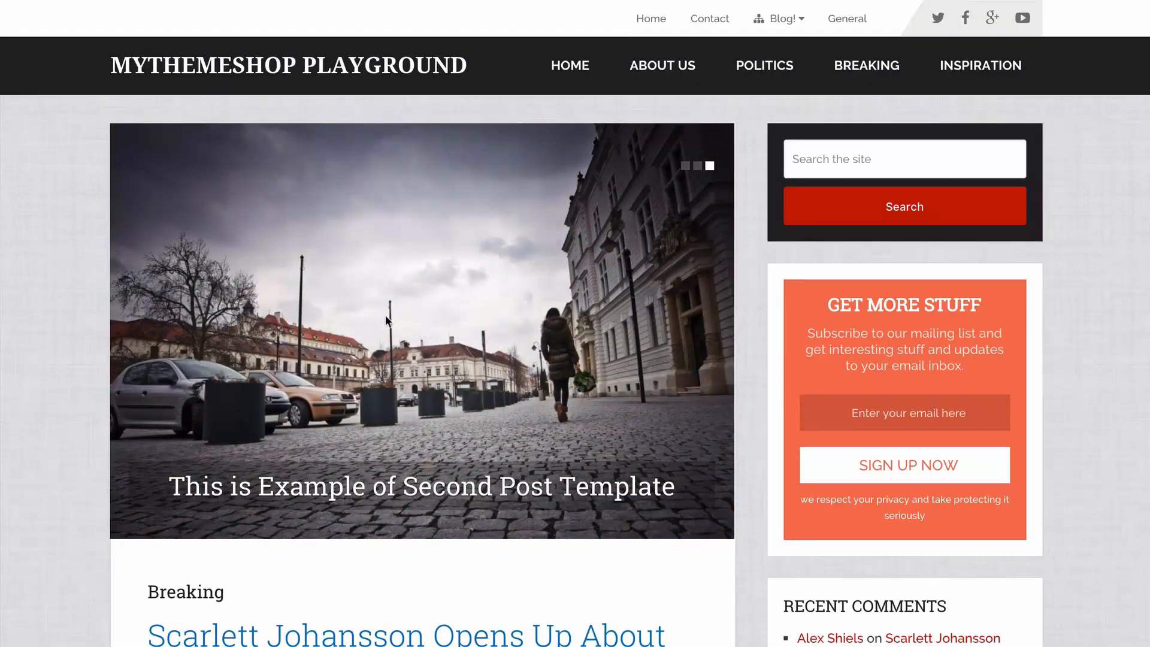
Reload the site's home page and examine the widgets in its sidebar and the three footer columns.
{"action": "left_click", "coordinate": [924, 223]}
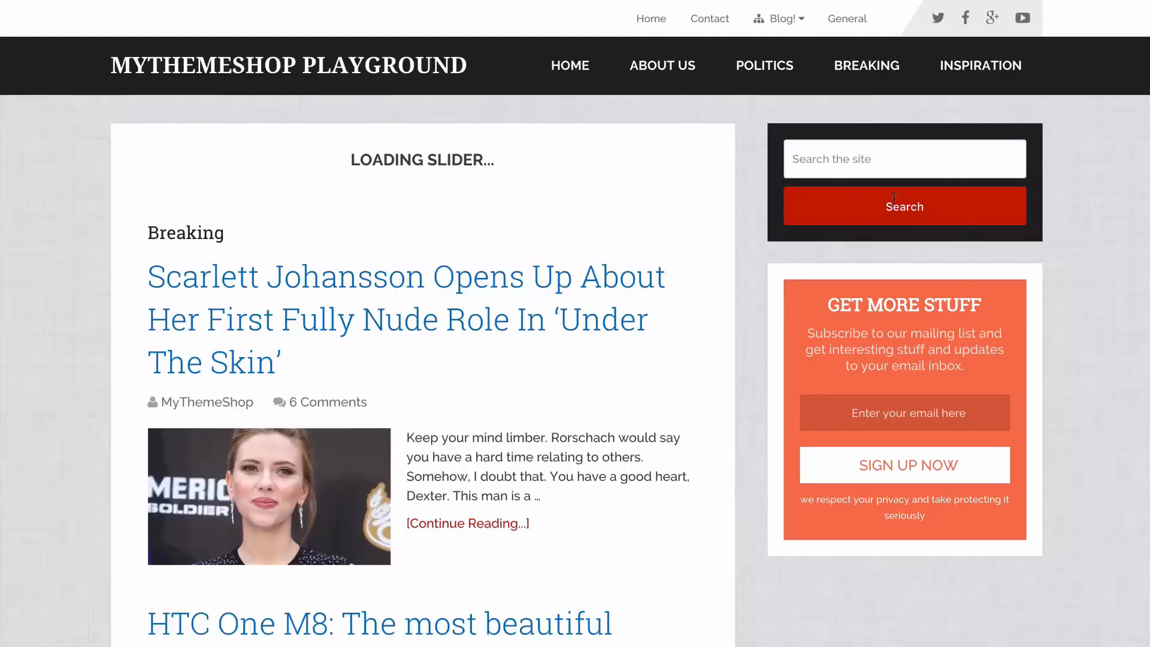
{"action": "scroll", "coordinate": [759, 296], "scroll_direction": "down", "scroll_amount": 20}
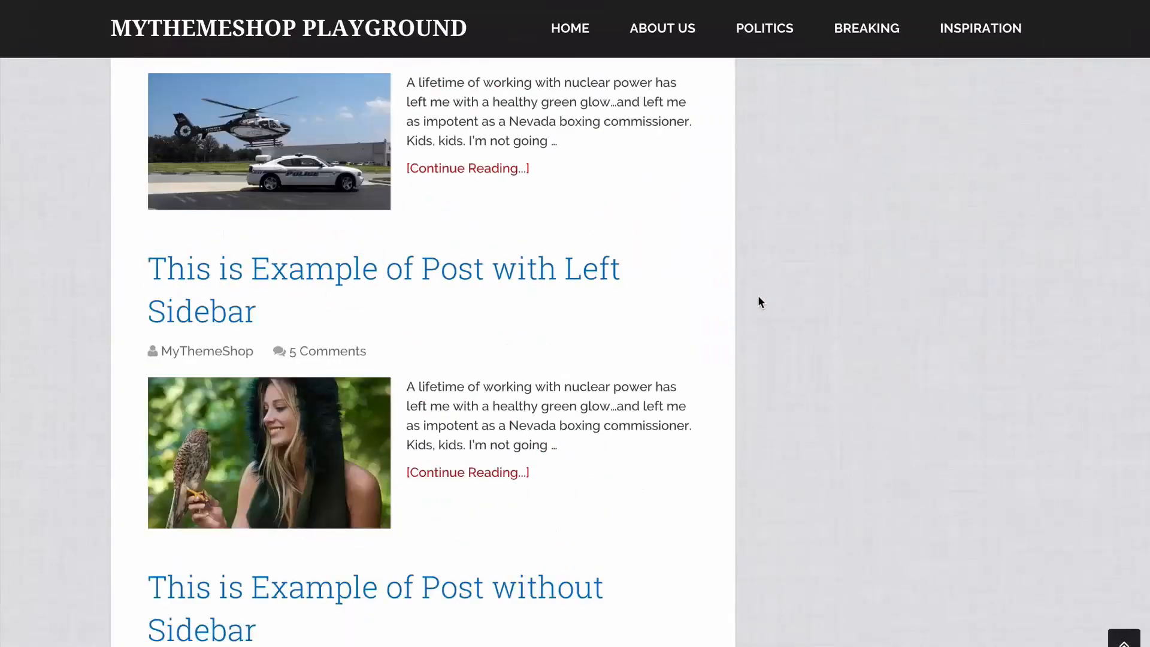
{"action": "scroll", "coordinate": [270, 321], "scroll_direction": "down", "scroll_amount": 6}
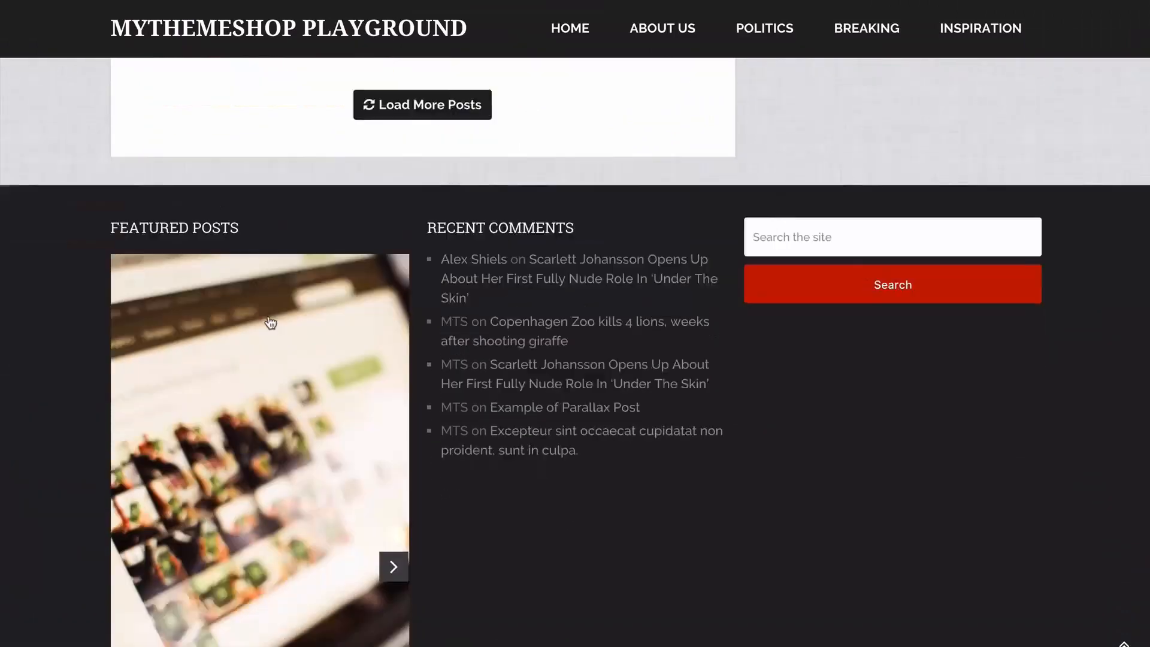
{"action": "scroll", "coordinate": [257, 258], "scroll_direction": "up", "scroll_amount": 3}
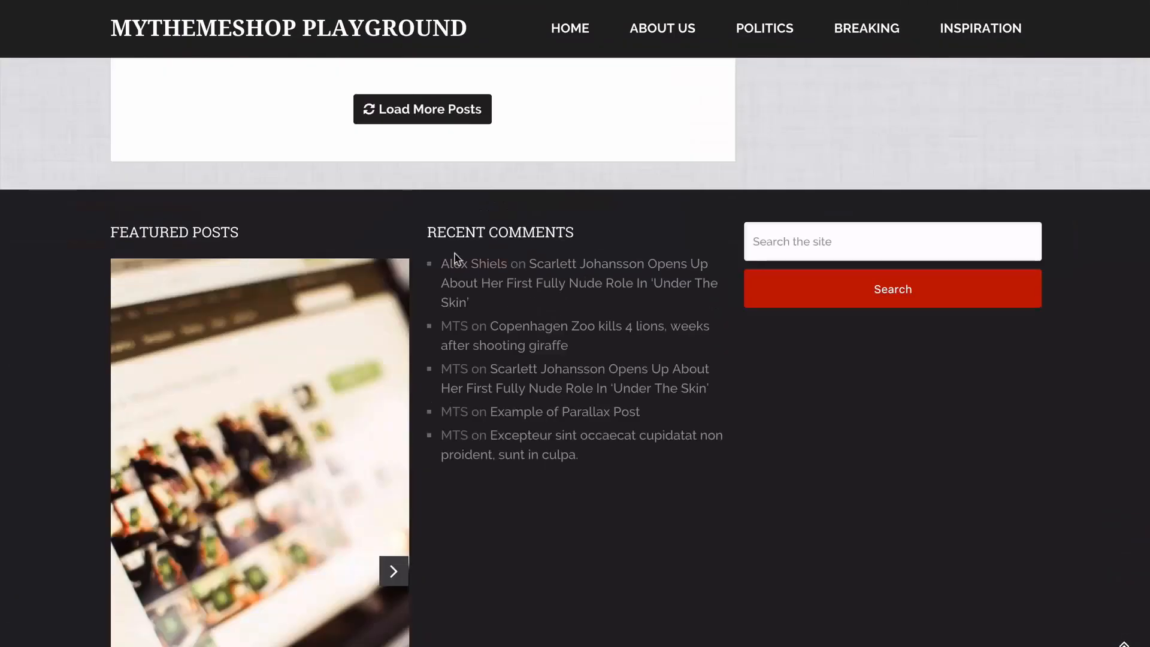
{"action": "scroll", "coordinate": [658, 299], "scroll_direction": "up", "scroll_amount": 9}
{"action": "scroll", "coordinate": [802, 335], "scroll_direction": "up", "scroll_amount": 15}
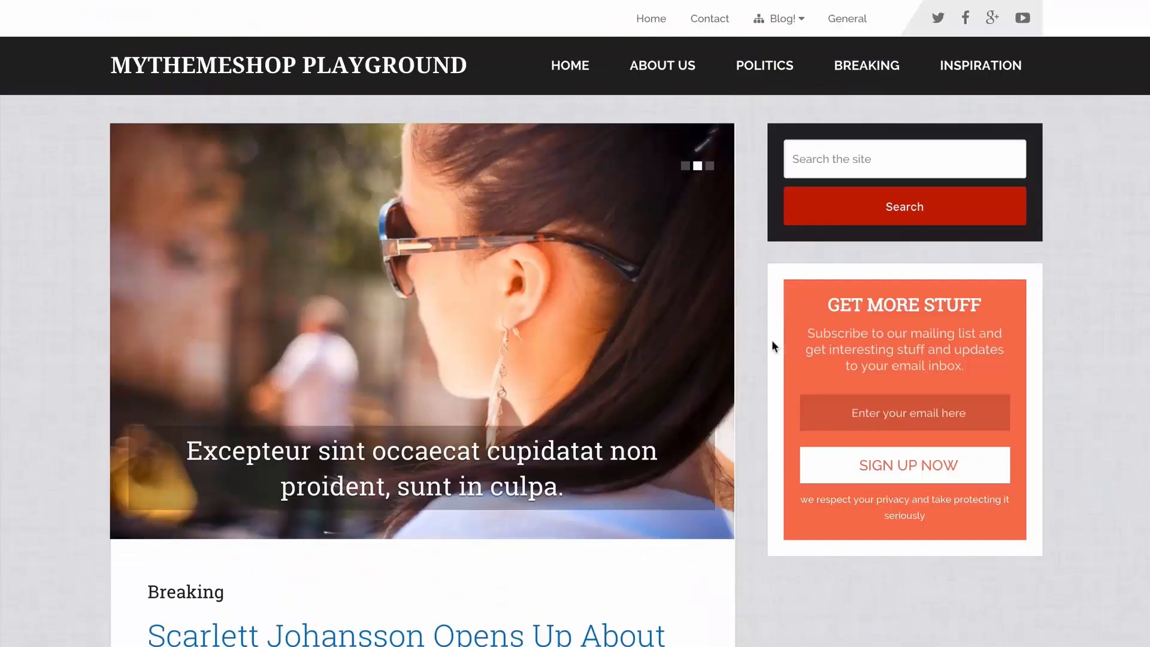
Open the site's About Us page to check its page sidebar.
{"action": "left_click", "coordinate": [665, 91]}
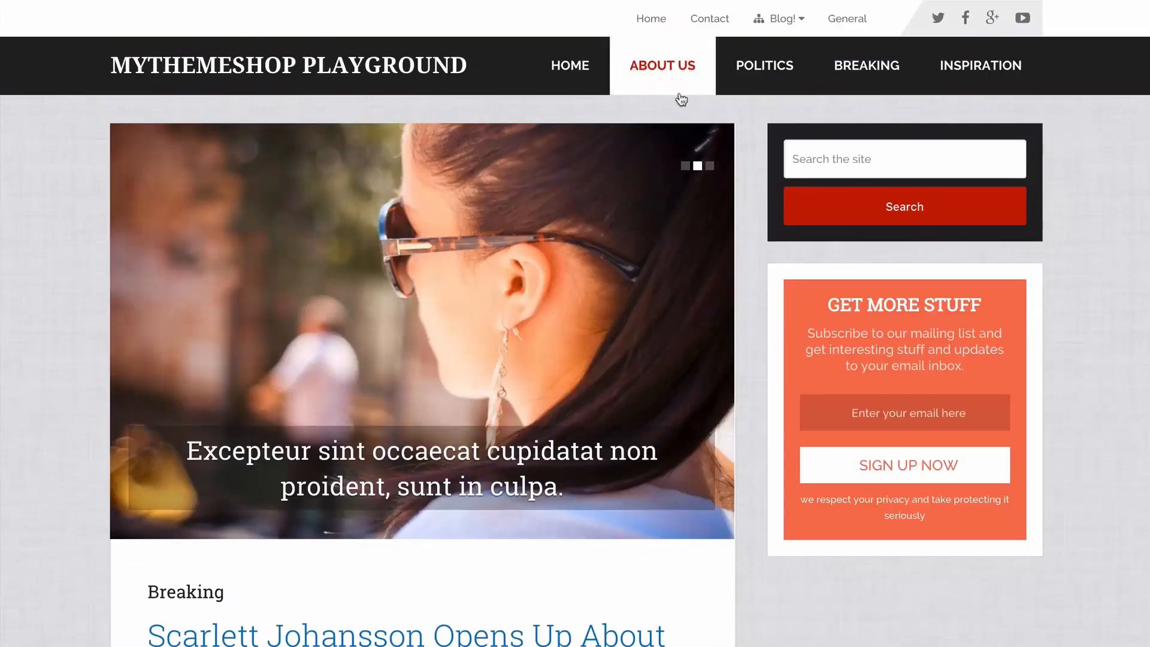